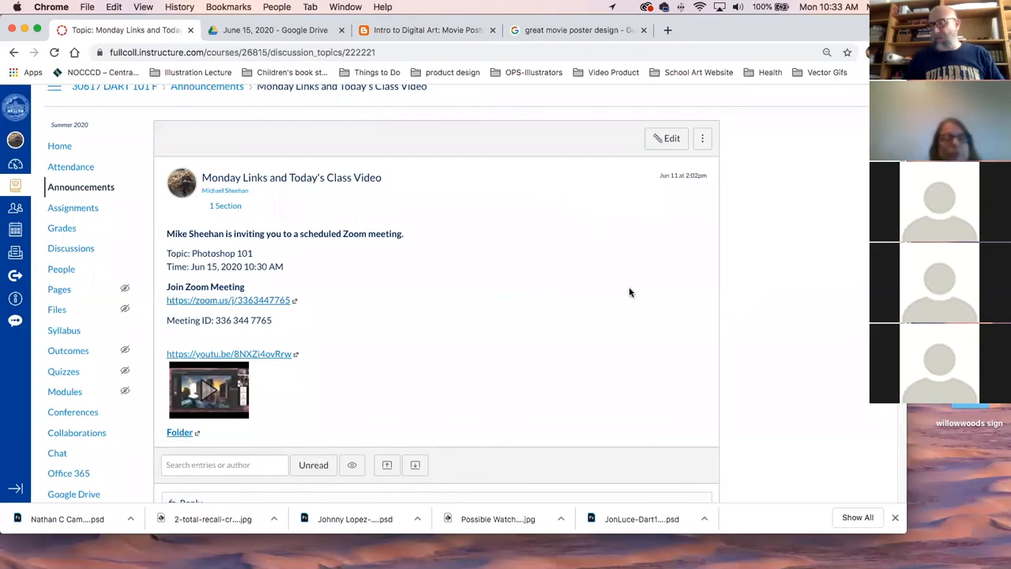
- Open the class folder linked in the announcement and remove the camera PSD from the June 15, 2020 Drive folder
left_click_drag(745, 30, 765, 29)
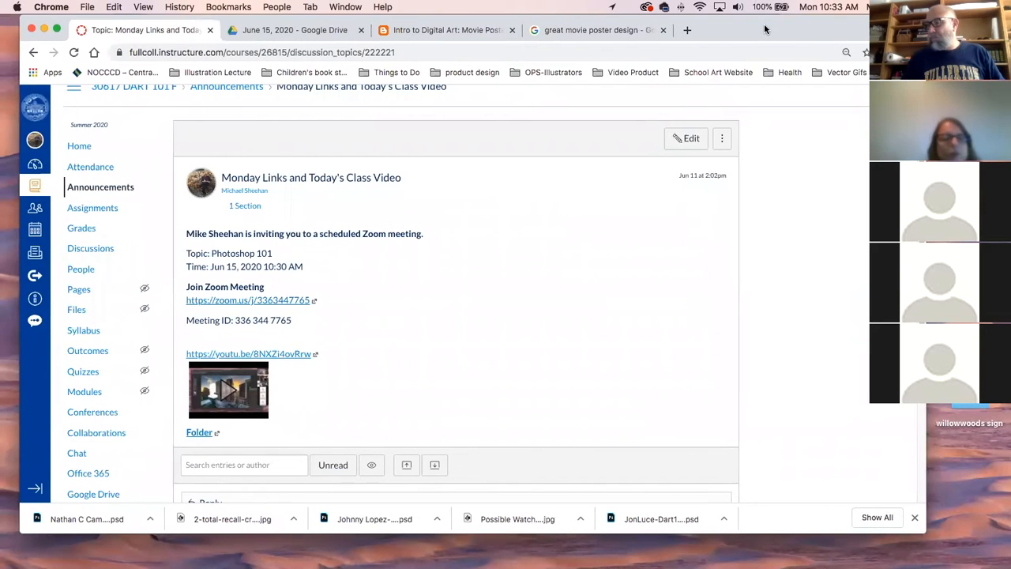
left_click(199, 433)
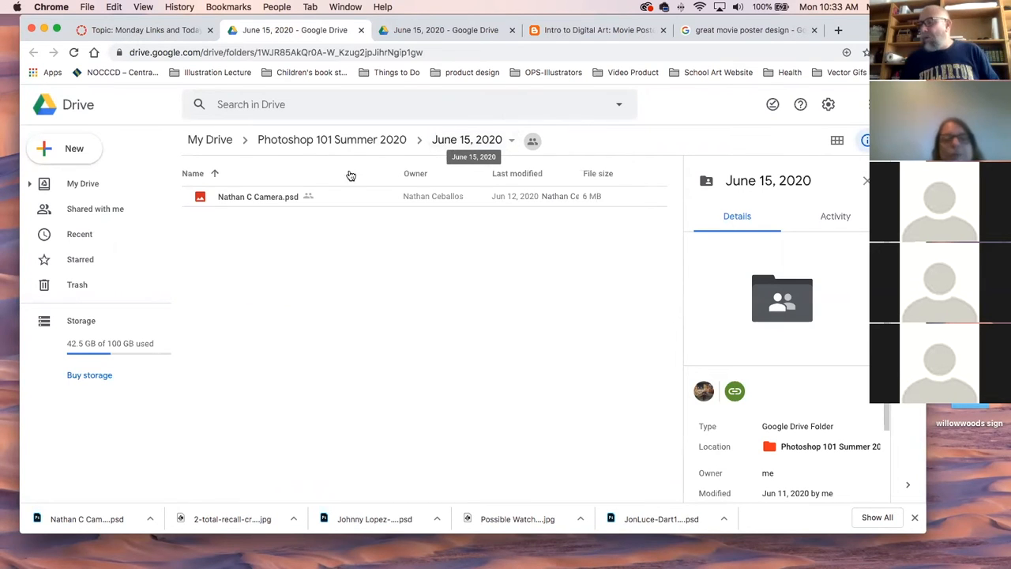
left_click(200, 198)
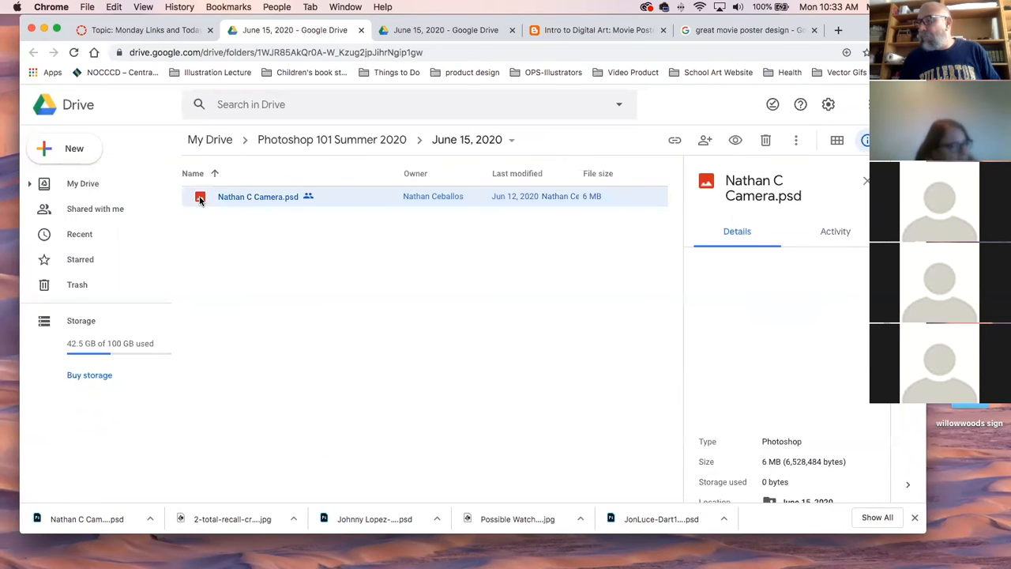
right_click(200, 198)
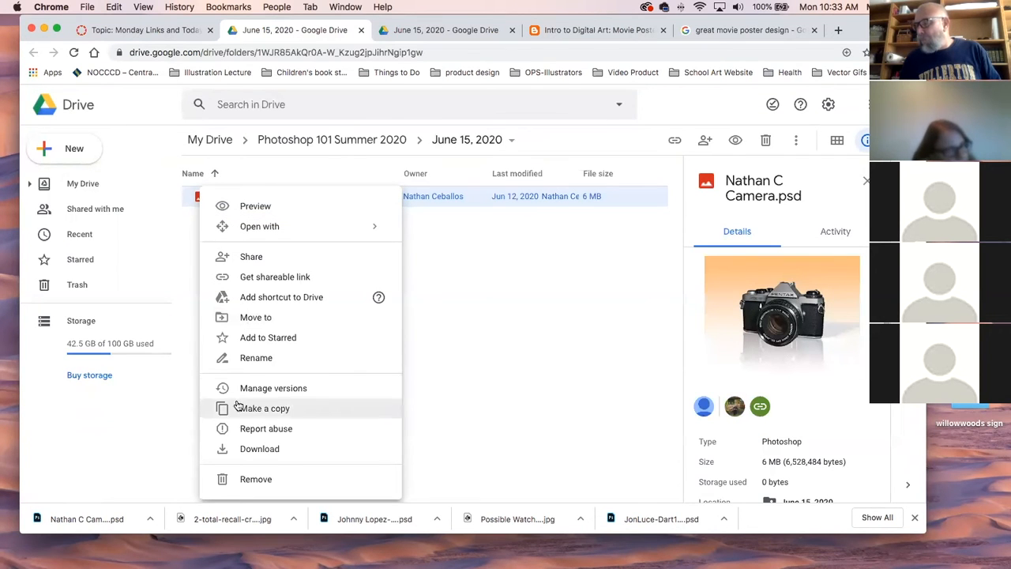
left_click(249, 480)
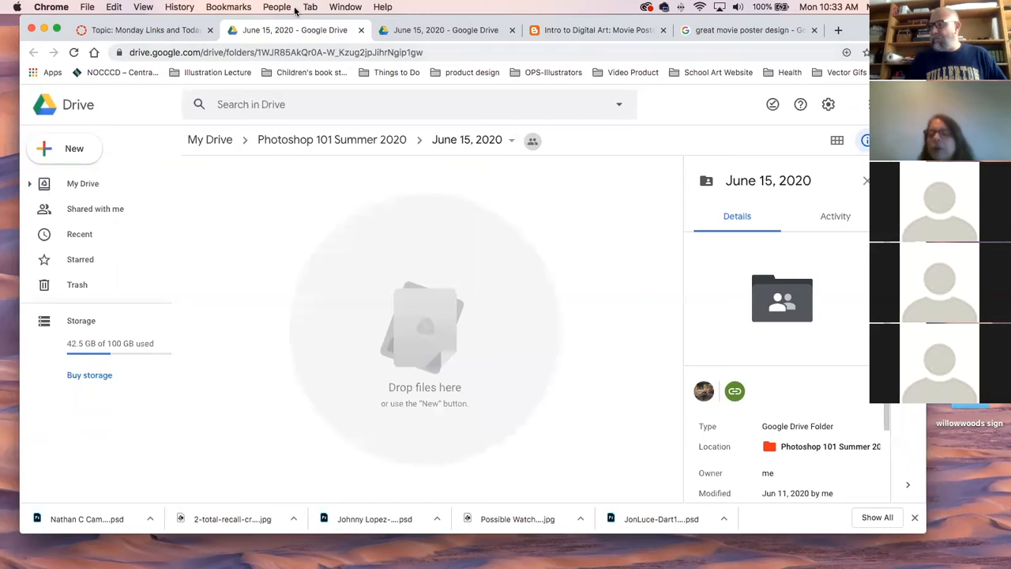
- Download the newly uploaded Pentax JPG from the June 15, 2020 Drive folder
left_click(247, 204)
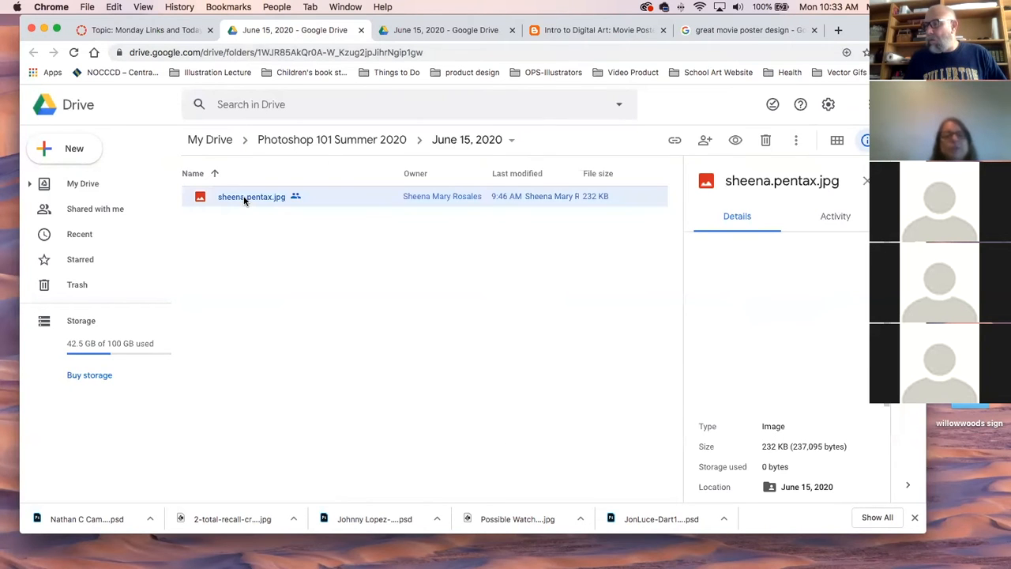
right_click(247, 204)
left_click(301, 448)
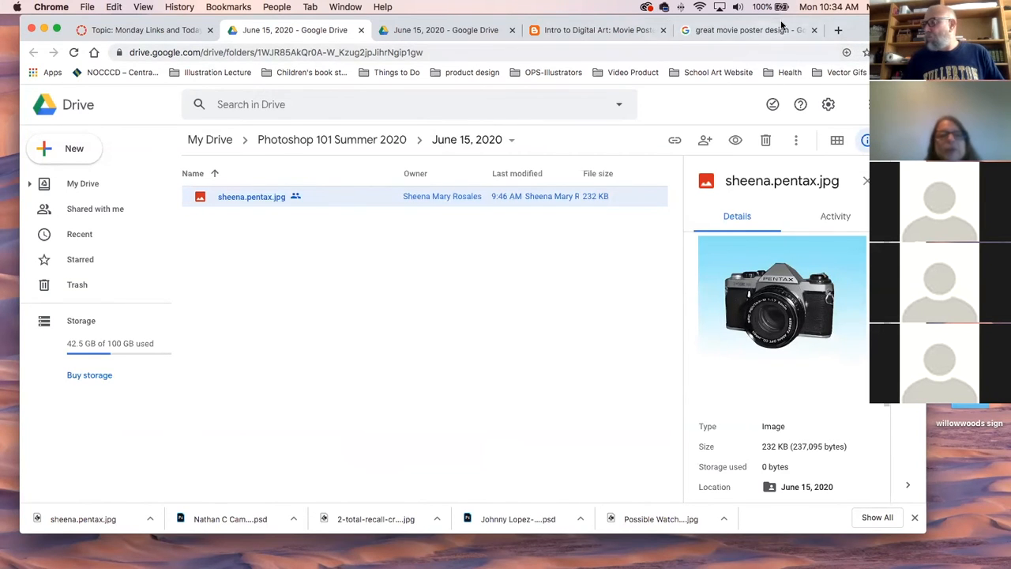
- Switch to Finder, show the Downloads folder and move its window to a free corner of the desktop
key("F11")
double_click(69, 52)
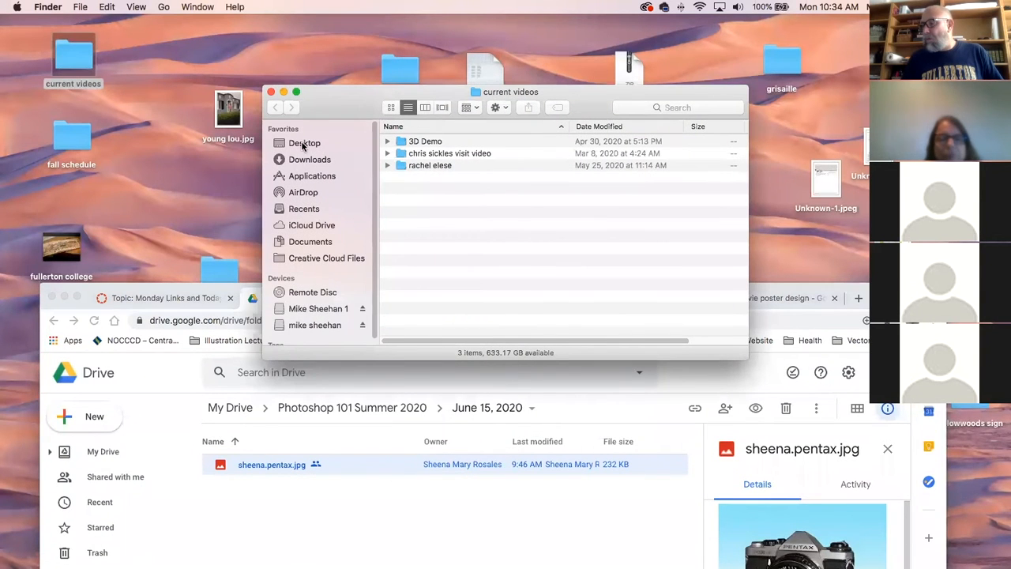
left_click(304, 159)
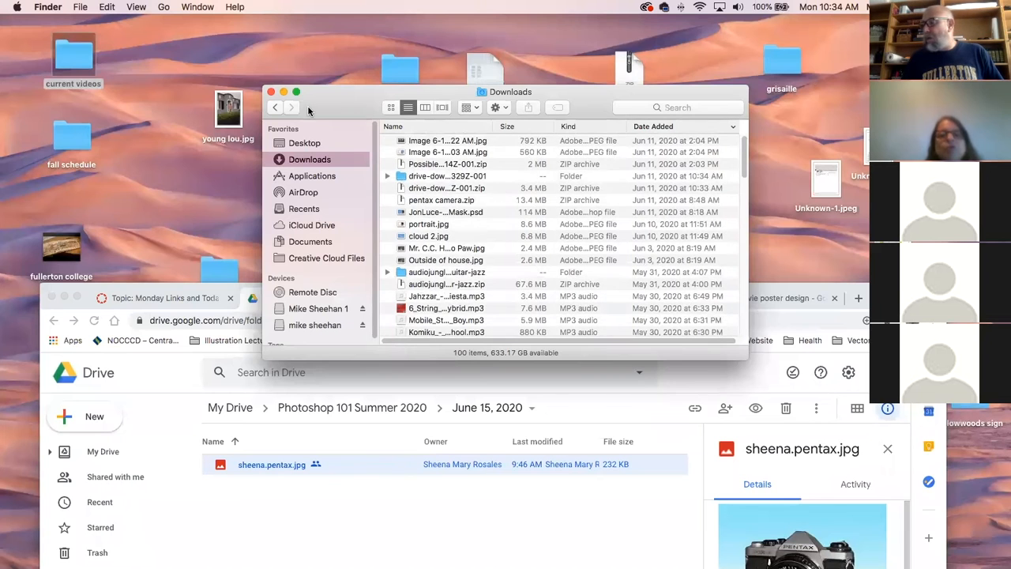
left_click_drag(318, 96, 74, 26)
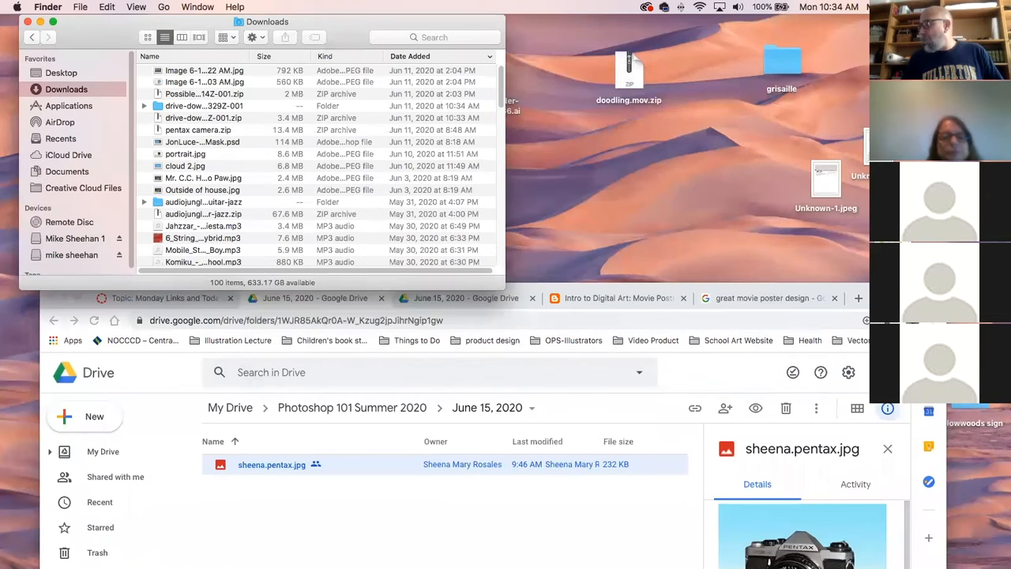
- Switch back to Chrome, remove the Pentax JPG from the Drive folder and dismiss the list of recent downloads
left_click_drag(865, 298, 859, 11)
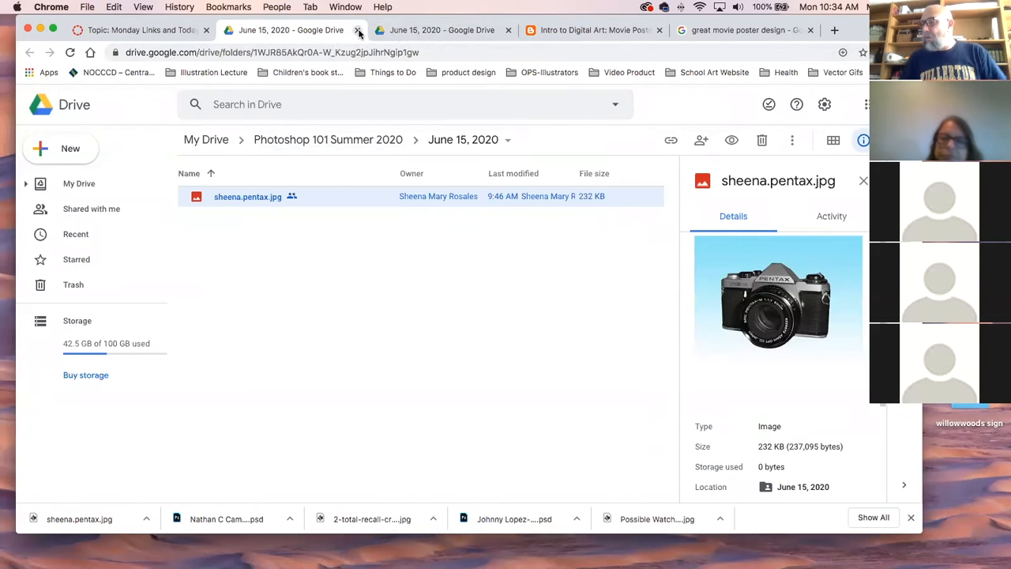
right_click(198, 198)
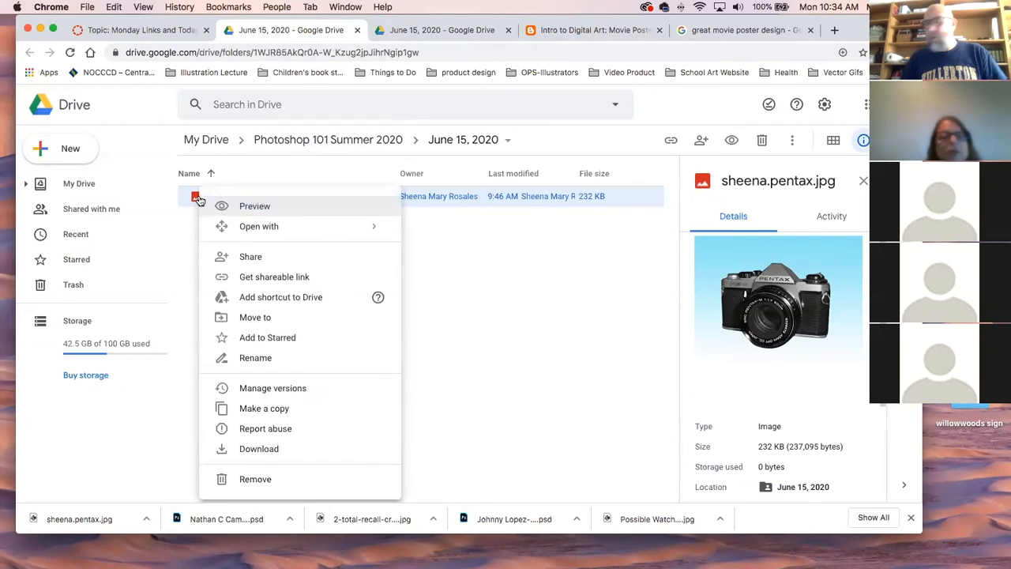
left_click(260, 487)
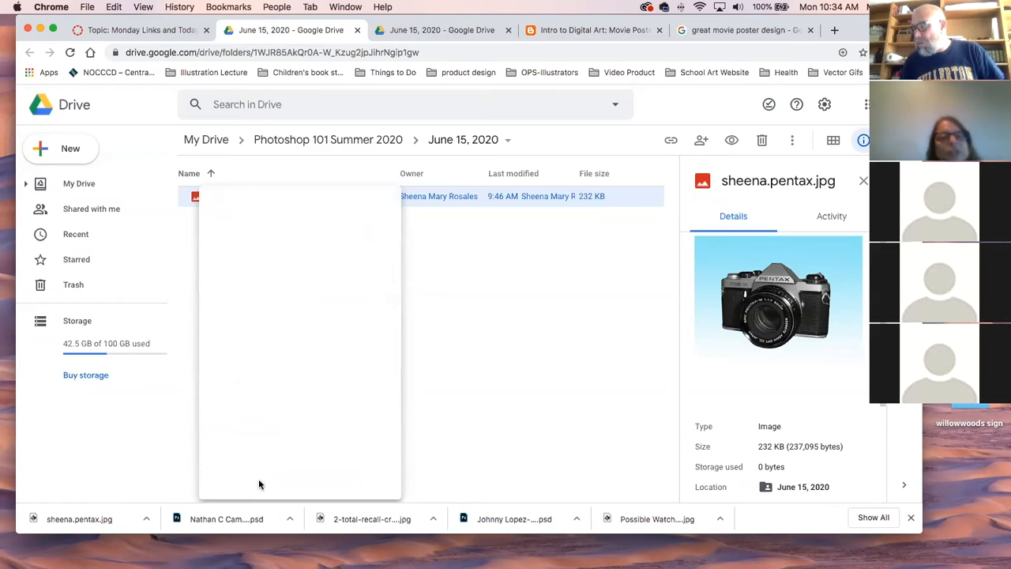
left_click(912, 520)
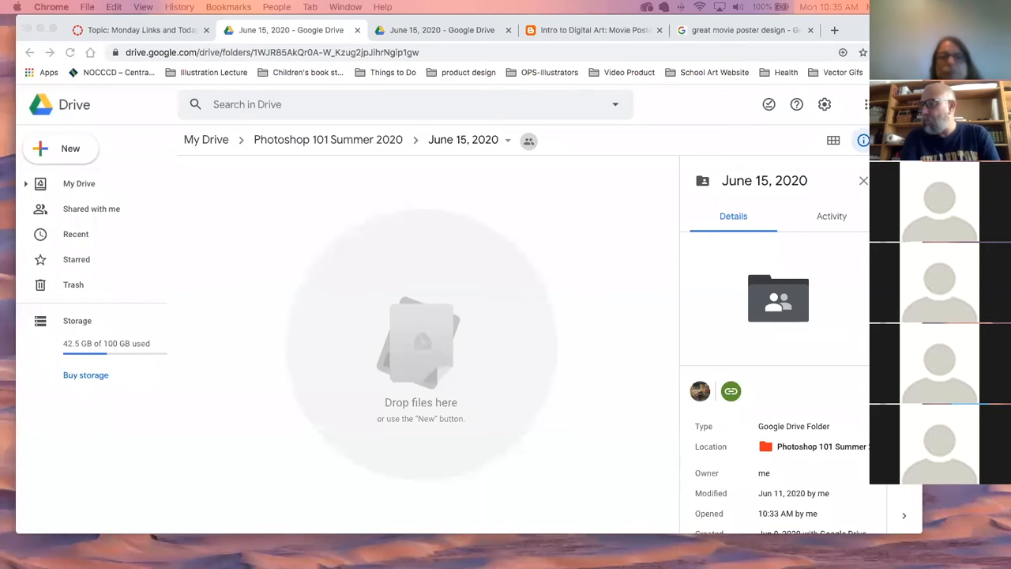
- Close the duplicate June 15, 2020 Drive page and show the great movie poster design image results
left_click(448, 34)
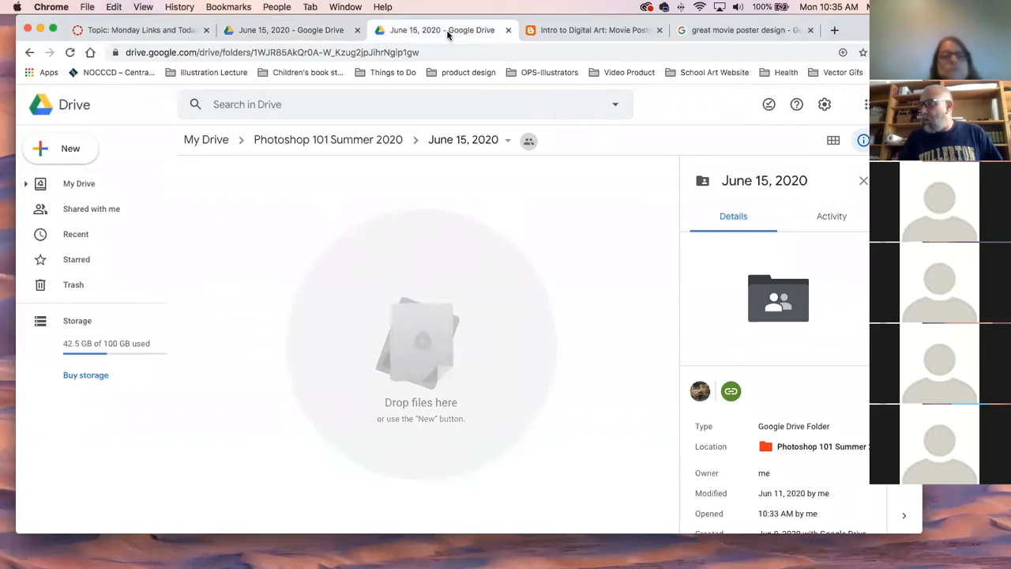
left_click(509, 31)
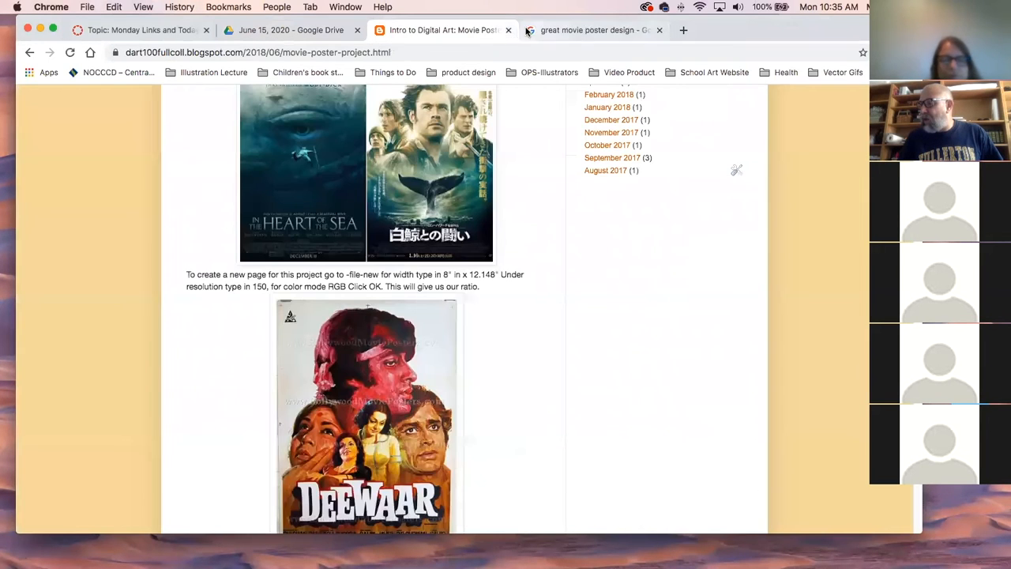
left_click(574, 31)
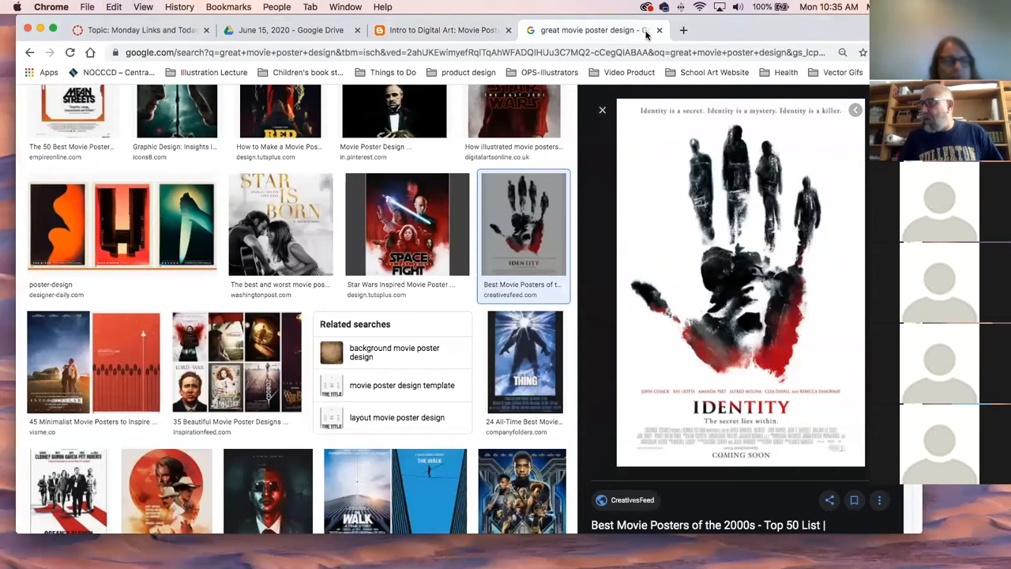
- Move the browser window out of the way and minimize the Finder Downloads window
left_click_drag(757, 30, 2, 72)
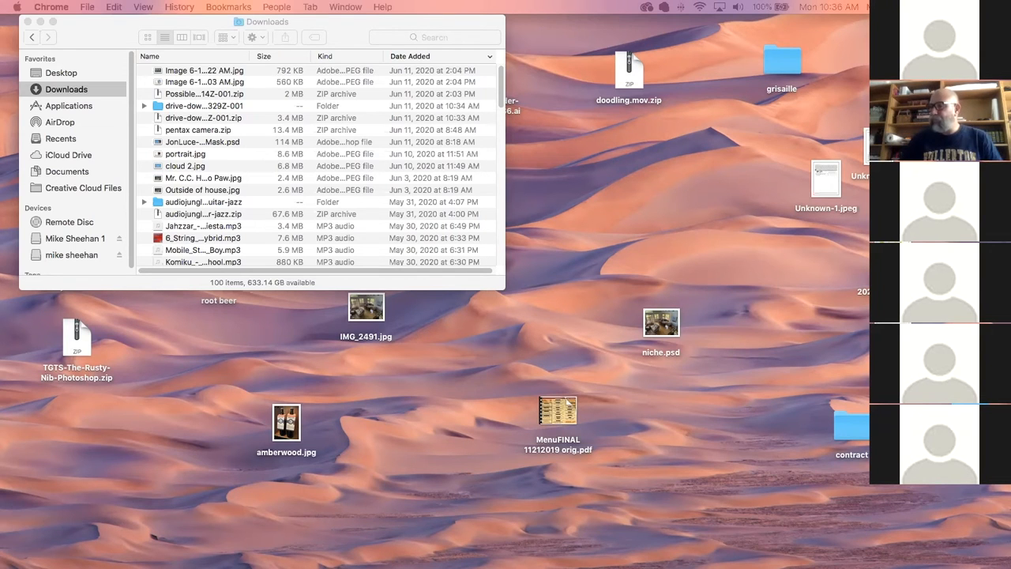
left_click(89, 33)
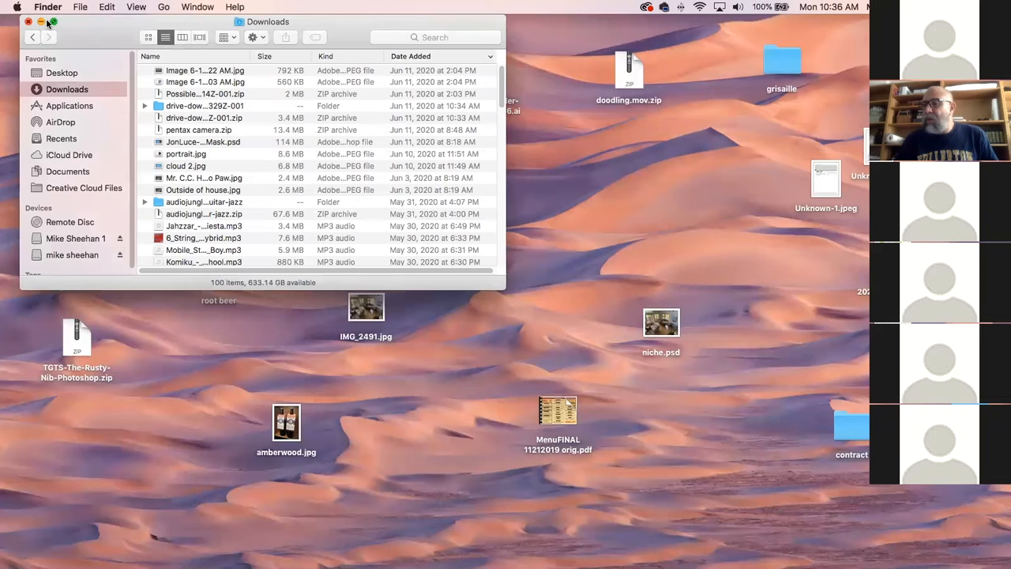
left_click(41, 21)
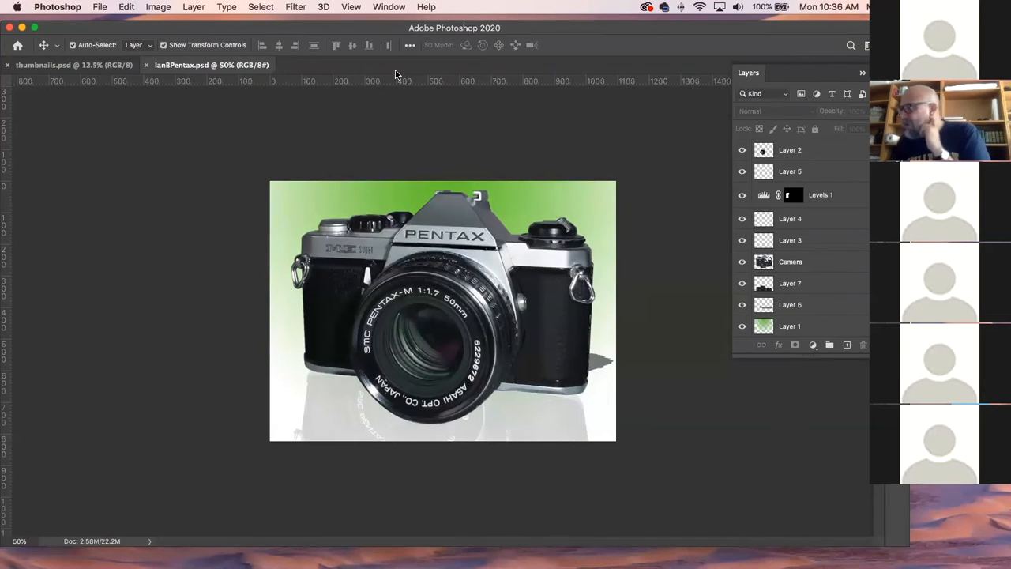
- In Photoshop, shift the Camera layer slightly left and down from its shadow, then select the whole canvas and clear the selection
left_click(545, 259)
mouse_move(545, 259)
left_mouse_down()
mouse_move(492, 245)
mouse_move(529, 267)
left_mouse_up()
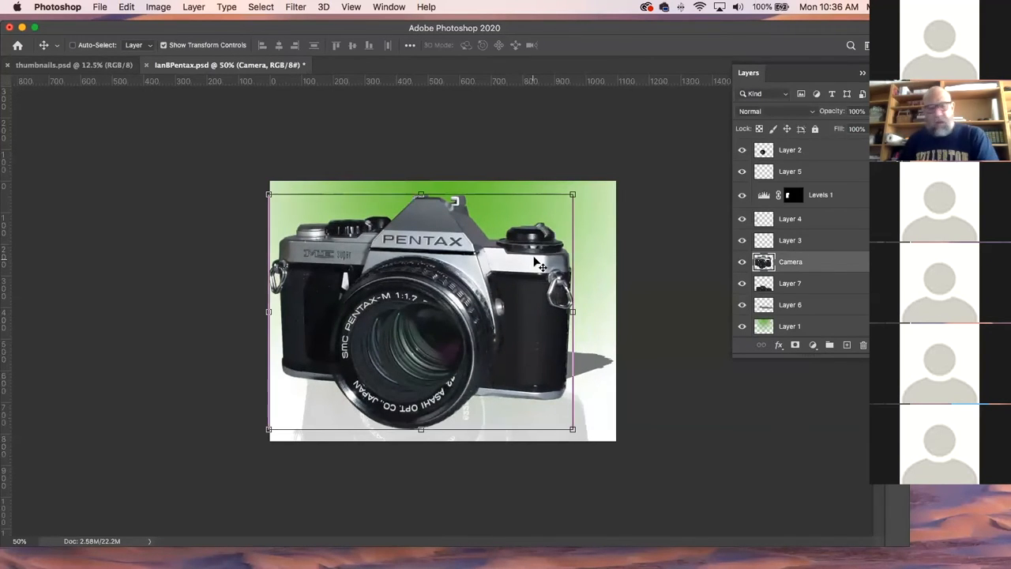
key("super+a")
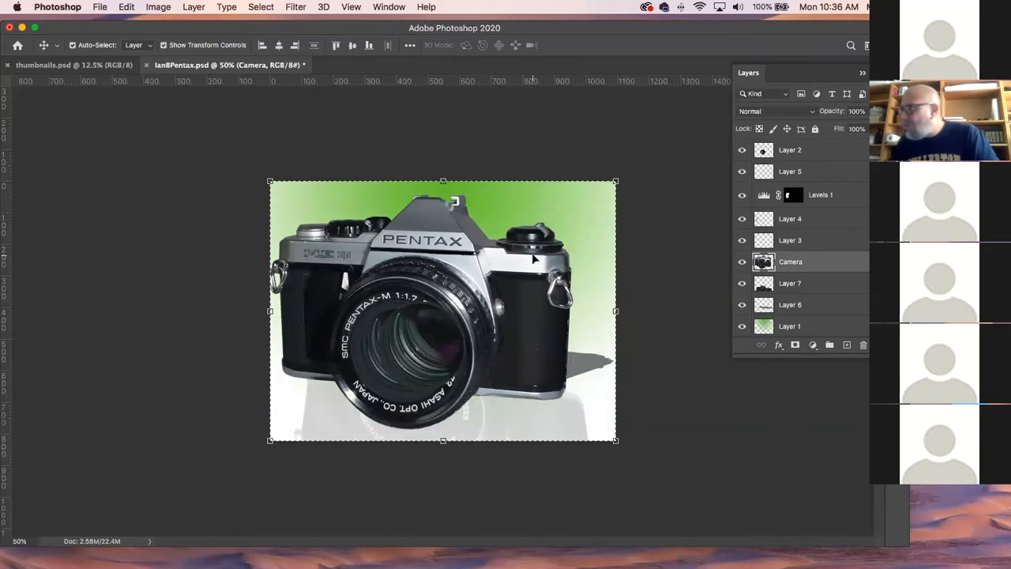
left_click(681, 248)
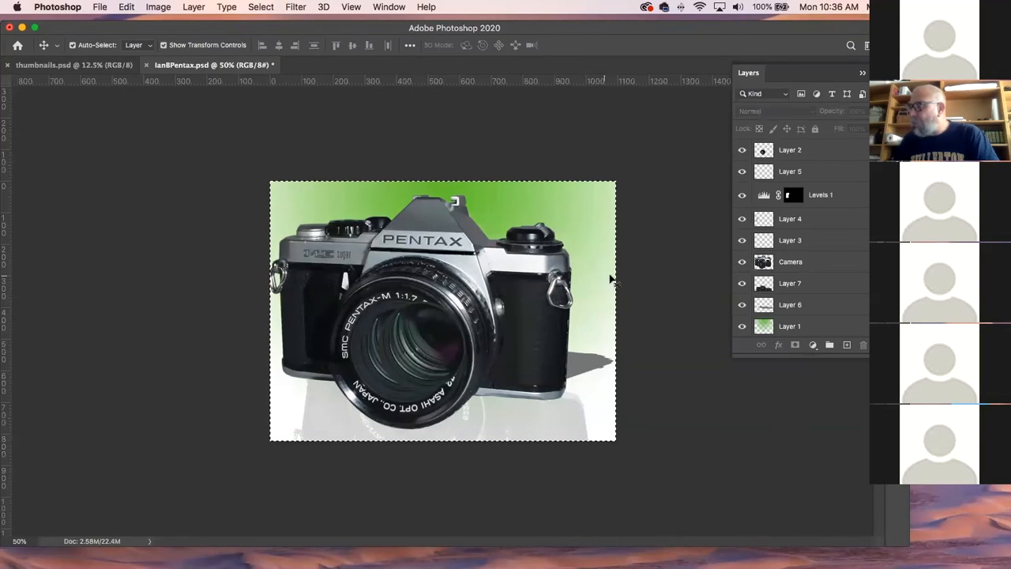
key("super+d")
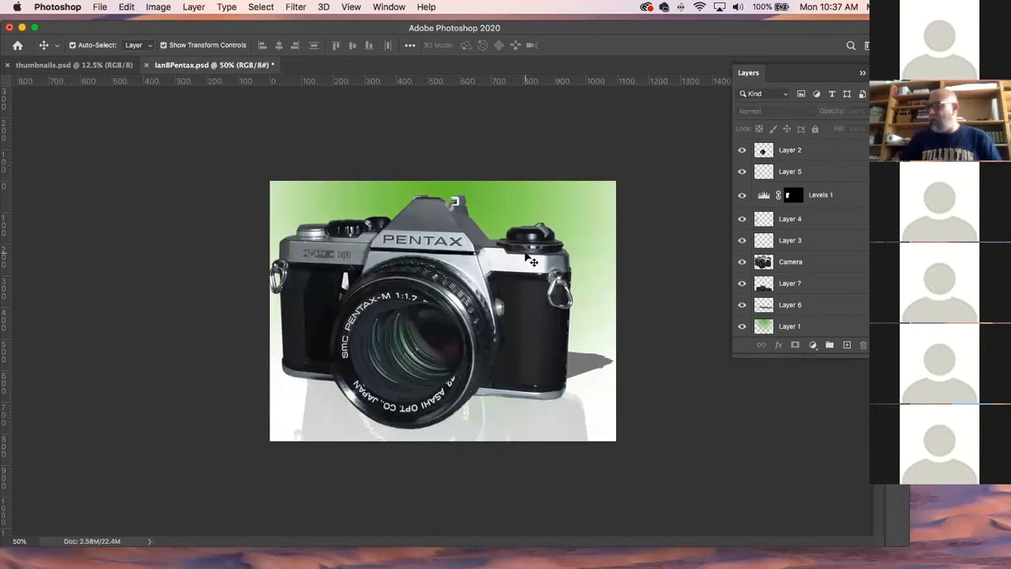
- Try shifting the Levels 1 mask over the camera's left grip, undo the move and deselect the layer
left_click(308, 289)
mouse_move(320, 297)
left_mouse_down()
mouse_move(320, 341)
mouse_move(335, 317)
mouse_move(339, 372)
mouse_move(313, 301)
left_mouse_up()
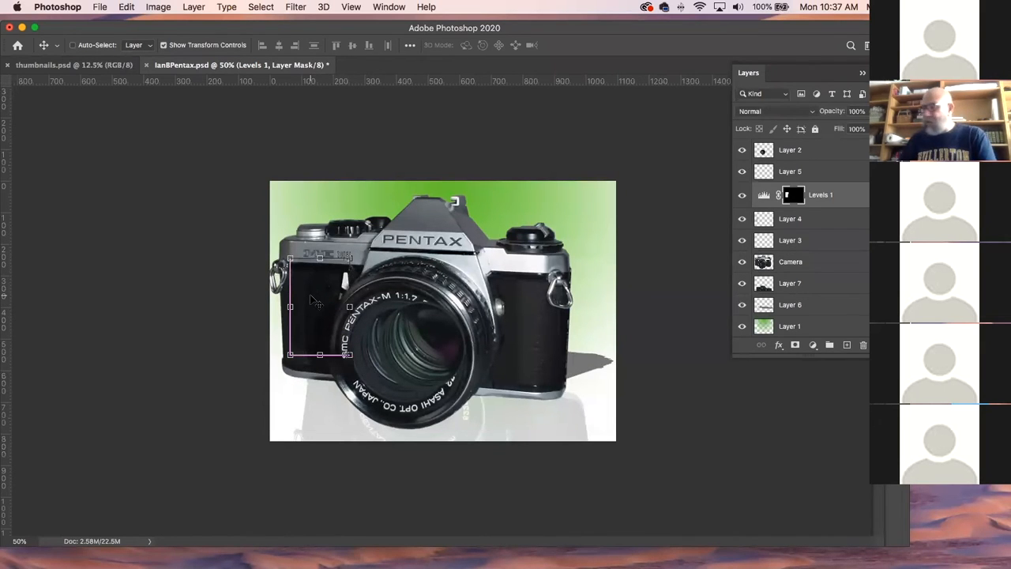
key("super")
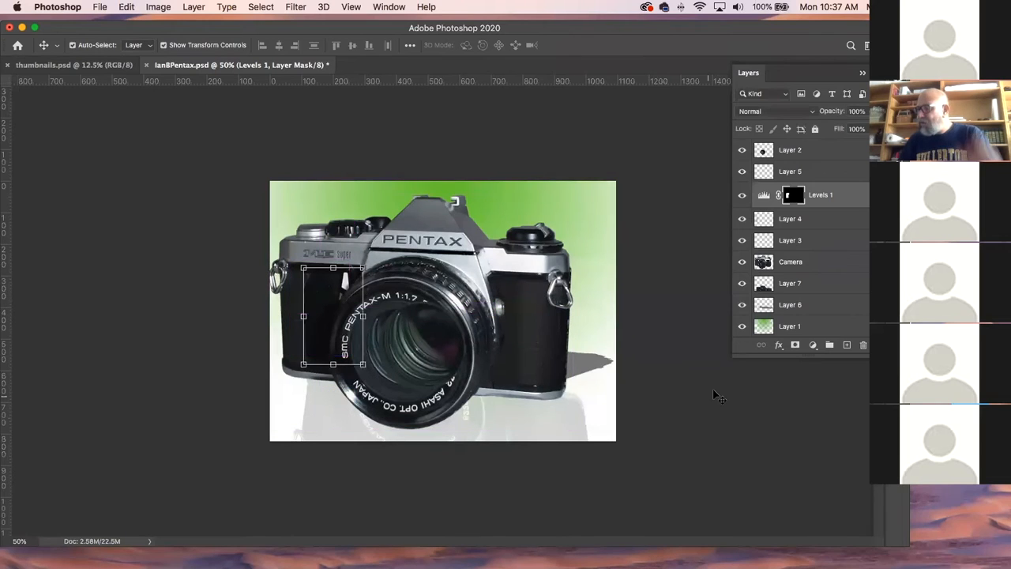
left_click(714, 388)
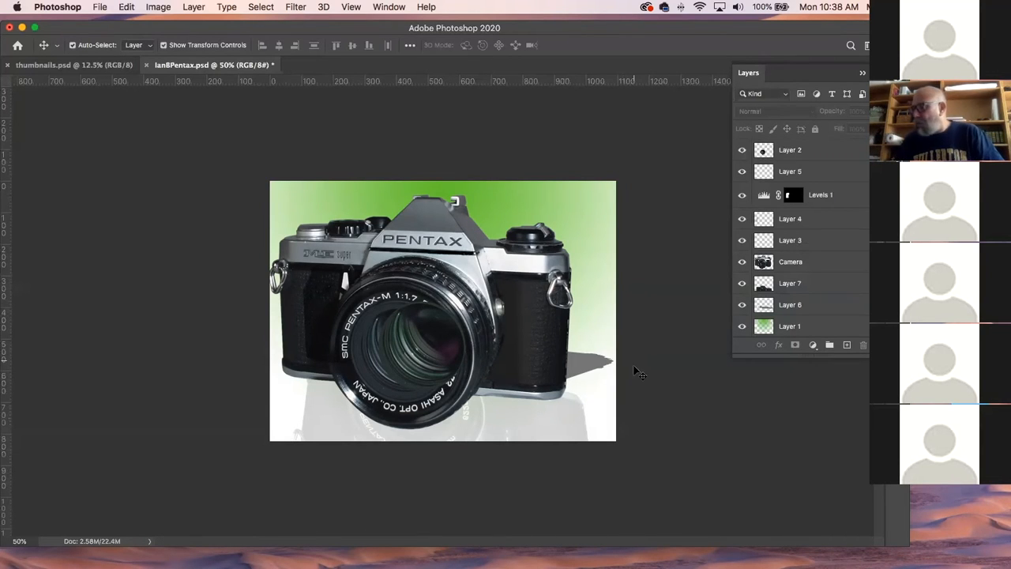
- Move the lens glass on Layer 2 left so it sits inside the camera's lens ring, then deselect the layer
left_click(411, 336)
mouse_move(410, 338)
left_mouse_down()
mouse_move(398, 340)
mouse_move(458, 398)
mouse_move(413, 343)
mouse_move(398, 340)
left_mouse_up()
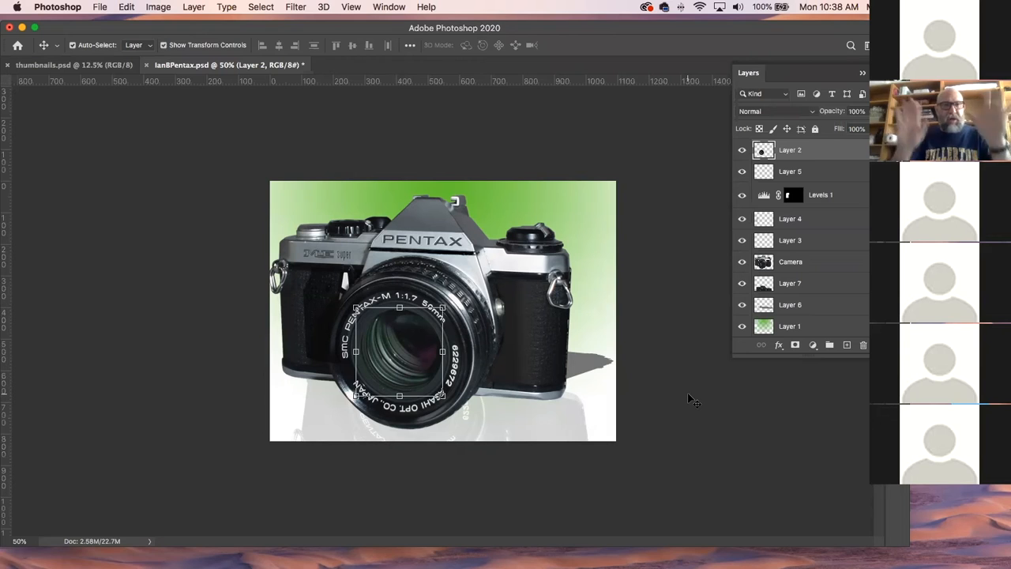
left_click(791, 400)
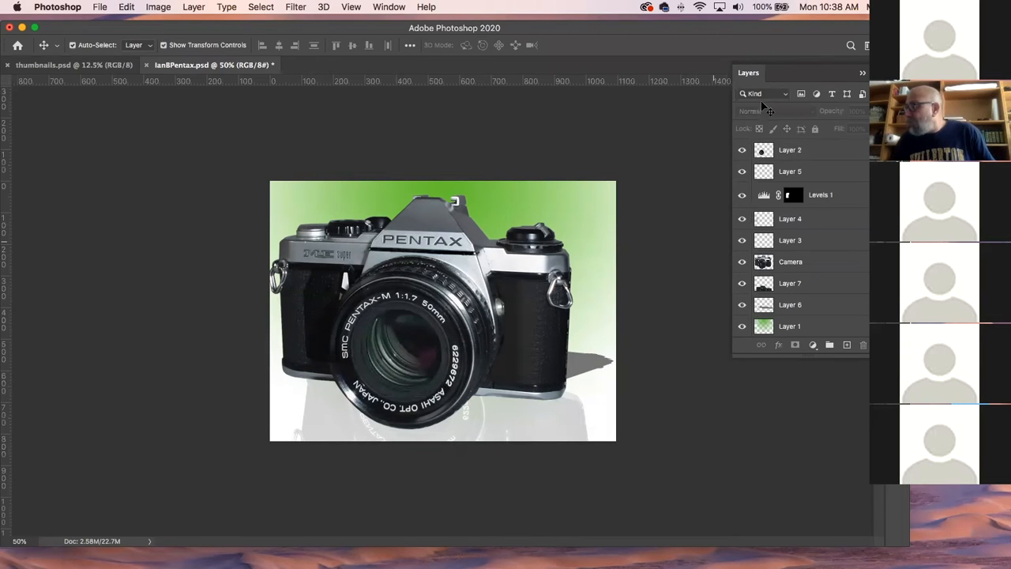
- Inspect Layer 5 and Layer 4 to see which parts of the camera they cover, then deselect them
left_click(830, 174)
left_click(838, 219)
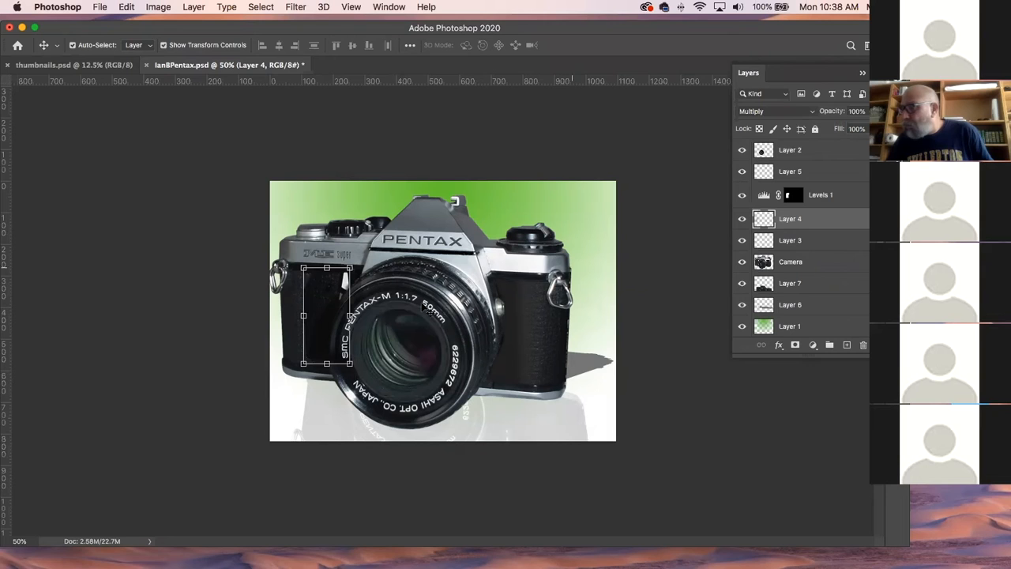
left_click(757, 383)
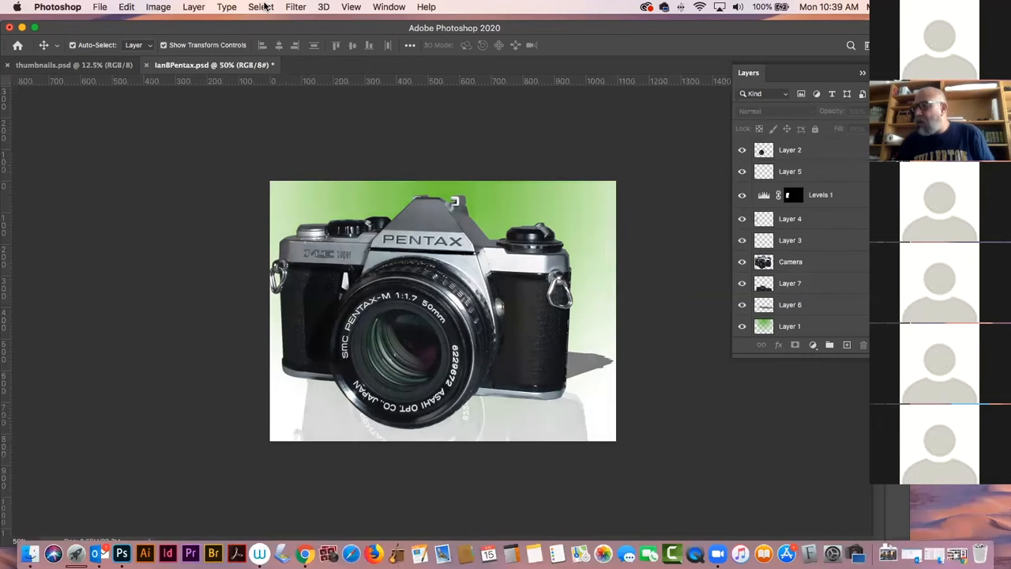
- Close the green-background Pentax document without saving its changes
left_click(147, 64)
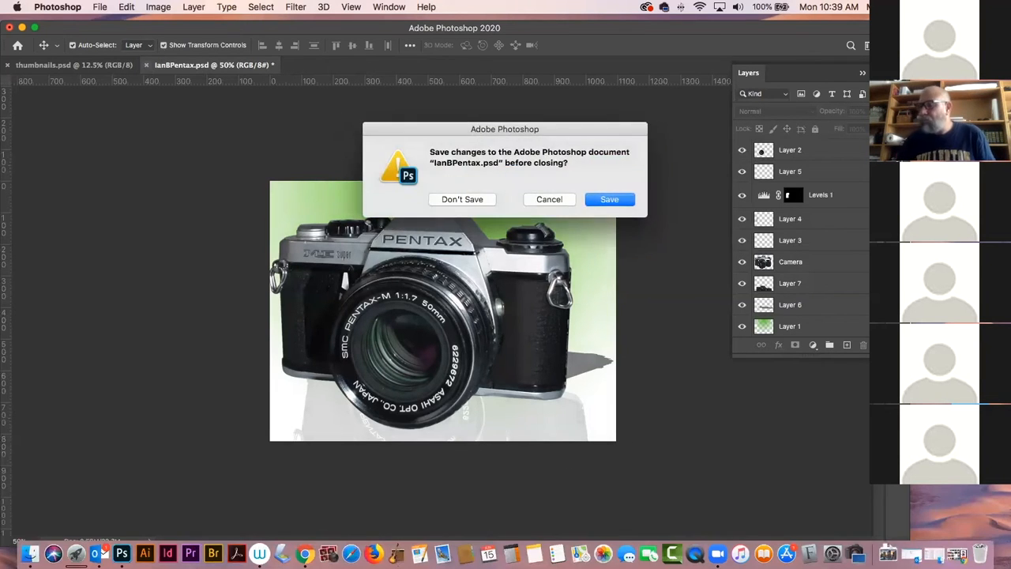
left_click(462, 199)
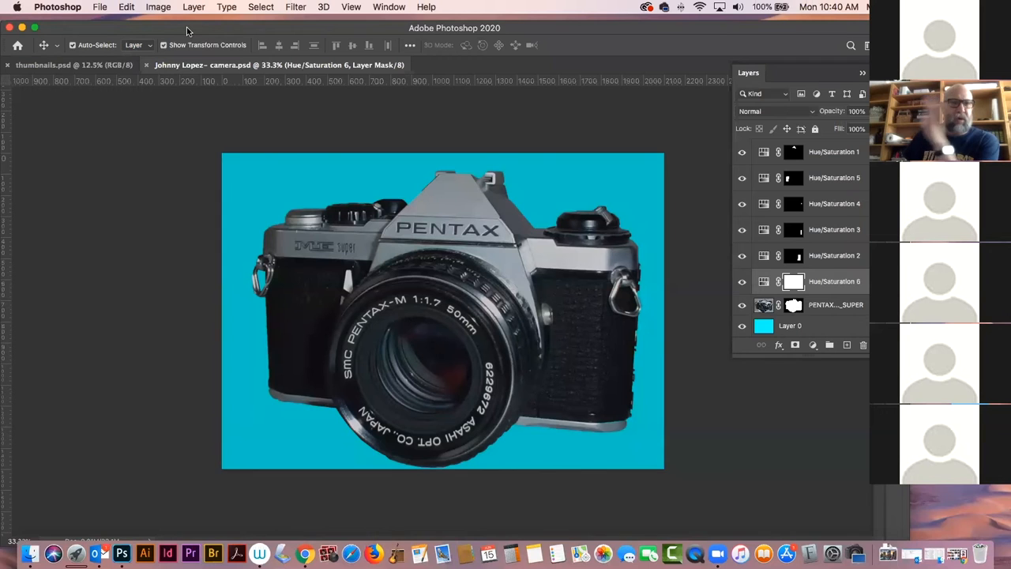
- Check the area covered by the Hue/Saturation 1 mask on the cyan-background camera's prism, then deselect the layer
left_click(457, 207)
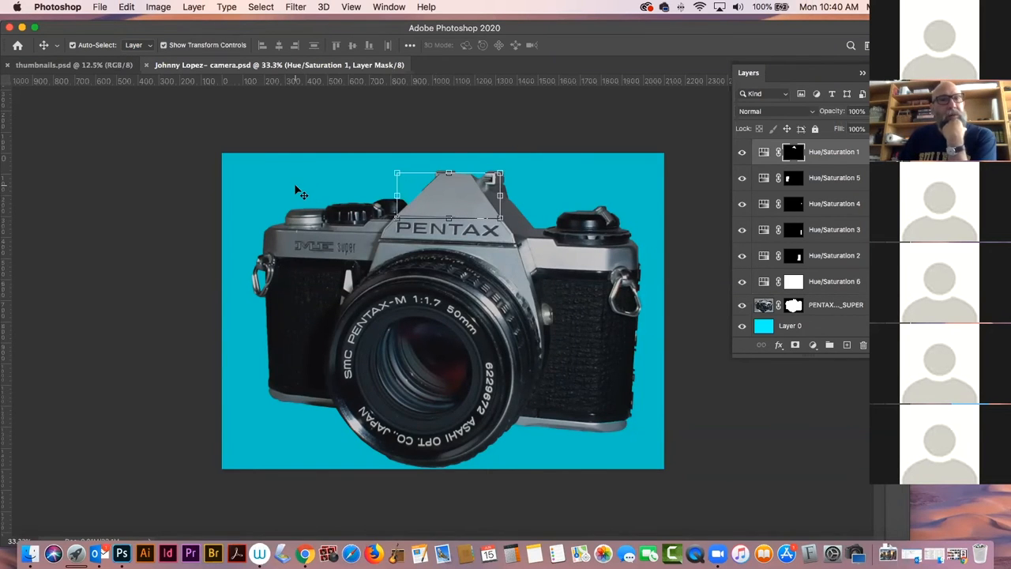
left_click(212, 134)
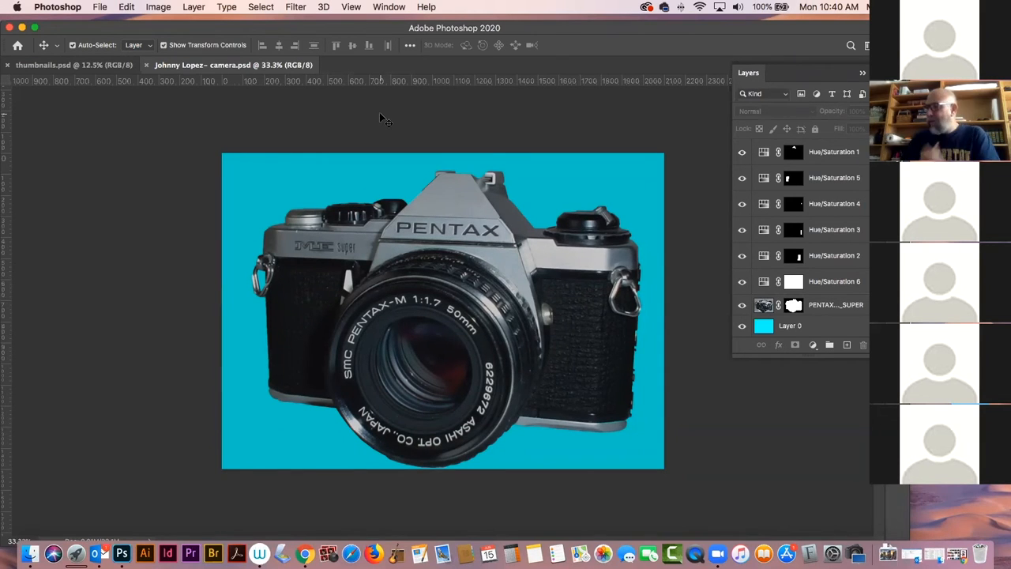
- Check the extent of the PENTAX_ME_SUPER layer on the cyan-background camera, undoing any shift of it, and deselect it
left_click(494, 285)
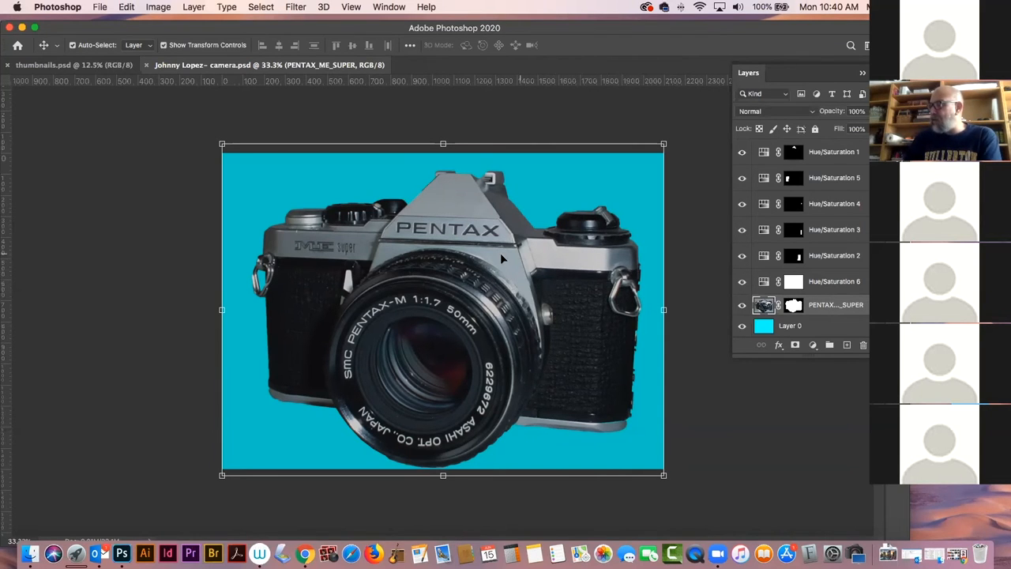
left_click_drag(548, 253, 547, 245)
key("super+z")
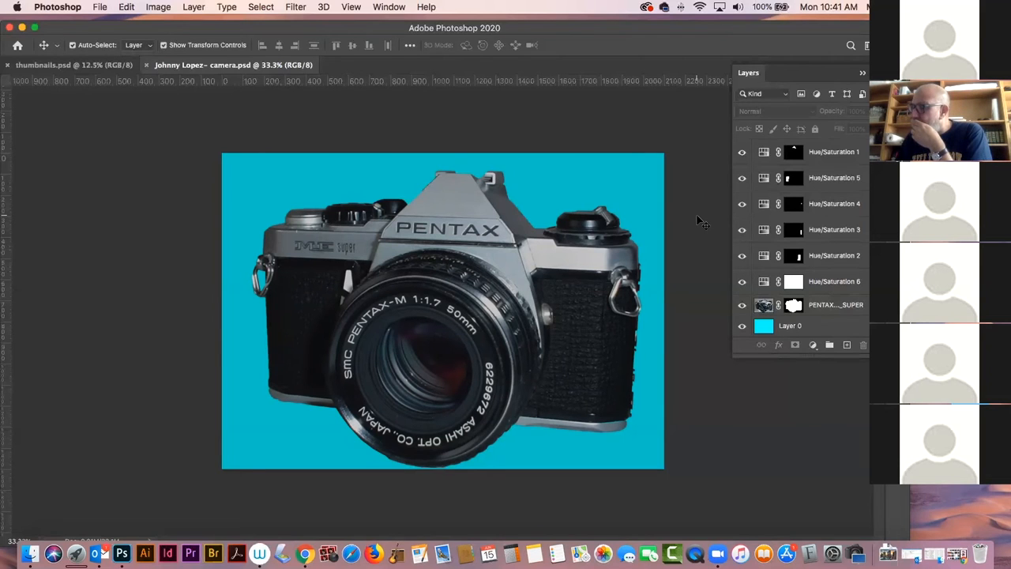
left_click(411, 359)
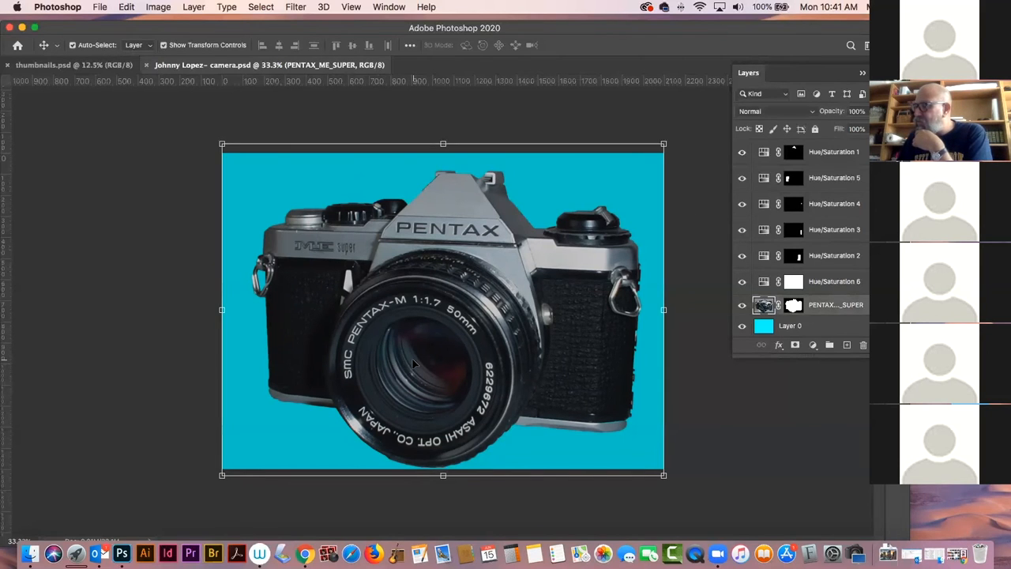
left_click(693, 230)
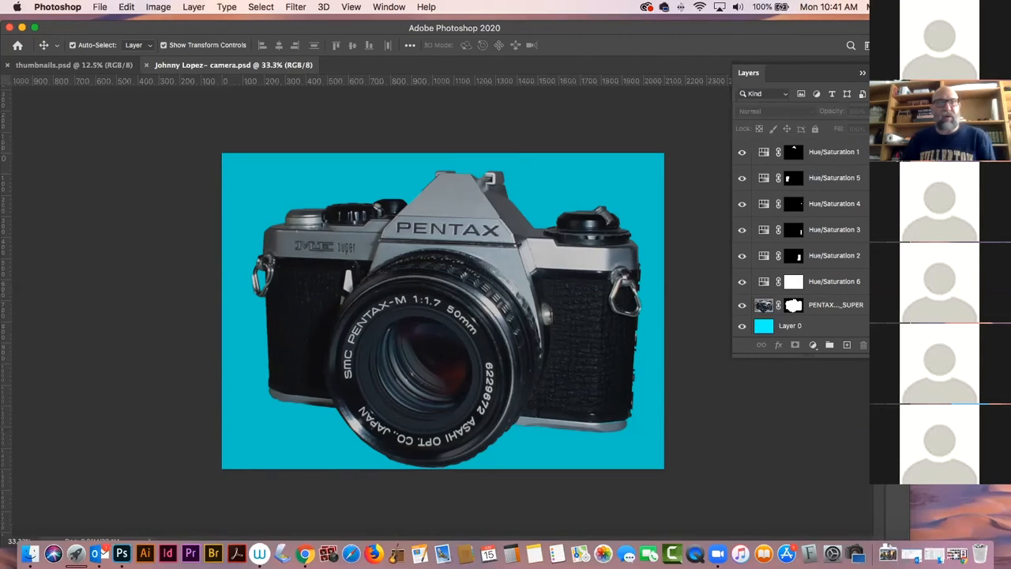
- Bring the Tools panel into view and shift the application window slightly to the right and upward
left_click_drag(2, 110, 37, 110)
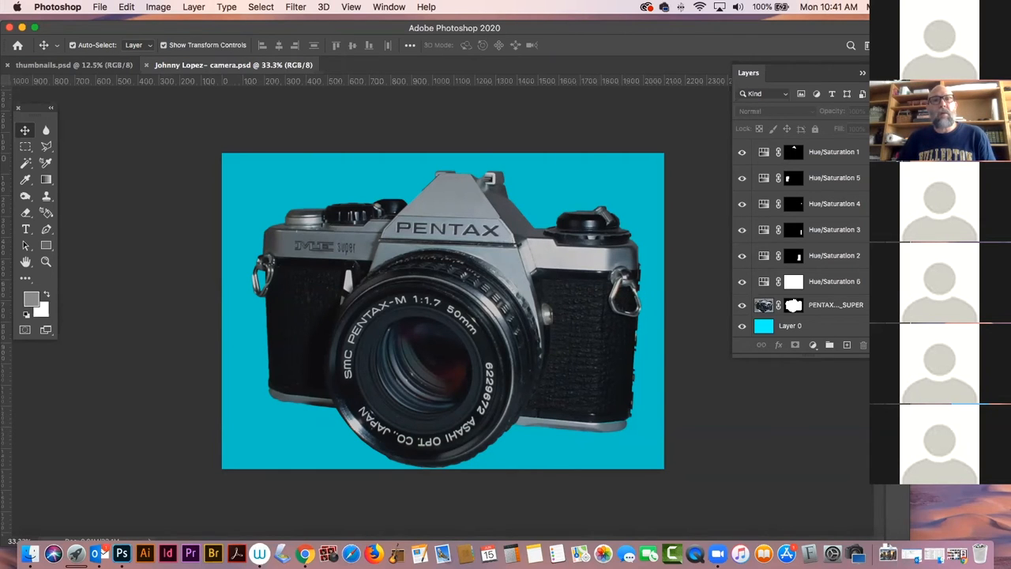
key("Tab")
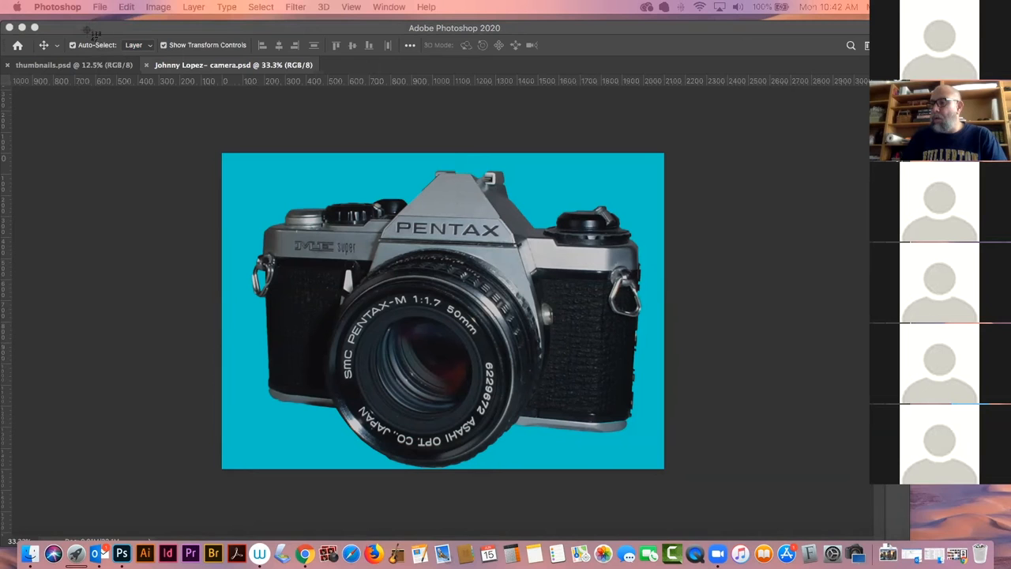
left_click_drag(78, 29, 305, 537)
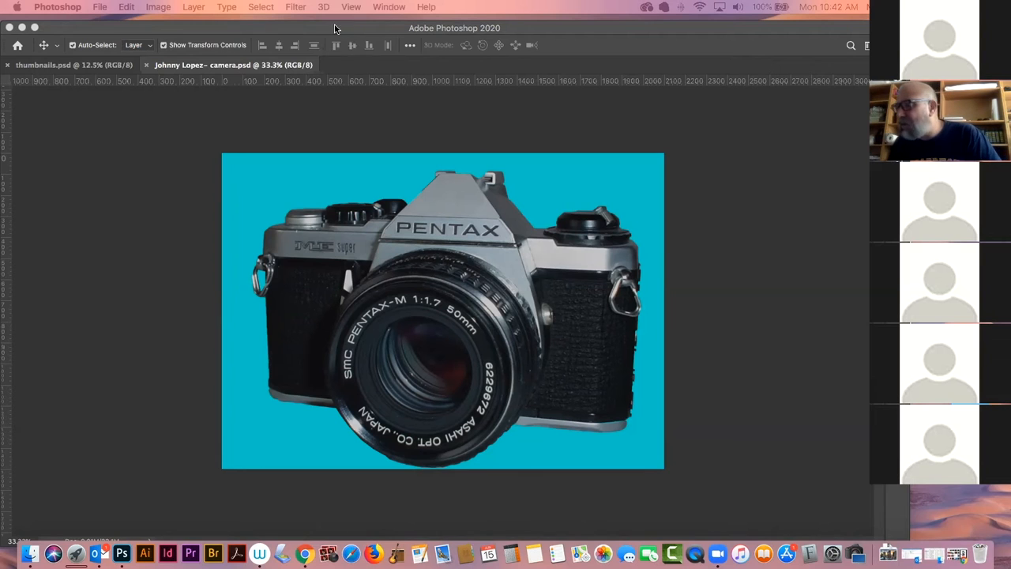
key("Tab")
left_click_drag(326, 29, 345, 21)
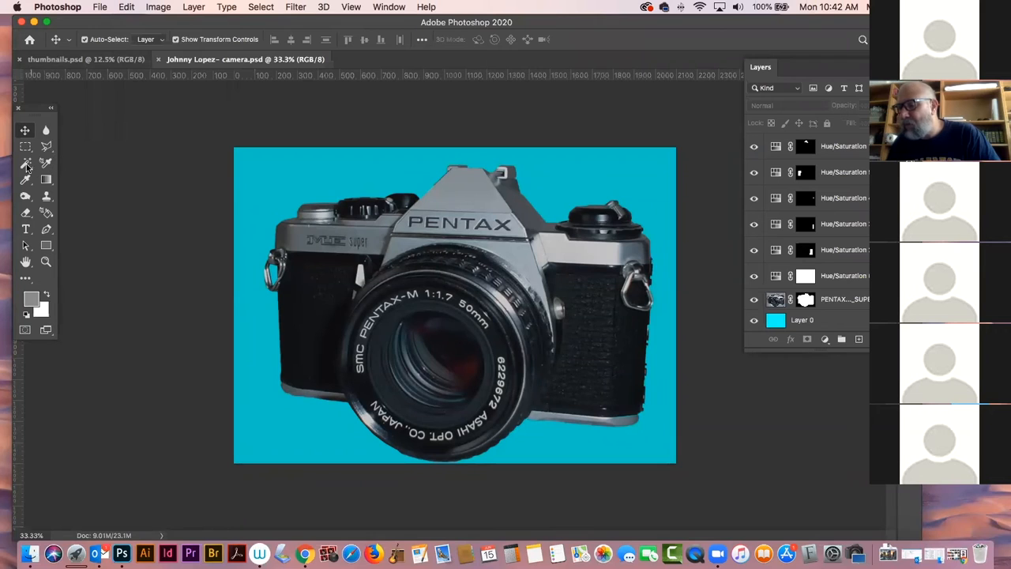
- Activate the Clone Stamp tool and set it to sample from Current & Below
left_click(46, 196)
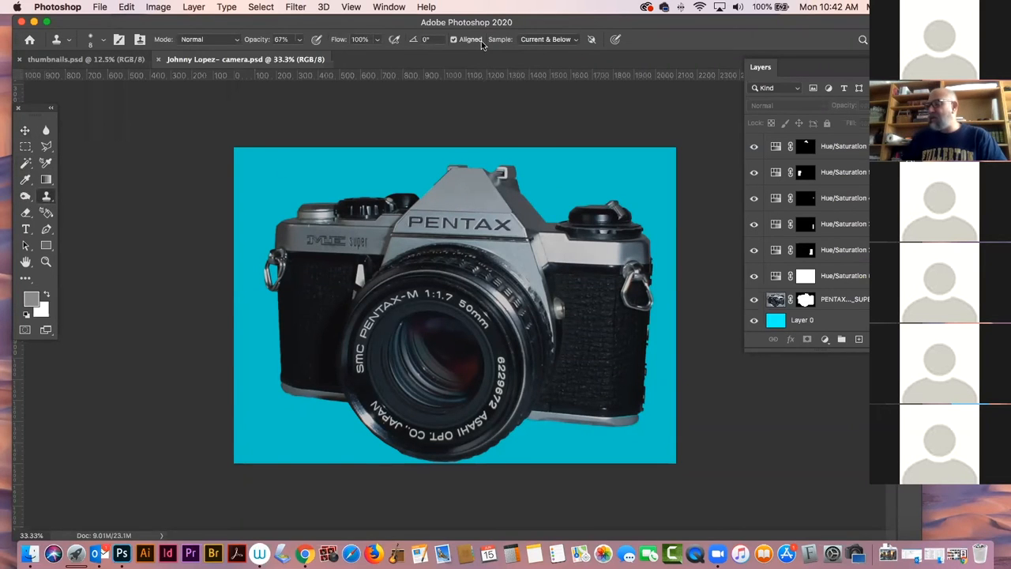
left_click(548, 40)
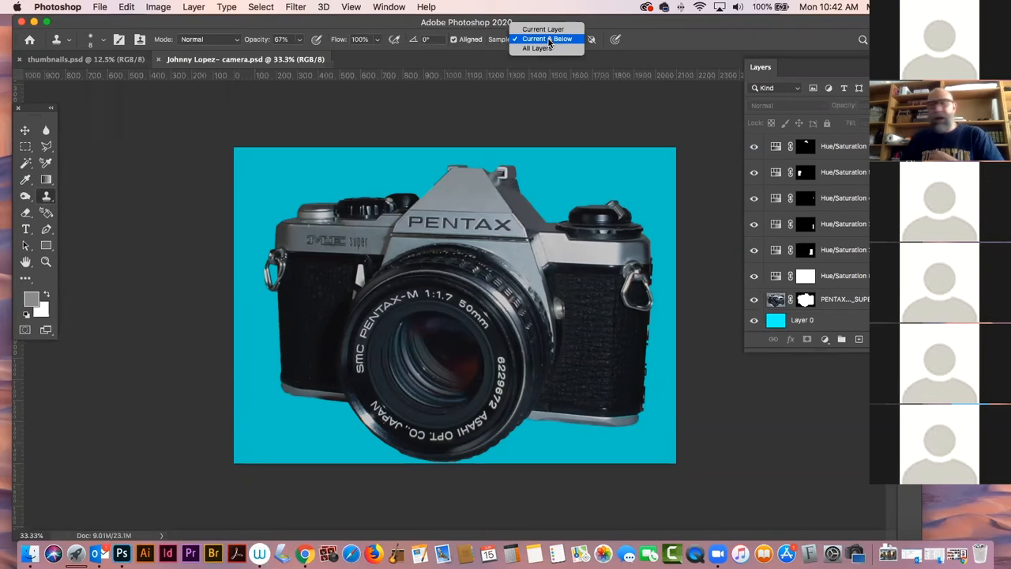
left_click(549, 40)
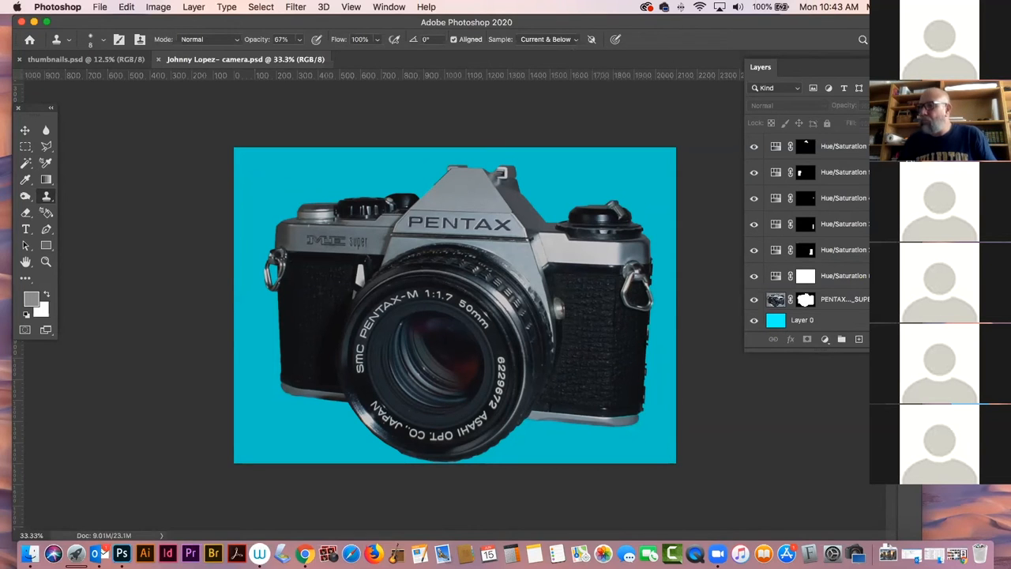
- Close the cyan-background Pentax camera document
left_click(158, 61)
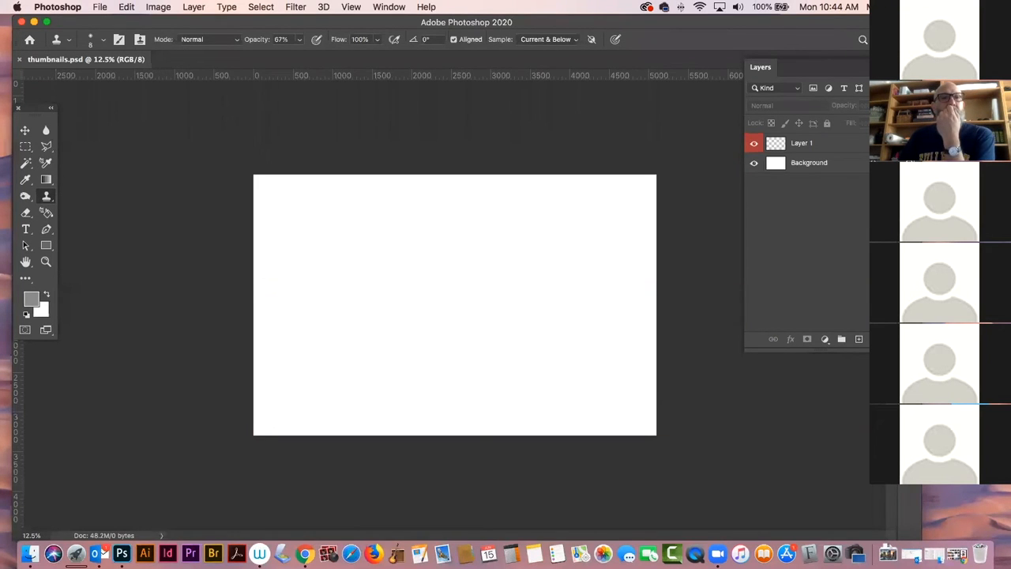
key("Tab")
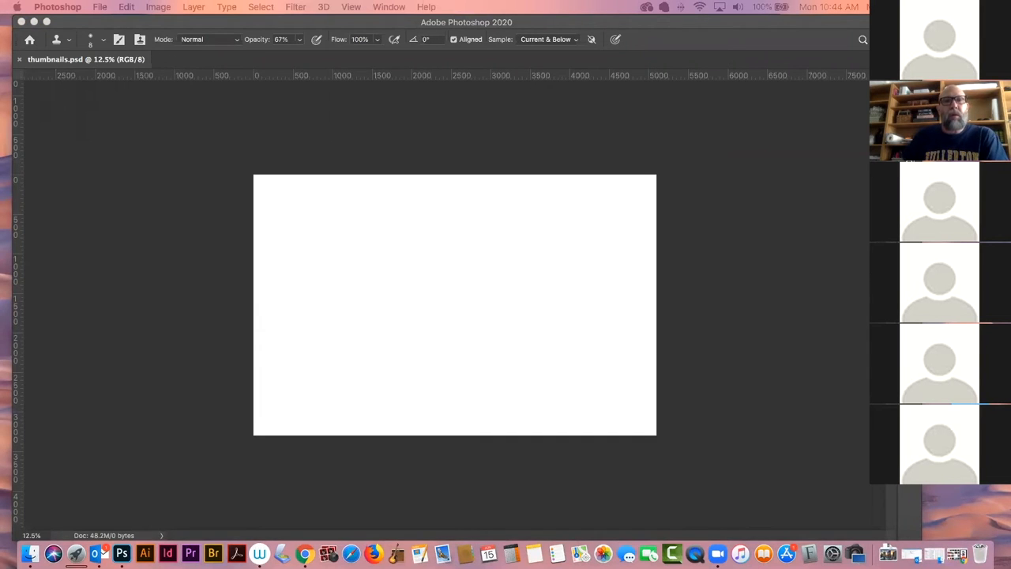
key("Tab")
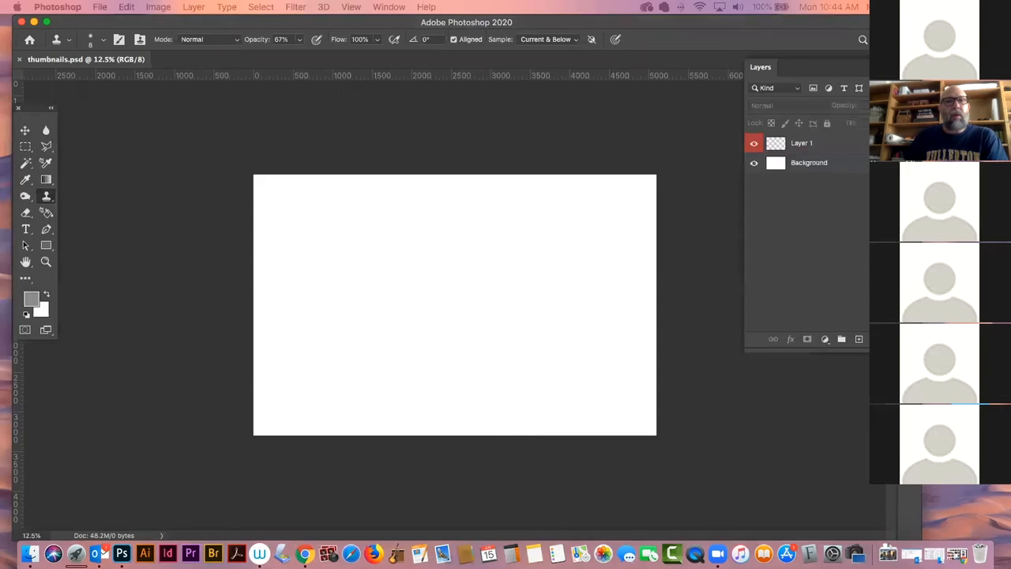
key("Tab")
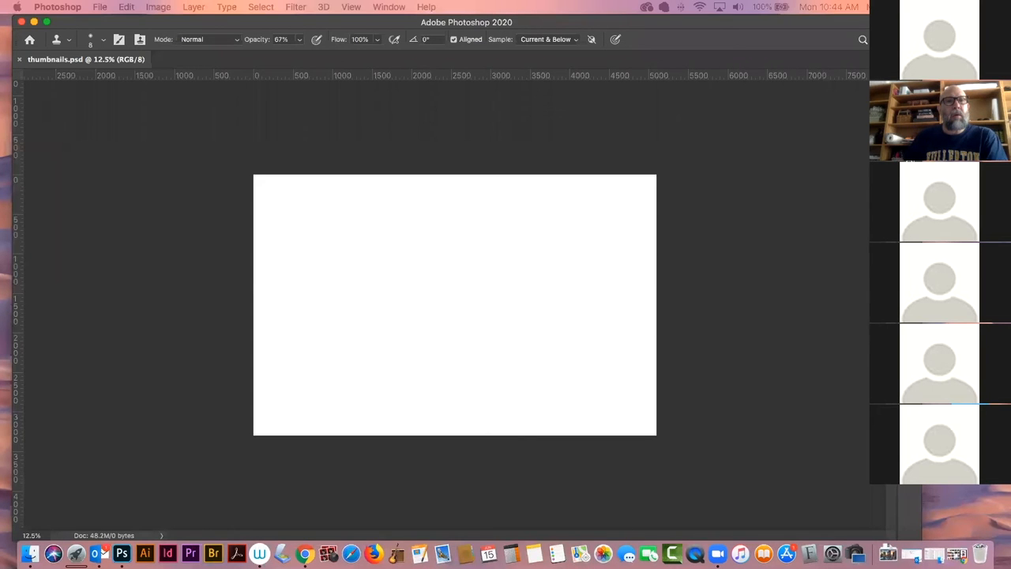
key("Tab")
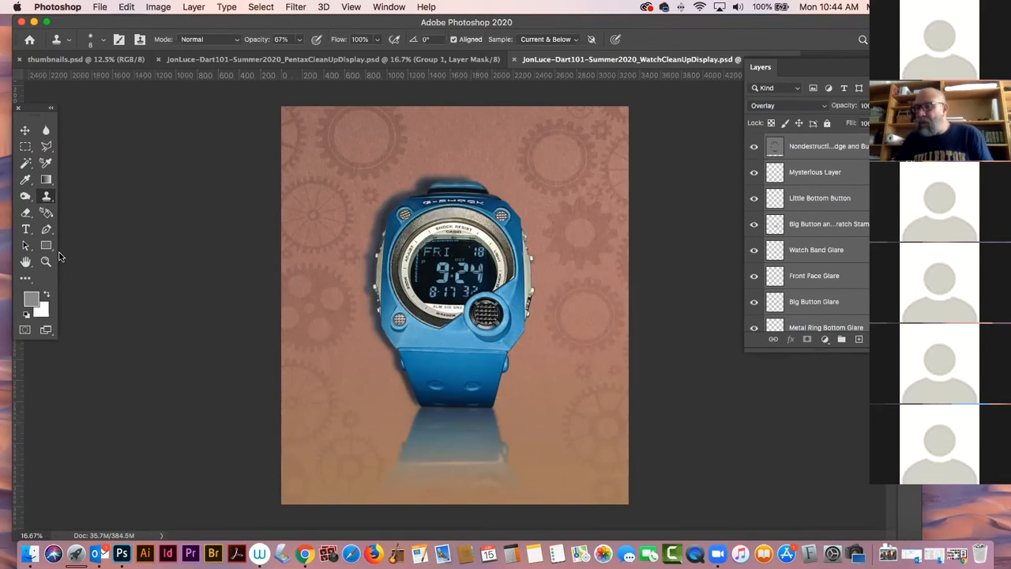
- Select the watch document's nondestructive dodge-and-burn layer with the Move tool and switch its visibility off and on to compare
left_click(25, 130)
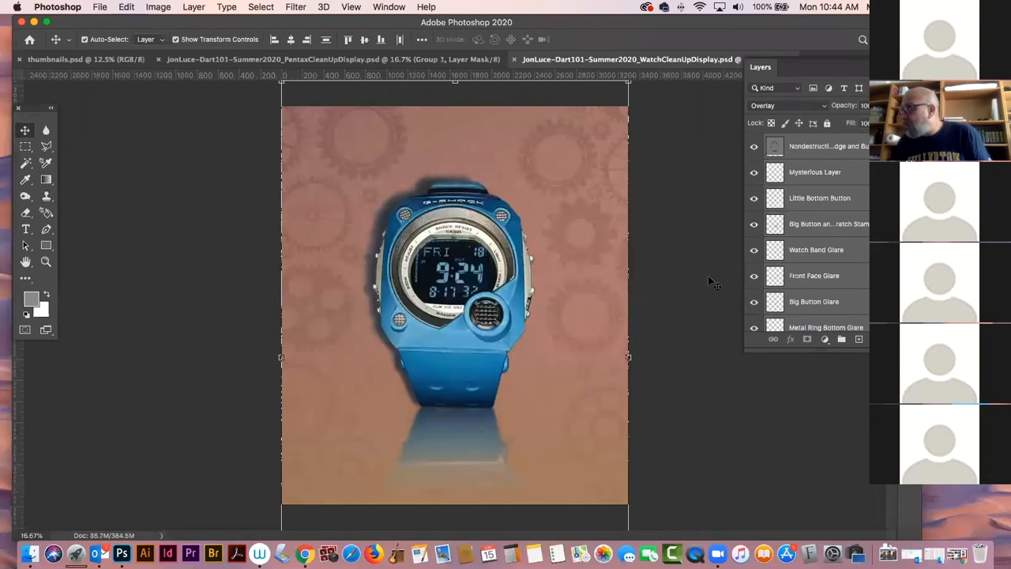
left_click(686, 272)
left_click(452, 419)
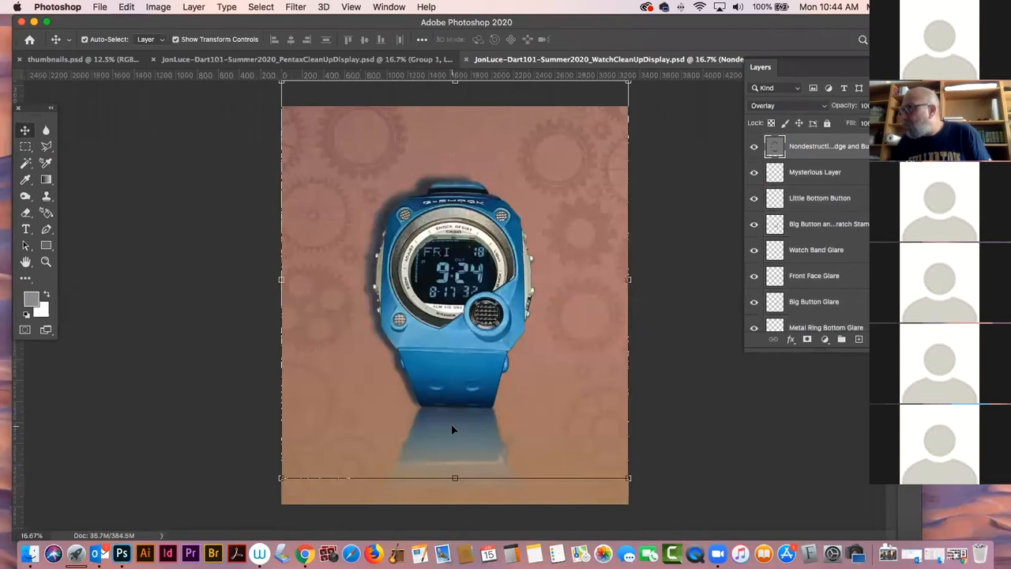
left_click(755, 147)
left_click(754, 147)
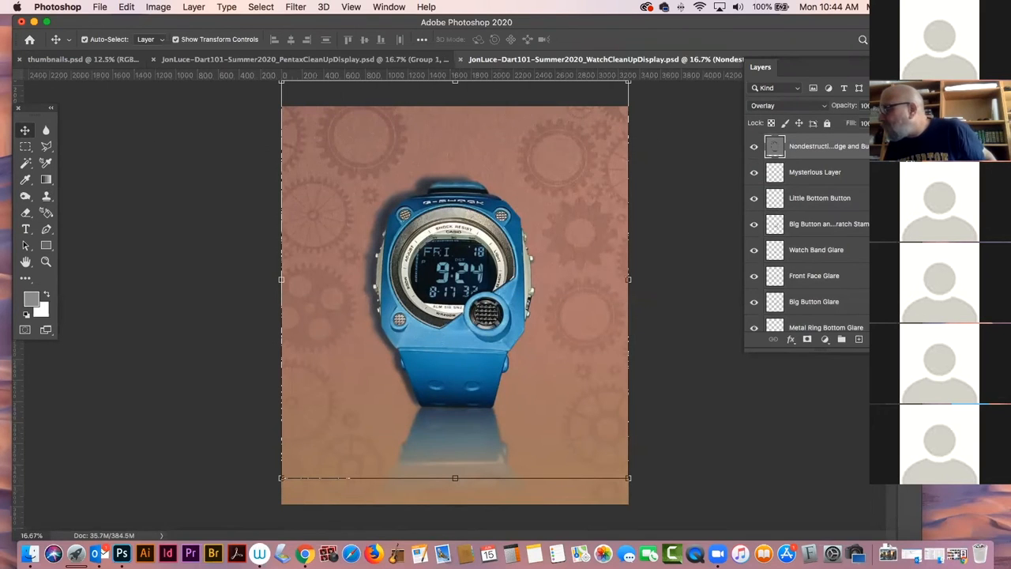
- Select Layer 3 and switch its visibility off and on to examine what it contributes behind the watch
key("BackSpace")
key("BackSpace")
key("BackSpace")
key("BackSpace")
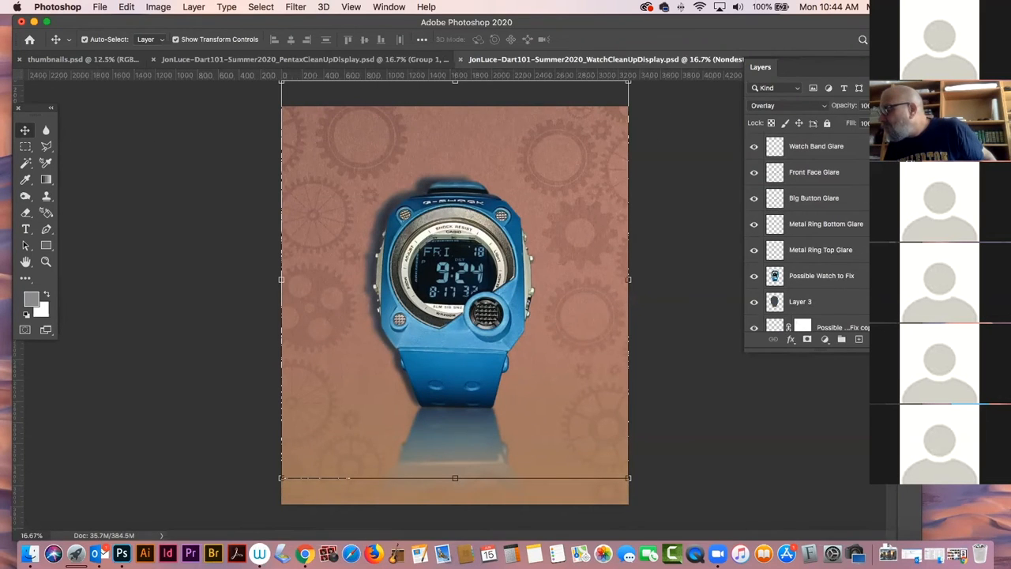
left_click(821, 301)
left_click(754, 302)
left_click(754, 302)
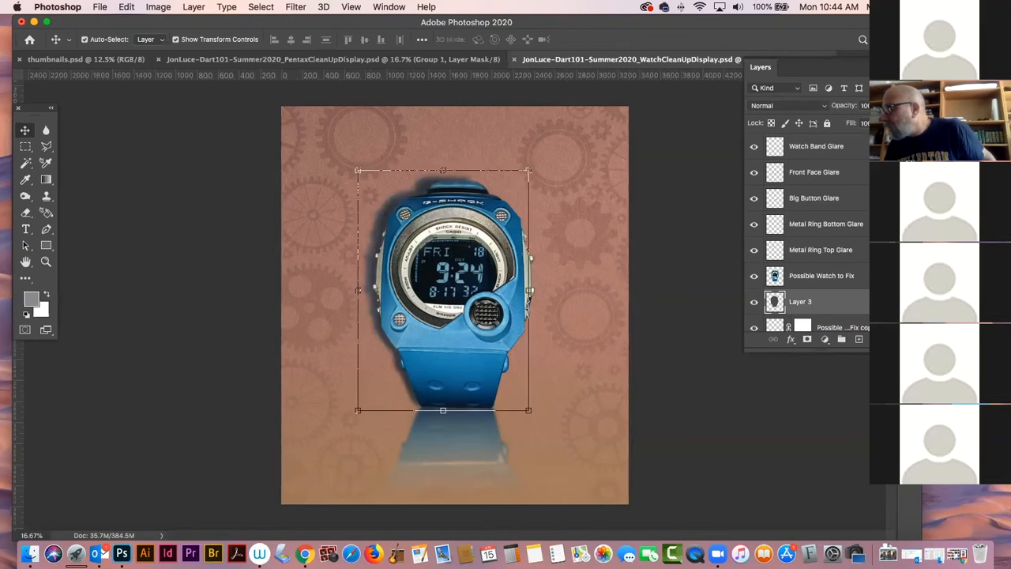
- Lower the opacity of the masked watch reflection layer to about 48% and deselect it
scroll(806, 268, "down", 3)
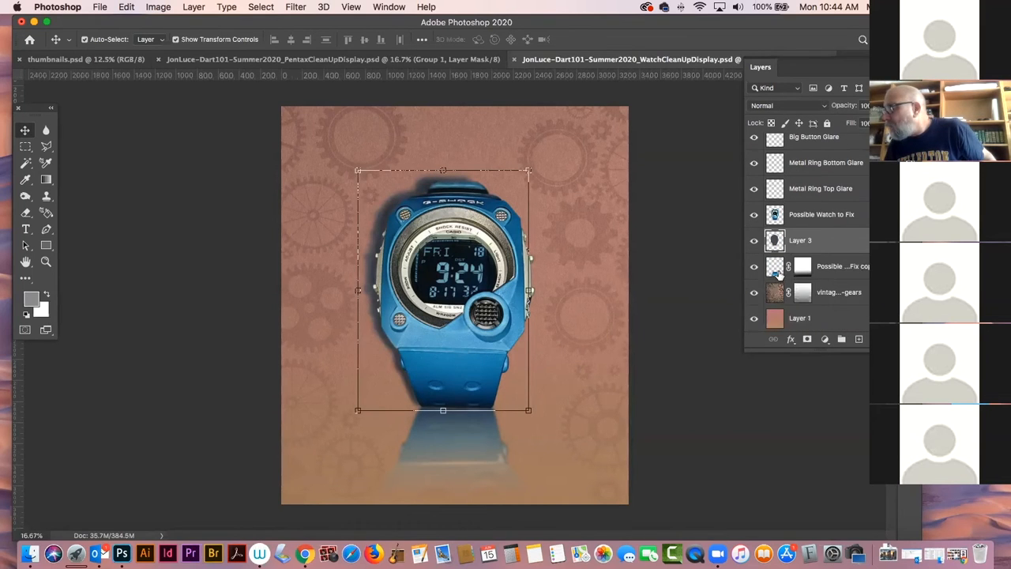
left_click(786, 269)
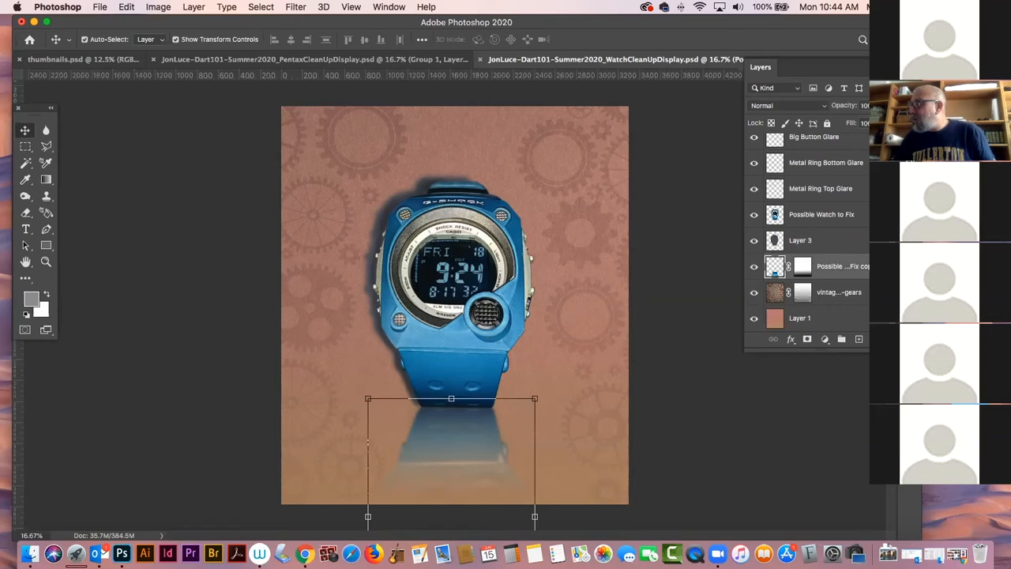
left_click(867, 105)
left_click_drag(867, 124, 857, 125)
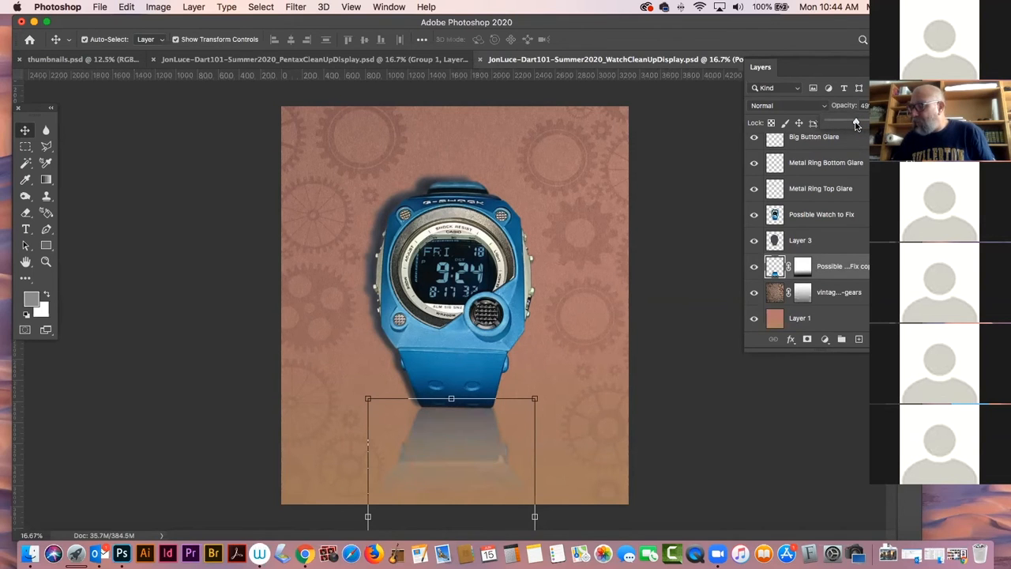
left_click(662, 232)
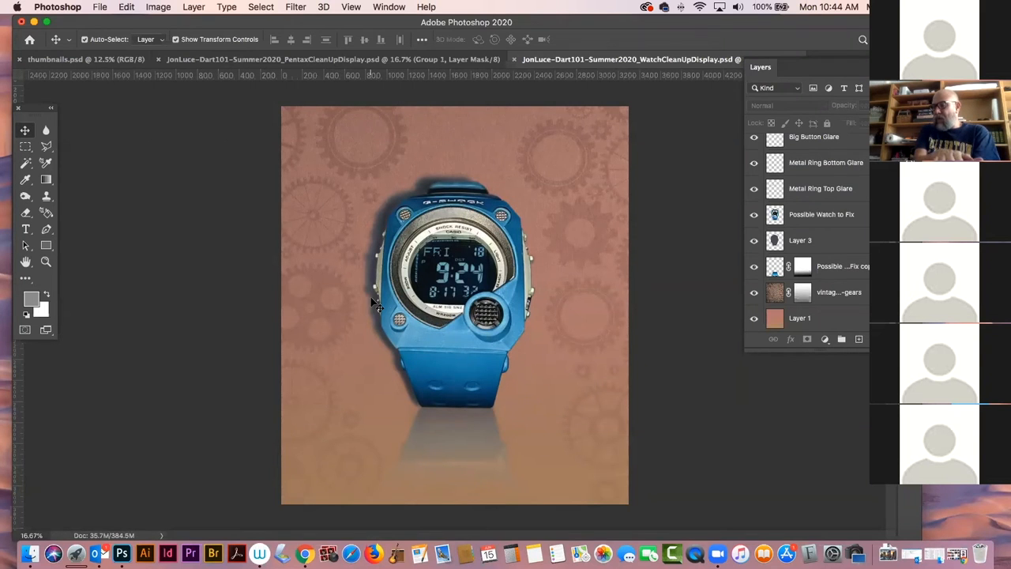
- Try moving the dodge-and-burn layer up and left from the watch, undo the move and deselect the layer
left_click(383, 231)
left_click_drag(383, 231, 297, 207)
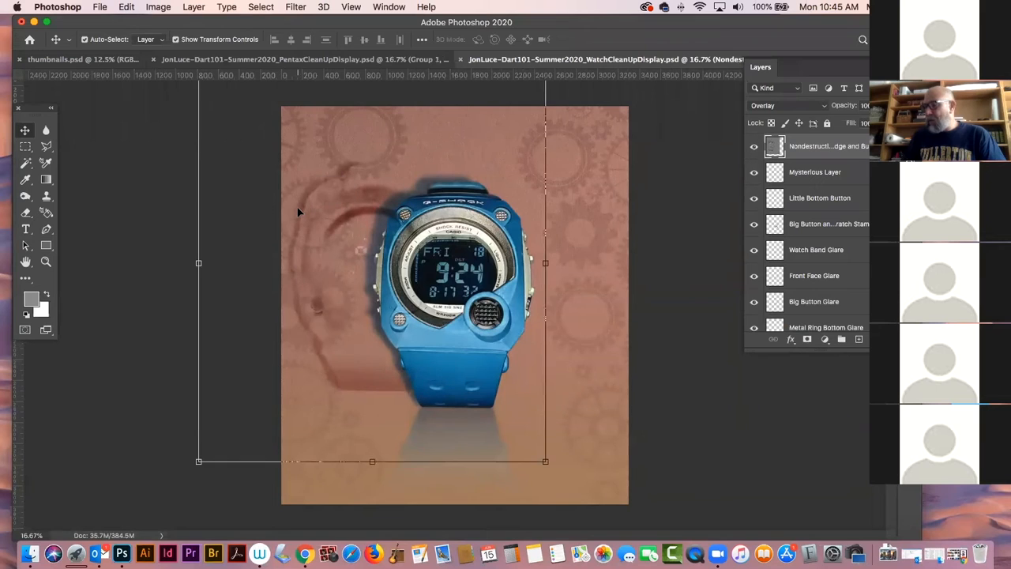
key("super+z")
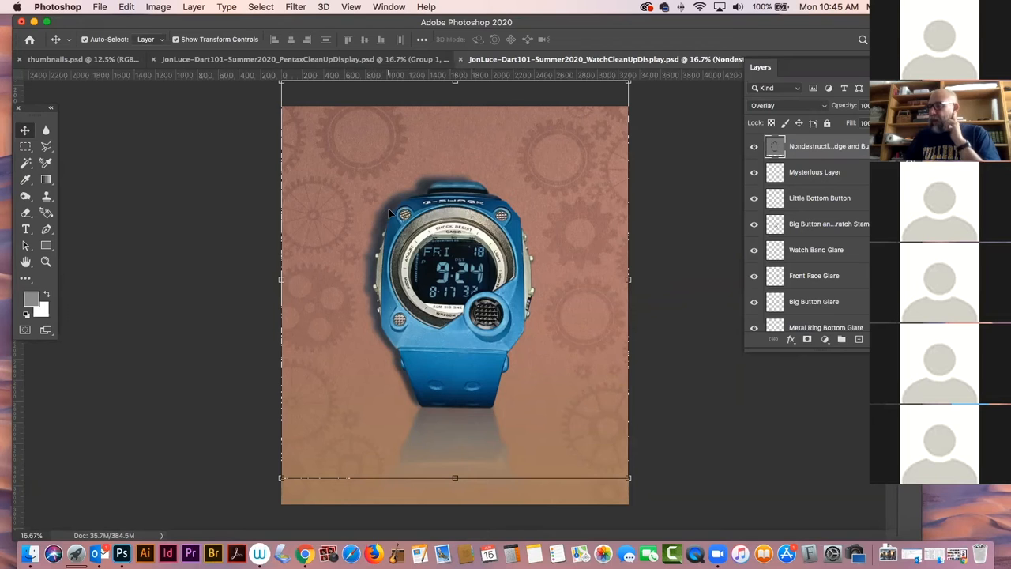
left_click(677, 264)
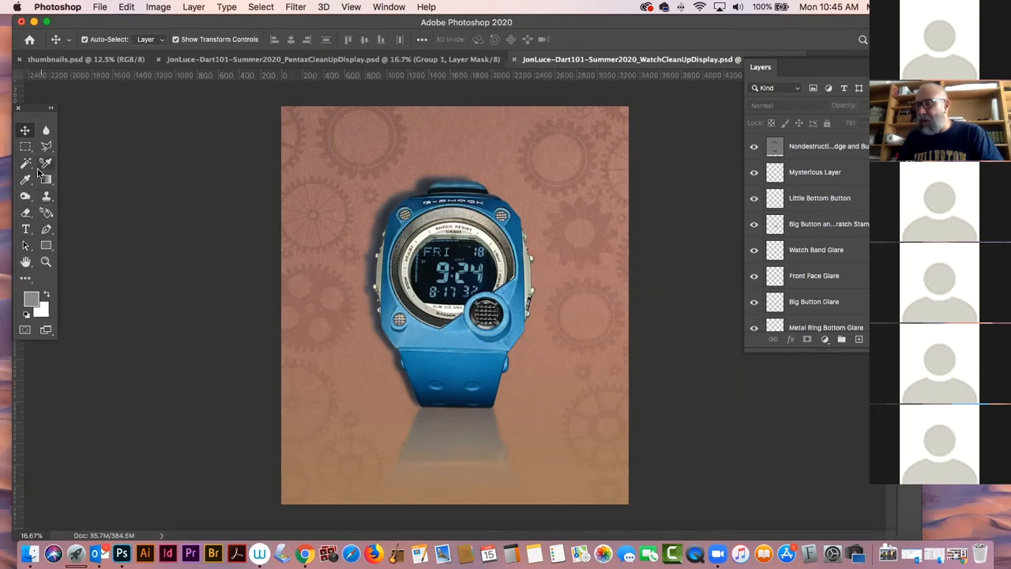
- Switch to the Brush tool and add a new empty layer directly above the watch reflection layer, below Layer 3
left_click_drag(29, 180, 68, 182)
scroll(798, 253, "down", 6)
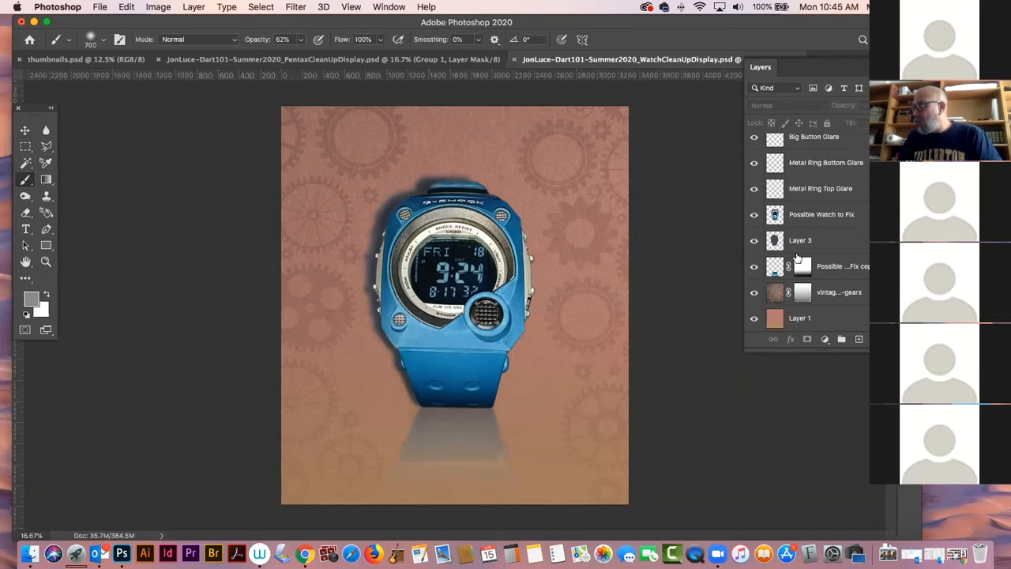
left_click(859, 339)
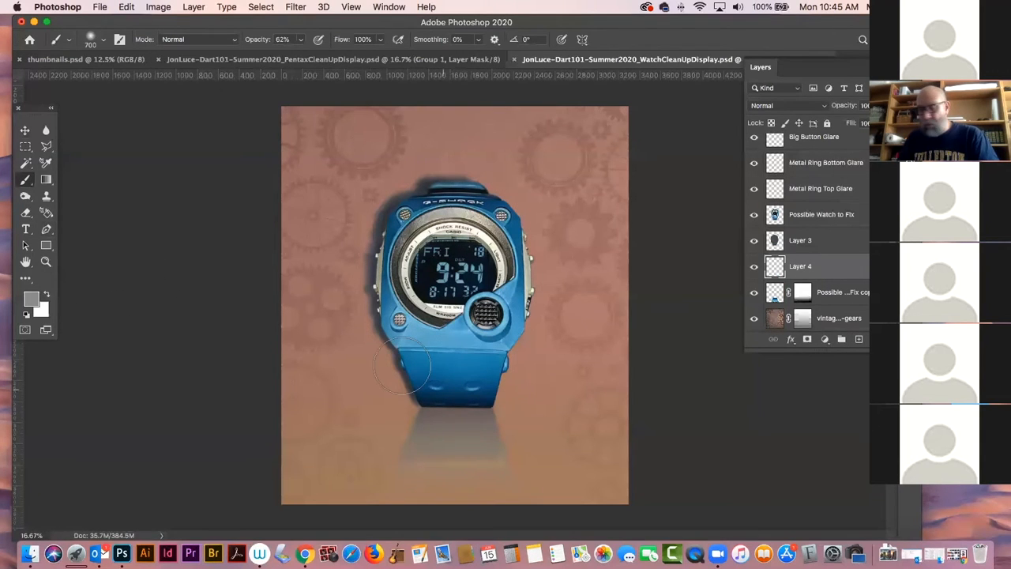
- Reduce the brush size to 125 px and set its hardness to 7%
key("bracketleft")
key("bracketleft")
key("bracketleft")
key("bracketleft")
key("bracketleft")
key("bracketleft")
key("bracketleft")
key("bracketleft")
key("bracketleft")
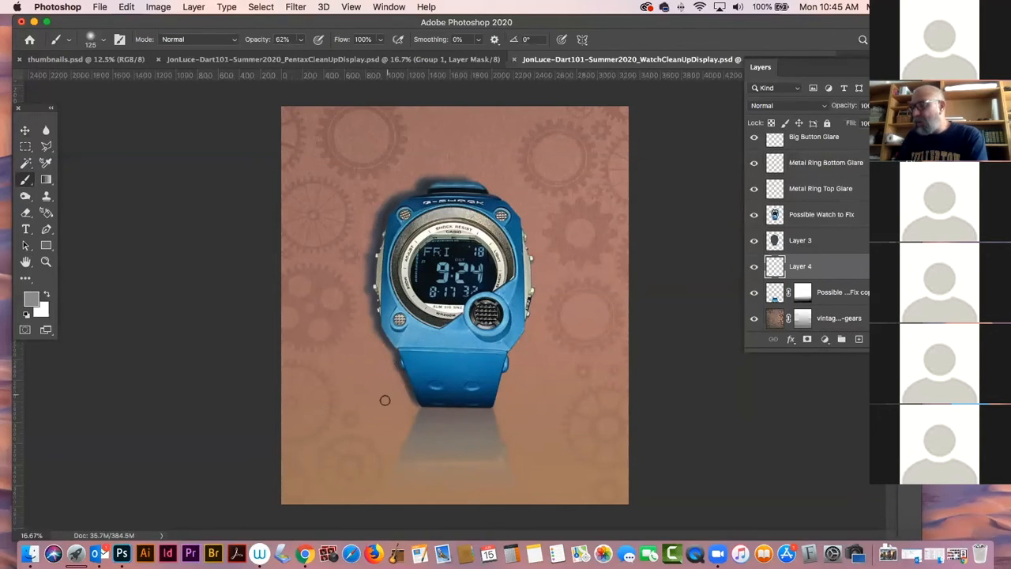
left_click(103, 39)
left_click(89, 106)
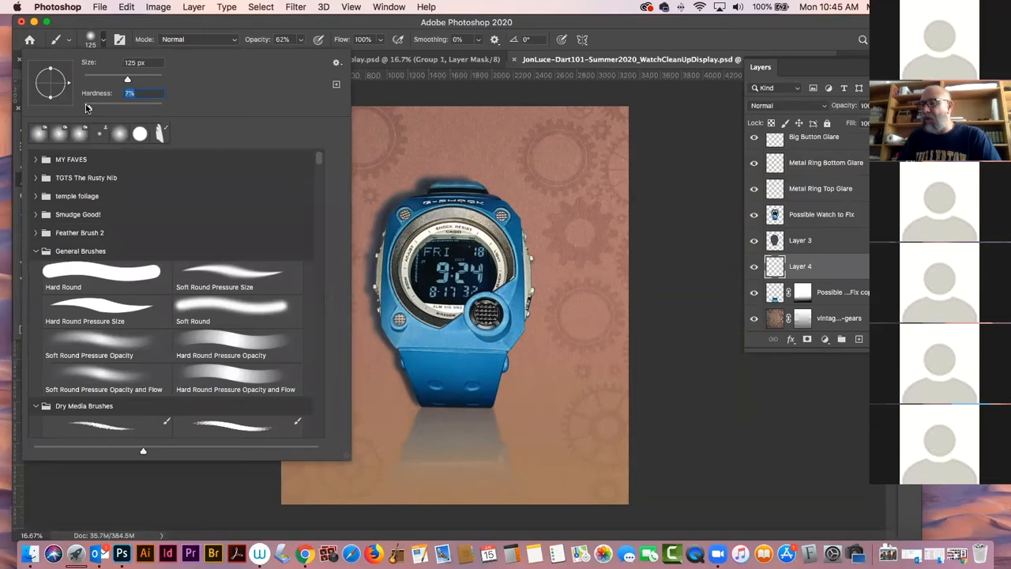
left_click(111, 27)
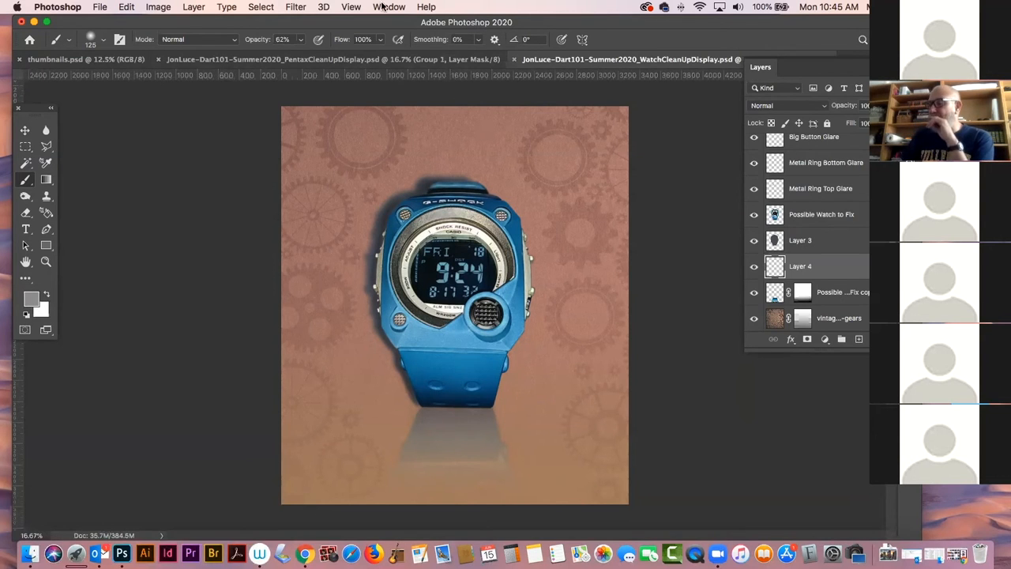
left_click(352, 8)
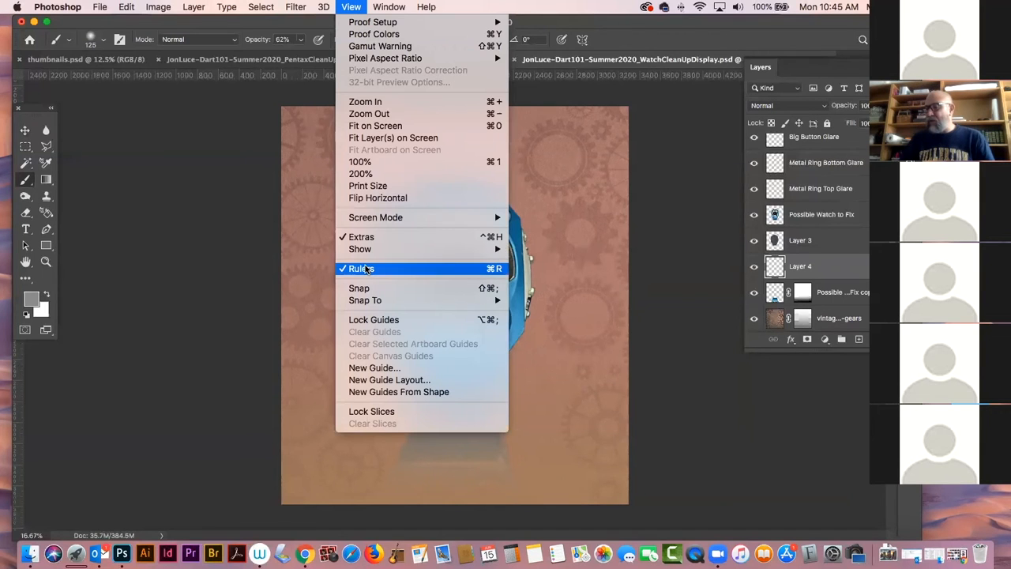
left_click(352, 7)
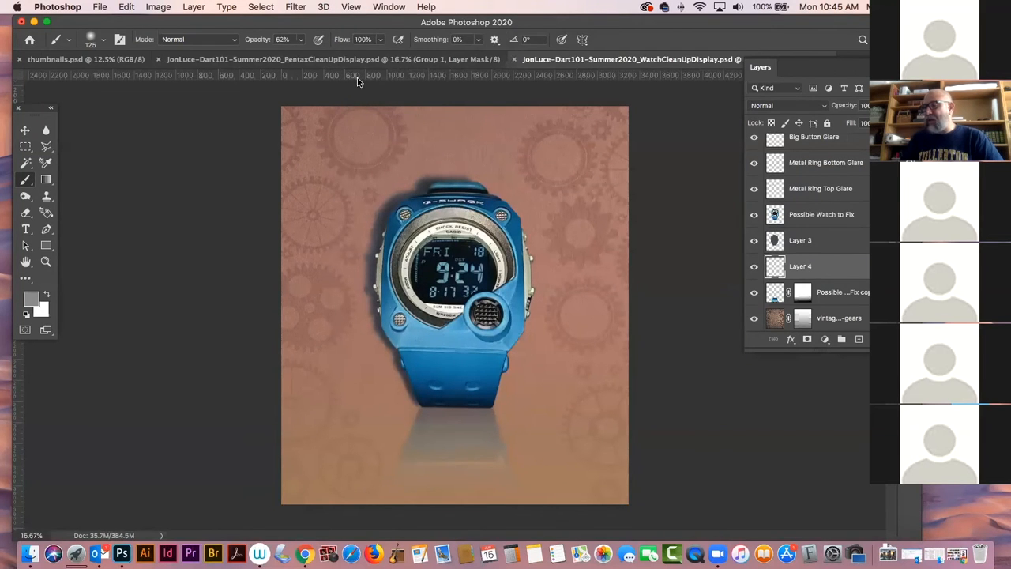
- Paint a thin 90 px shadow stroke on Layer 4 along a horizontal guide at the watch's base, and clear the guide
left_click_drag(355, 75, 328, 406)
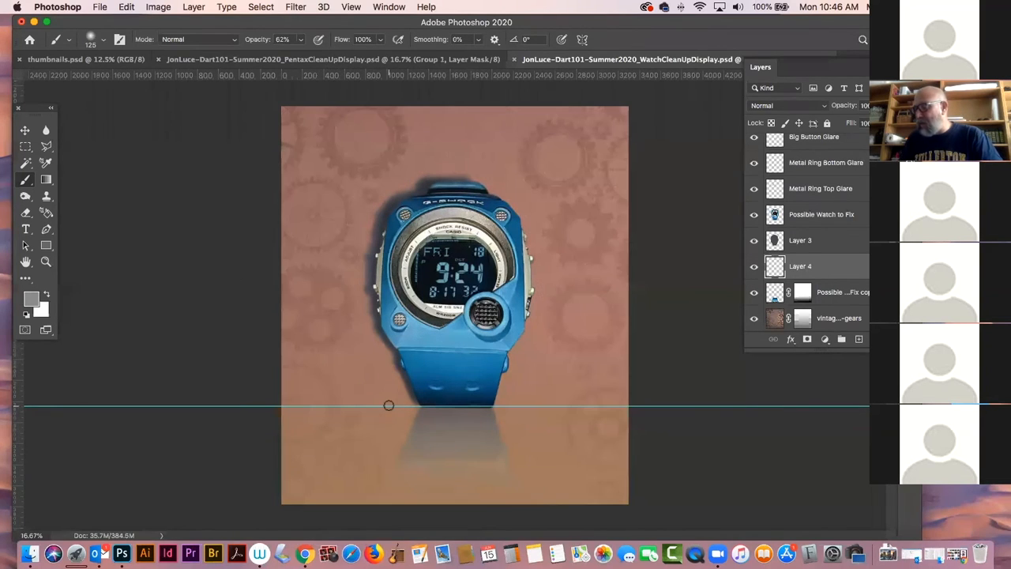
key("bracketleft")
key("bracketleft")
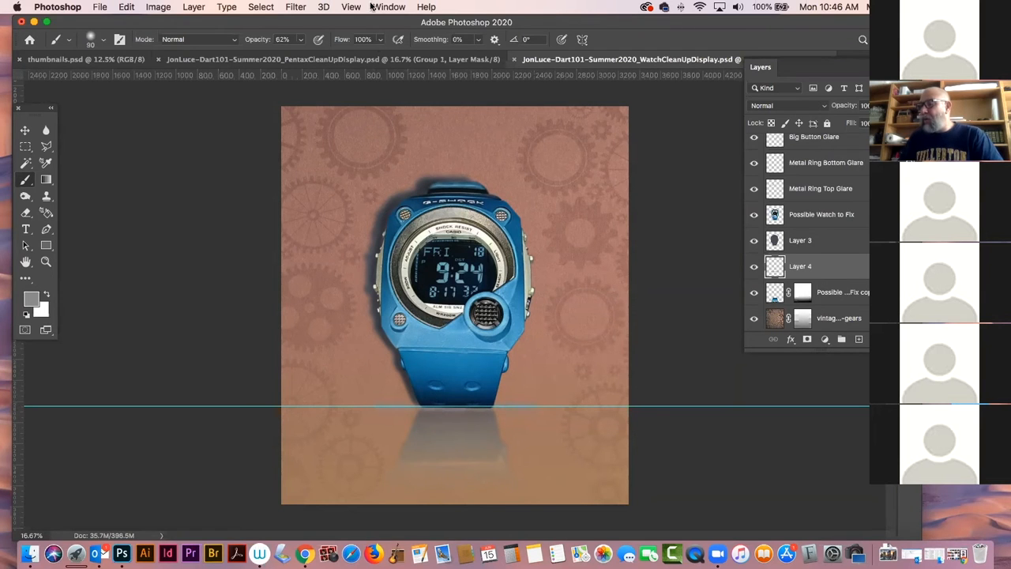
left_click(351, 7)
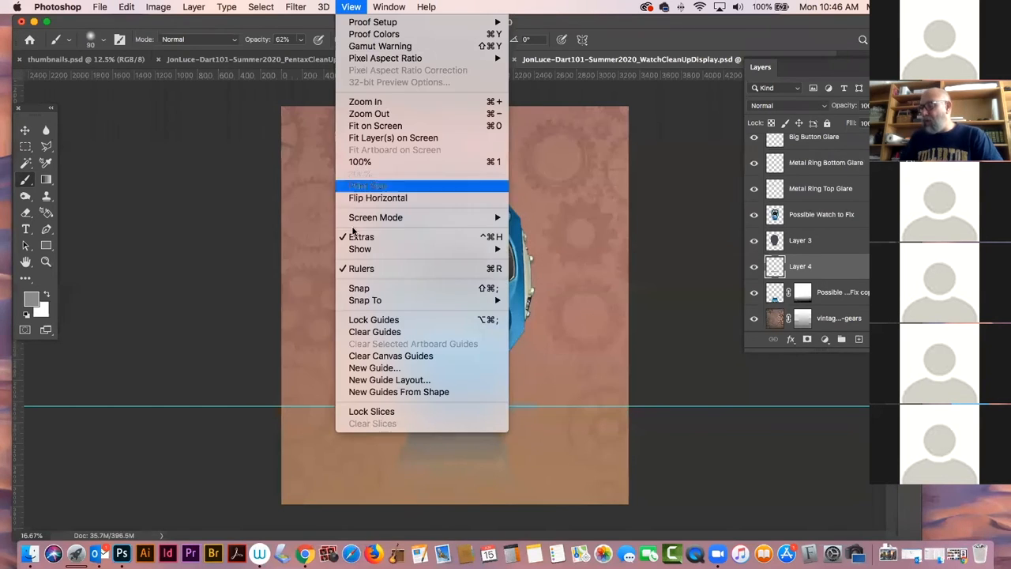
left_click(358, 332)
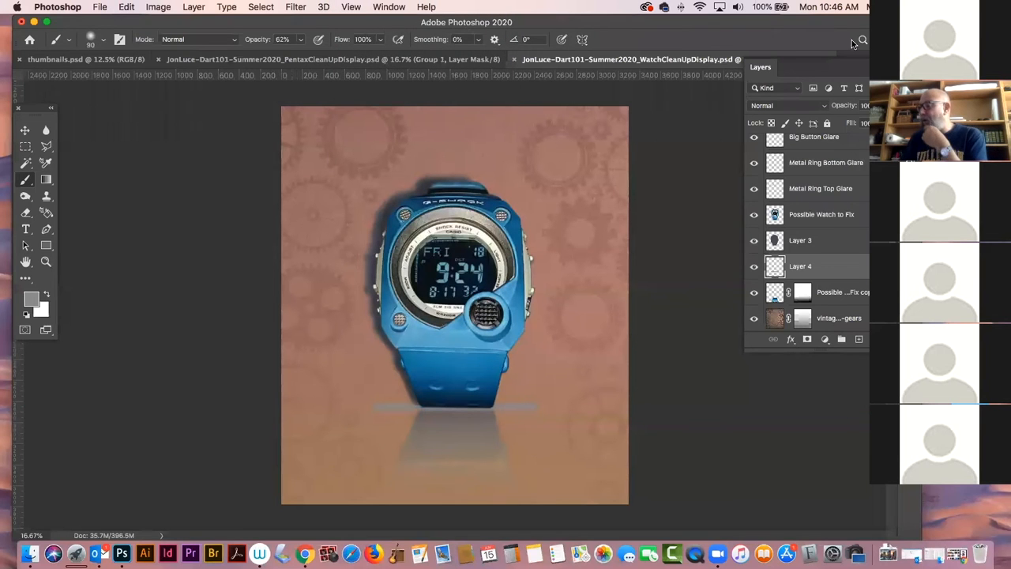
- Set the blend mode of Layer 4 to Multiply and deselect the layer
left_click(803, 108)
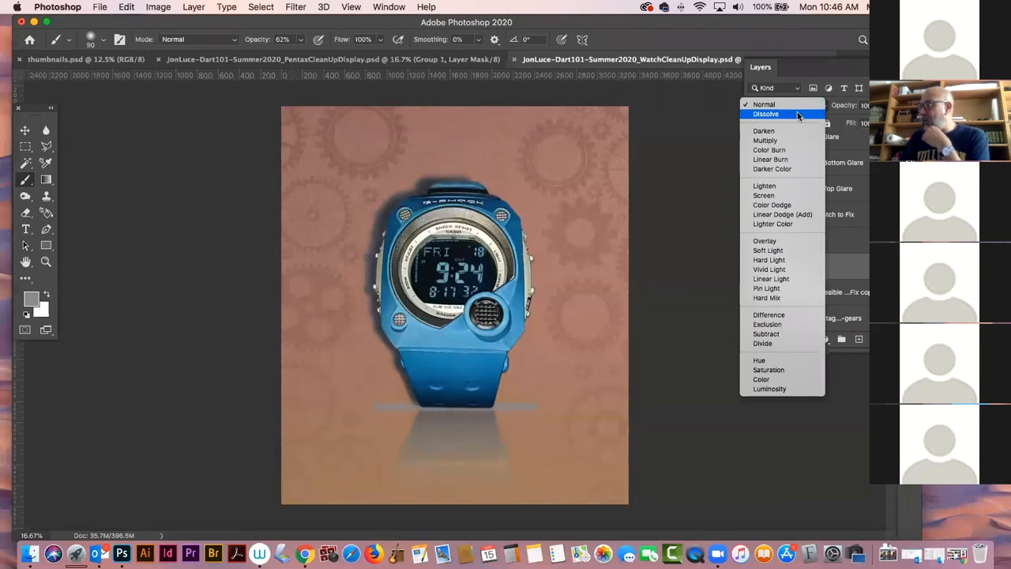
left_click(791, 141)
key("v")
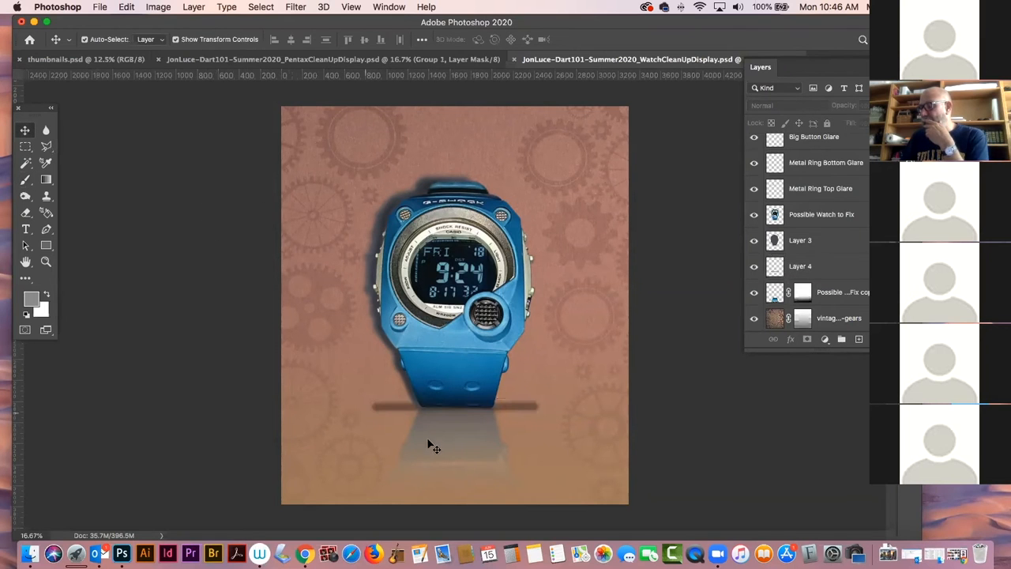
- Soften the shadow stroke on Layer 4 with a Gaussian Blur of 26.1 pixels radius
left_click(331, 340)
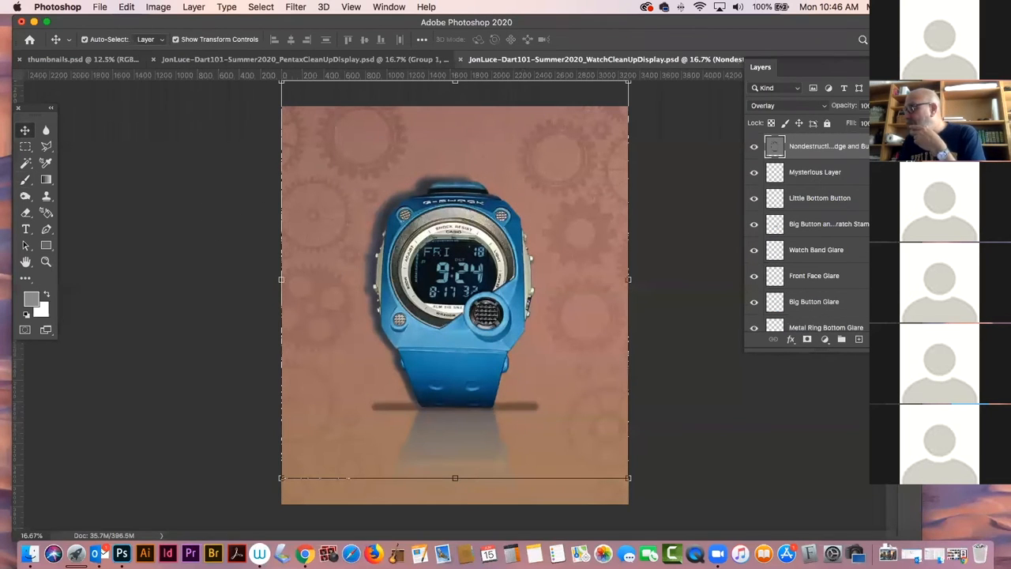
scroll(846, 310, "down", 5)
left_click(835, 247)
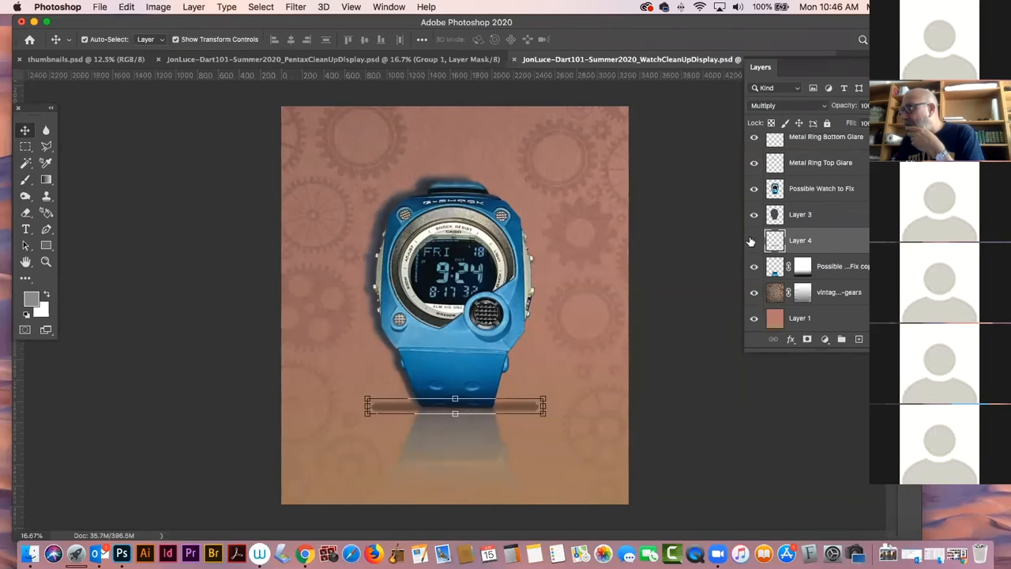
left_click(294, 6)
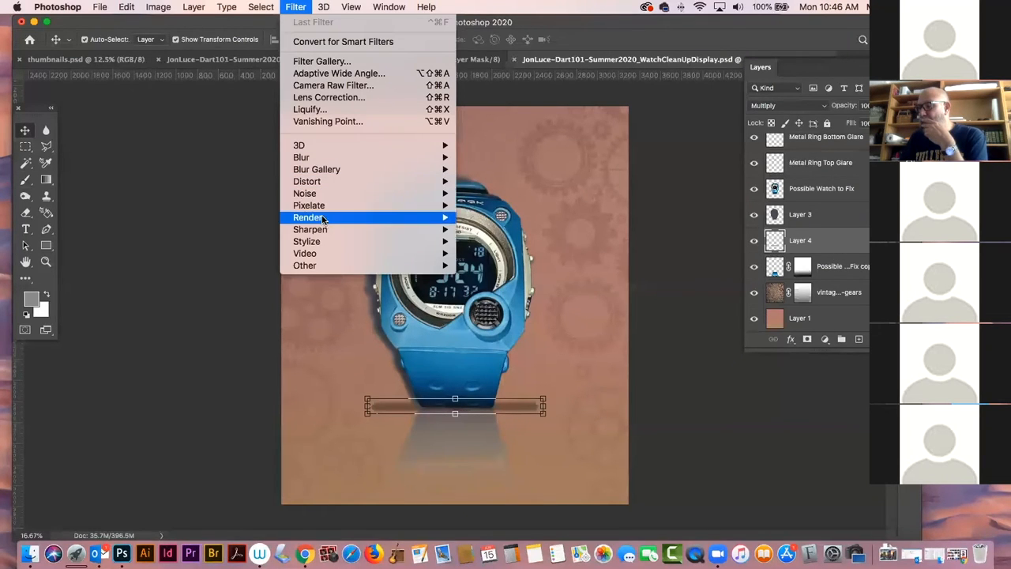
mouse_move(330, 160)
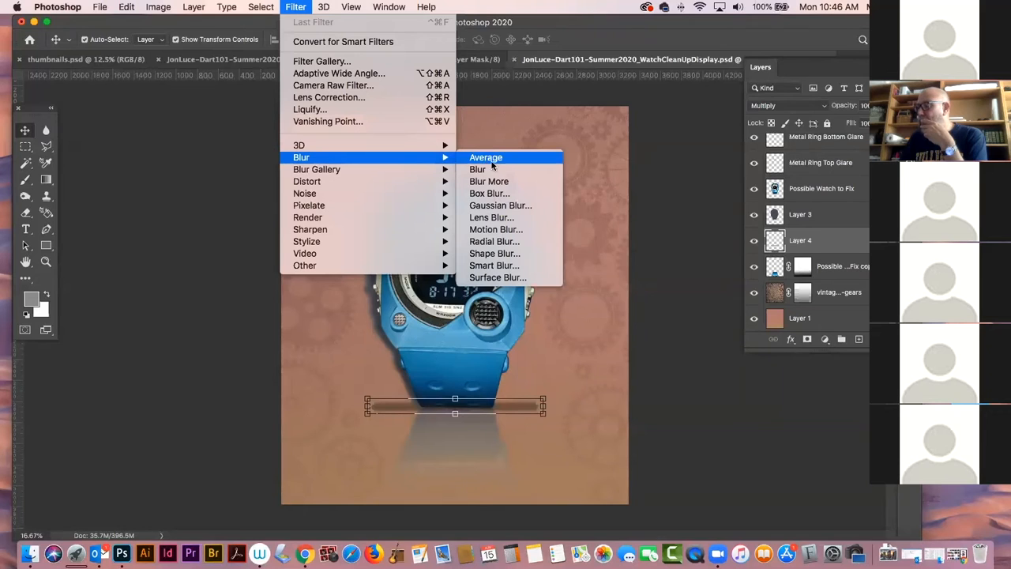
left_click(494, 205)
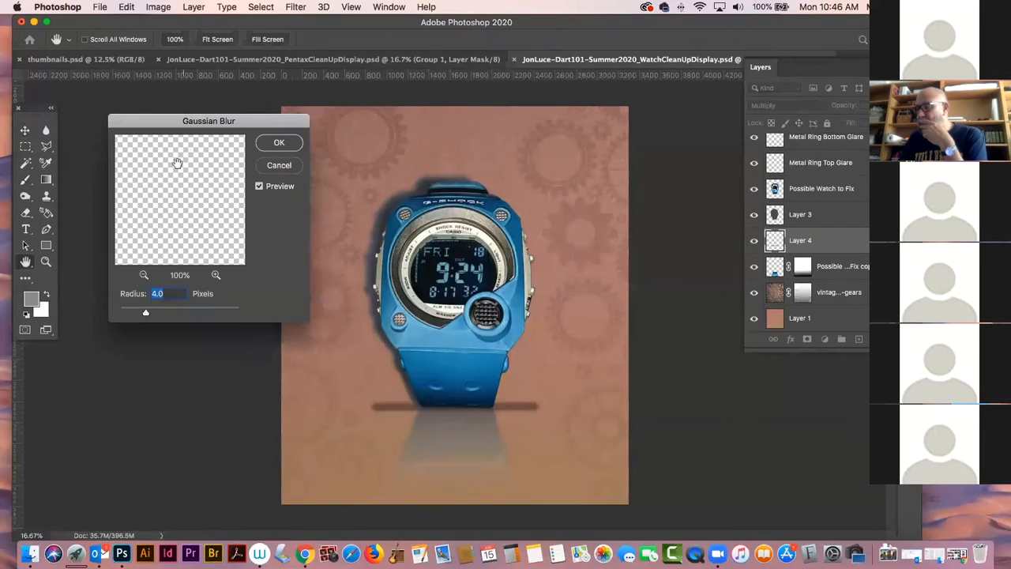
left_click_drag(156, 316, 167, 320)
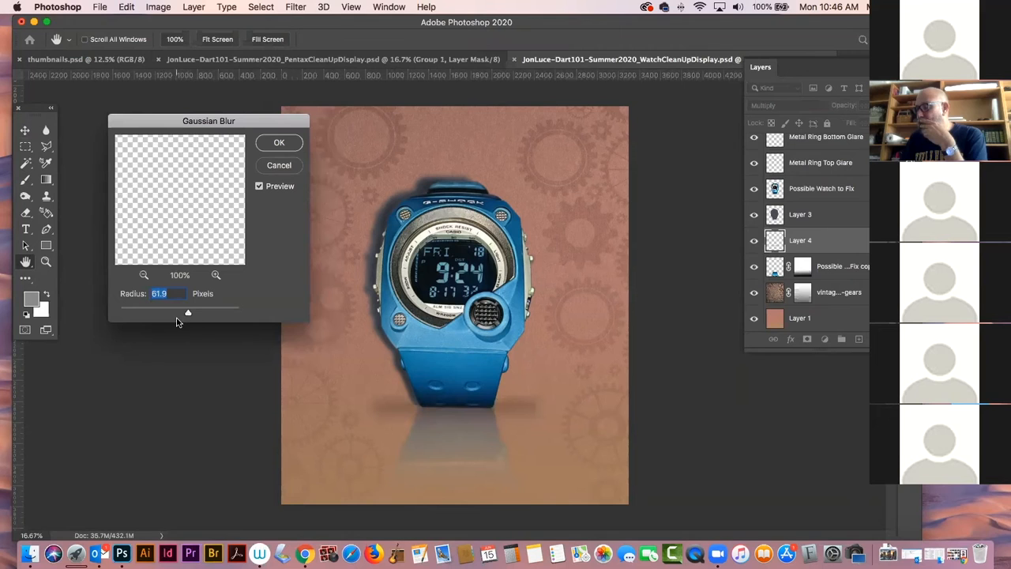
left_click_drag(188, 313, 175, 314)
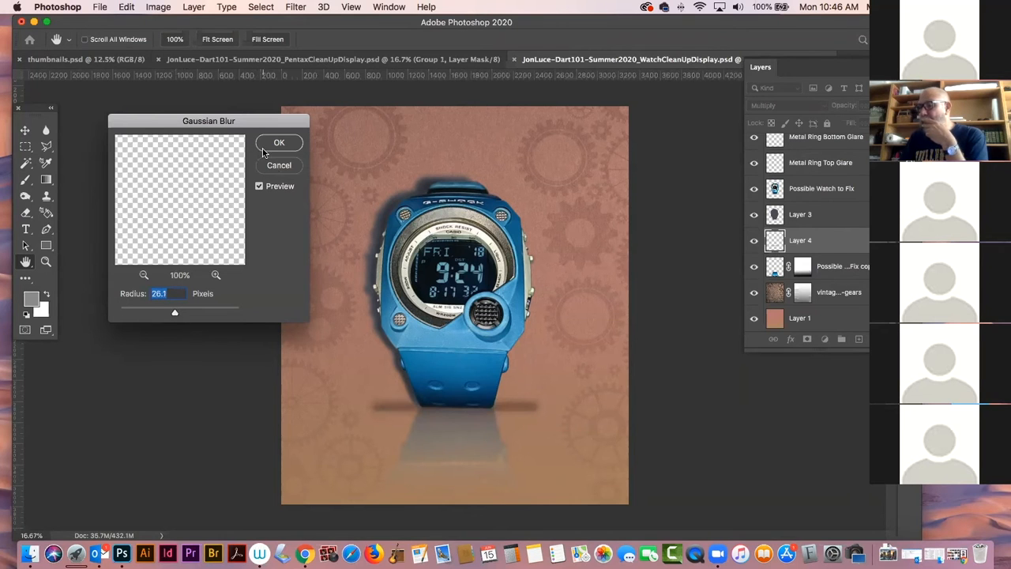
key("Return")
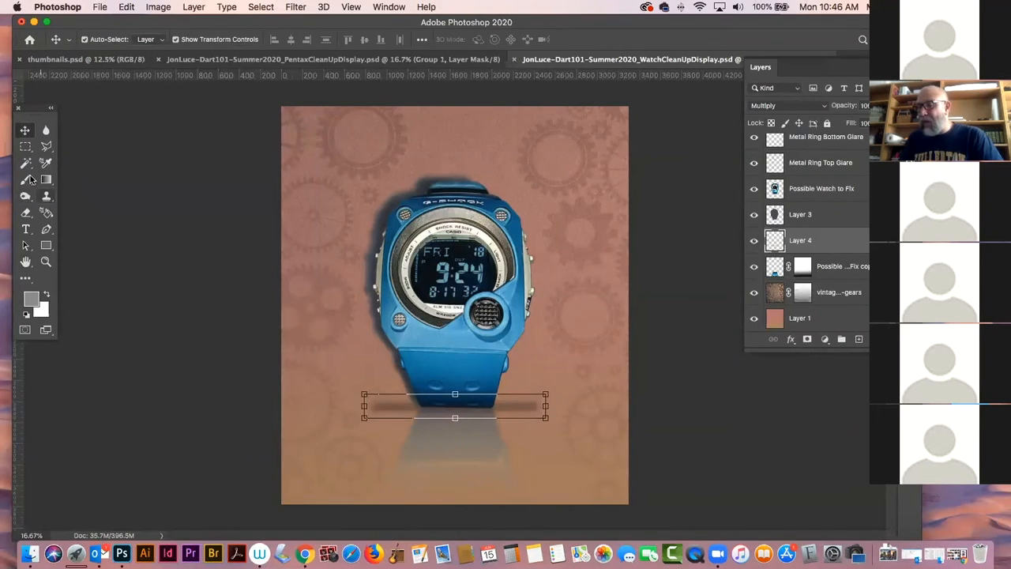
- Set up the Eraser tool with a soft 90 px tip and 41% opacity
left_click(25, 212)
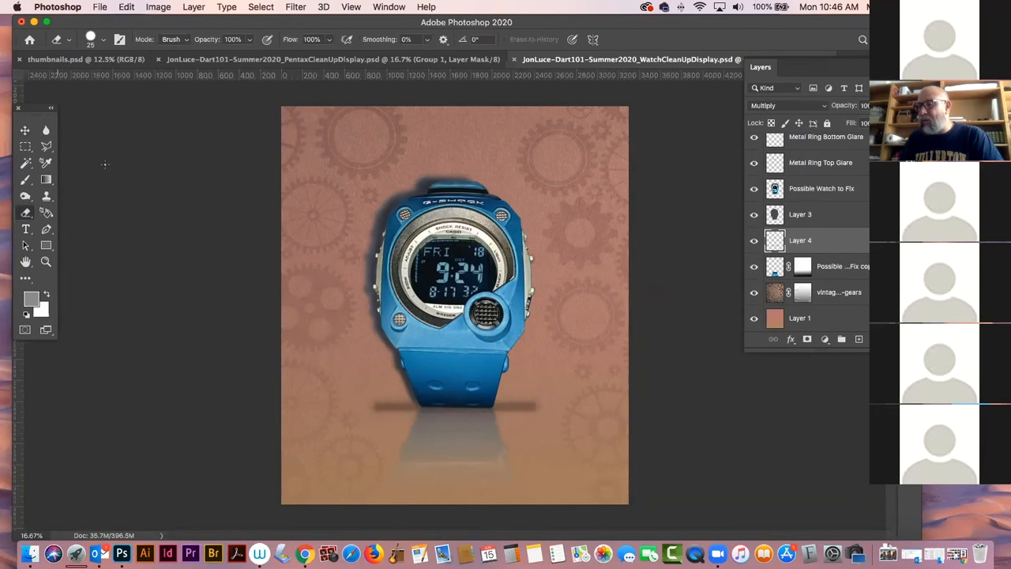
left_click(103, 40)
left_click_drag(163, 107, 56, 104)
left_click(261, 27)
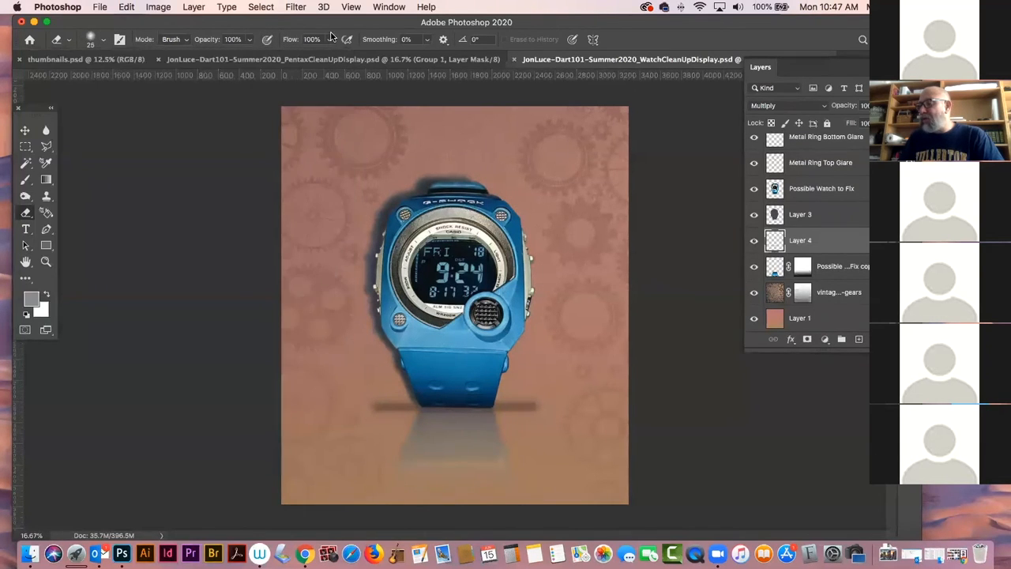
left_click(248, 39)
left_click_drag(250, 53, 220, 54)
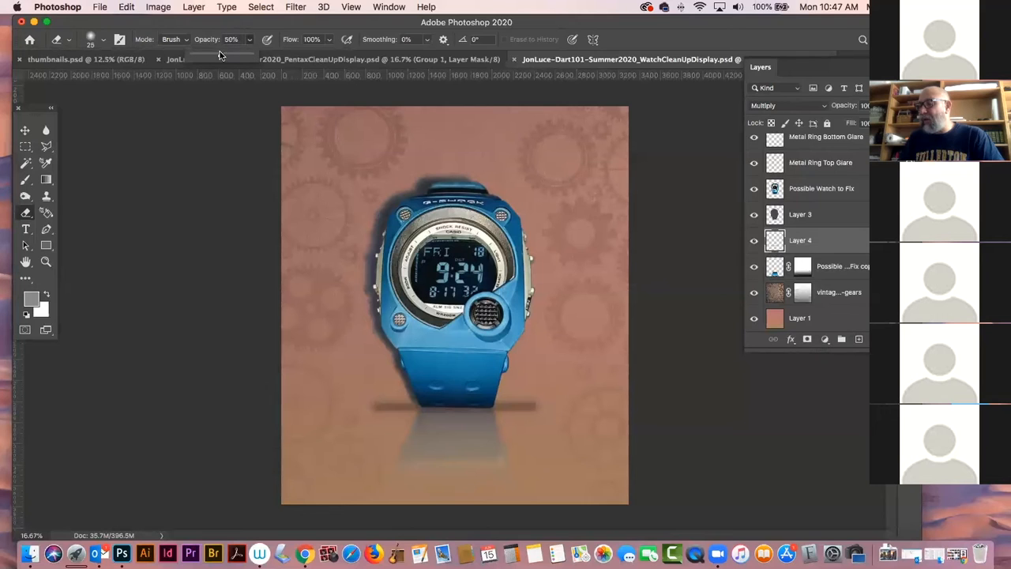
key("bracketright")
key("bracketright")
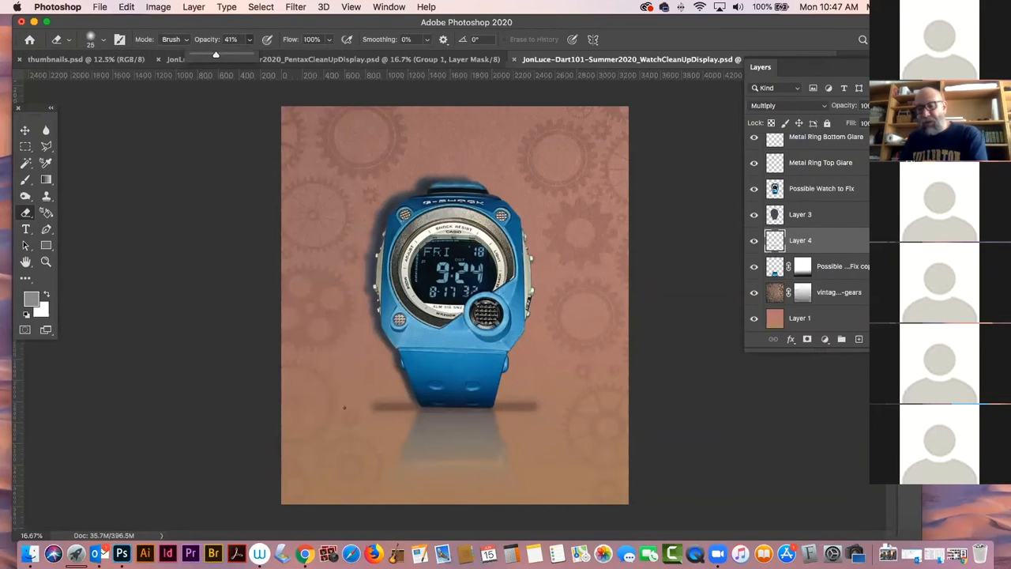
key("bracketright")
key("bracketright")
key("bracketright")
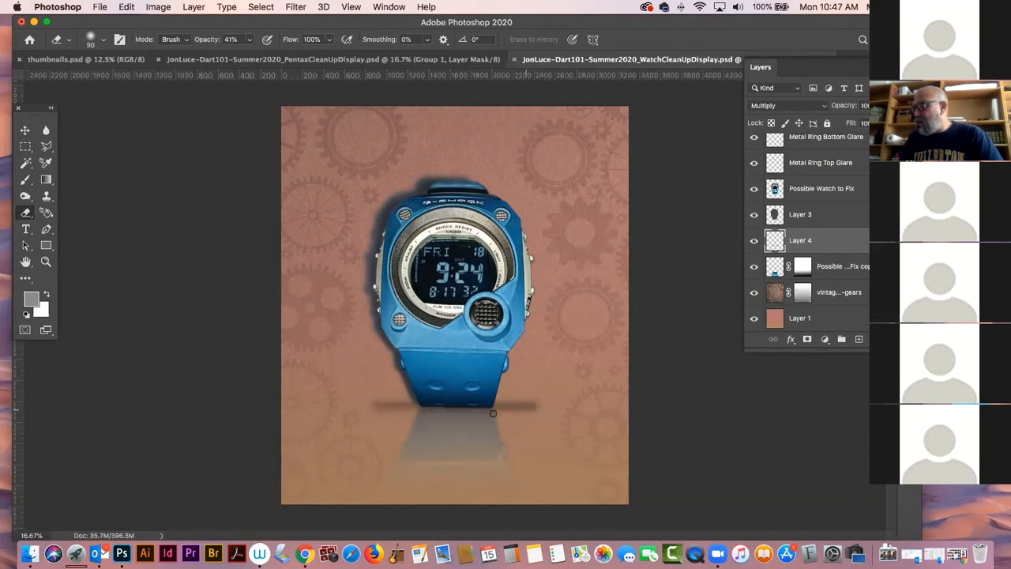
- Partially erase the lower edge of the shadow stroke below the watch and deselect Layer 4
left_click_drag(485, 412, 533, 410)
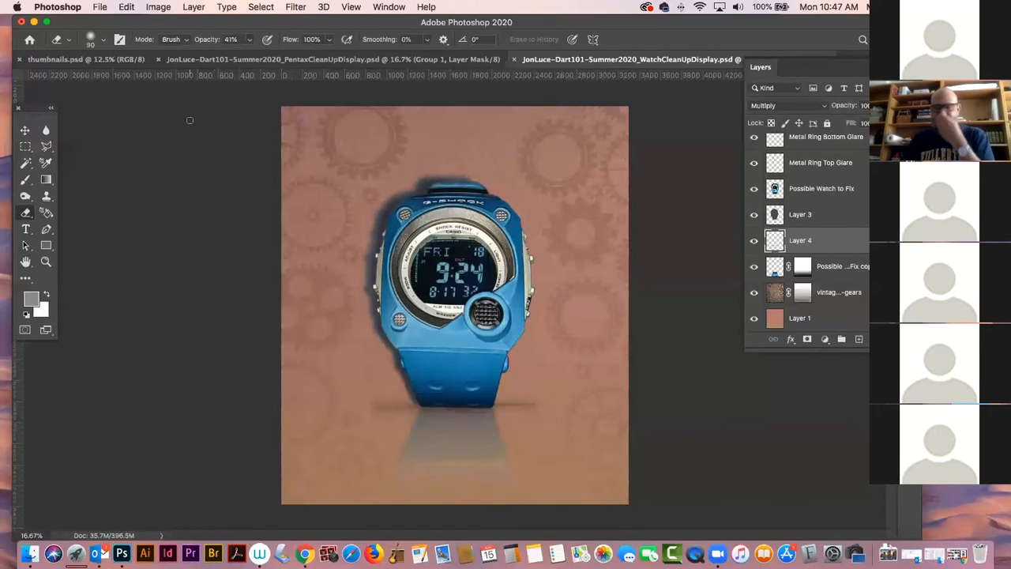
left_click(26, 131)
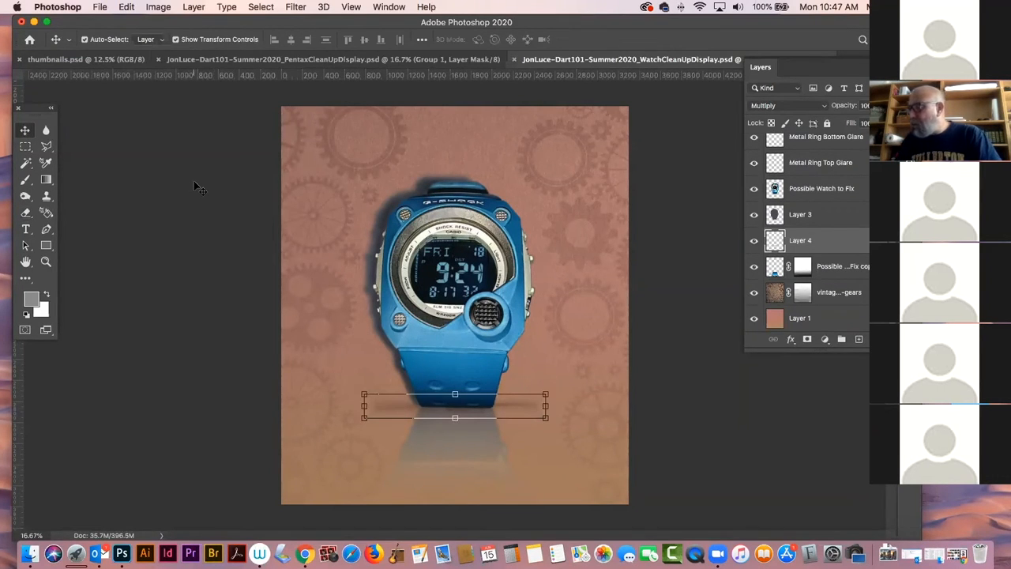
left_click(194, 182)
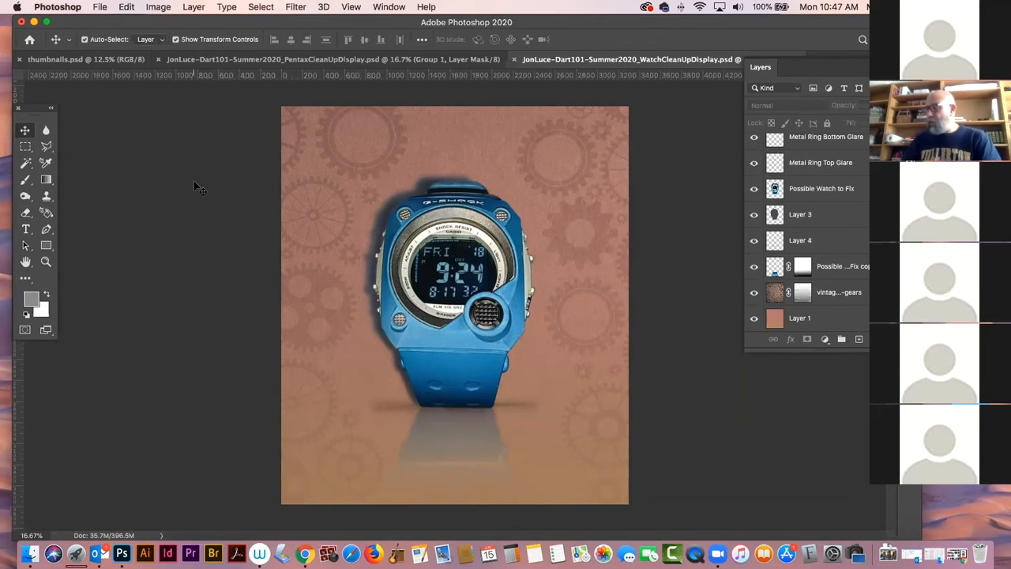
- Switch to the Sponge tool for adjusting the watch's colour saturation
left_click(45, 263)
left_click_drag(463, 271, 441, 291)
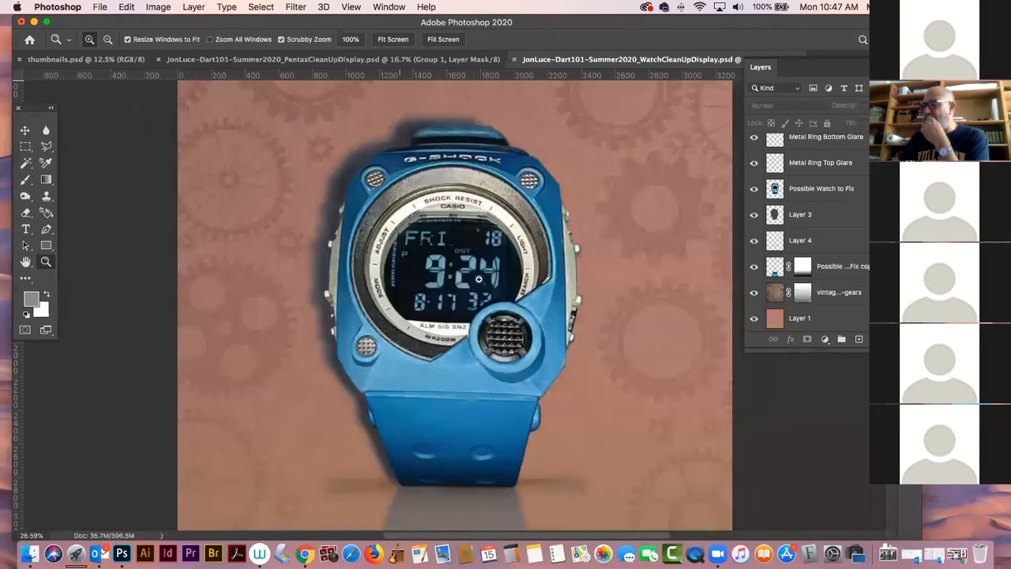
left_click(26, 213)
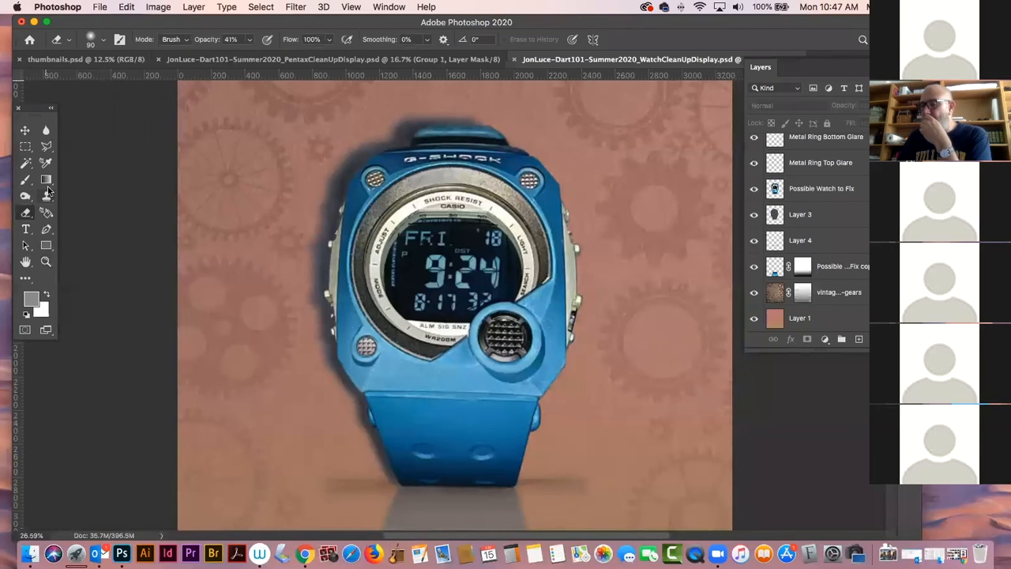
left_click(46, 214)
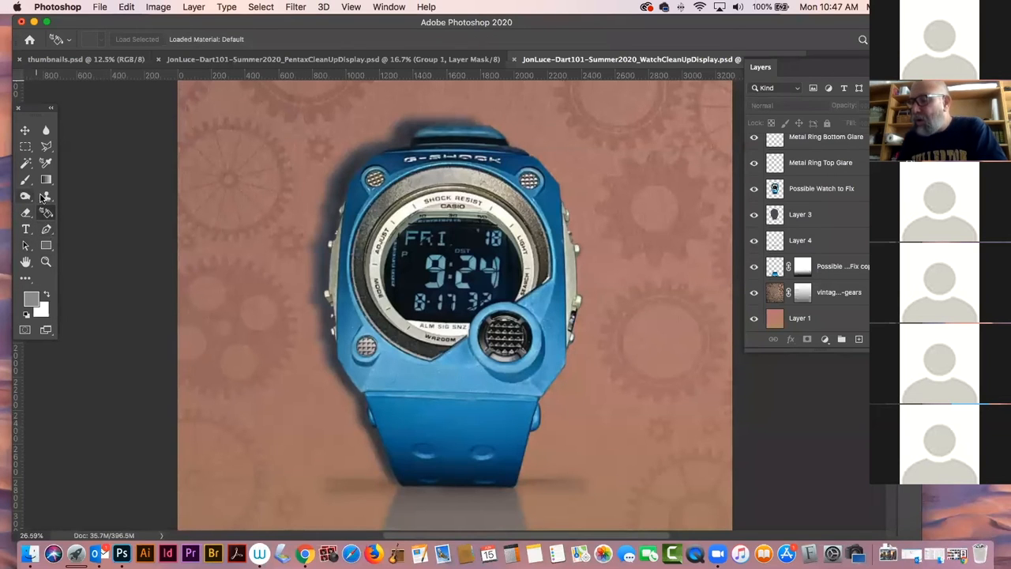
left_click(45, 180)
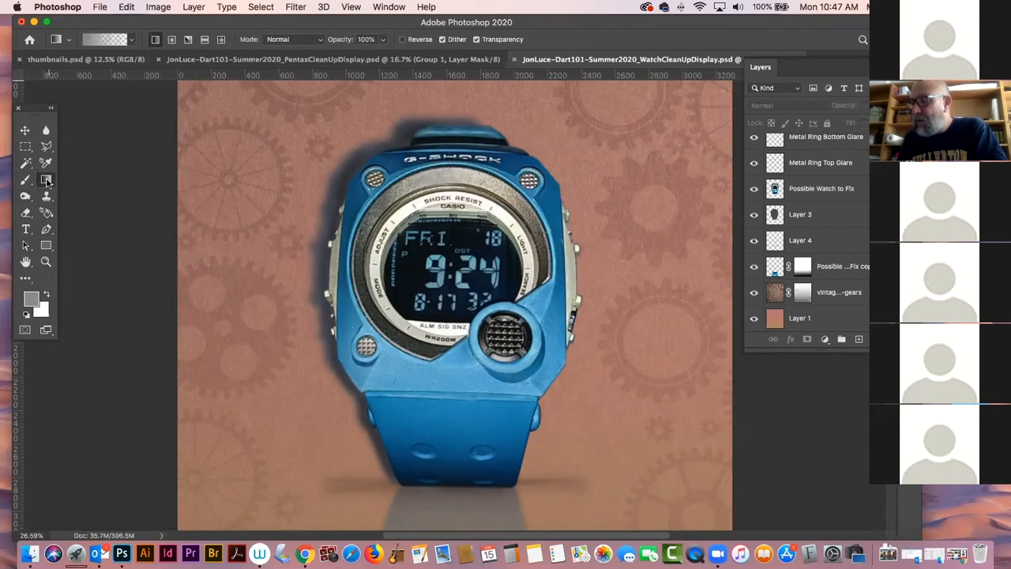
left_click(26, 180)
left_click(22, 164)
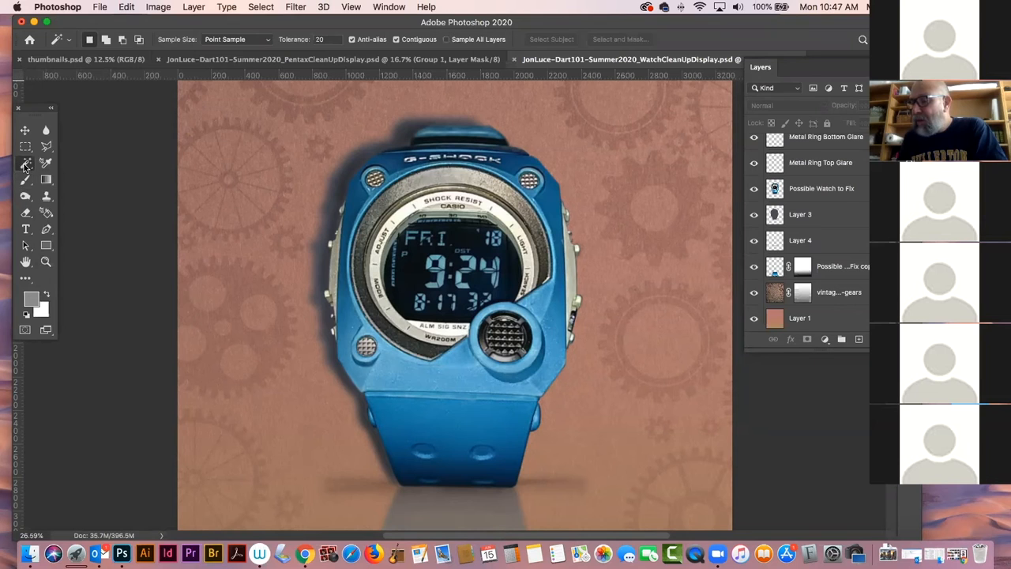
left_click(46, 213)
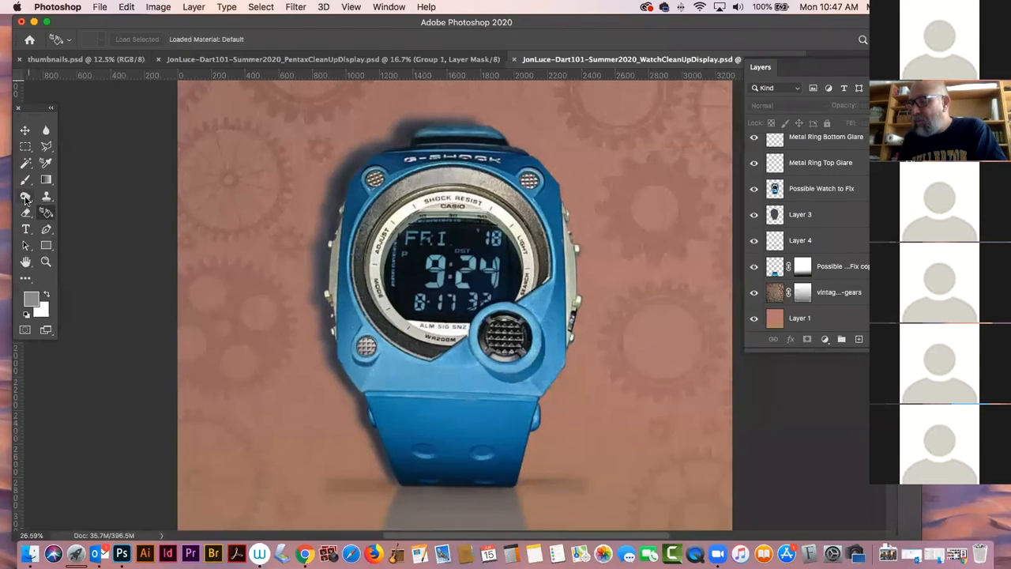
left_click(25, 197)
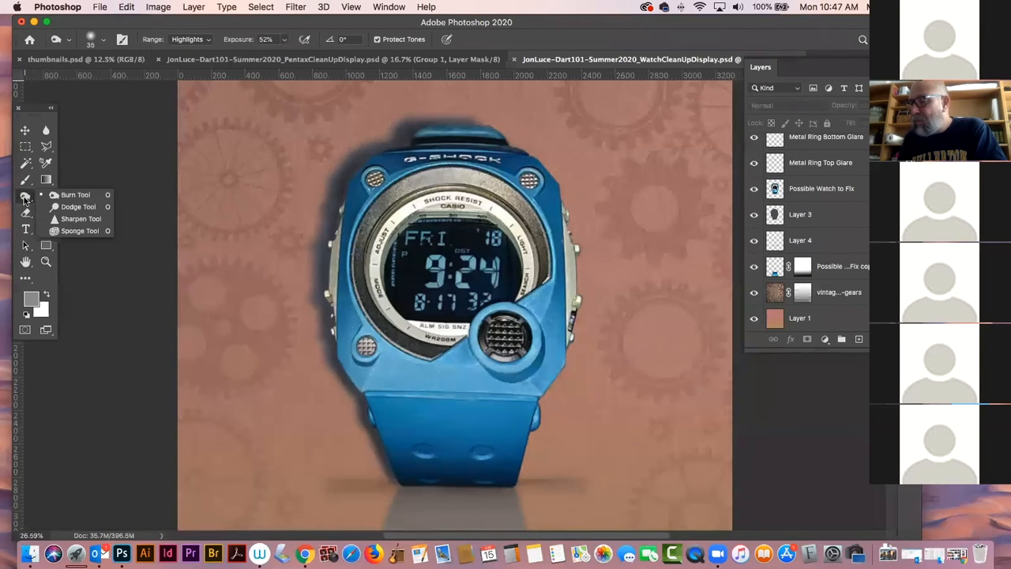
left_click(71, 229)
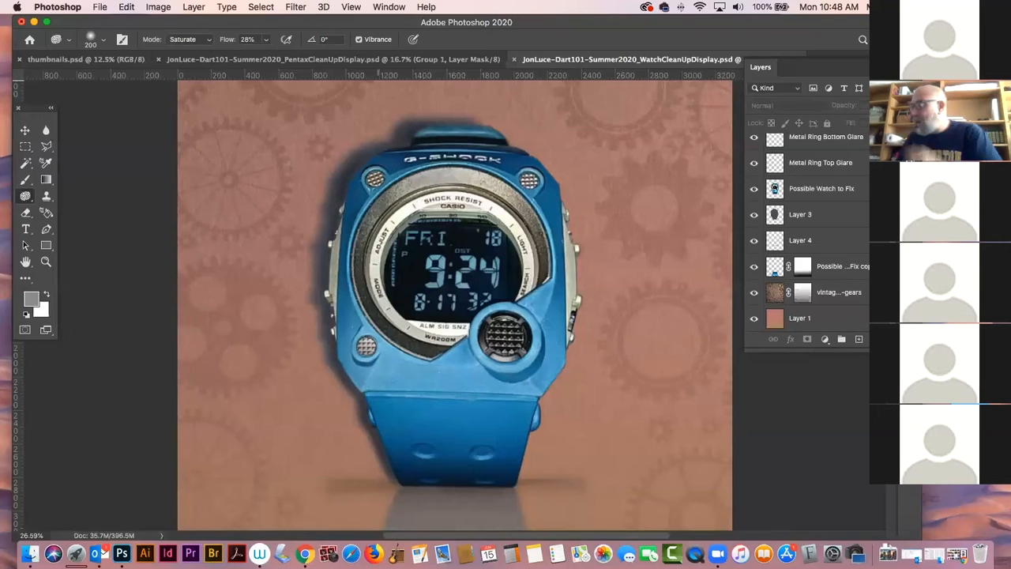
- Saturate the digits on the watch display on the Possible Watch to Fix layer, using the Sponge at 100% flow
left_click(755, 188)
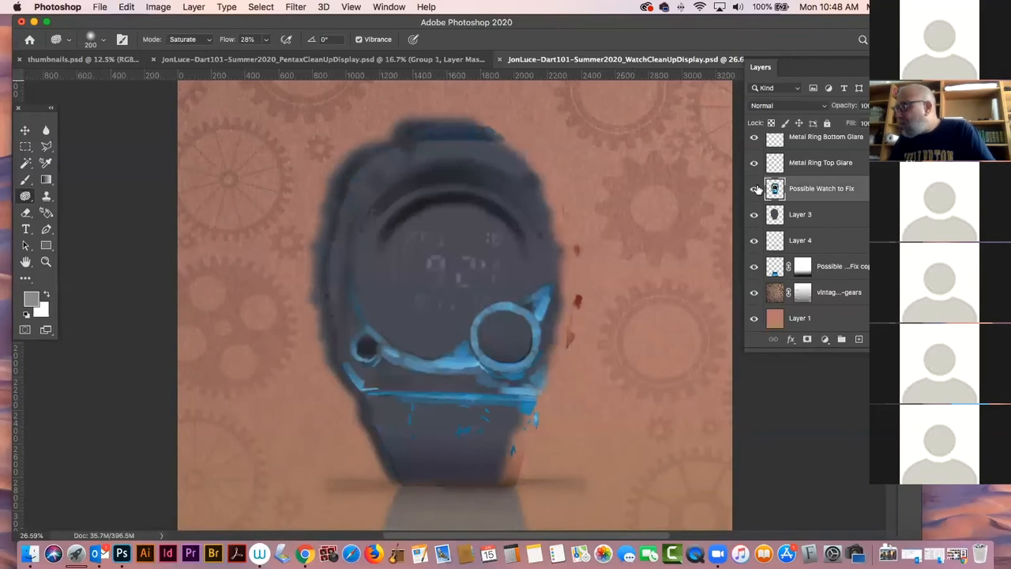
left_click(265, 39)
left_click_drag(263, 54, 308, 54)
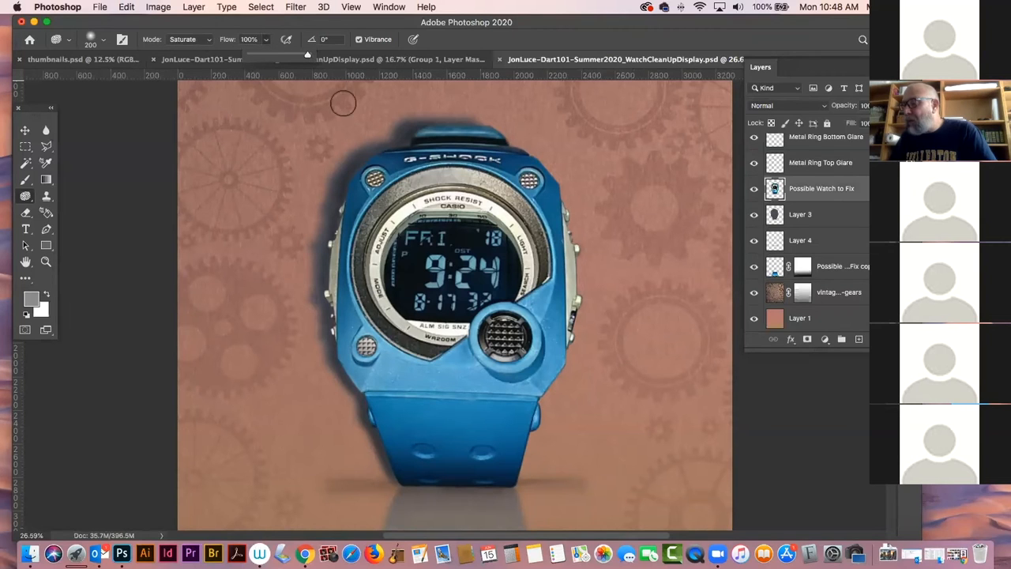
left_click(431, 269)
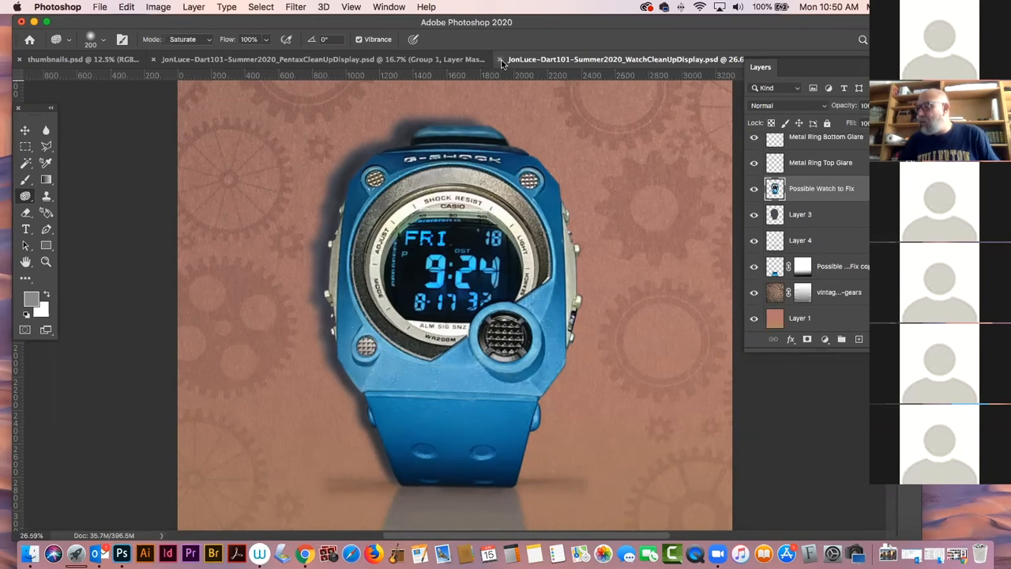
- Close the watch document and switch to the Move tool in the Pentax camera document
left_click(500, 60)
left_click(470, 201)
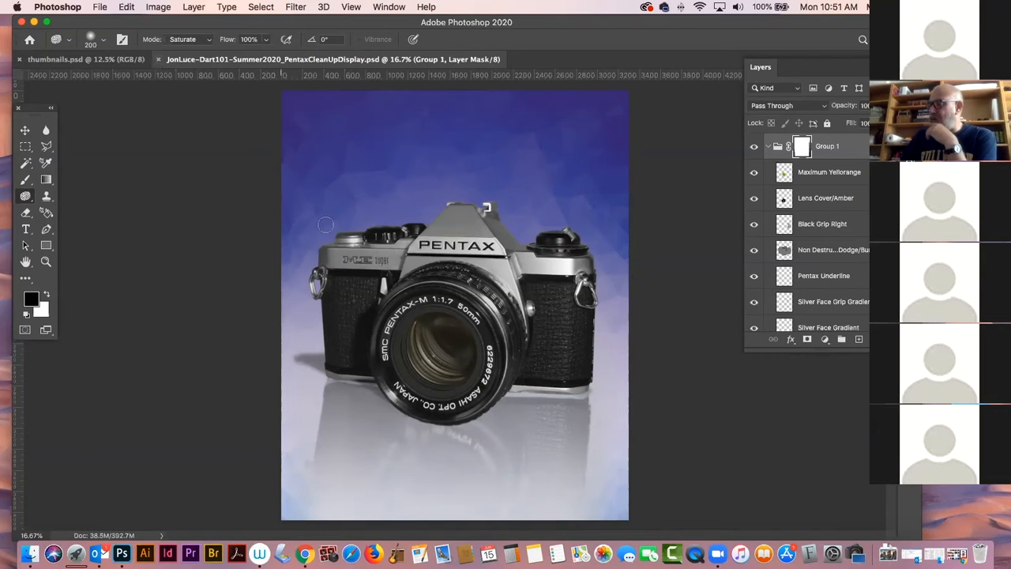
left_click(25, 131)
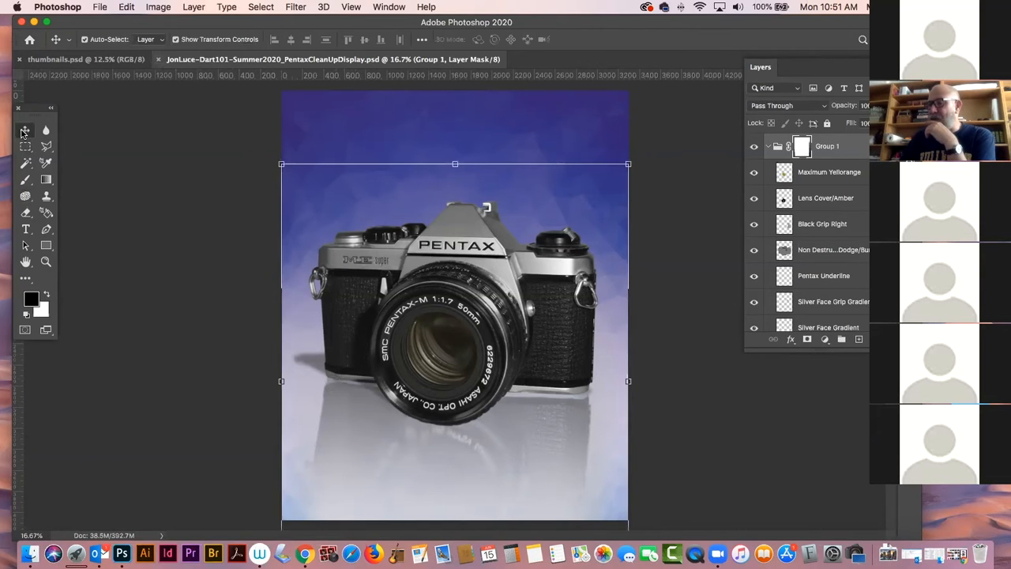
- Select the PENTAX_ME_SUPER copy reflection layer and toggle its visibility off and on to inspect the camera's reflection
left_click(364, 512)
left_click(754, 319)
left_click(754, 319)
left_click(754, 320)
left_click(754, 319)
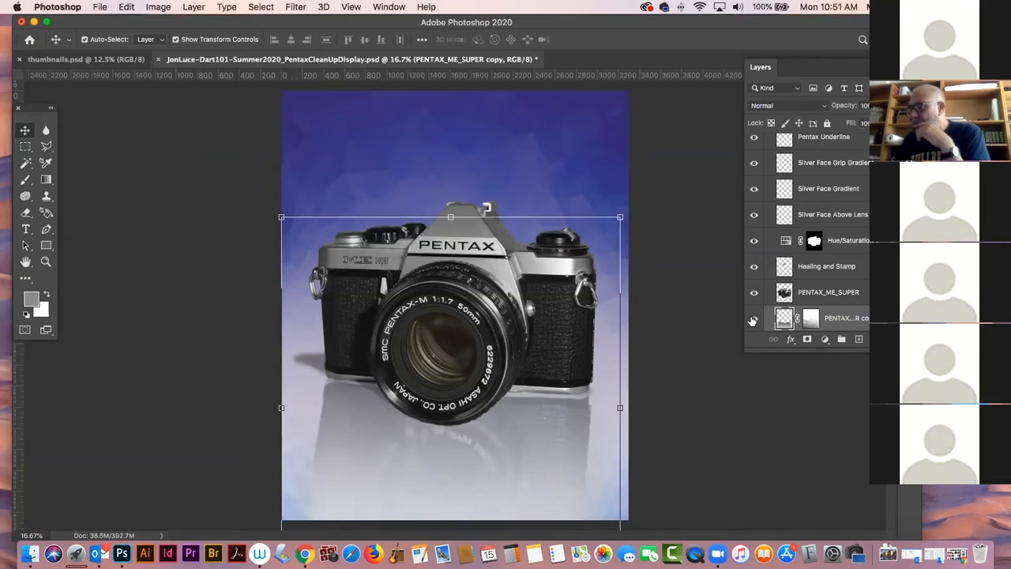
- Try to reshape the lower part of the camera's reflection with a Perspective transform
left_click(125, 8)
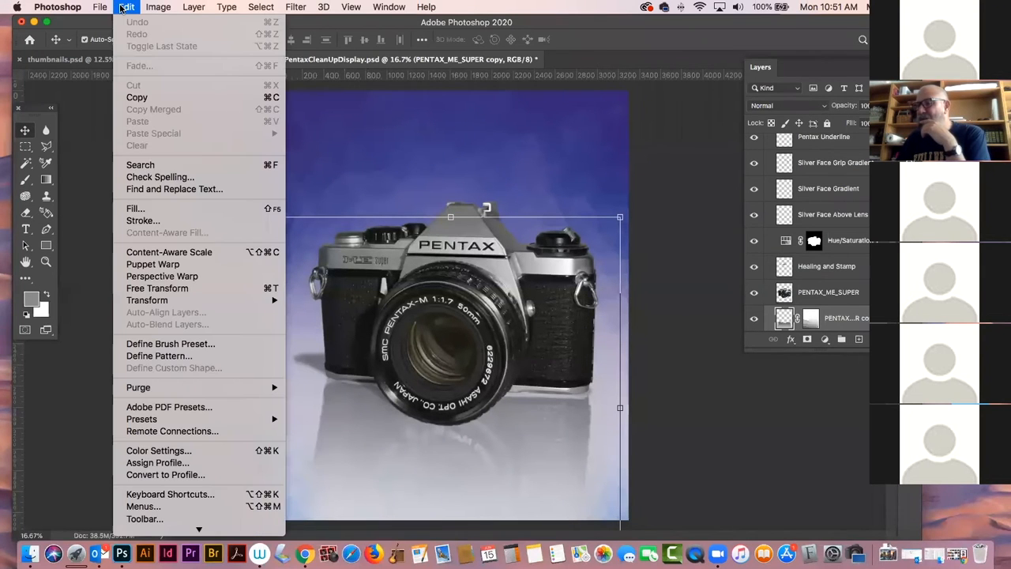
mouse_move(136, 302)
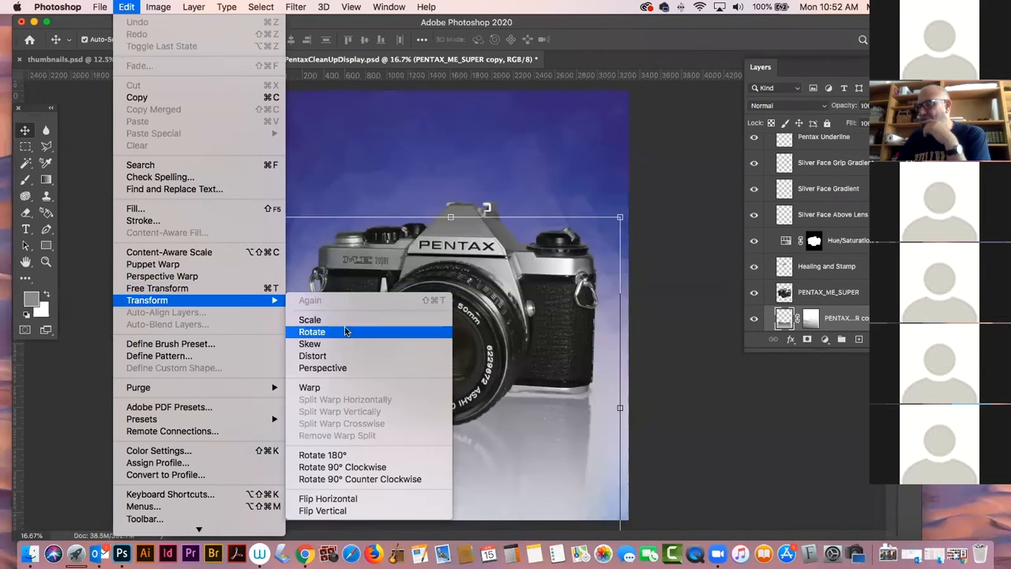
left_click(351, 369)
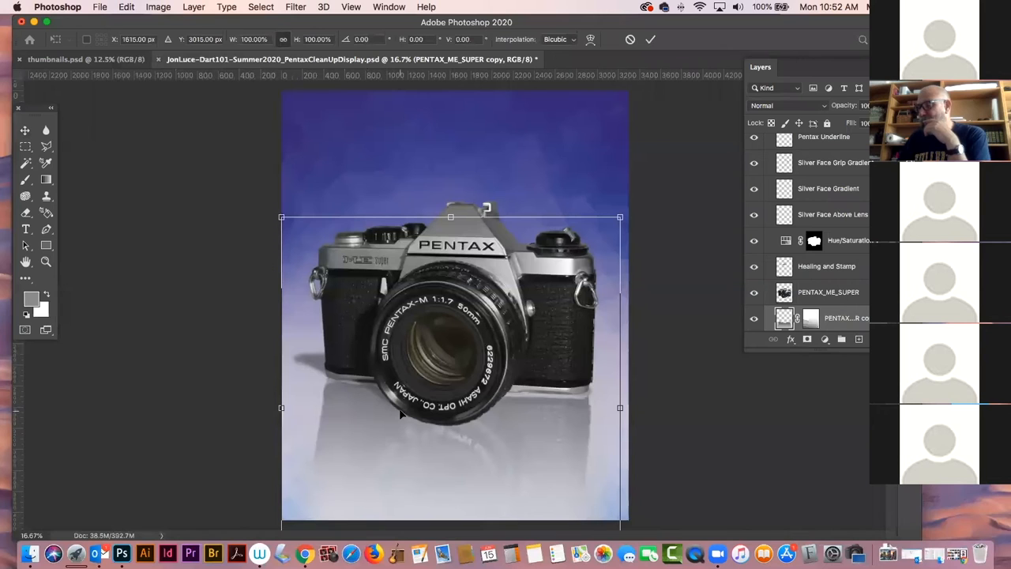
key("super+minus")
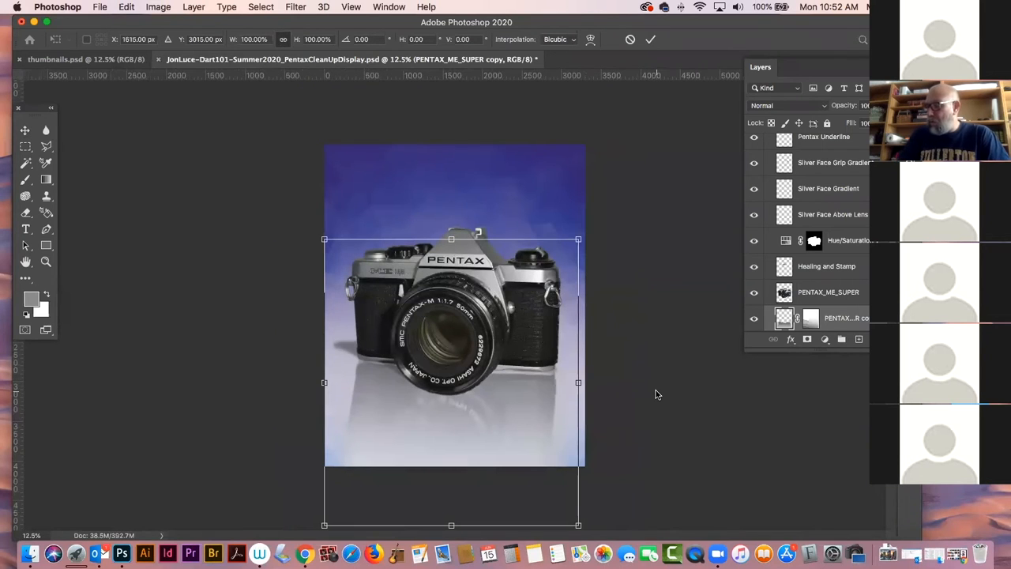
mouse_move(325, 526)
left_mouse_down()
mouse_move(336, 527)
mouse_move(324, 525)
left_mouse_up()
left_click(154, 7)
left_click(156, 7)
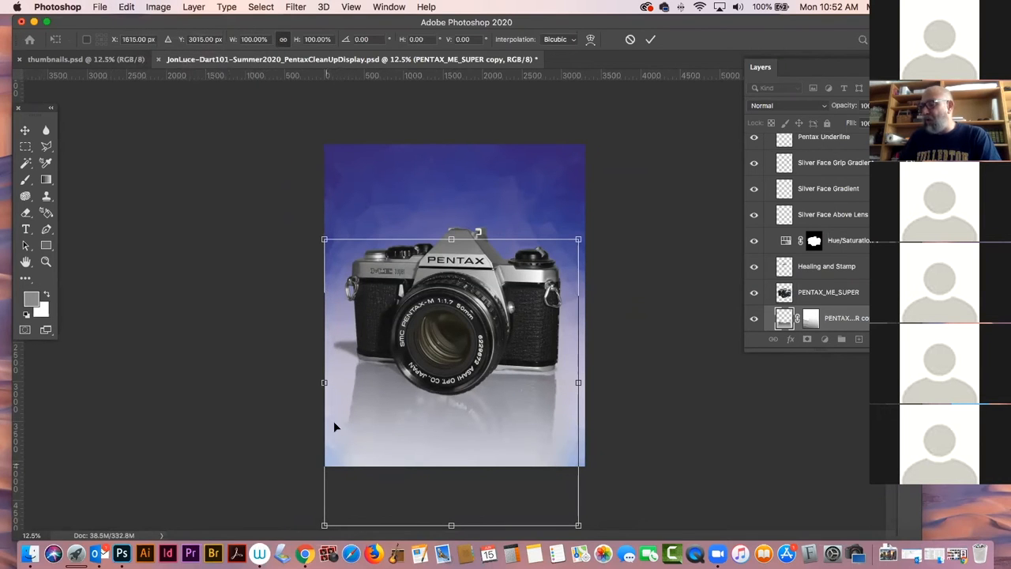
- Distort the camera's reflection by pulling its lower corners slightly inward and upward, and apply the transform
left_click(162, 7)
mouse_move(130, 7)
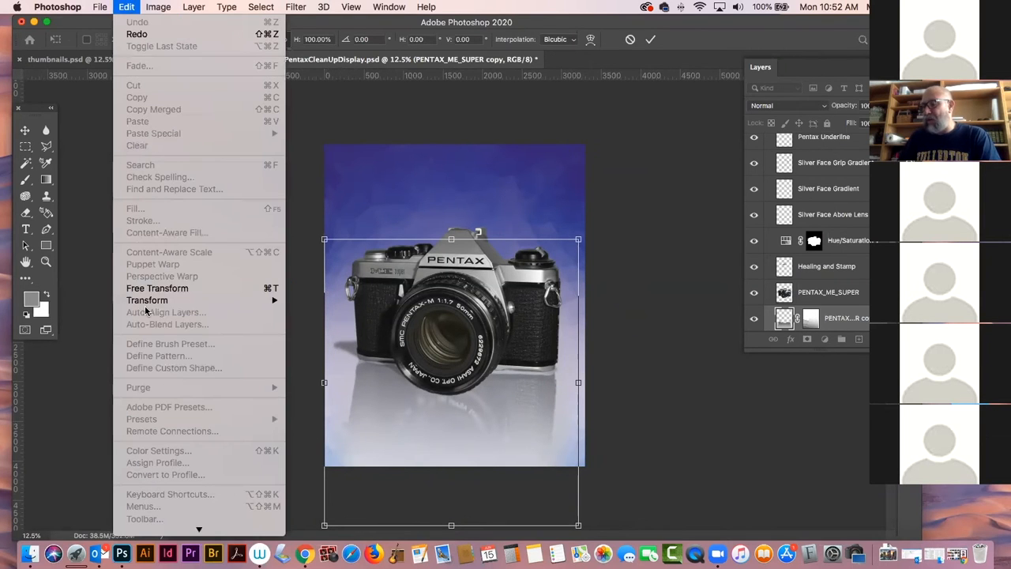
mouse_move(146, 304)
left_click(314, 355)
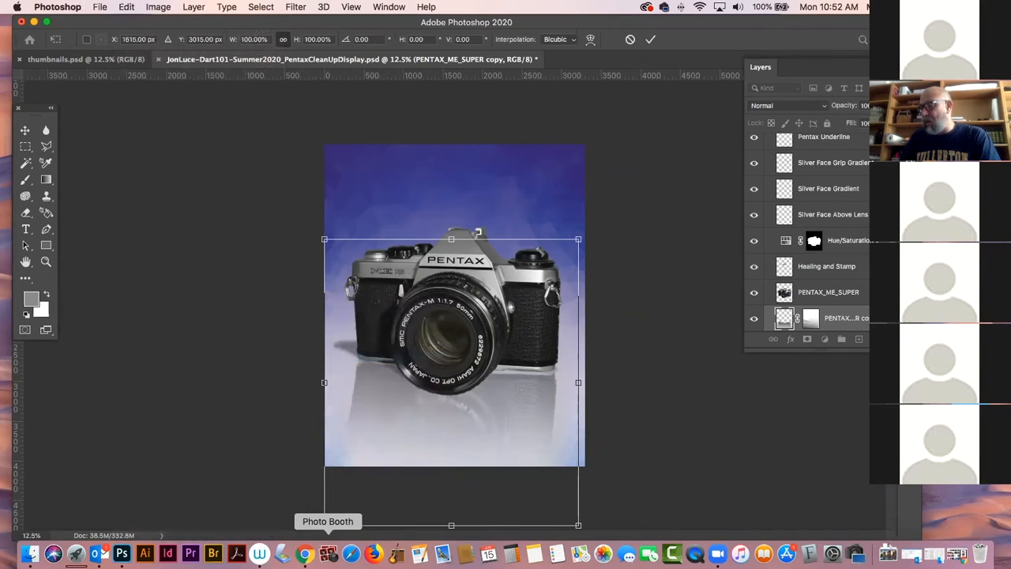
mouse_move(325, 525)
left_mouse_down()
mouse_move(335, 512)
mouse_move(350, 517)
mouse_move(336, 511)
mouse_move(337, 520)
left_mouse_up()
left_click_drag(538, 405, 537, 399)
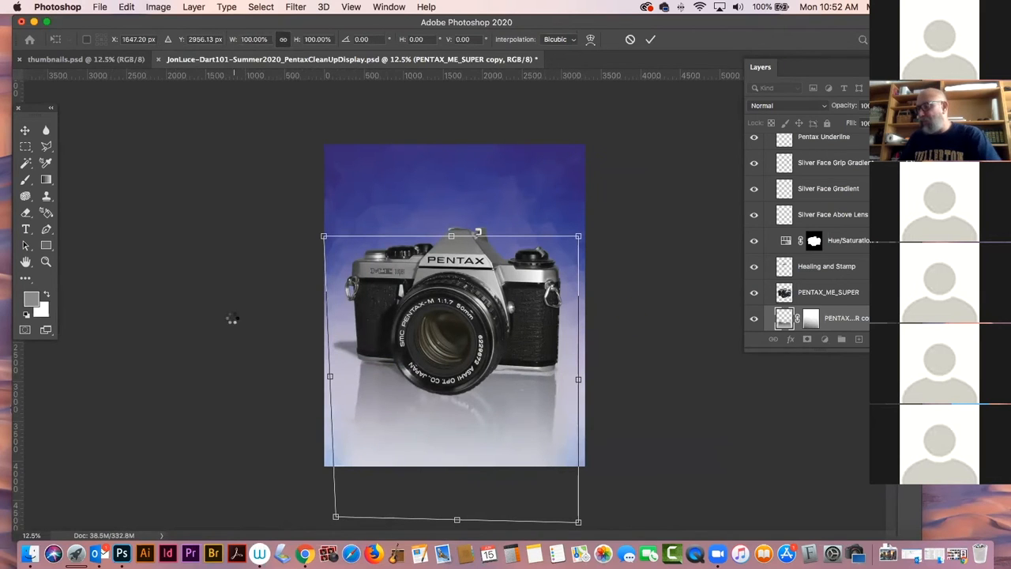
key("Return")
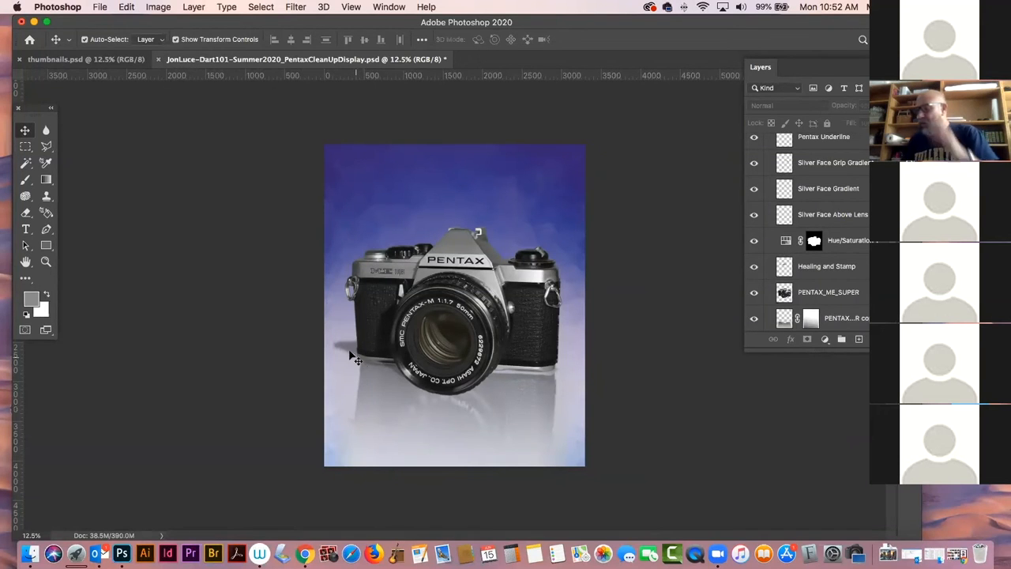
- Close the Pentax camera document, open the next student's camera PSD with the orange gradient background, and deselect its layer
left_click(158, 59)
left_click(464, 204)
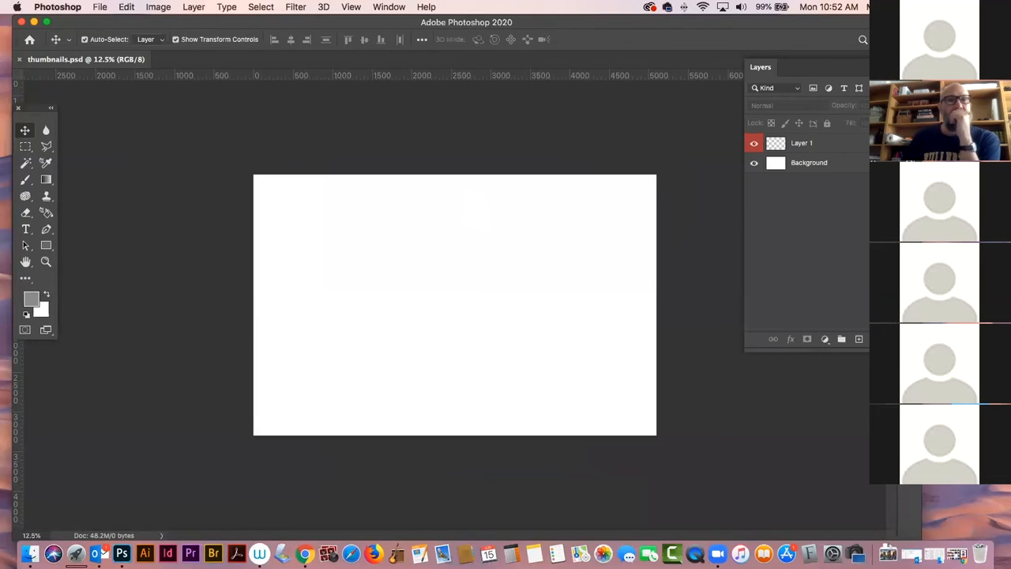
key("Tab")
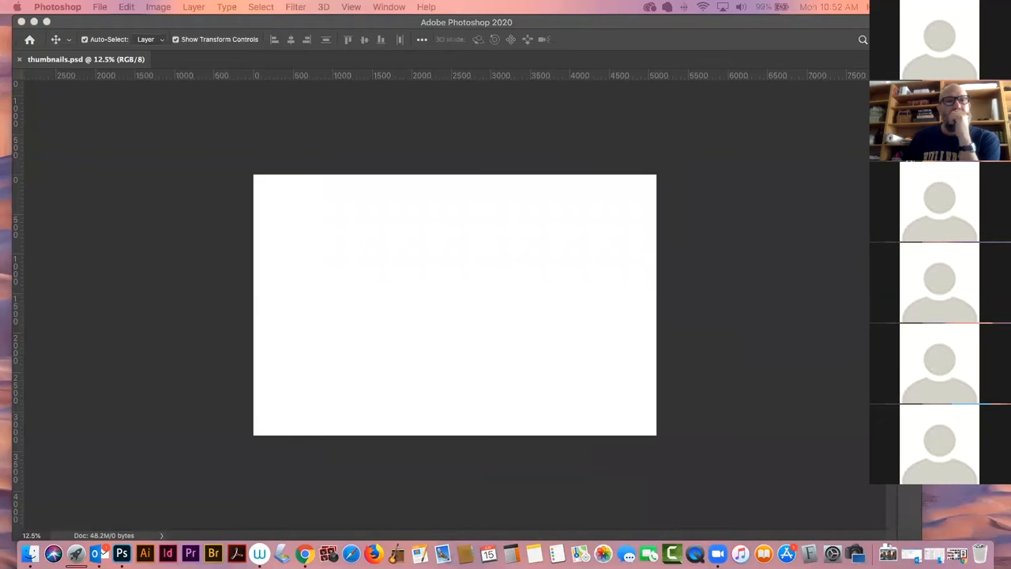
key("Tab")
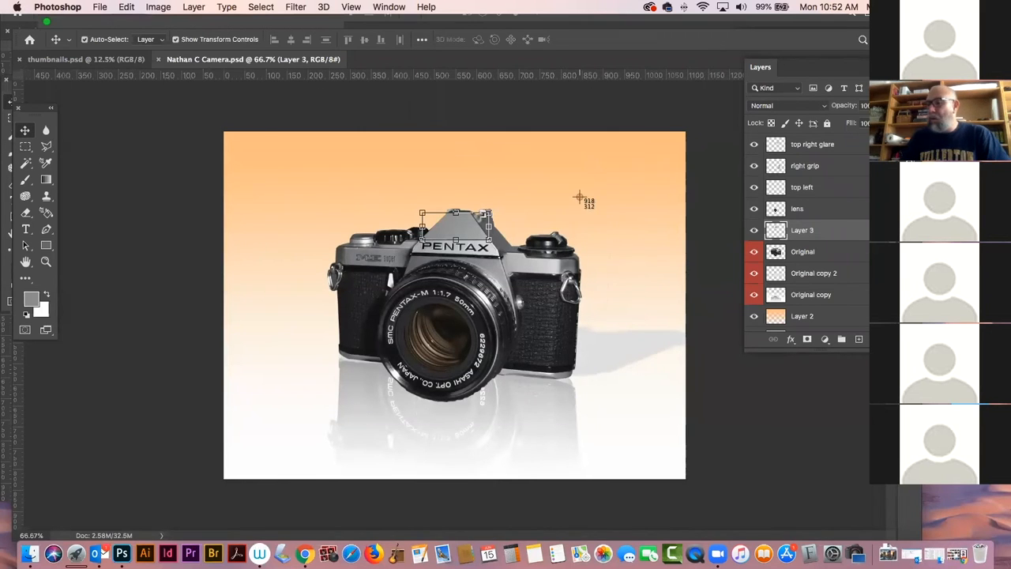
left_click_drag(76, 14, 306, 536)
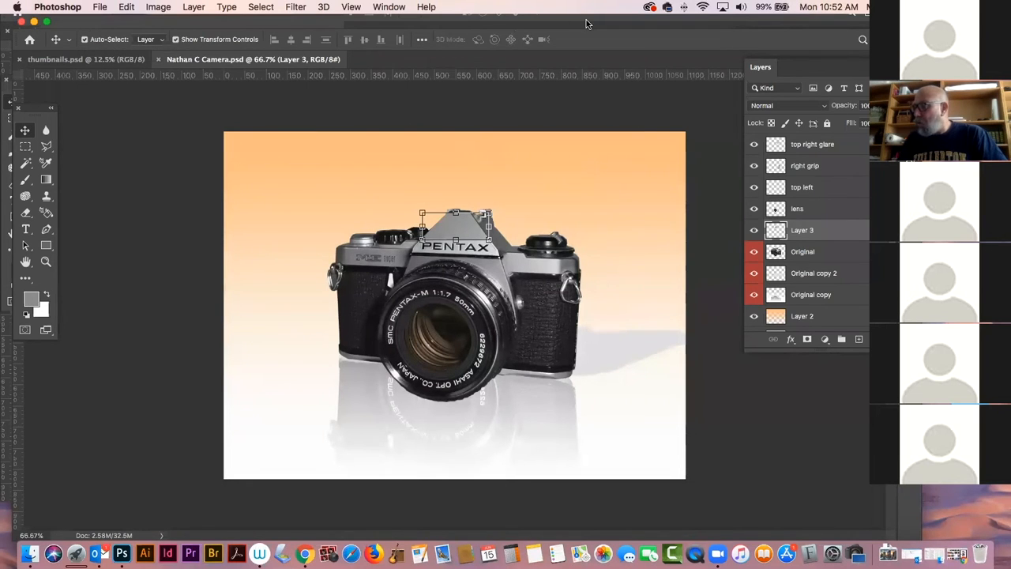
left_click(203, 212)
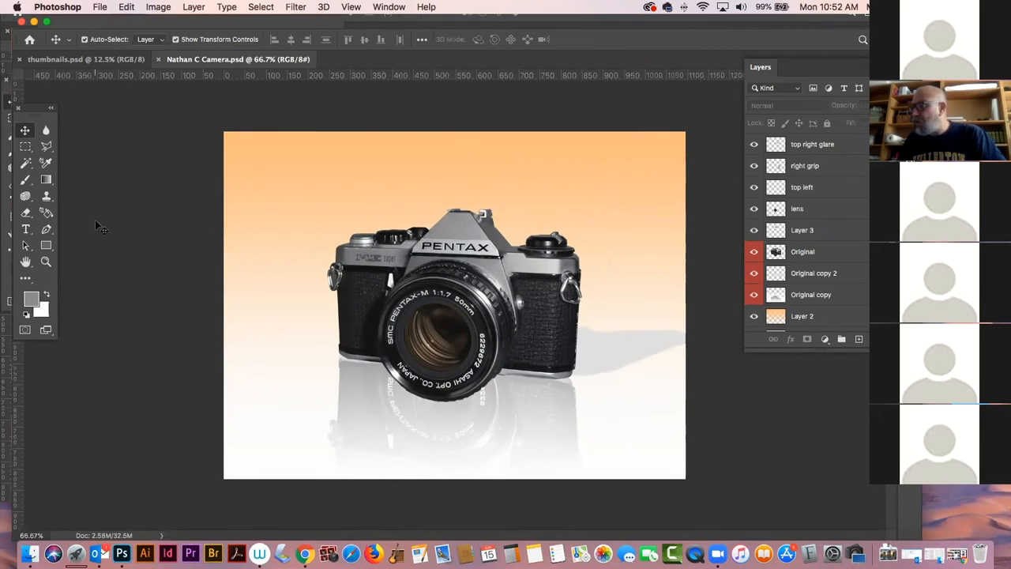
- Select the top right glare layer and examine the camera's silver faceplate, grip edge and lens ring up close
left_click(45, 261)
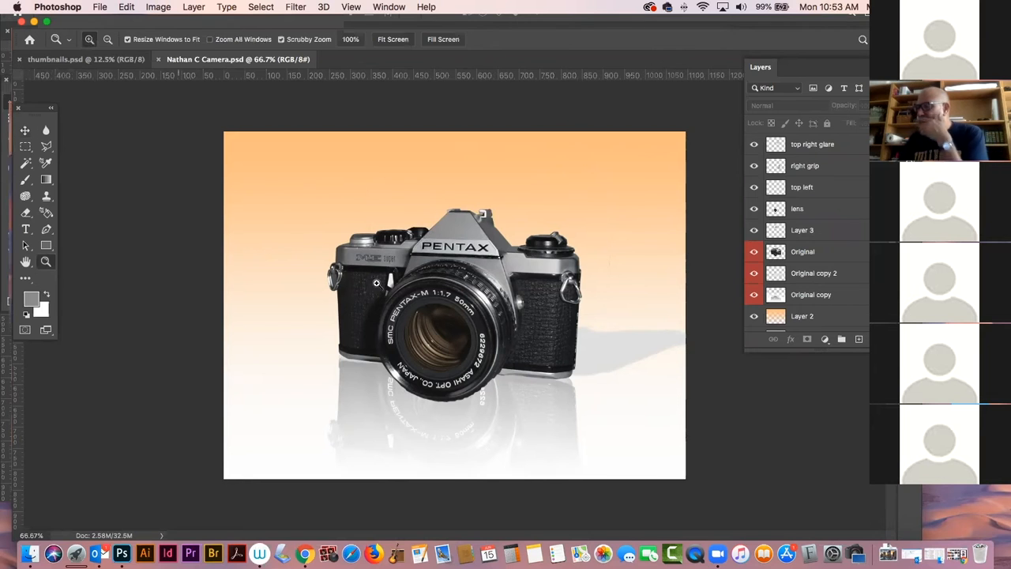
left_click_drag(521, 294, 557, 332)
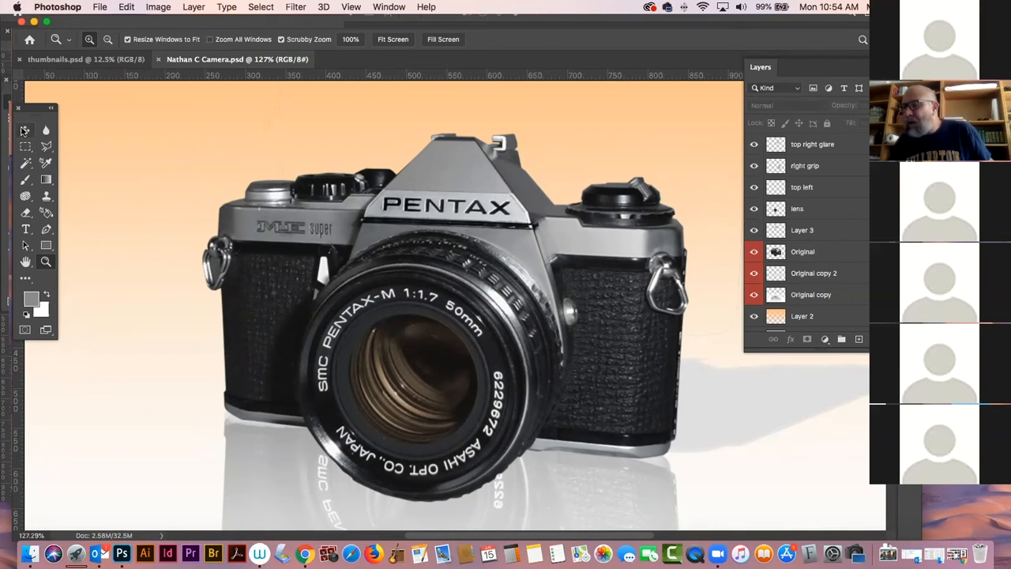
left_click(24, 130)
left_click_drag(591, 245, 617, 270)
key("super+z")
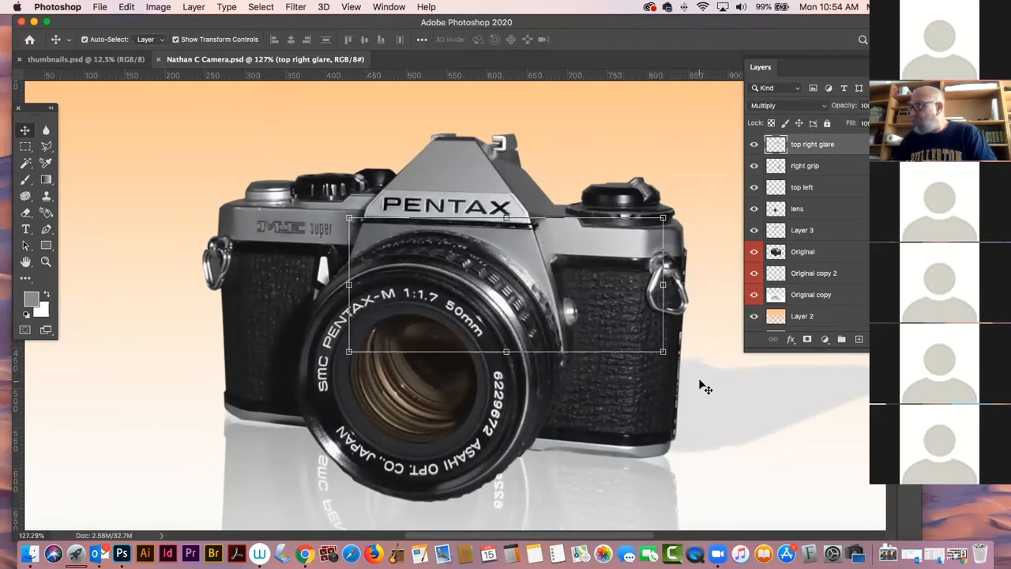
left_click(46, 262)
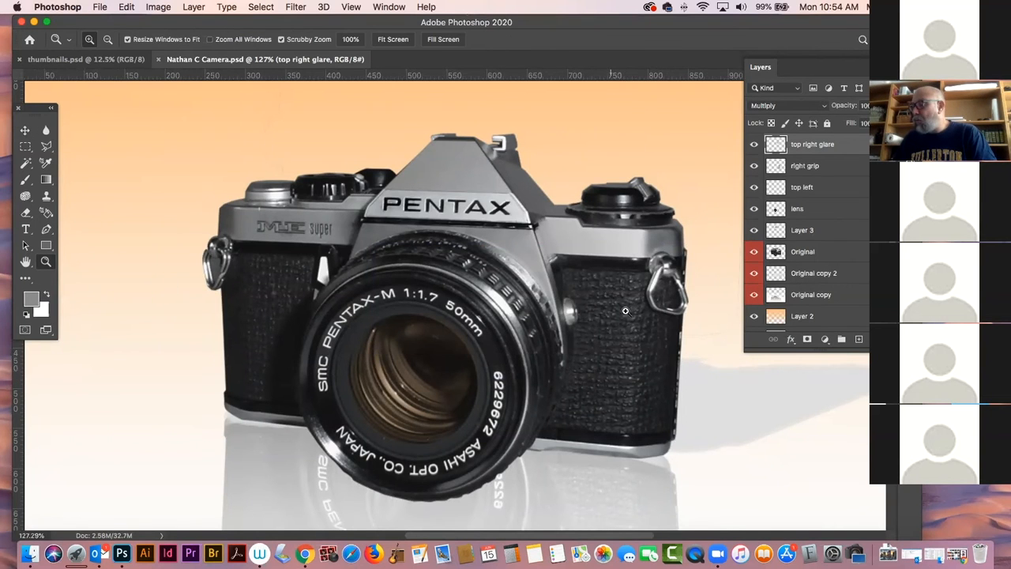
left_click(625, 311)
left_click(656, 345)
left_click(469, 262)
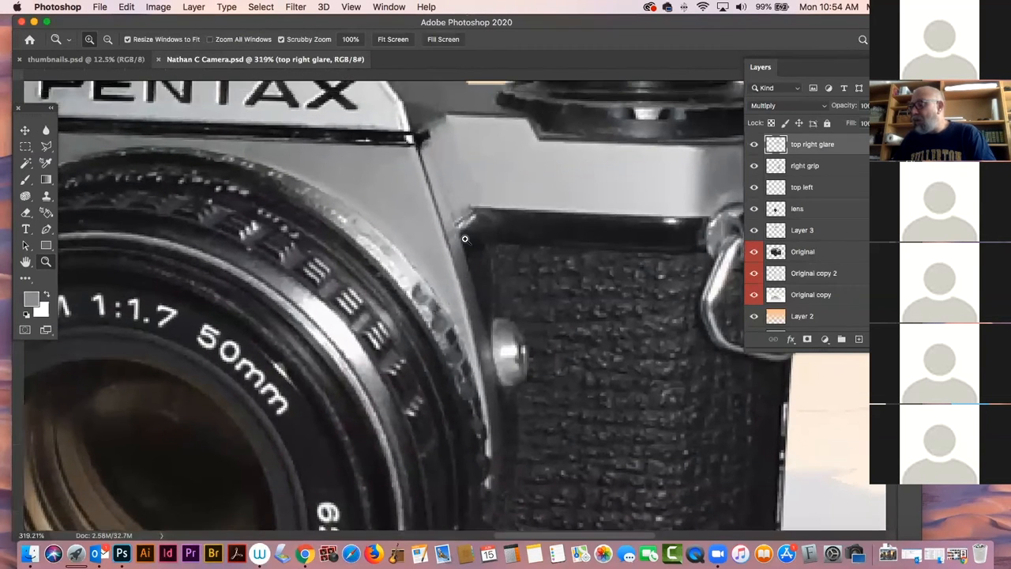
key("super+r")
scroll(458, 218, "up", 3)
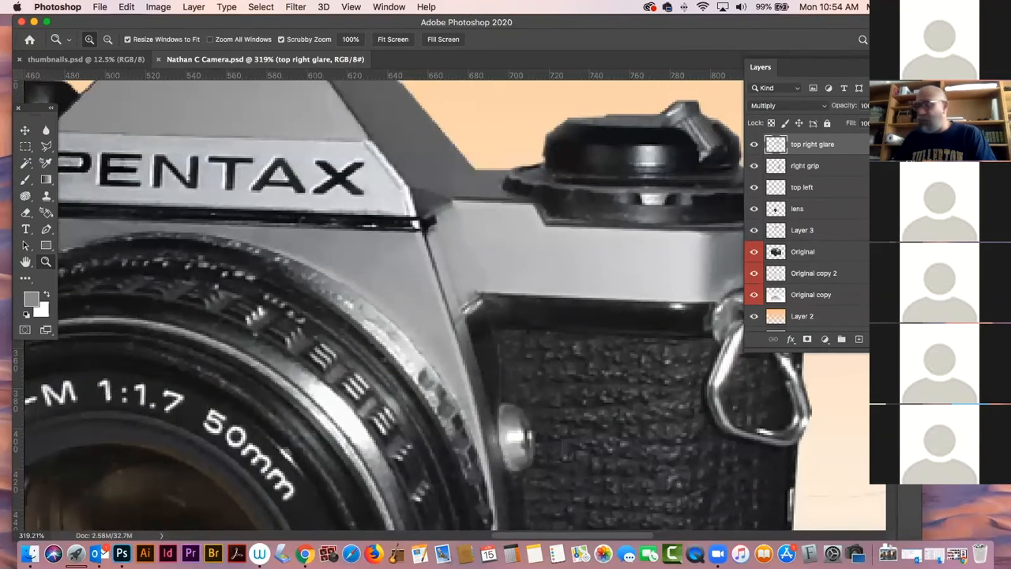
- Merge the layers from top right glare down through Original copy into a single layer
key("super+minus")
key("super+minus")
key("super+minus")
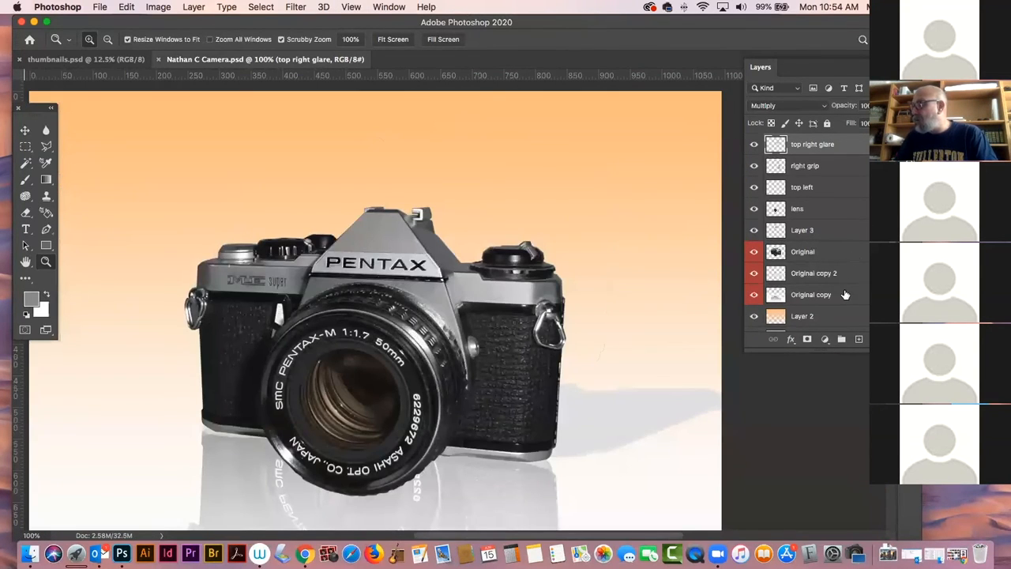
left_click(846, 294, "shift")
key("super+e")
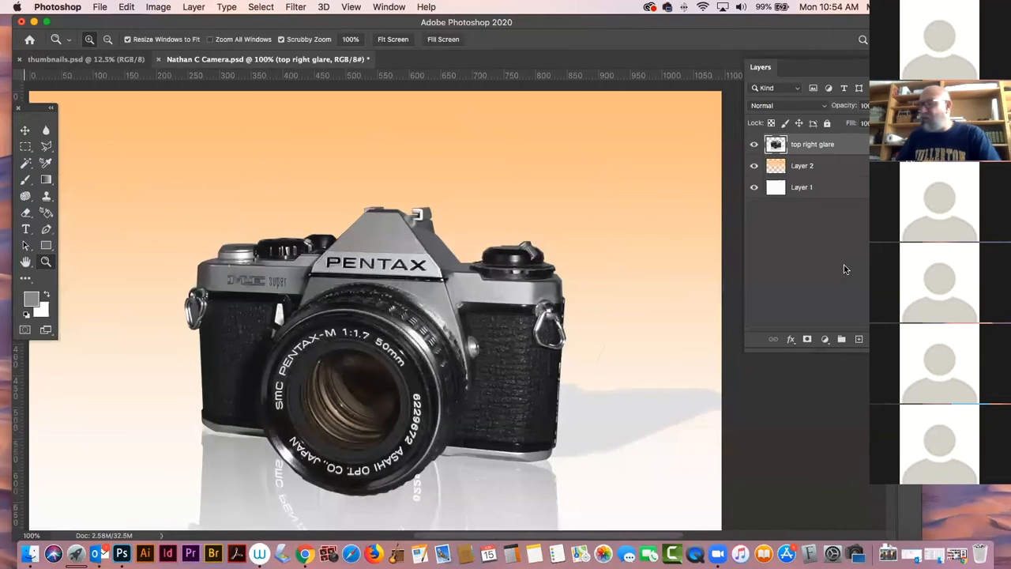
- Switch to the Dodge/Burn toning tool with a 3 px brush for the faceplate edge above the right grip
left_click_drag(523, 318, 522, 318)
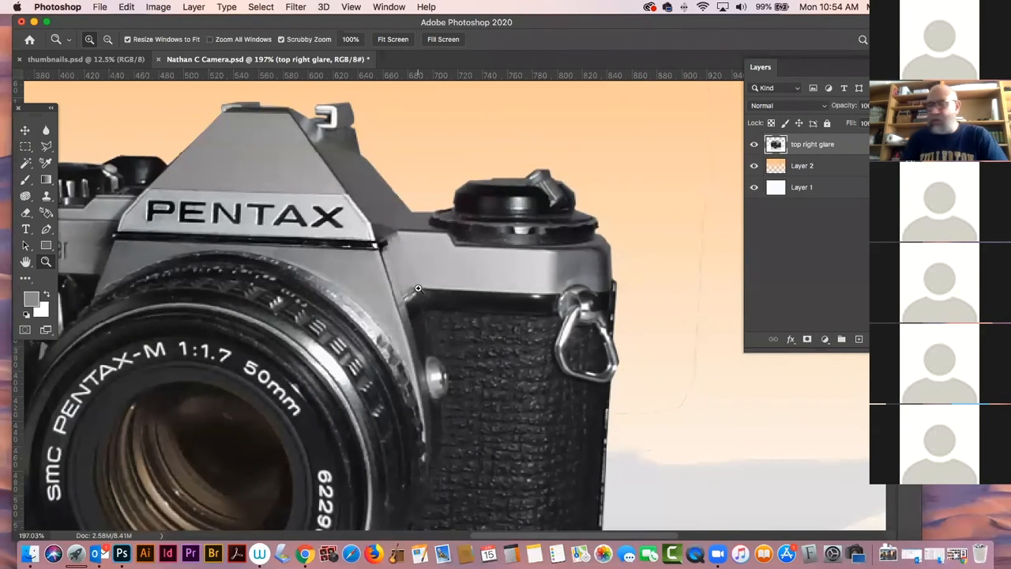
left_click(25, 212)
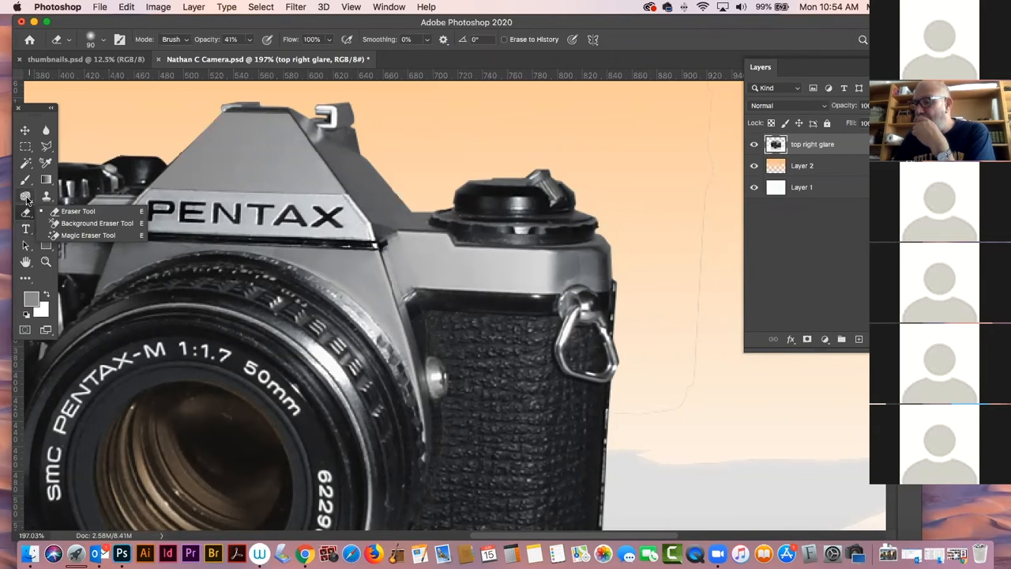
left_click(26, 199)
left_click(82, 196)
key("bracketleft")
key("bracketleft")
key("bracketleft")
key("bracketleft")
key("bracketleft")
key("bracketleft")
key("bracketleft")
key("bracketleft")
key("bracketleft")
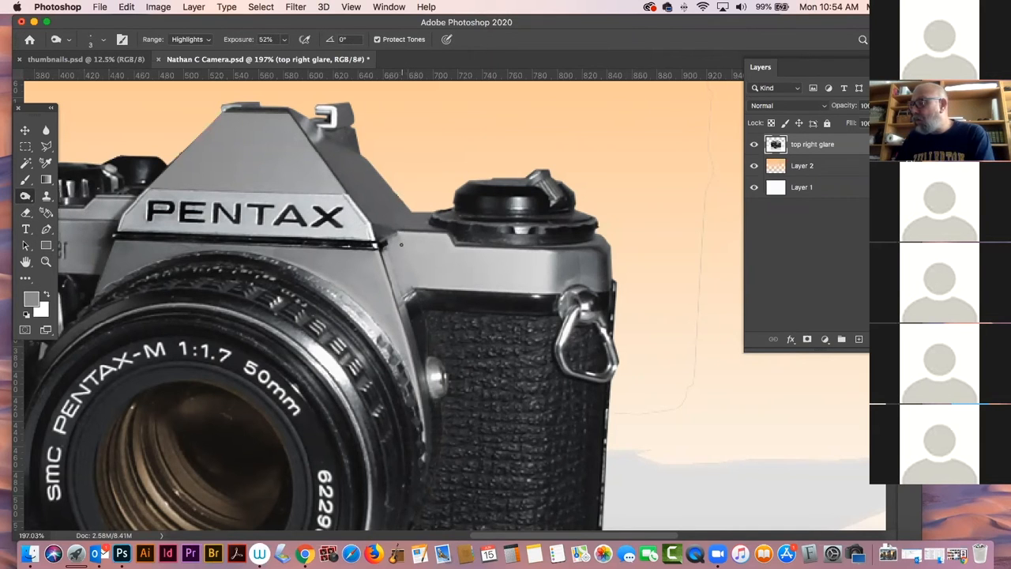
- Check the toning brush's size and hardness and set its tonal range to Midtones
left_click(94, 39)
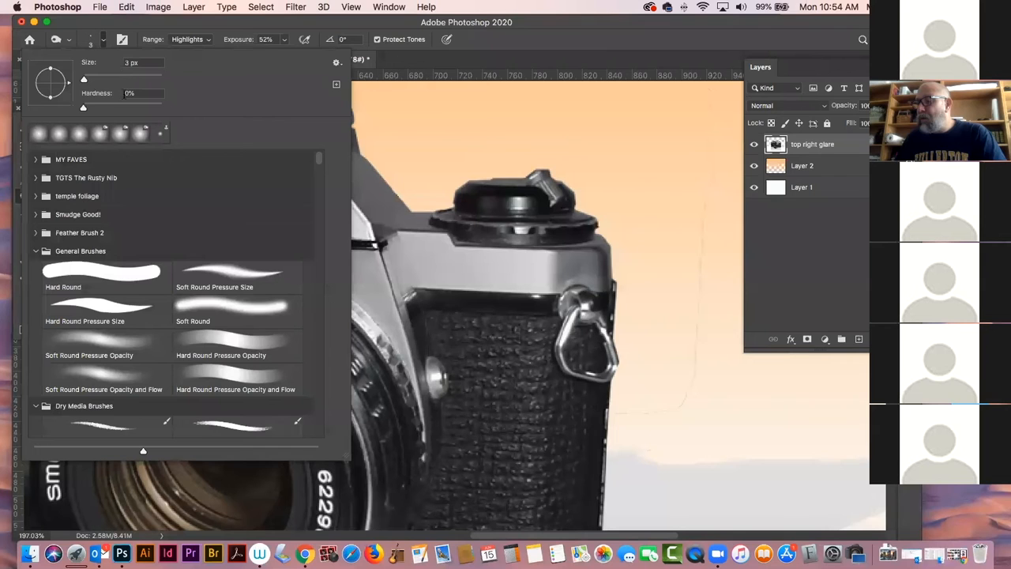
left_click(116, 26)
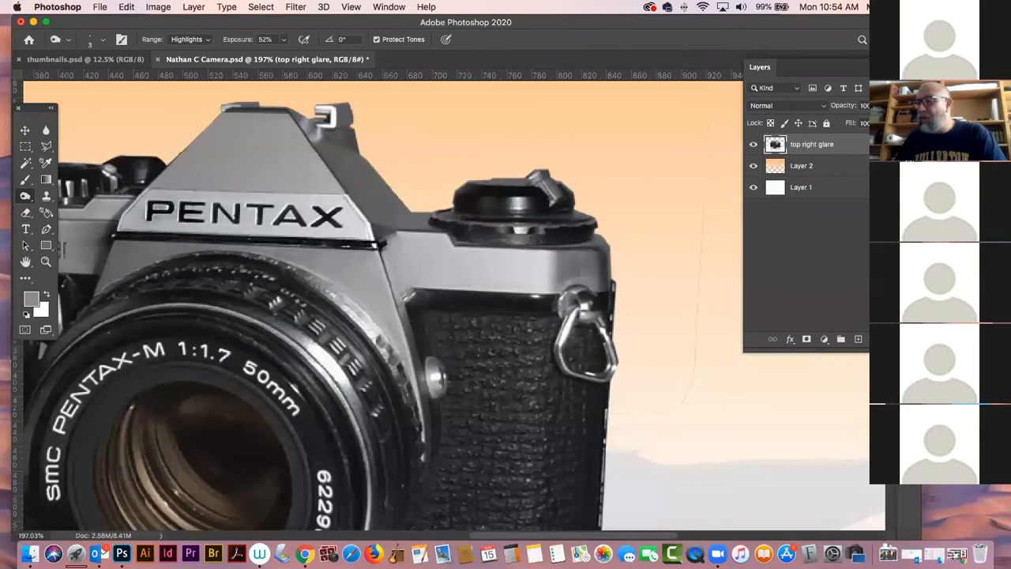
left_click(202, 41)
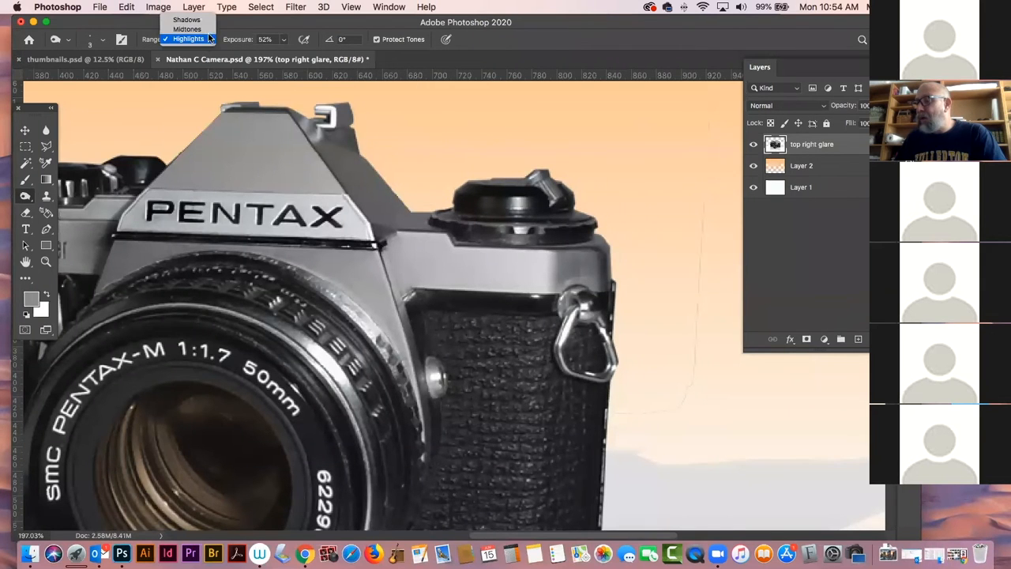
left_click(209, 35)
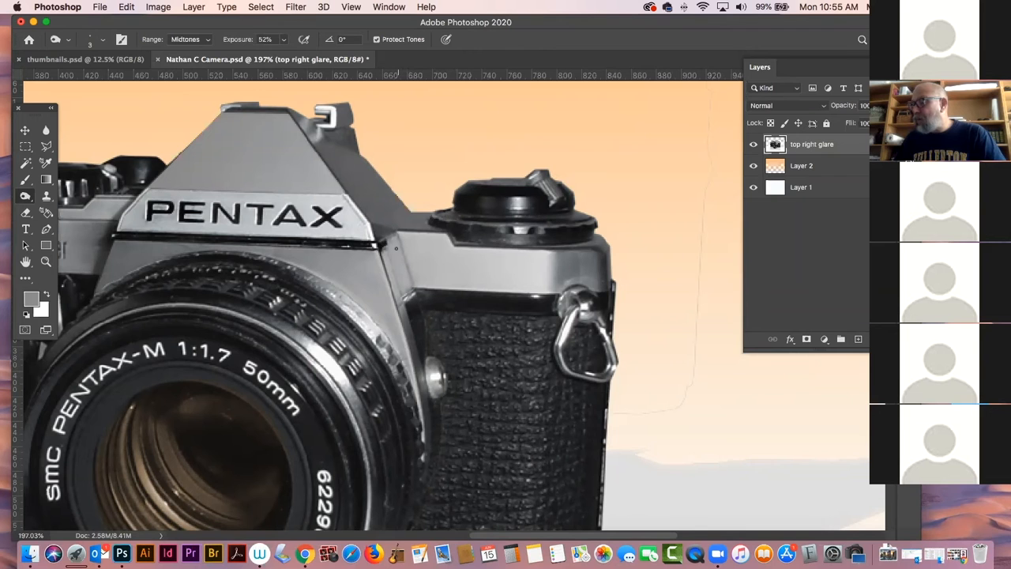
- Try a toning stroke on the silver faceplate above the right grip at 200% zoom and undo it
key("super+0")
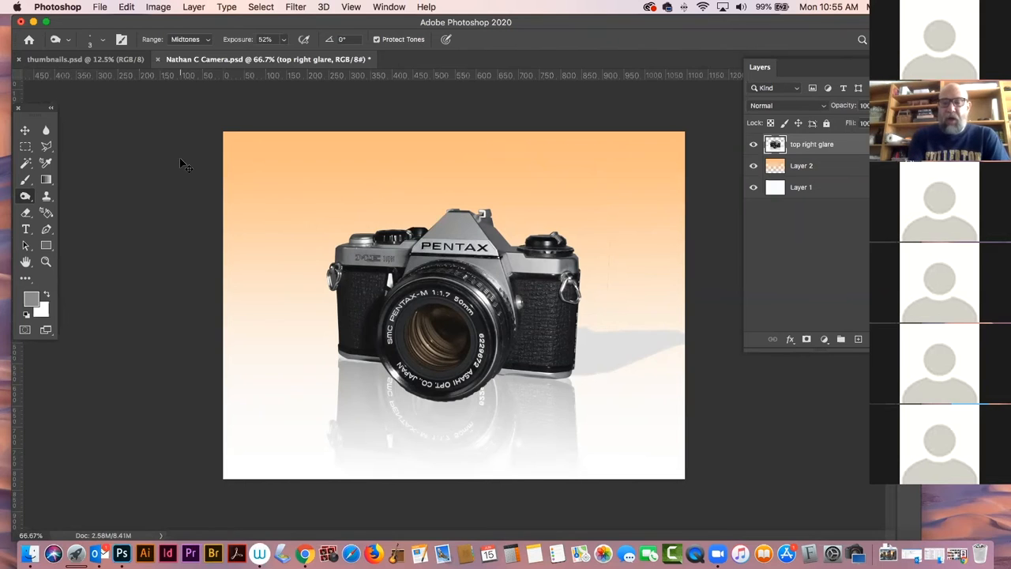
key("super+1")
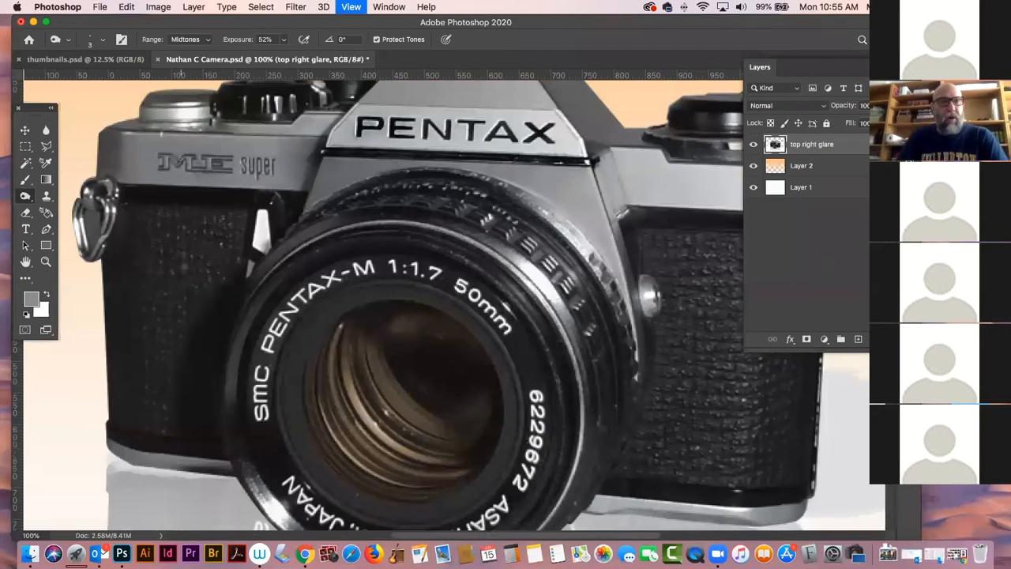
key("super+equal")
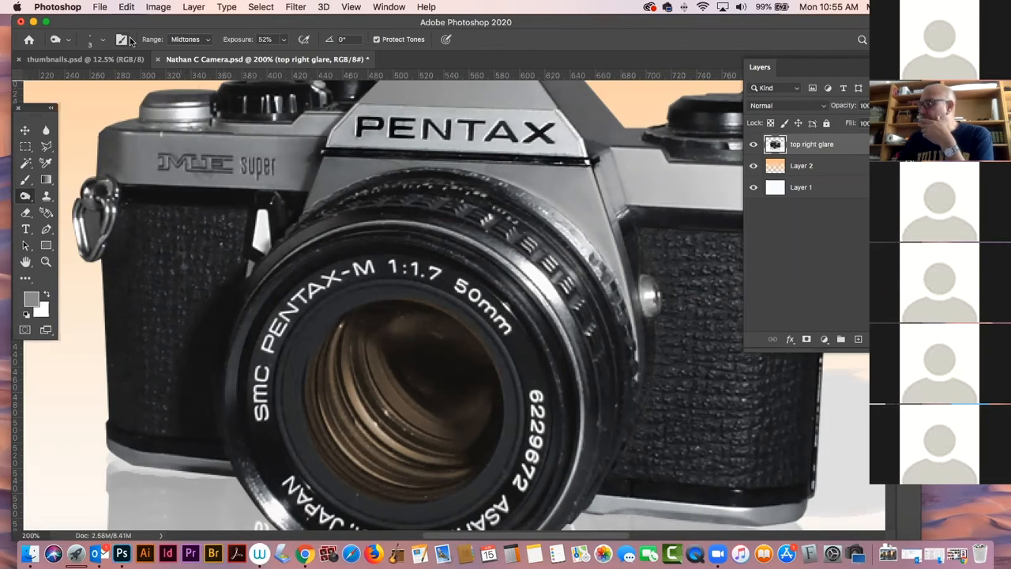
left_click_drag(678, 187, 694, 191)
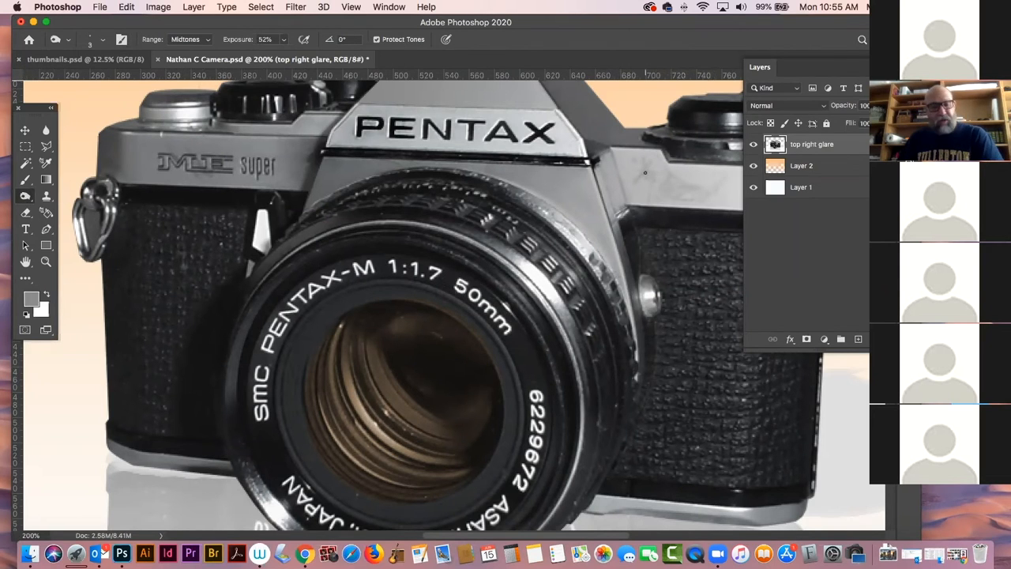
key("ctrl+z")
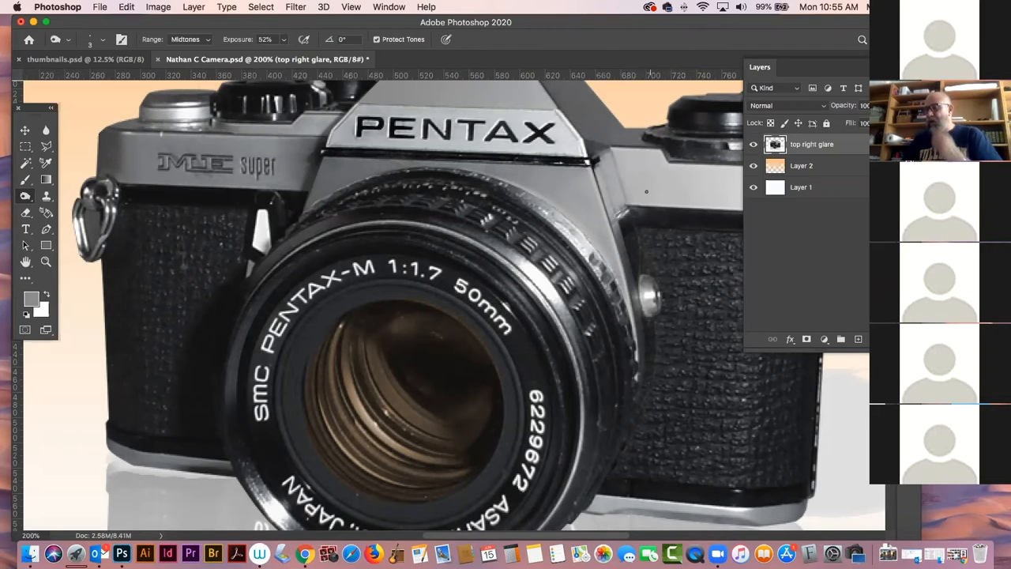
- Select the gray area inside the strap ring beside the ME Super badge with the Magic Wand at tolerance 20
key("h")
left_click_drag(542, 213, 510, 189)
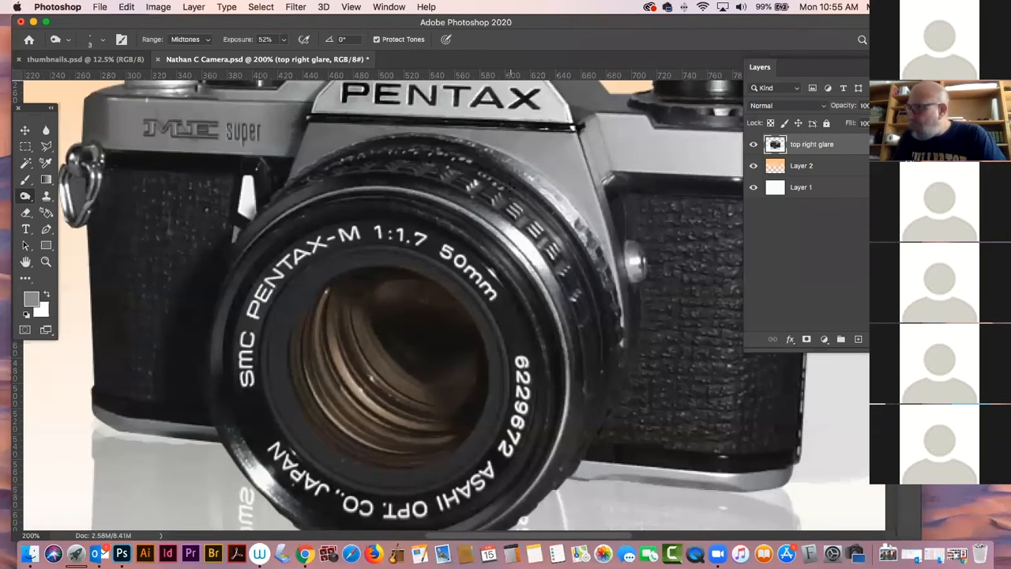
key("super+0")
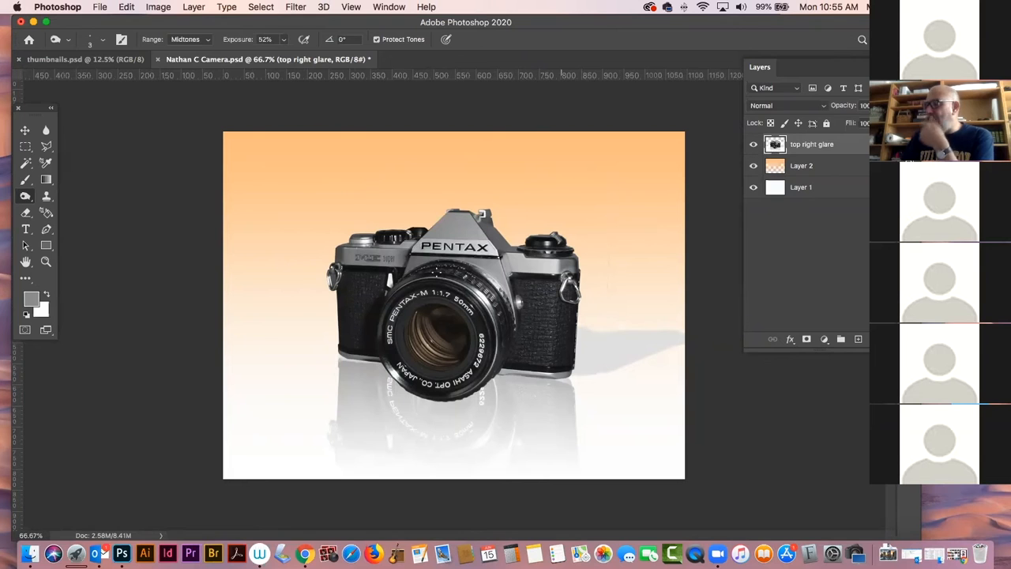
left_click(49, 264)
left_click_drag(556, 231, 648, 369)
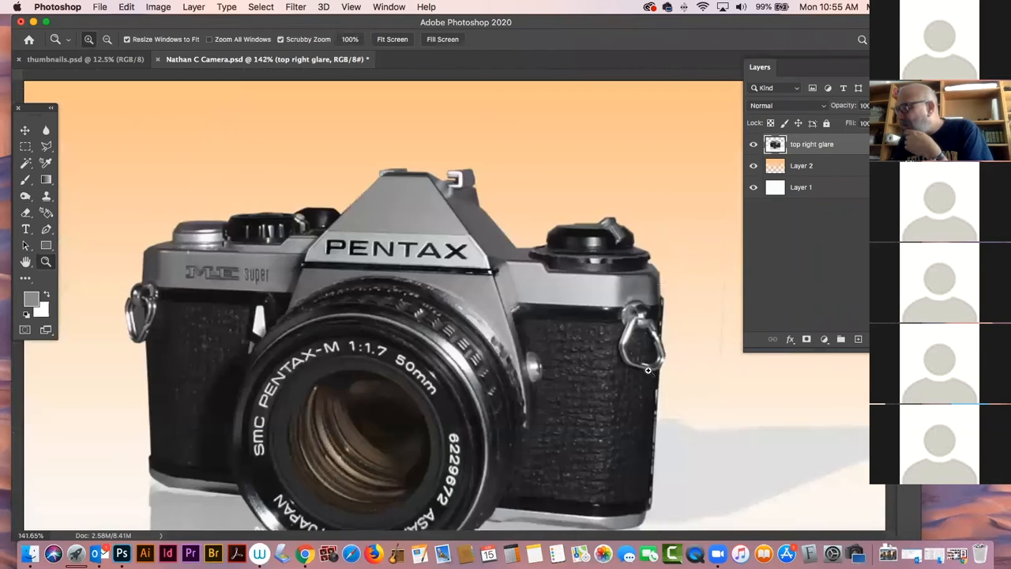
key("super+r")
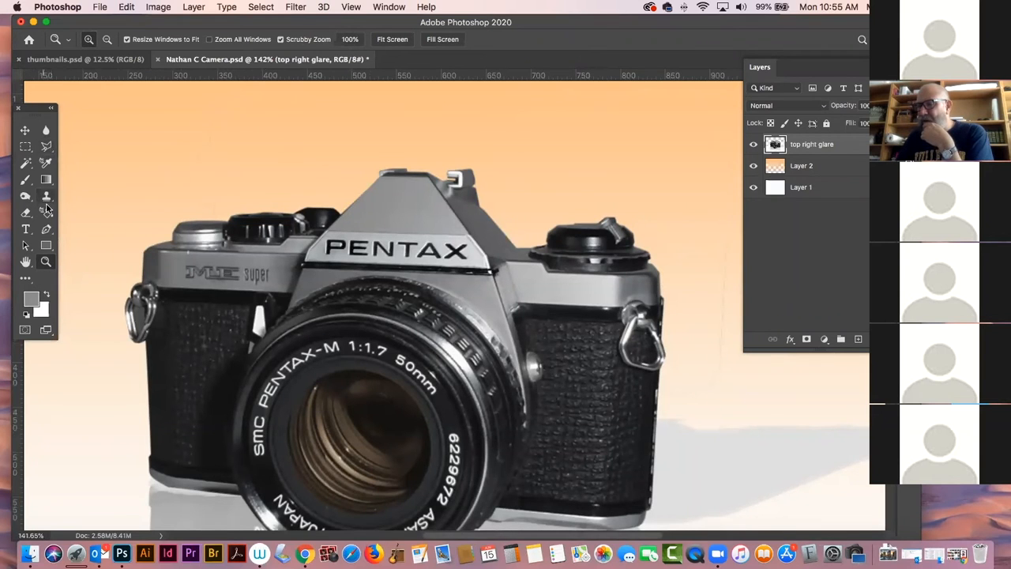
left_click(25, 163)
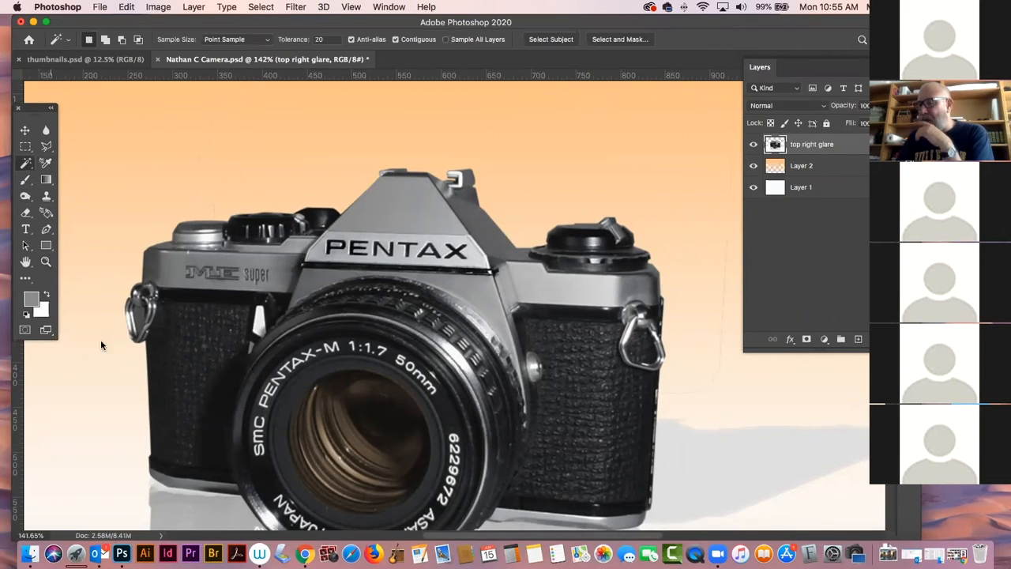
left_click(142, 318)
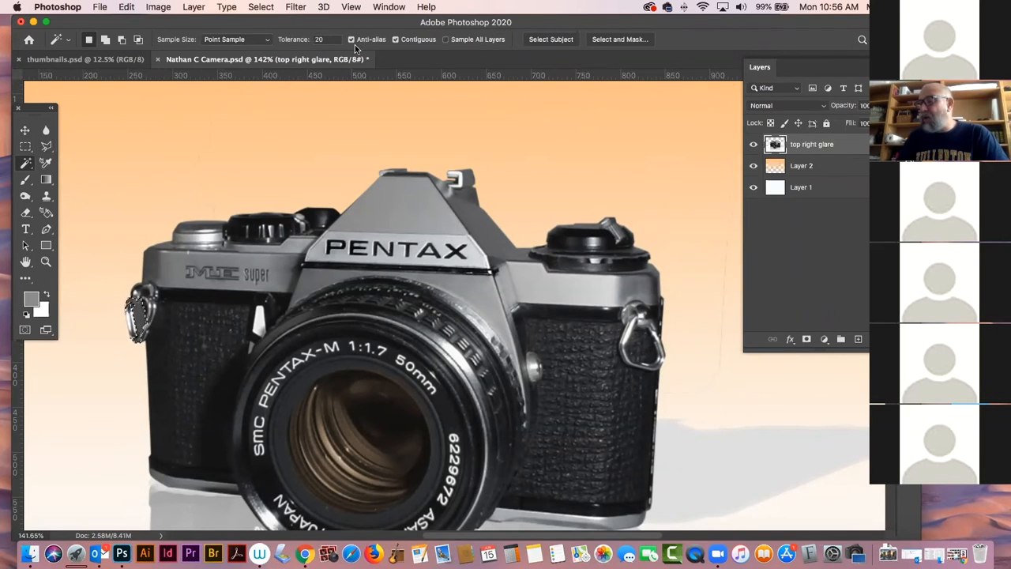
- Set the Magic Wand tolerance to 10 for reselecting the gray area inside the strap ring
left_click(46, 261)
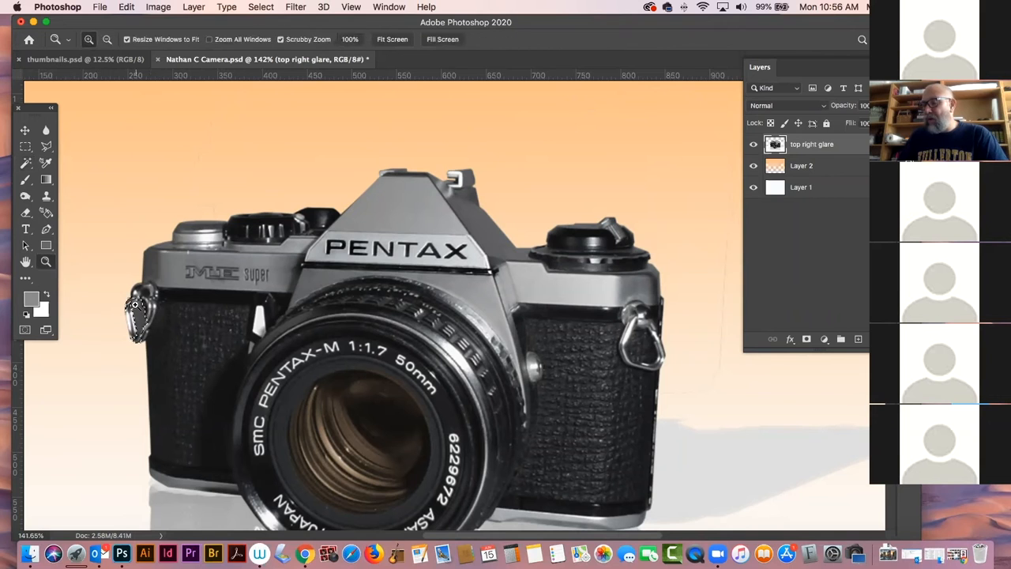
left_click(136, 305)
left_click(139, 309)
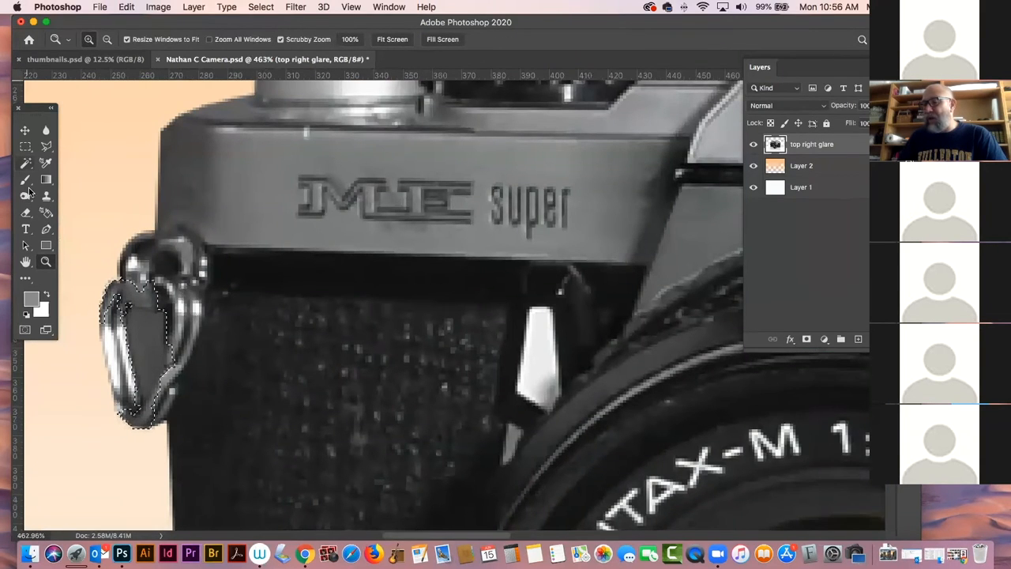
left_click(26, 163)
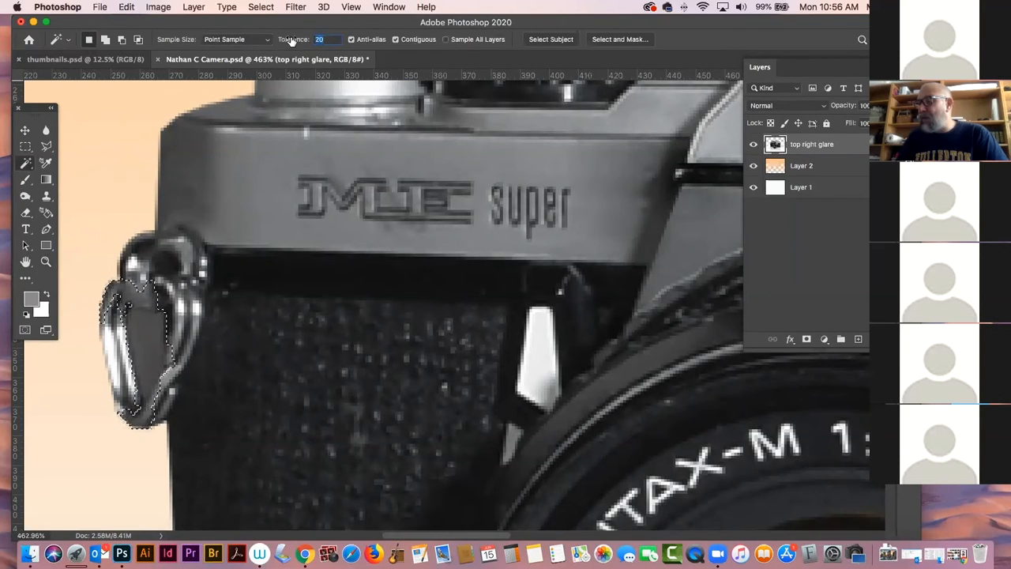
left_click(319, 39)
type("10")
key("Return")
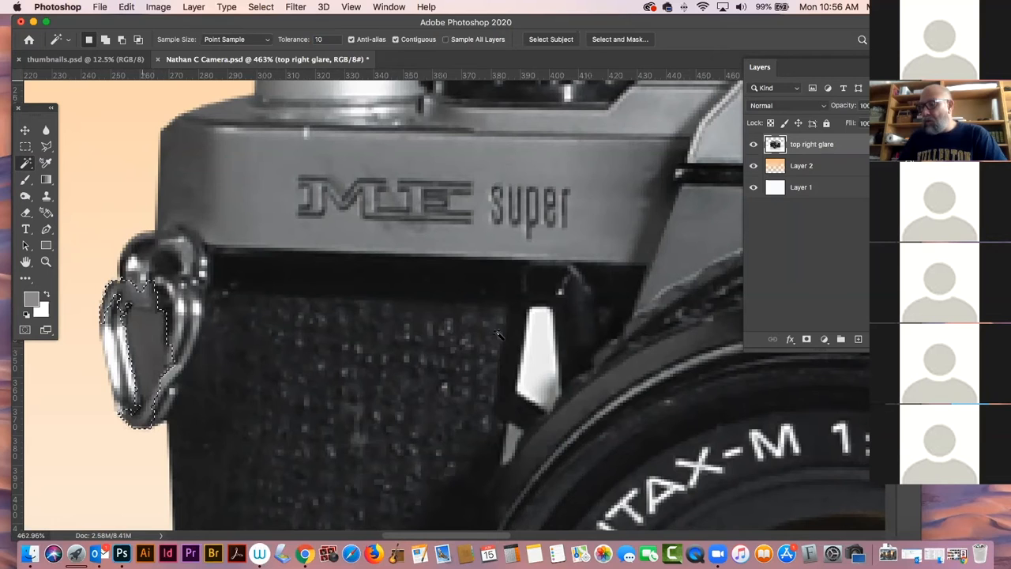
- Reselect the gray area inside the strap ring with the Magic Wand at tolerance 5
key("super+z")
left_click(308, 43)
type("5")
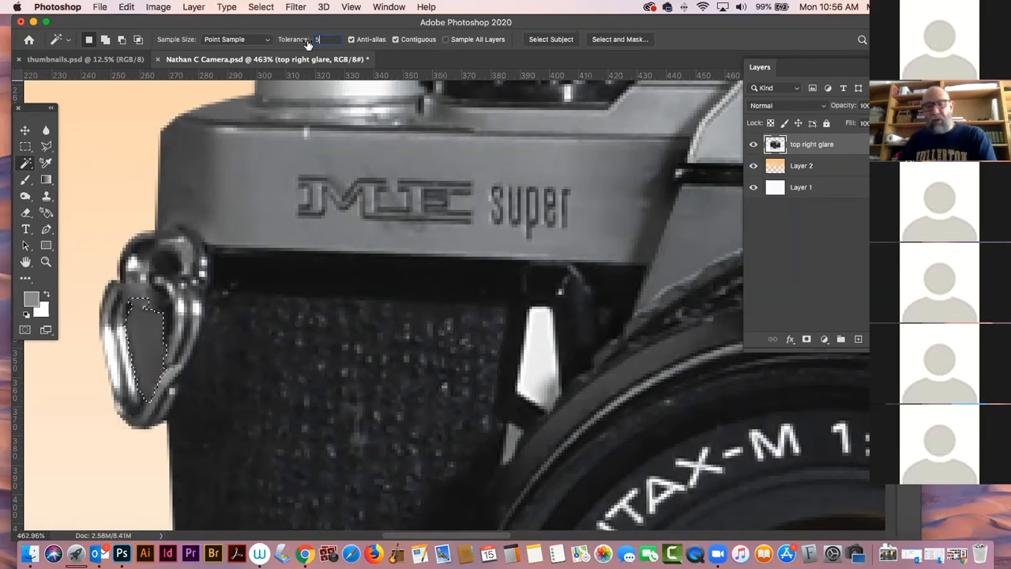
left_click(154, 346)
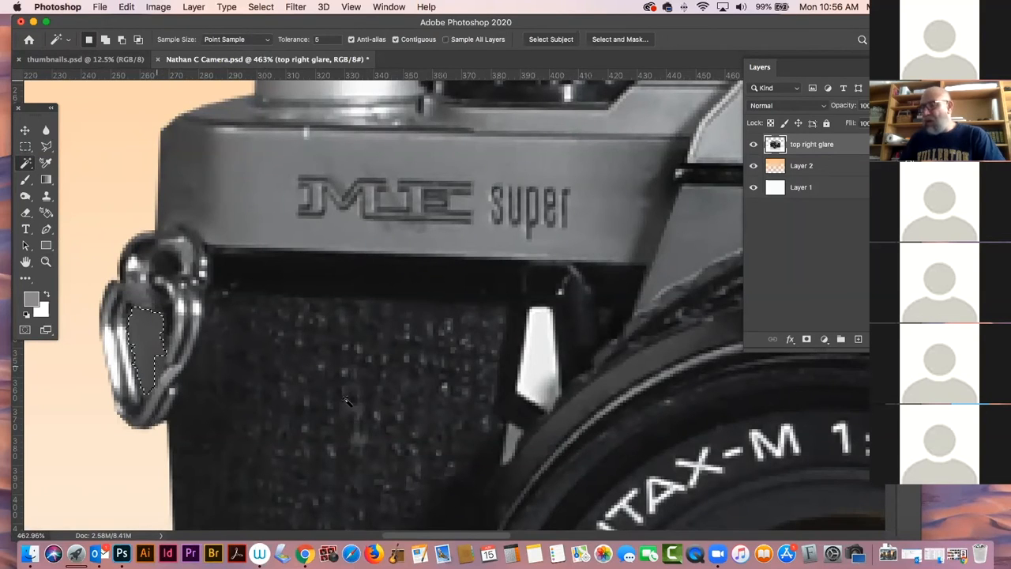
- Delete the selected gray fill inside the strap ring and save the document
key("Delete")
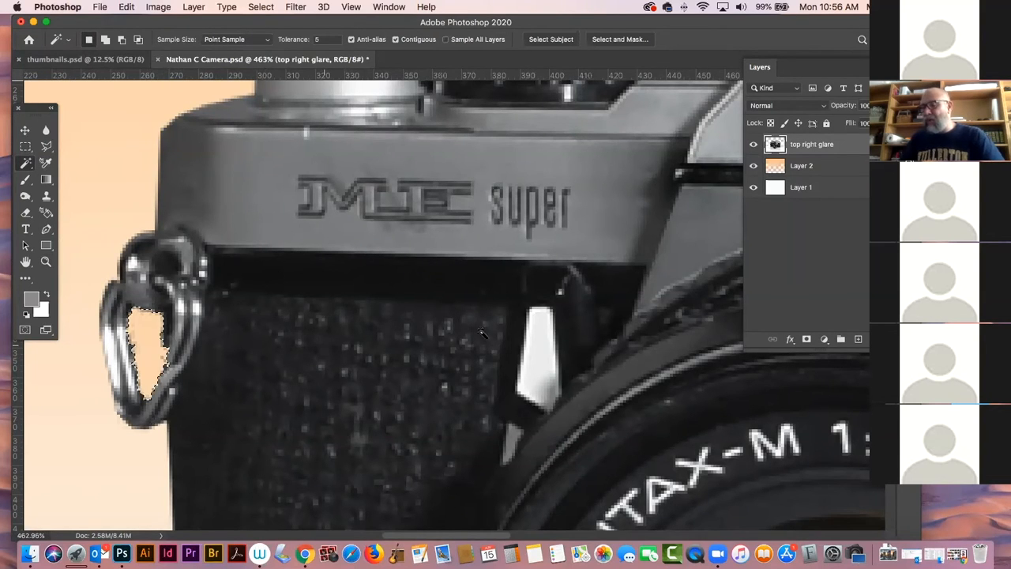
key("super+s")
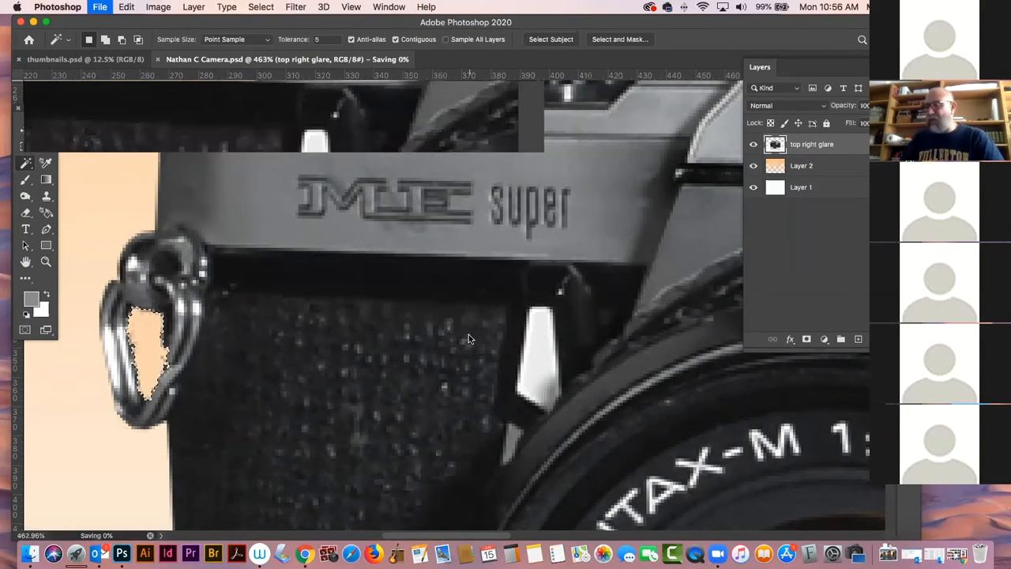
key("super+d")
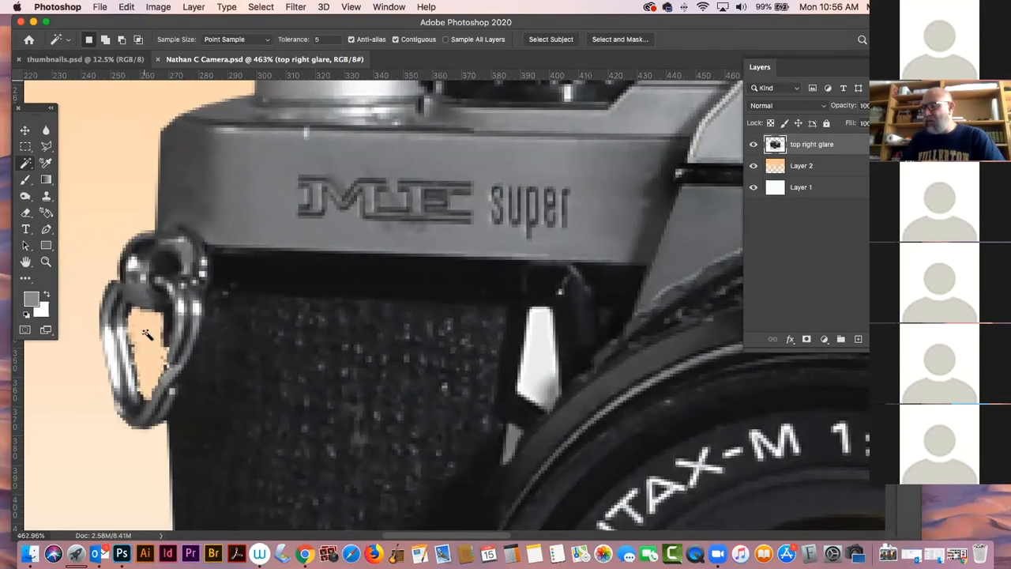
- Undo the deletion inside the strap ring and clear the selection
key("super+z")
key("super+z")
key("super+d")
key("super+minus")
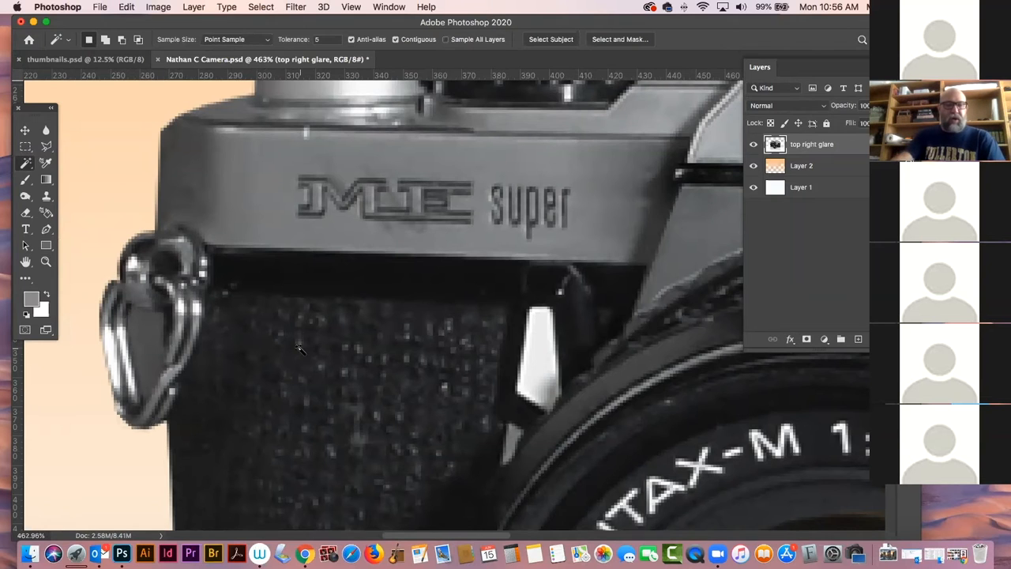
key("super+minus")
key("super+minus")
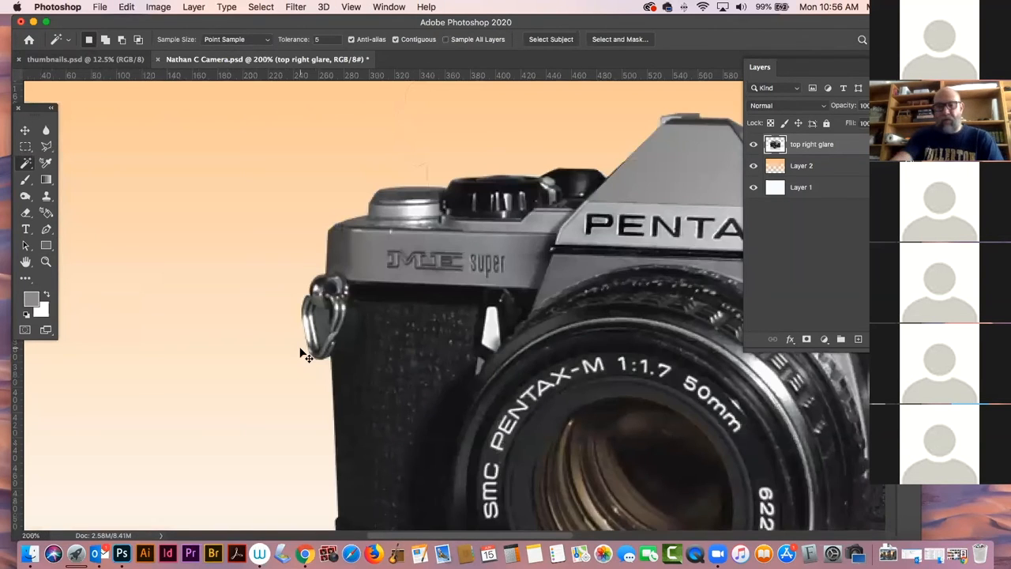
key("super+minus")
key("super+minus")
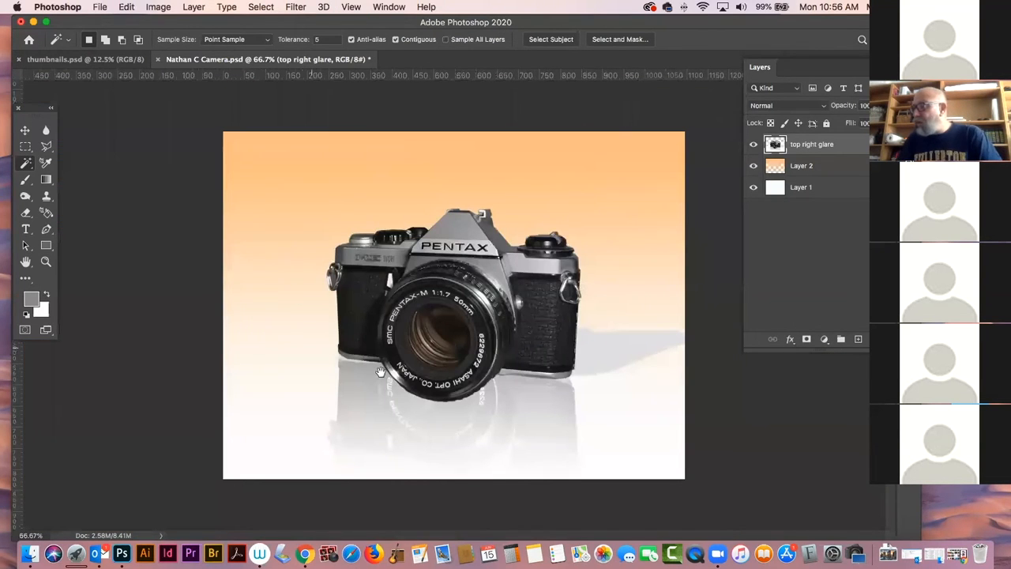
- Close the orange-background camera document and bring up the next student's purple-background camera file
left_click(159, 60)
left_click(458, 198)
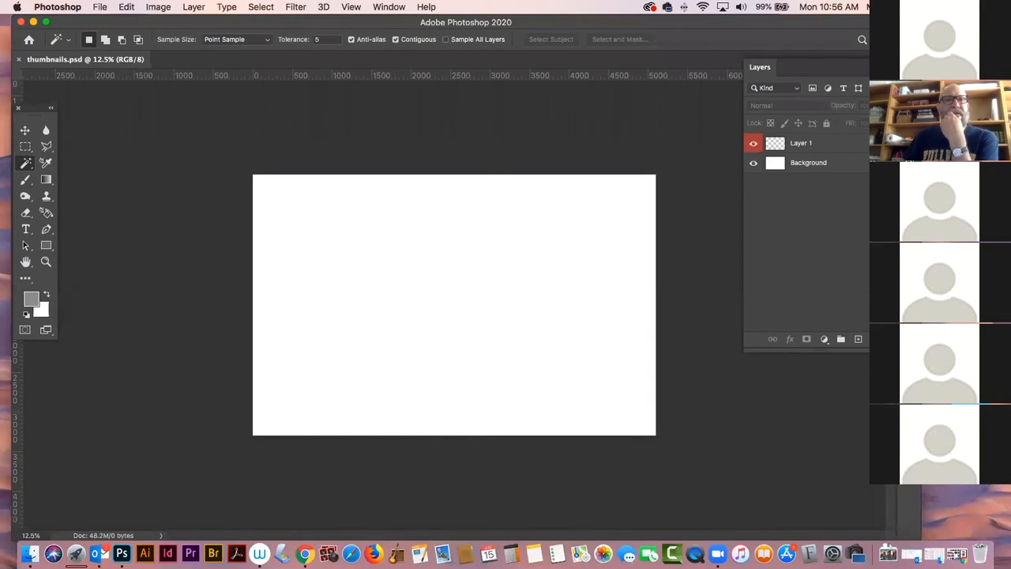
key("super+Tab")
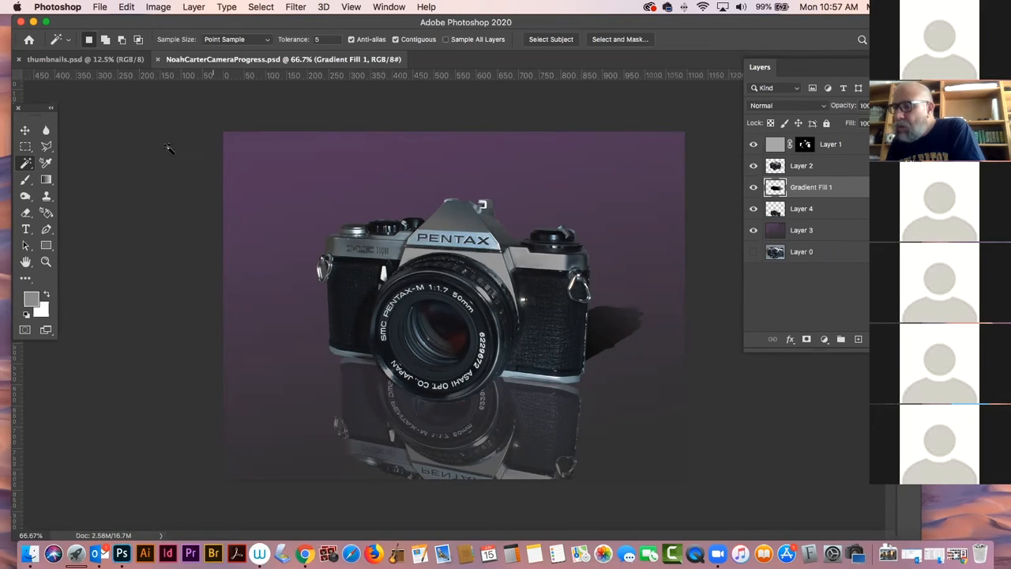
- Select the camera reflection on Layer 4 and add a layer mask to it
left_click(26, 133)
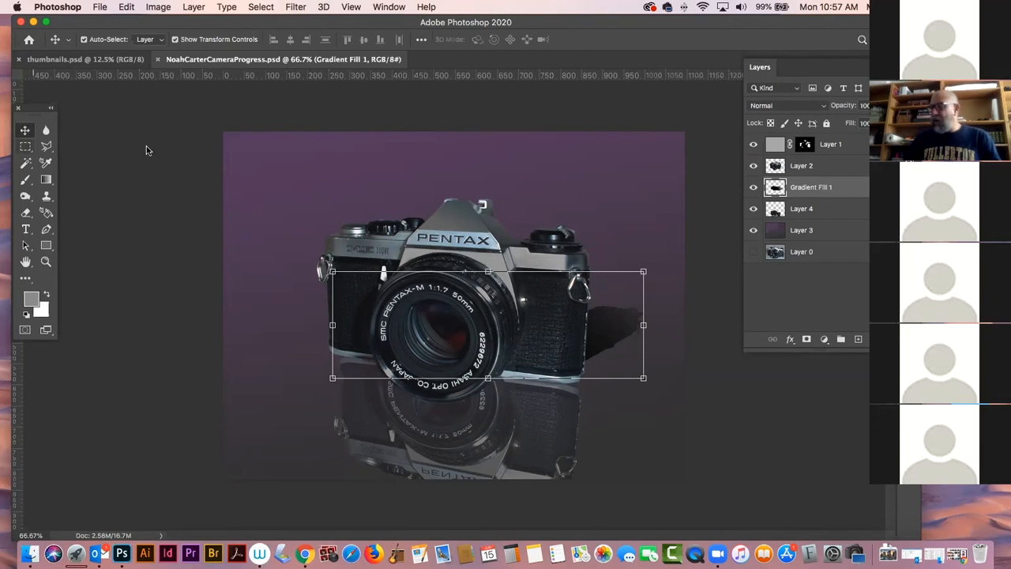
left_click(474, 454)
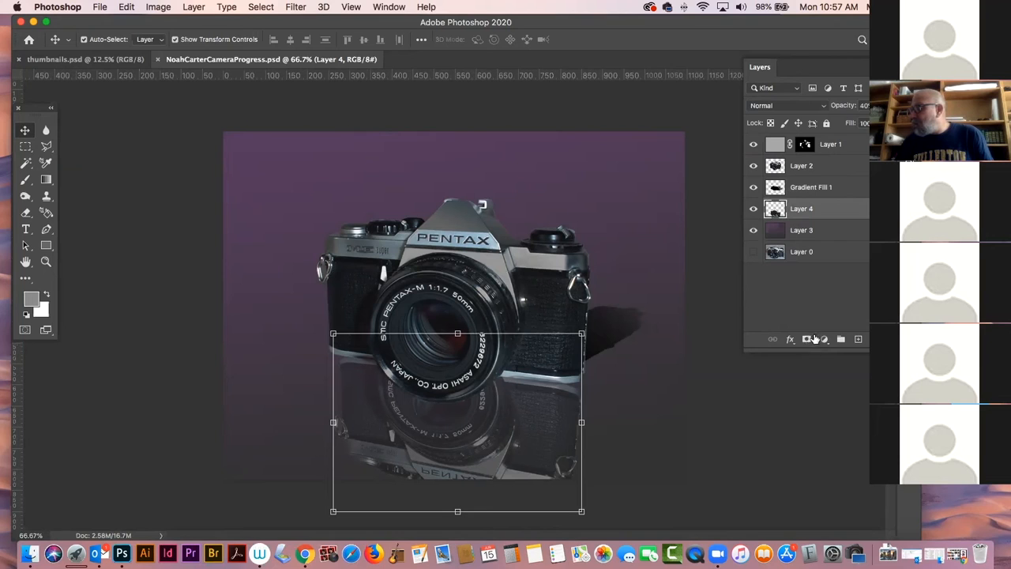
left_click(806, 340)
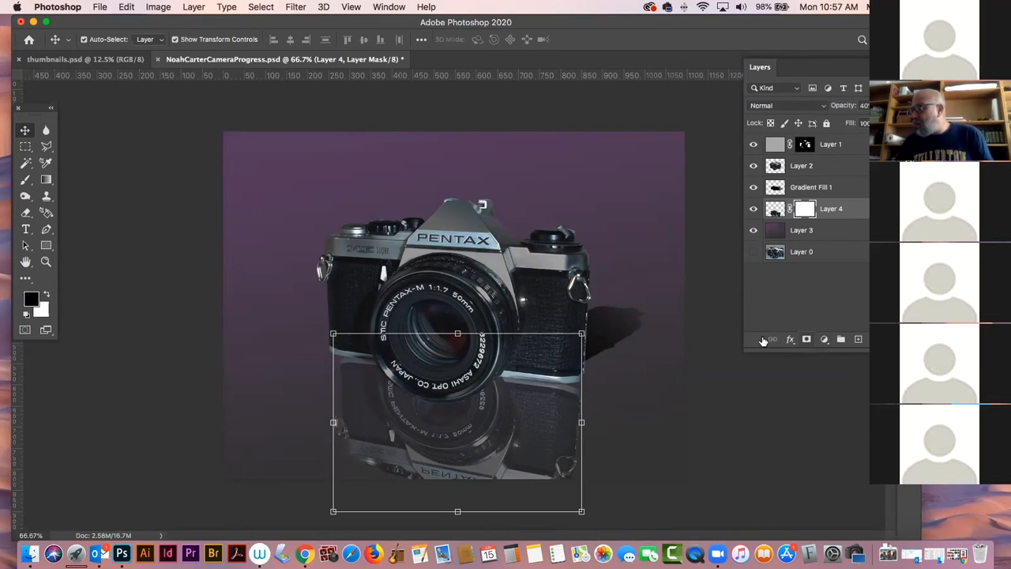
- Fade the reflection by applying a linear black-to-white Basics gradient to Layer 4's mask, from the canvas's lower edge up into the lens
left_click(45, 180)
left_click(131, 39)
double_click(54, 67)
left_click(131, 40)
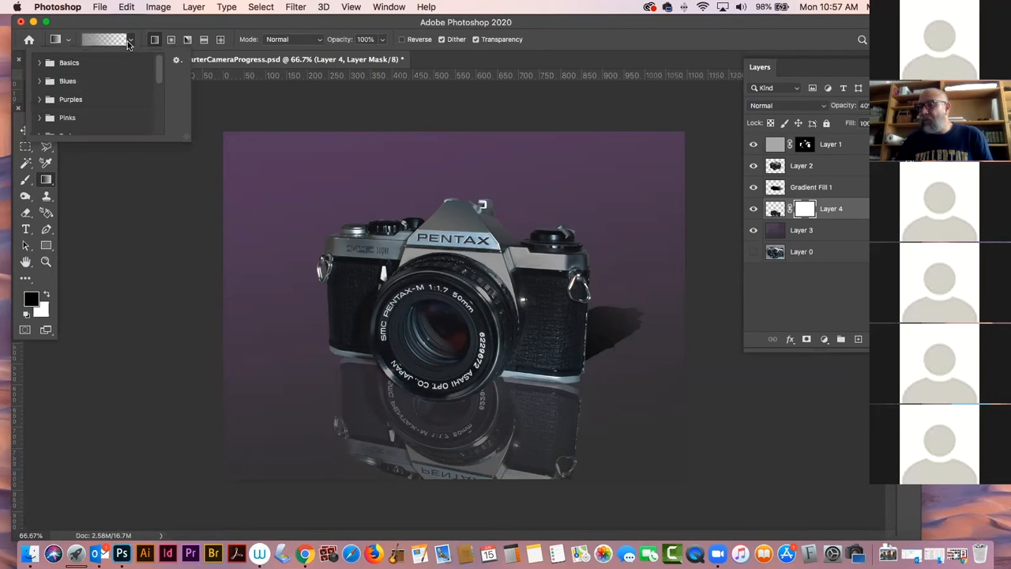
left_click(39, 66)
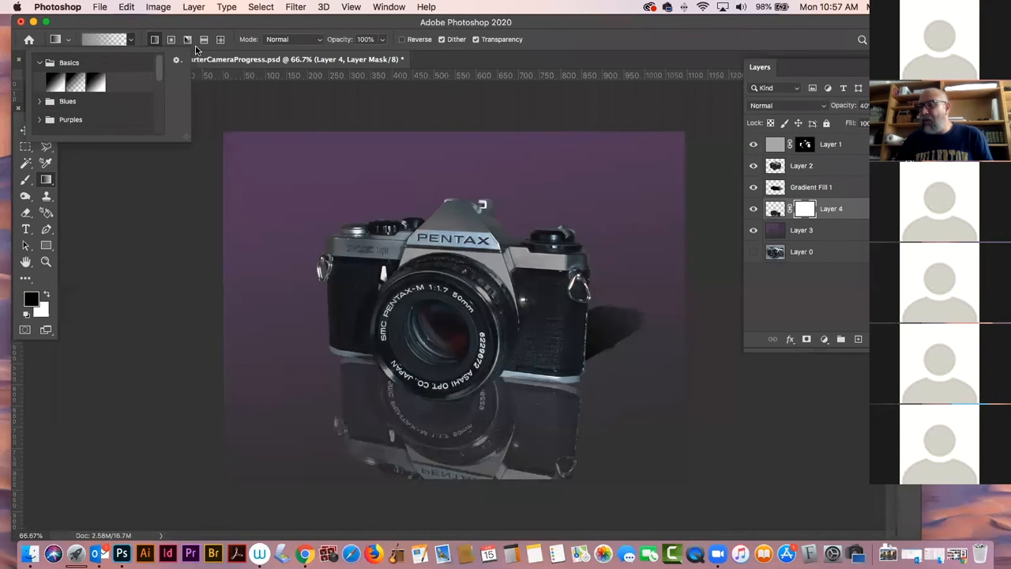
double_click(55, 82)
left_click_drag(452, 474, 453, 319)
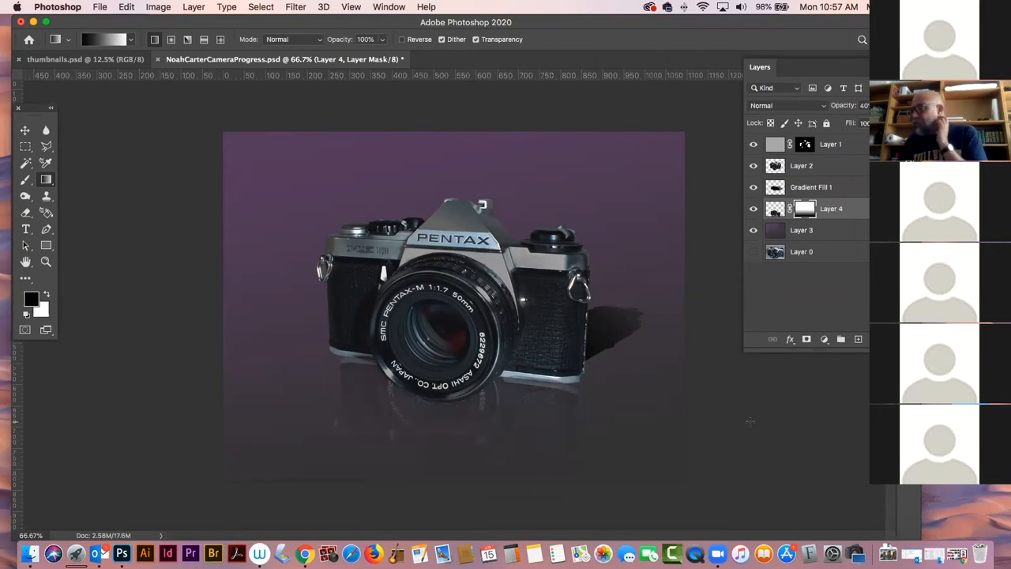
- Select the camera cutout on Layer 2 and toggle its visibility to check what it contains
left_click(25, 131)
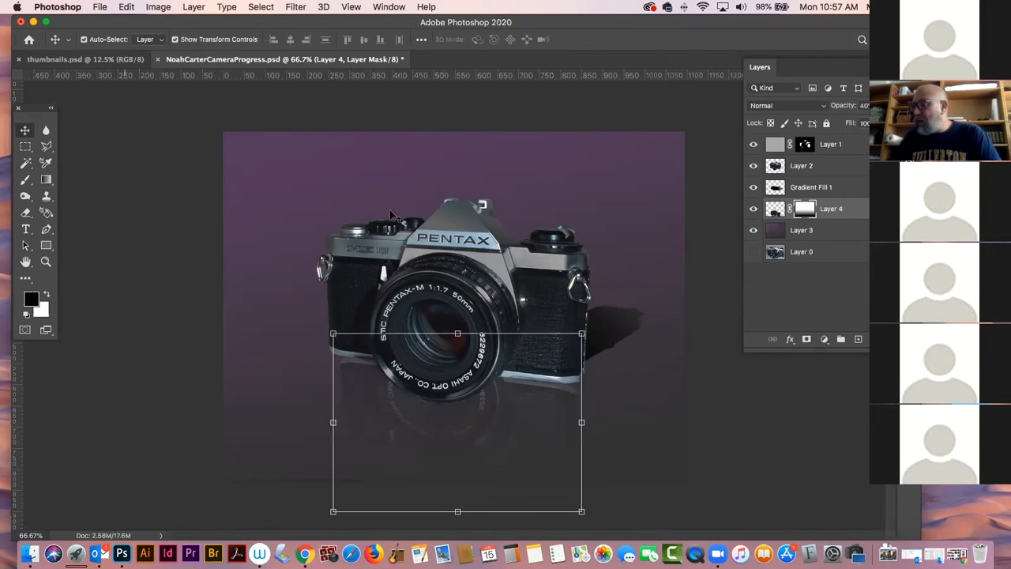
left_click(458, 229)
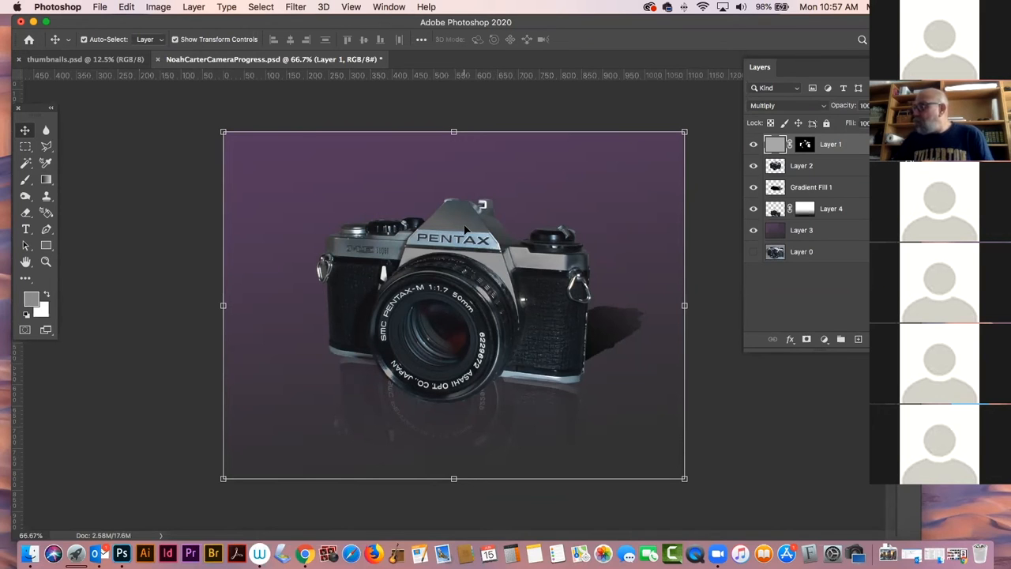
left_click(822, 167)
left_click(755, 166)
left_click(755, 166)
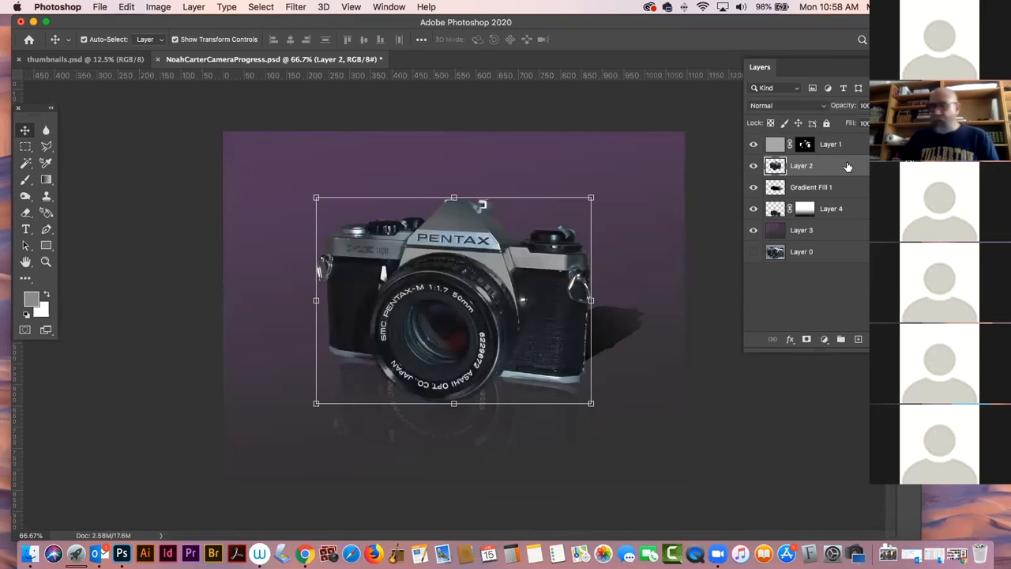
- Try removing nearly all color from the Layer 2 camera with Hue/Saturation and undo it
key("super+u")
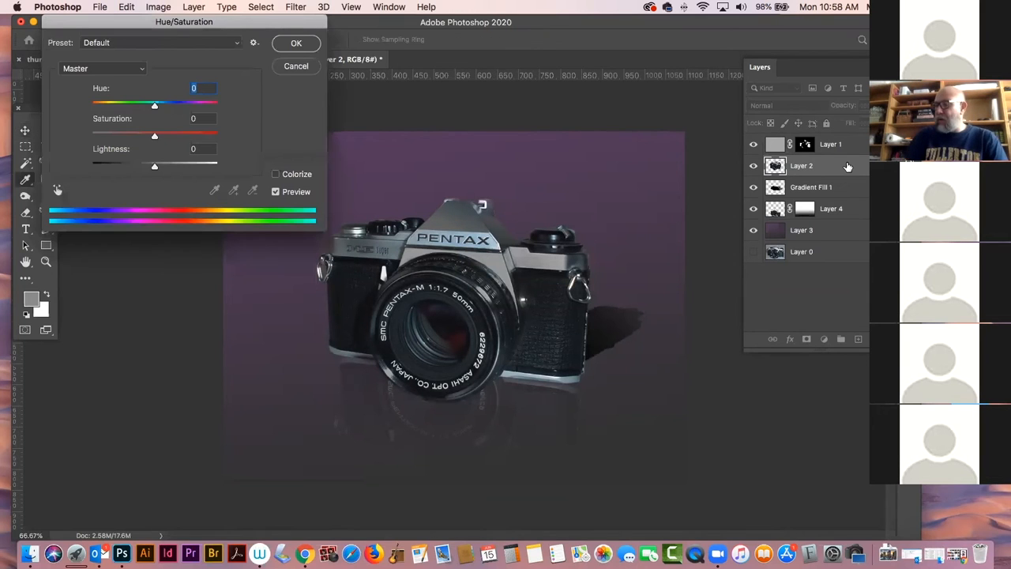
left_click_drag(154, 136, 95, 135)
left_click(281, 46)
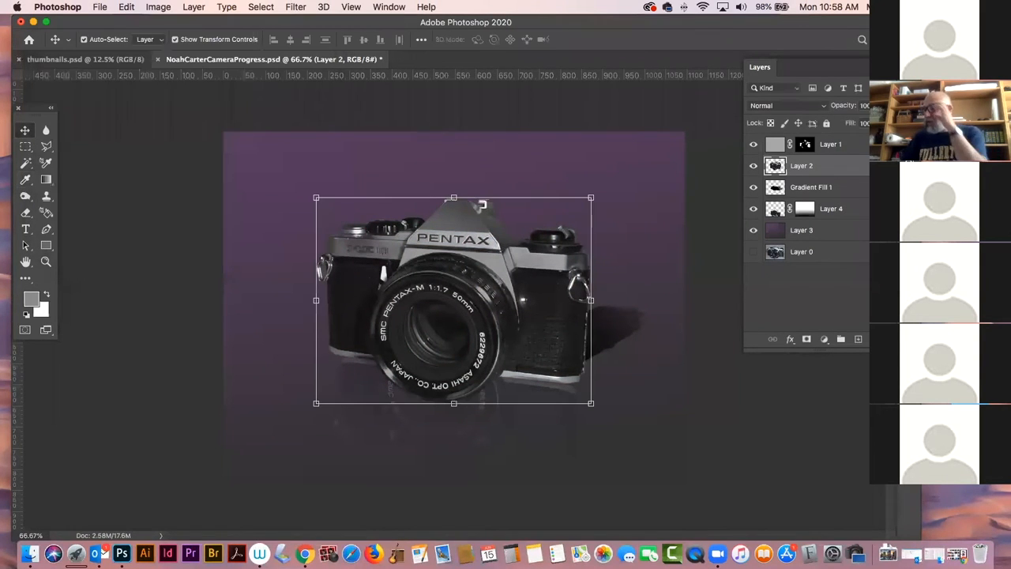
left_click(151, 150)
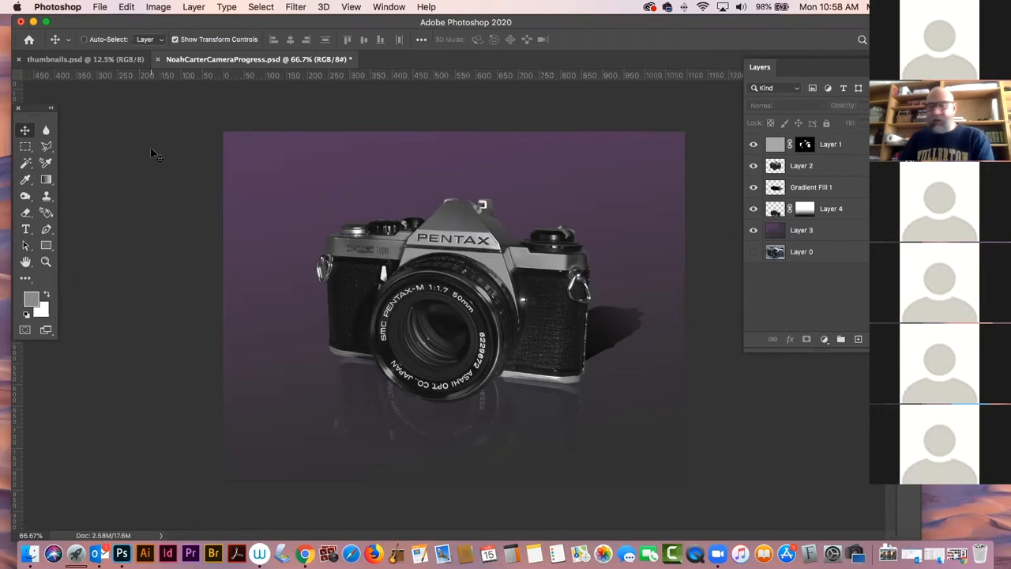
key("super+z")
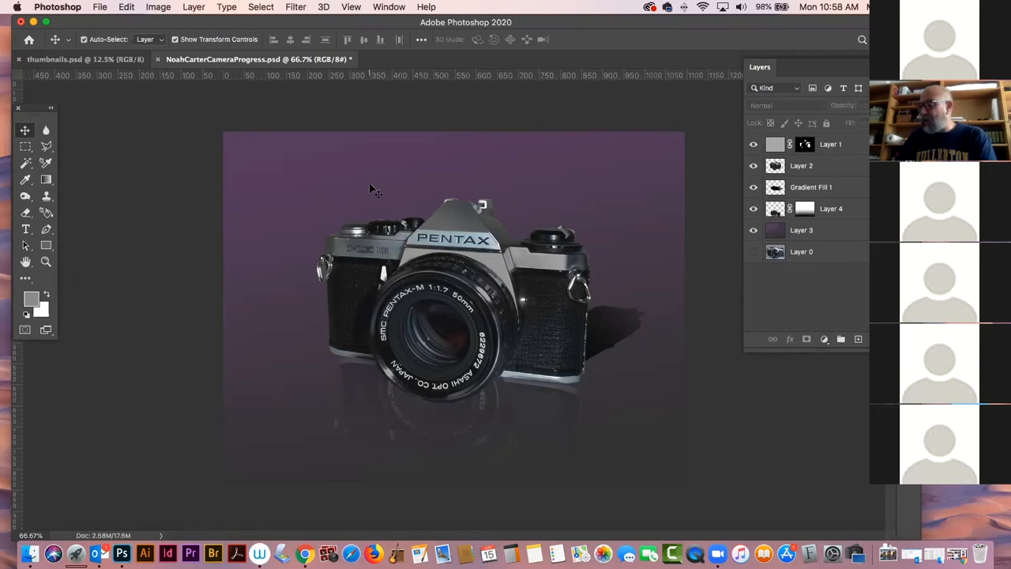
- Draw an elliptical selection around the glass inside the camera's lens ring
left_click(46, 262)
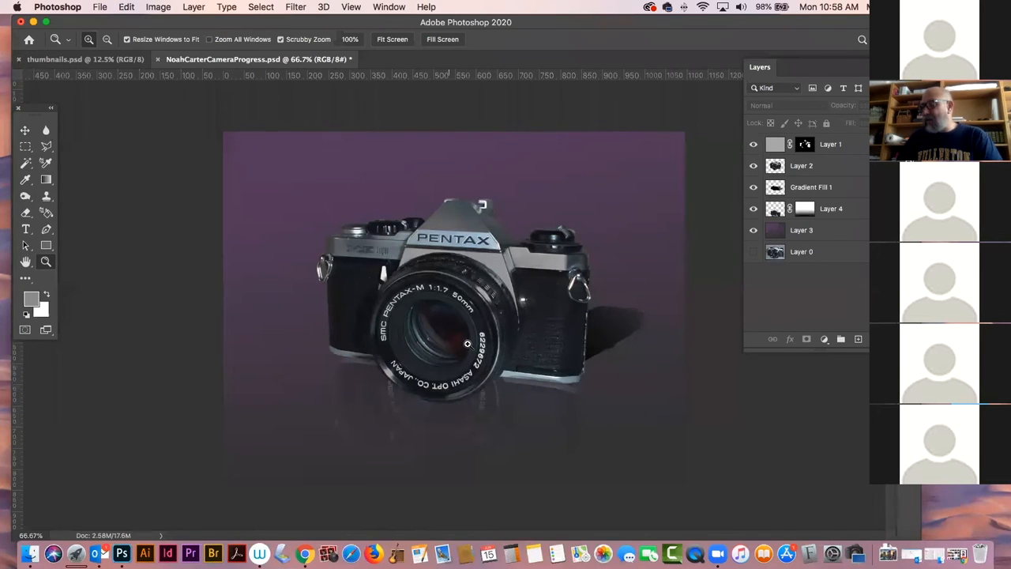
left_click(479, 356)
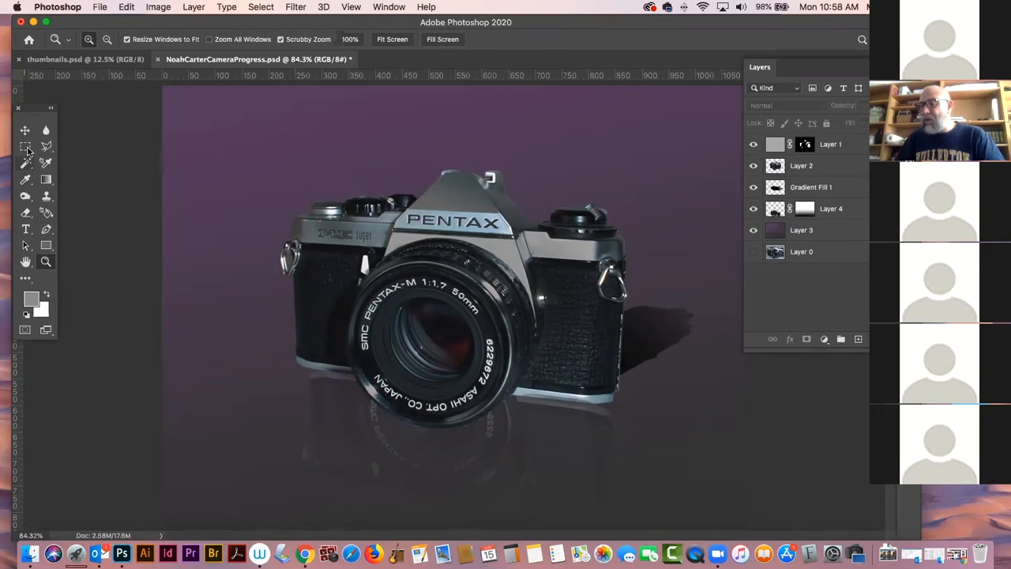
left_click(25, 147)
left_click(63, 158)
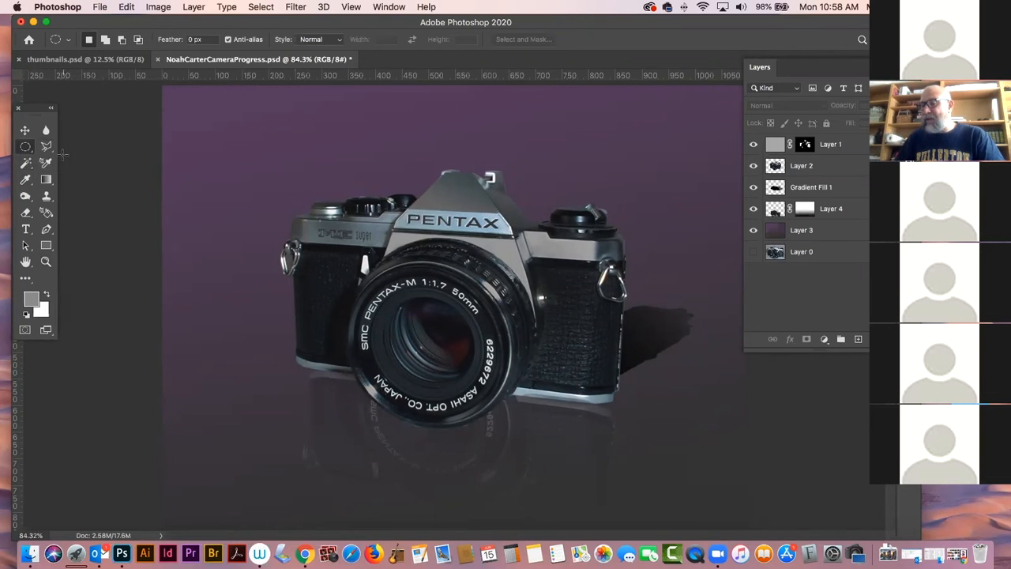
left_click_drag(393, 298, 474, 384)
left_click(474, 383)
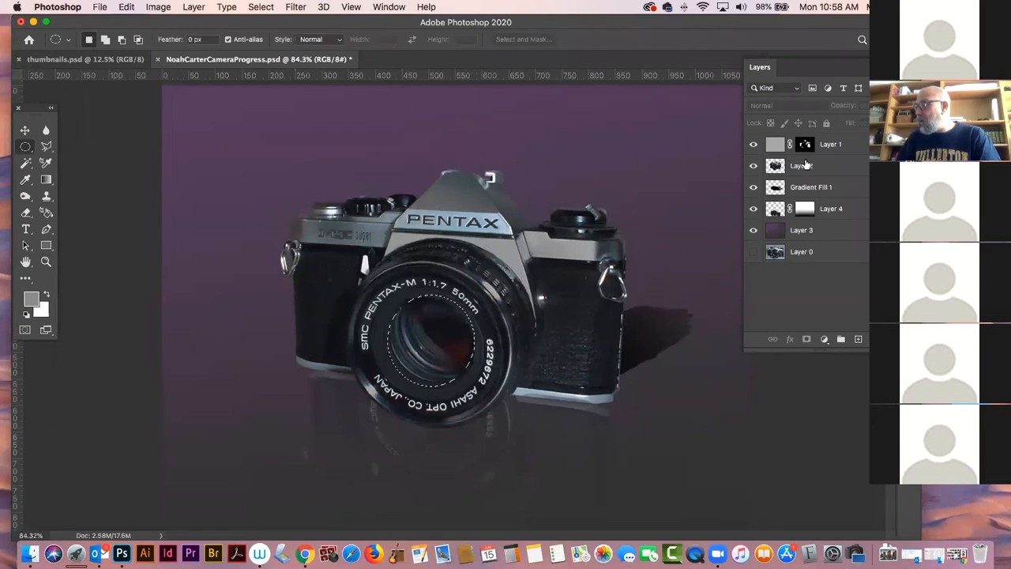
- Copy the selected lens glass from Layer 2 onto its own layer and move that layer above Layer 1
left_click(806, 166)
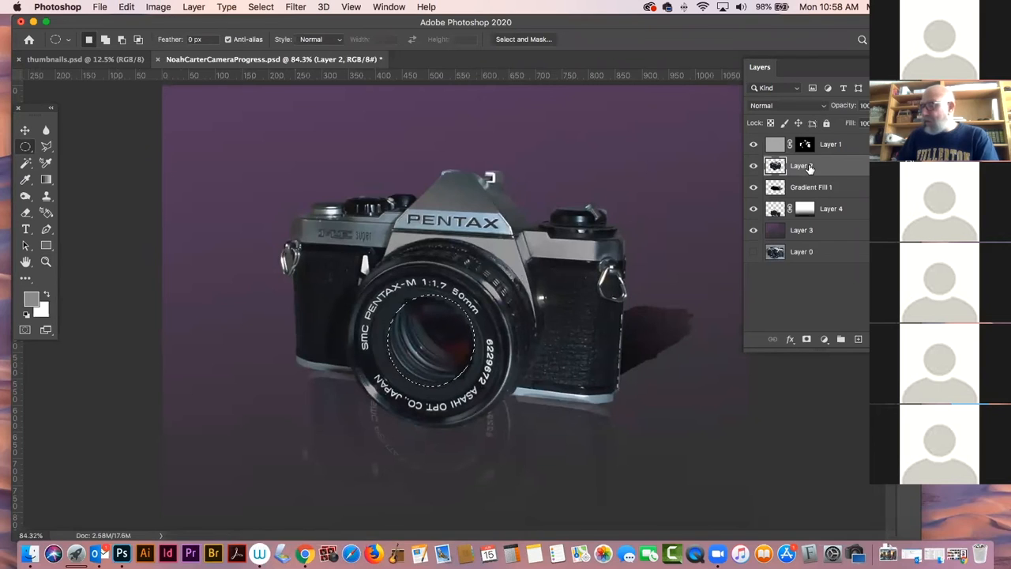
key("super+j")
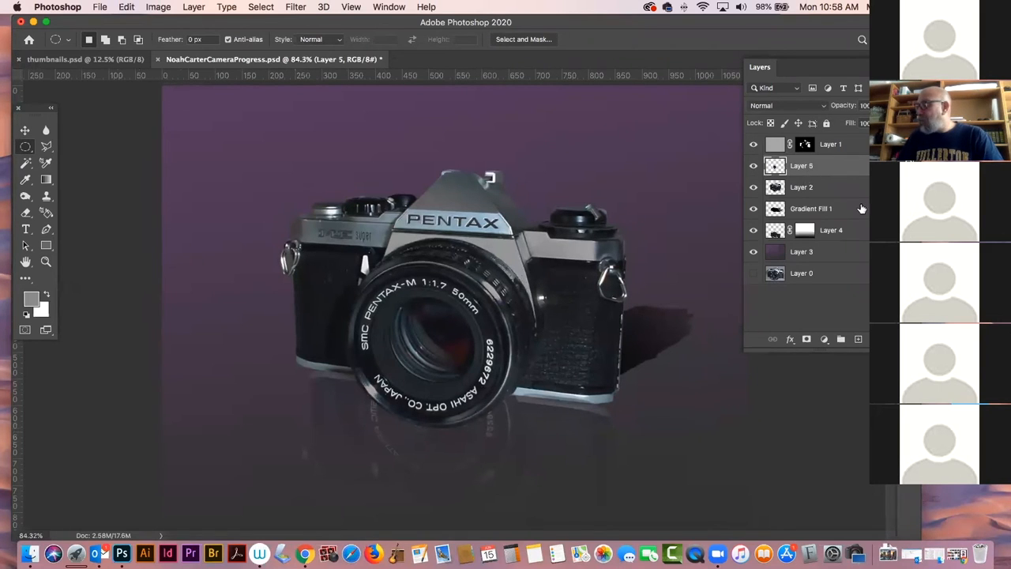
left_click_drag(857, 170, 851, 134)
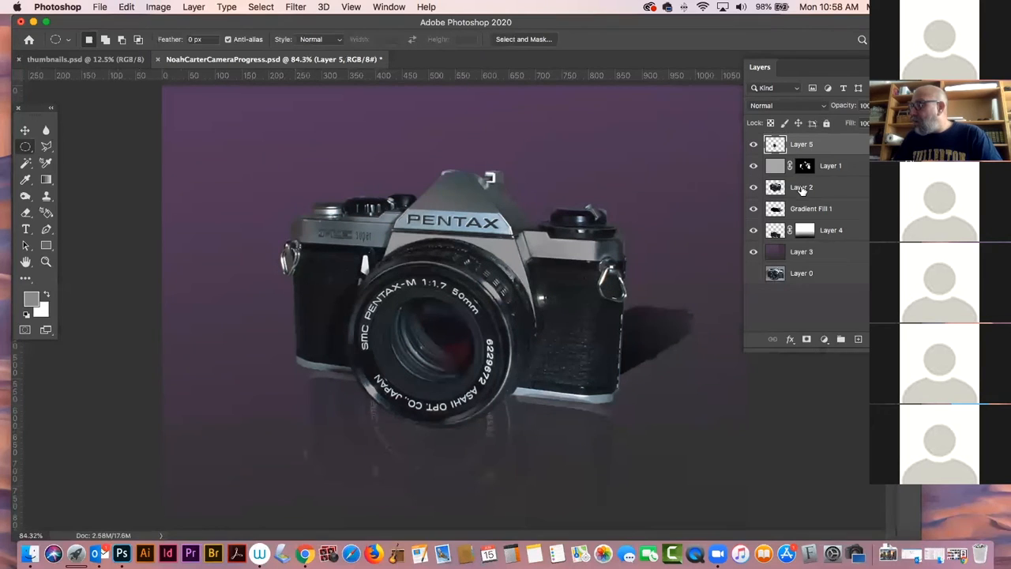
- Desaturate the Layer 2 camera with Hue/Saturation, setting Saturation to -92
left_click(828, 191)
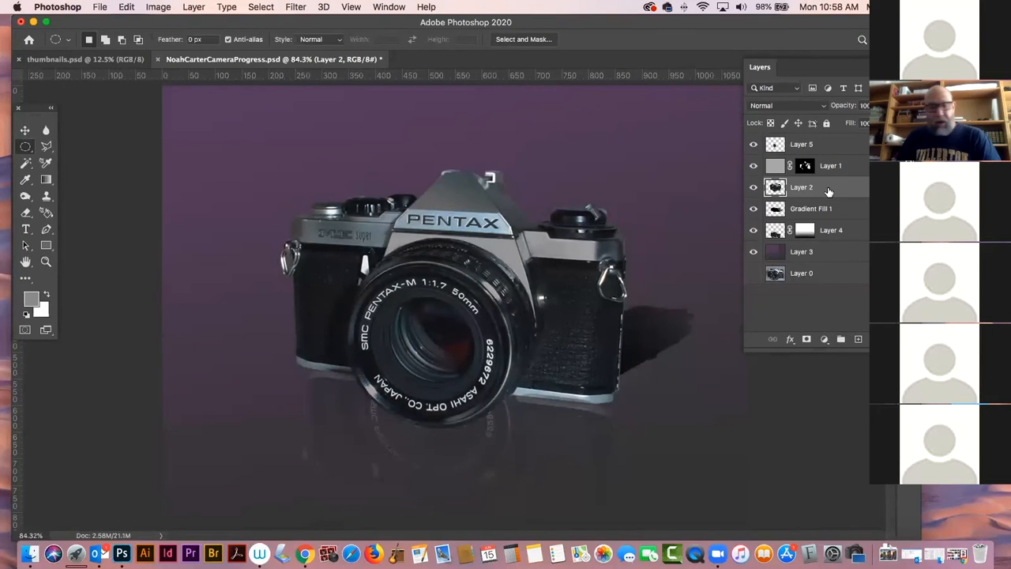
key("super+u")
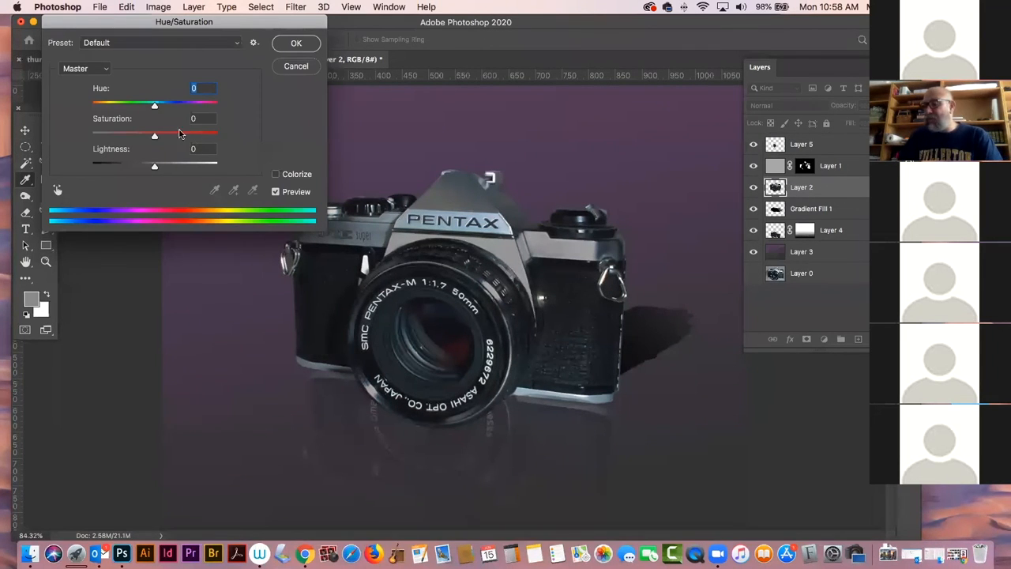
left_click_drag(155, 137, 95, 136)
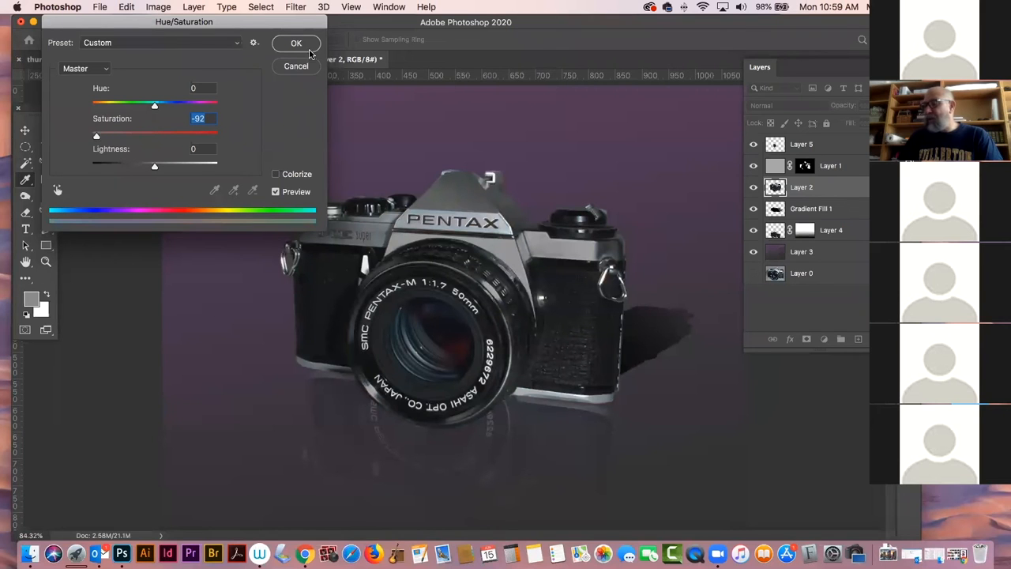
left_click(299, 45)
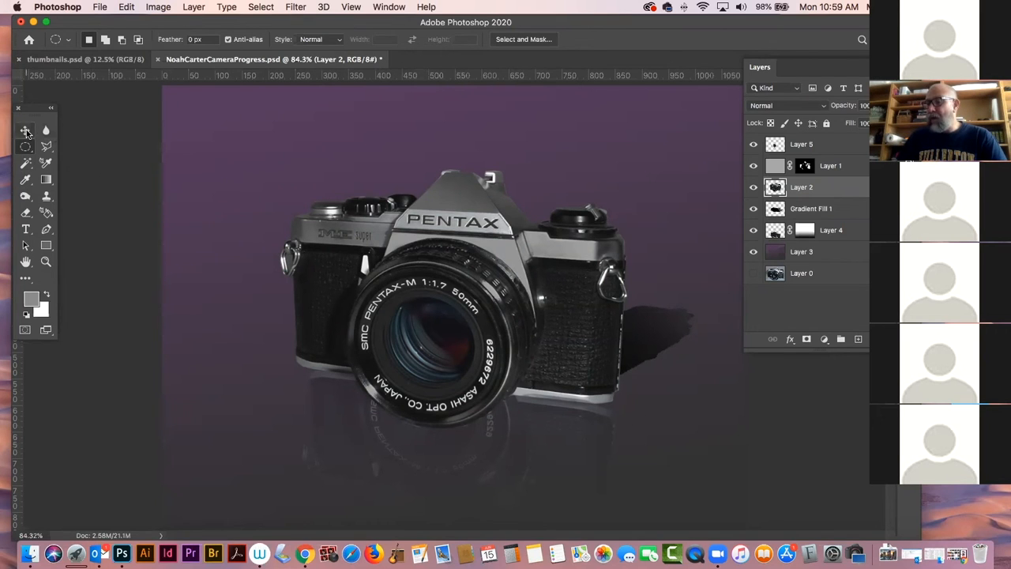
- Boost the color of the lens glass on Layer 5 with Hue/Saturation, setting Saturation to +12, and deselect the layer
key("v")
left_click(435, 328)
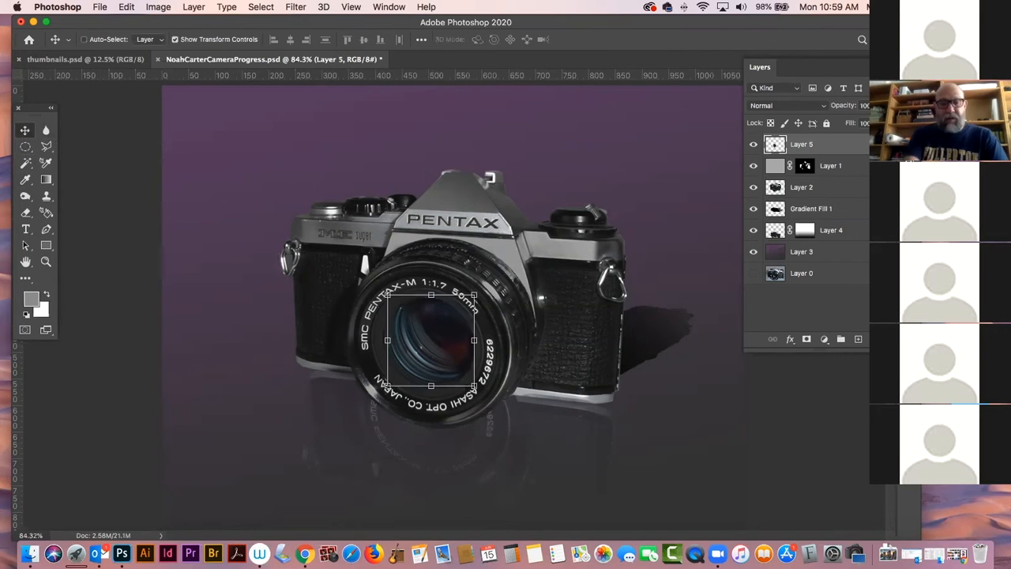
key("super+u")
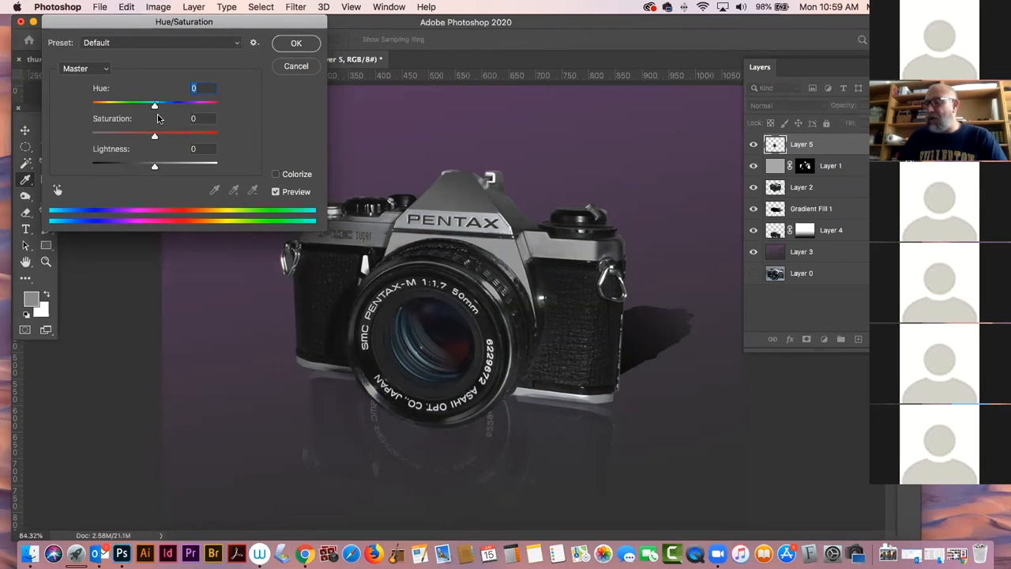
mouse_move(155, 137)
left_mouse_down()
mouse_move(181, 139)
mouse_move(156, 139)
left_mouse_up()
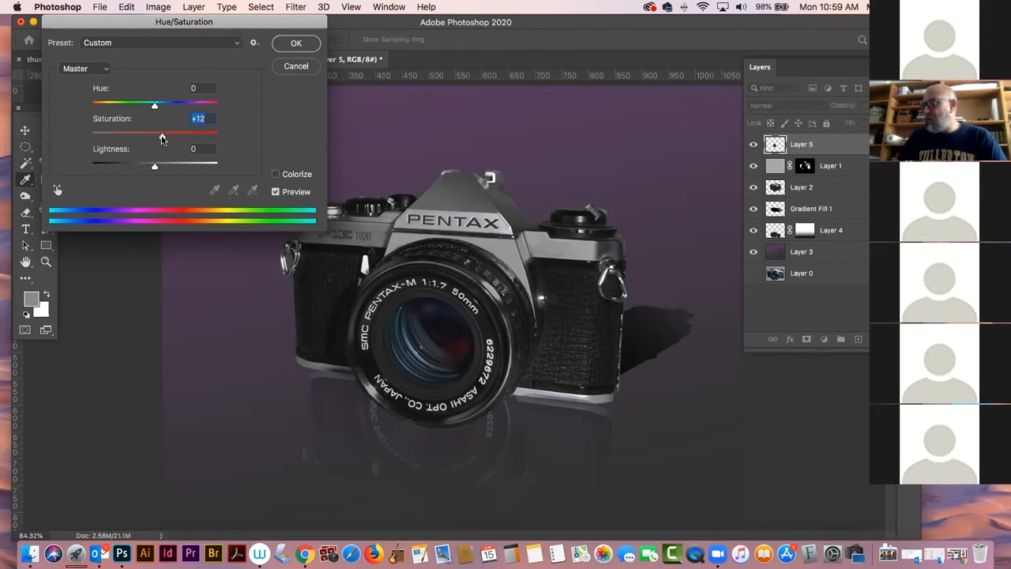
left_click(300, 45)
left_click(788, 416)
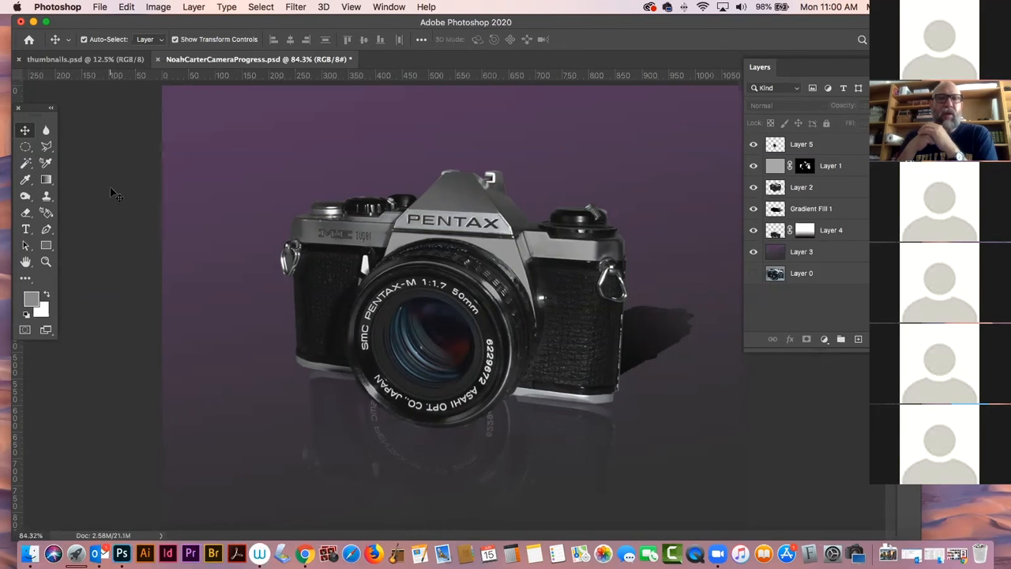
- Close the purple-background camera document and open the next student's PENTAX_ME_SUPER submission with the turquoise background
left_click(160, 60)
left_click(462, 204)
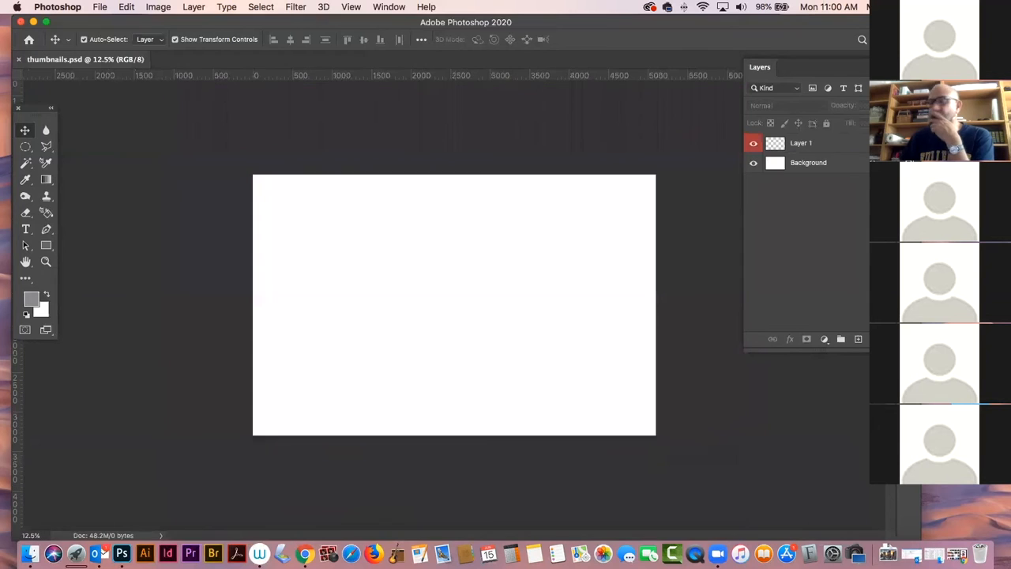
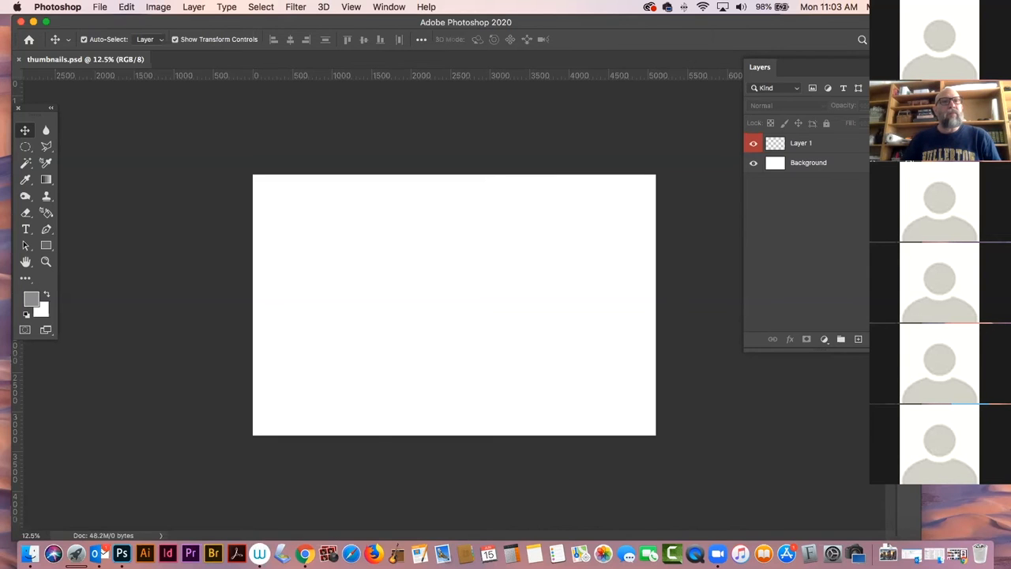
key("Tab")
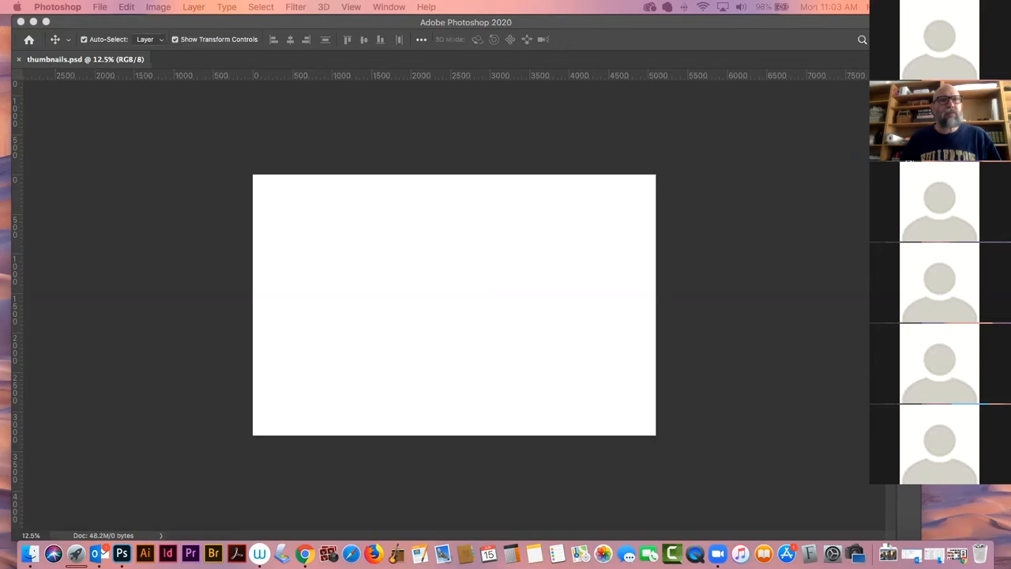
key("Tab")
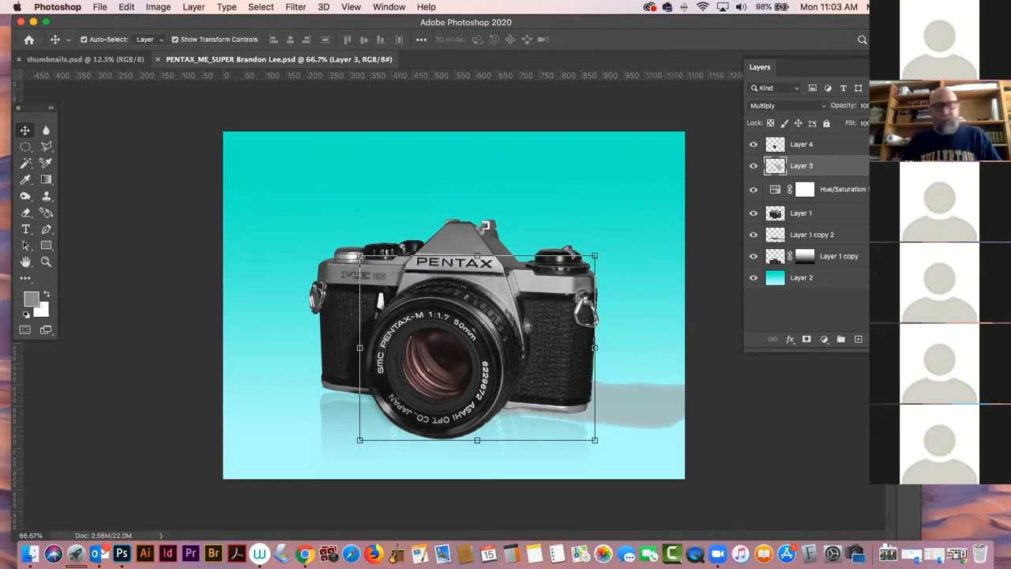
- Check the lens layer, try moving the cast shadow on Layer 1 copy 2 up behind the camera, and undo the move
left_click(694, 250)
left_click(429, 360)
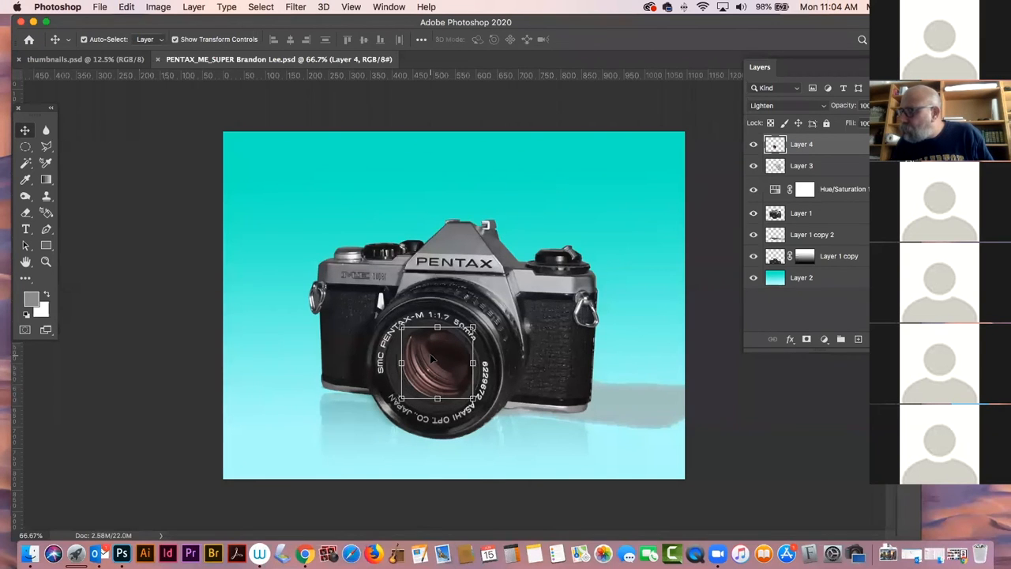
left_click(636, 403)
left_click_drag(637, 404, 567, 257)
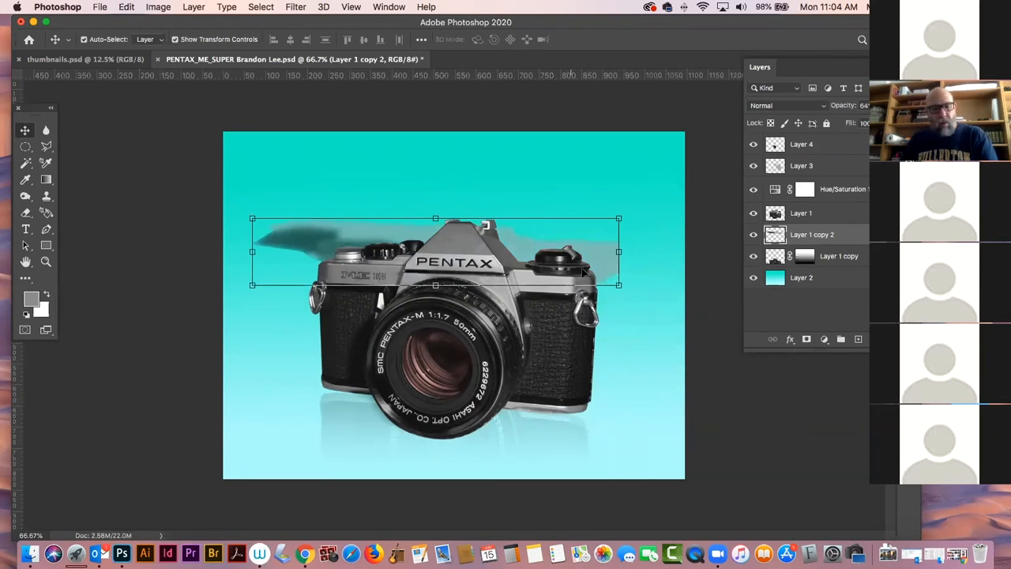
key("super+space")
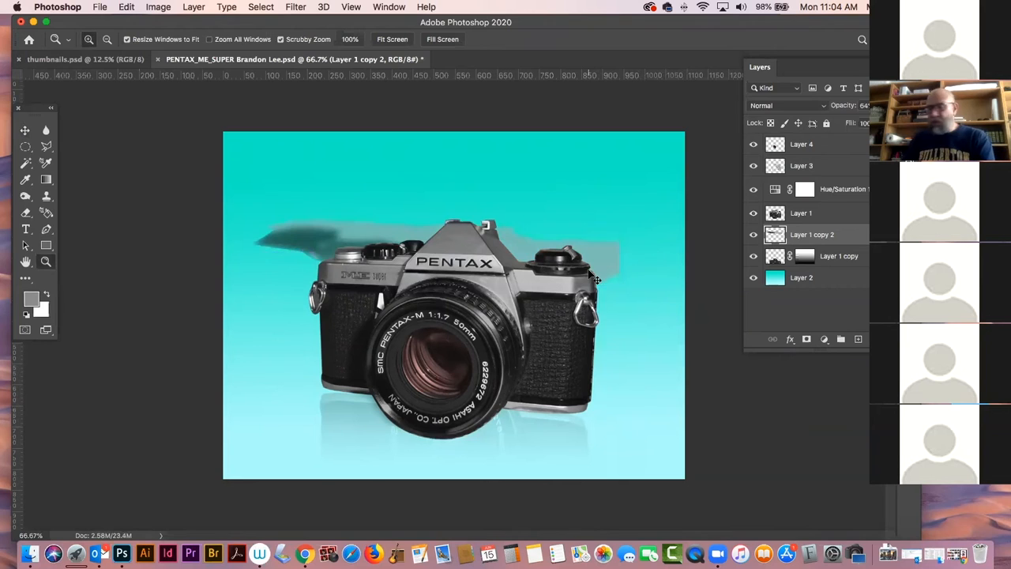
key("super+z")
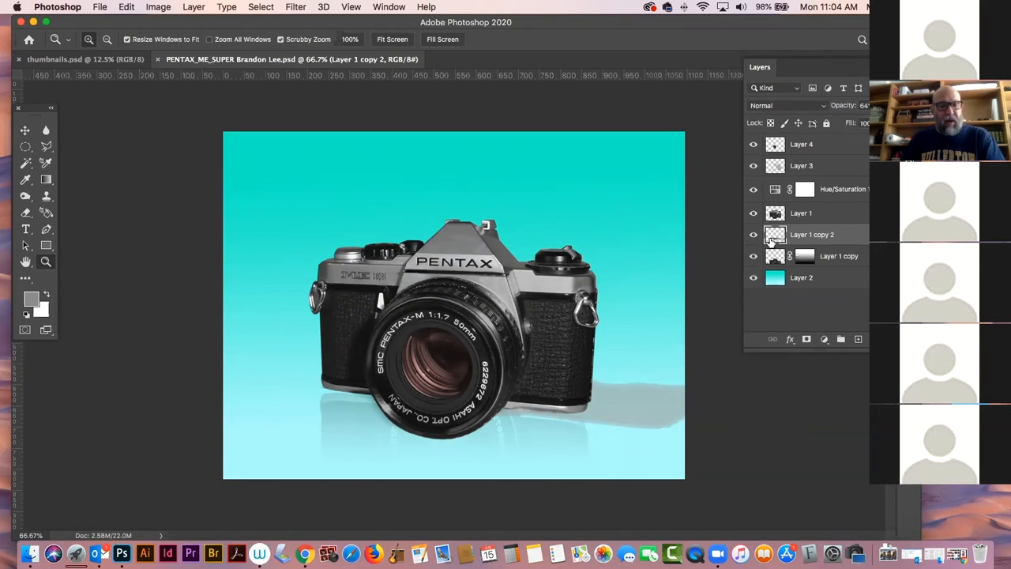
- Load the cast shadow on Layer 1 copy 2 as a selection and choose yellow as the foreground color
left_click(775, 238, "super")
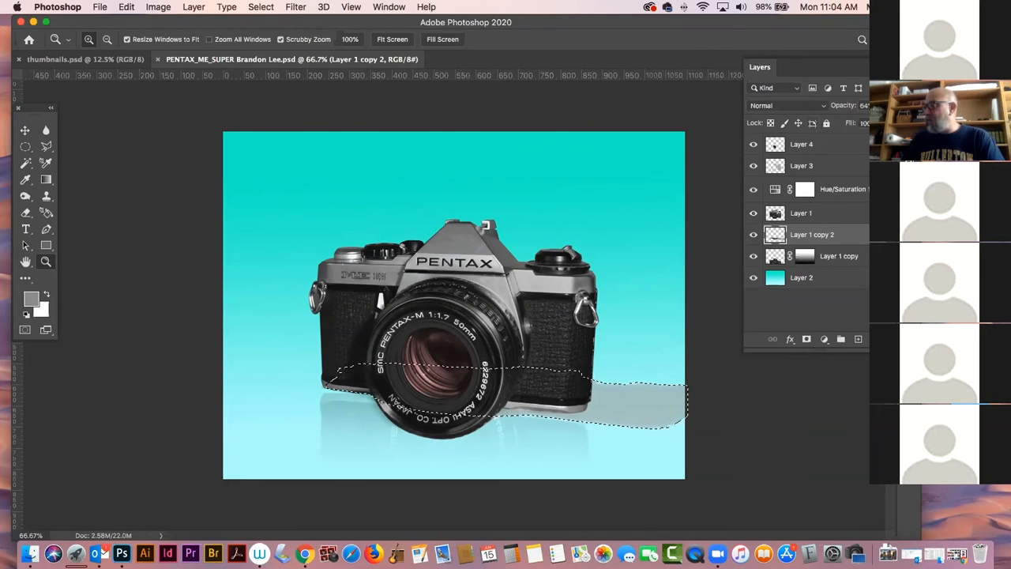
key("F7")
left_click(800, 114)
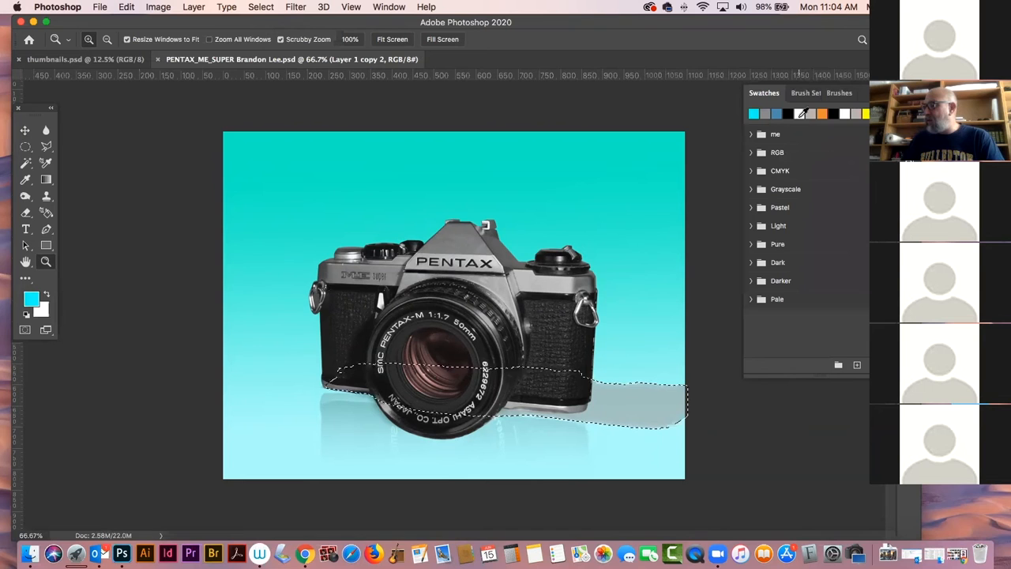
left_click(866, 114)
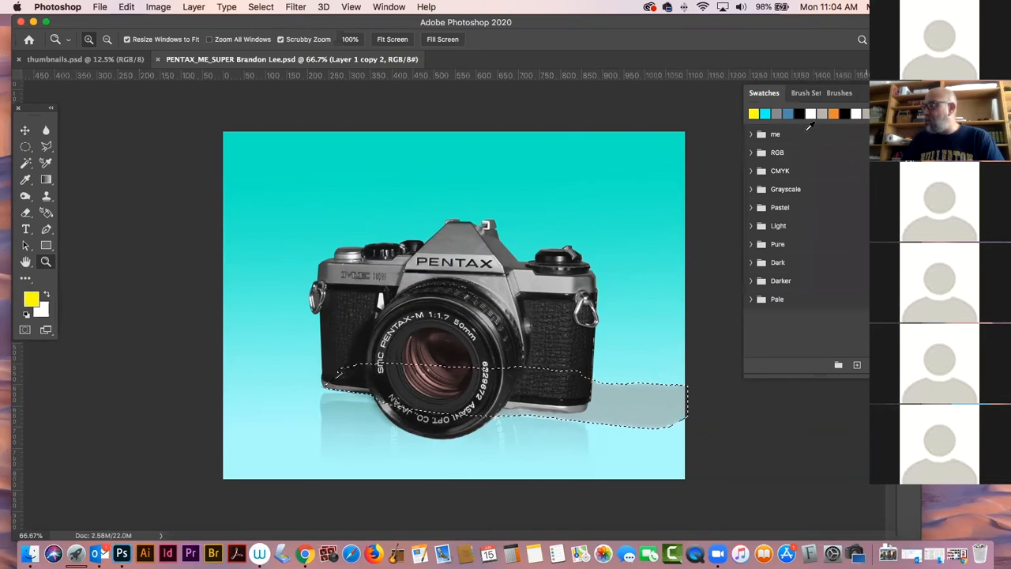
- Fill the selected shadow with the yellow foreground color in Normal mode at 100% opacity
left_click(128, 8)
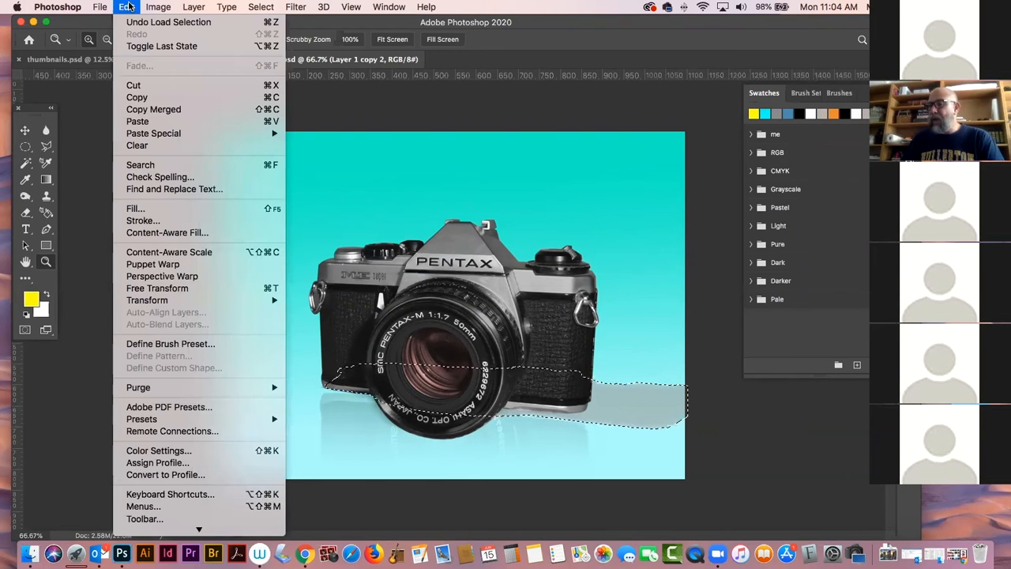
left_click(129, 210)
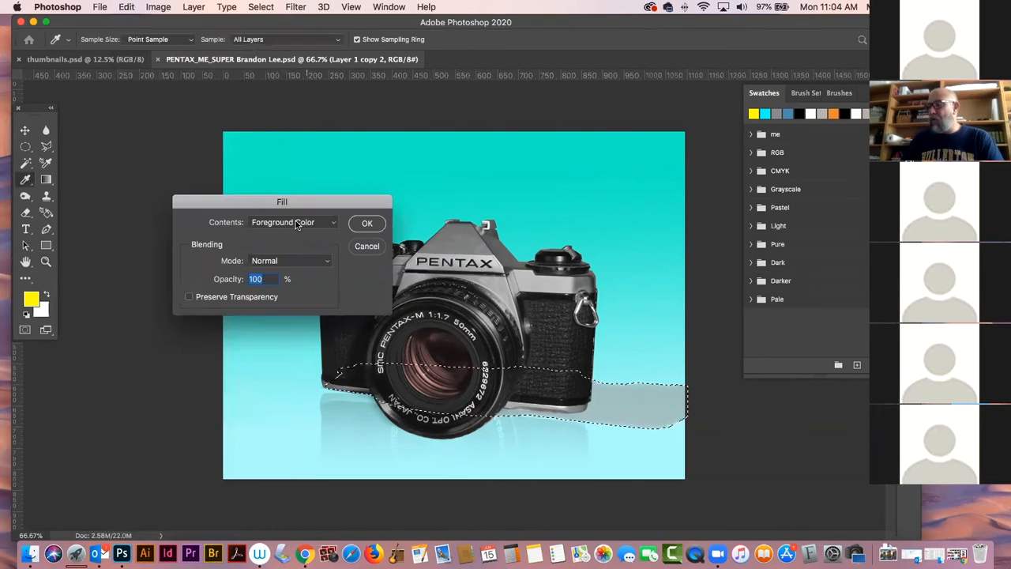
left_click(365, 223)
key("z")
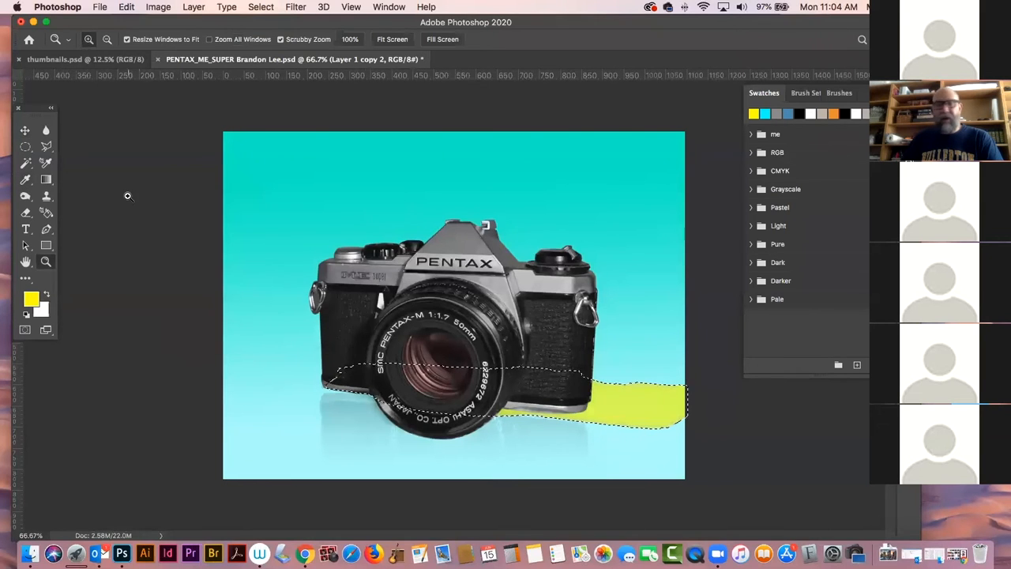
key("super+equal")
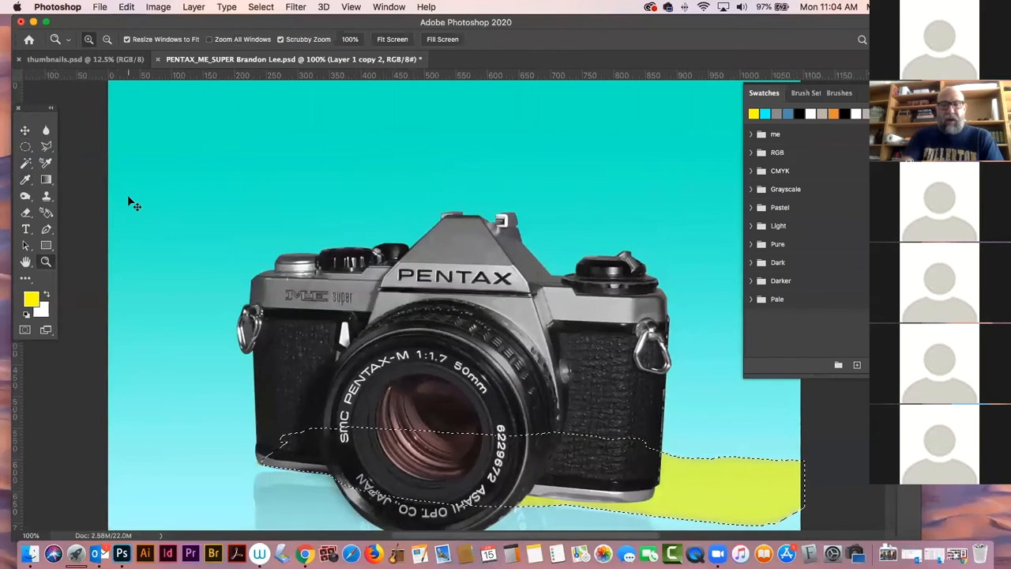
key("super+minus")
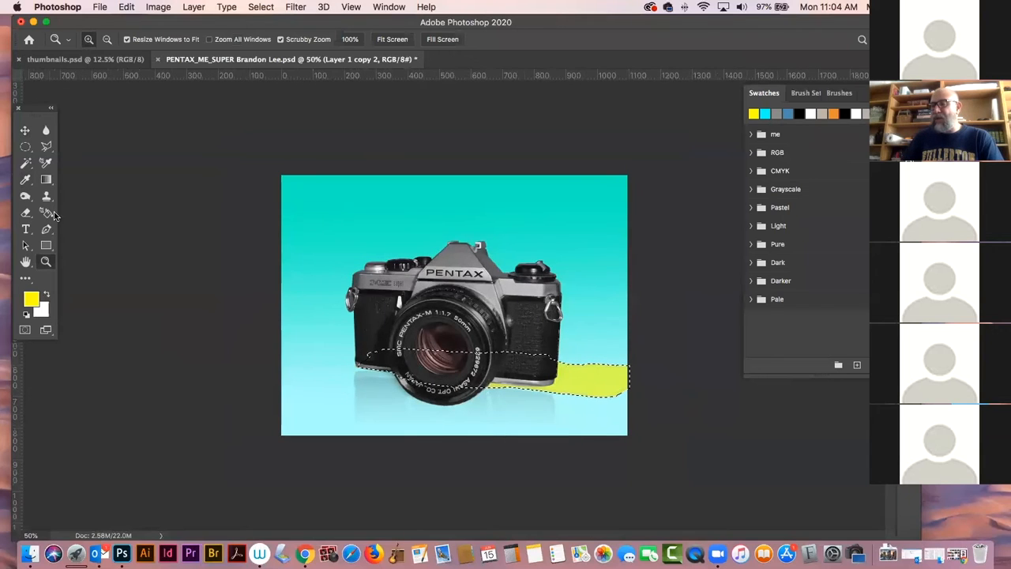
- Undo the yellow fill and fill the shadow selection on Layer 1 copy 2 with the white background color
left_click(26, 133)
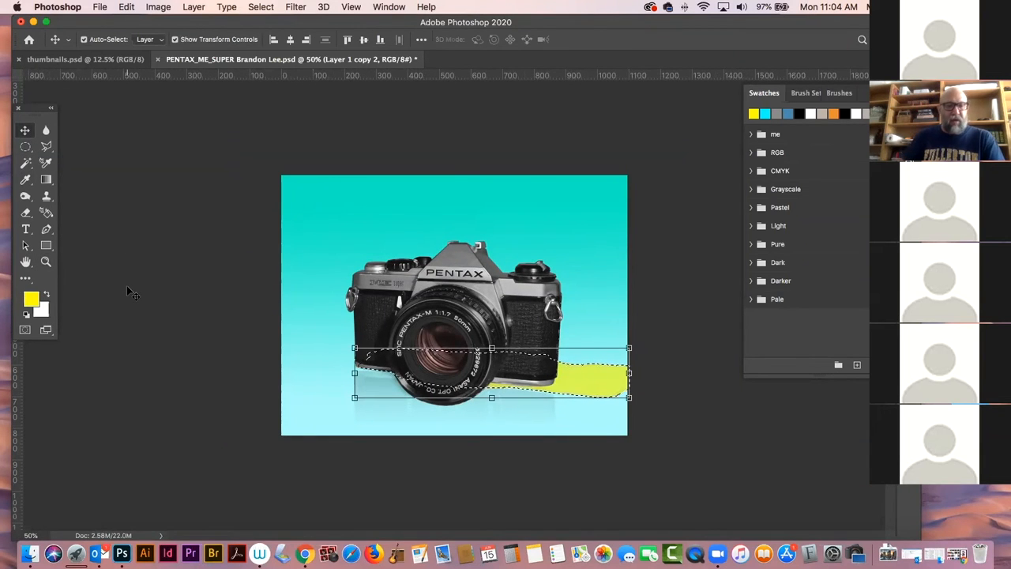
key("super+z")
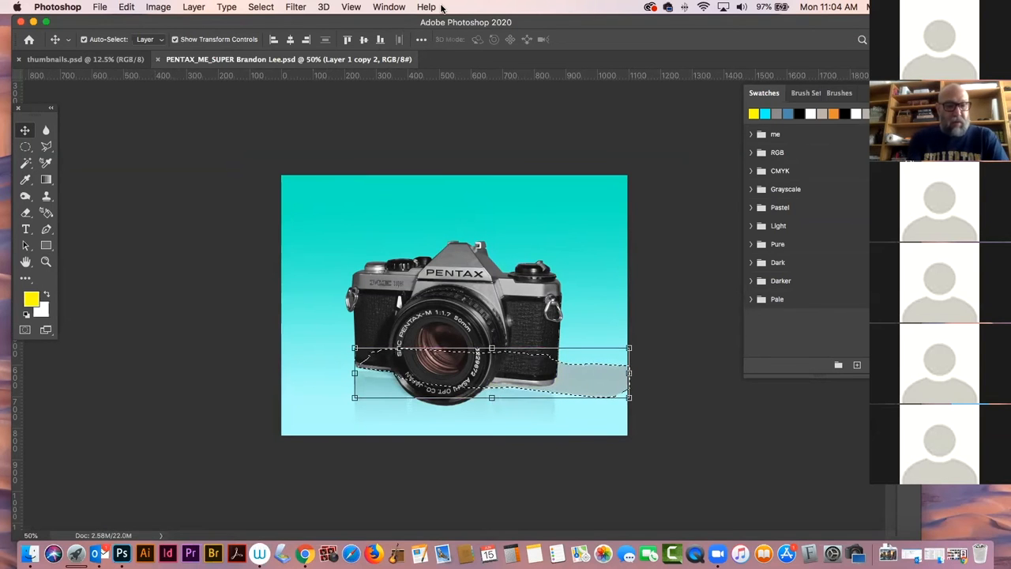
key("super+shift+z")
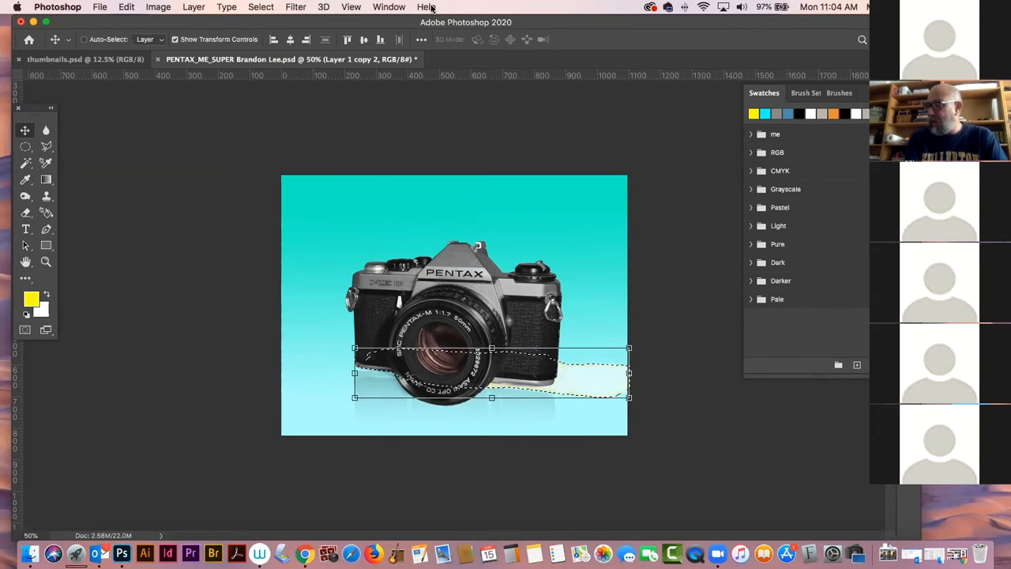
key("super")
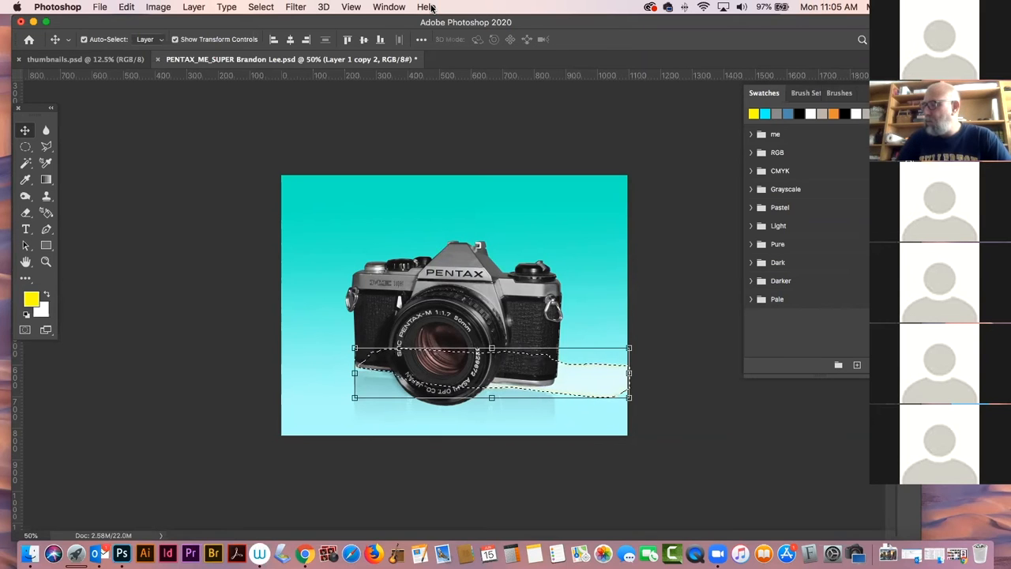
- Deselect the cast shadow area and examine the camera body up close
left_click(249, 171)
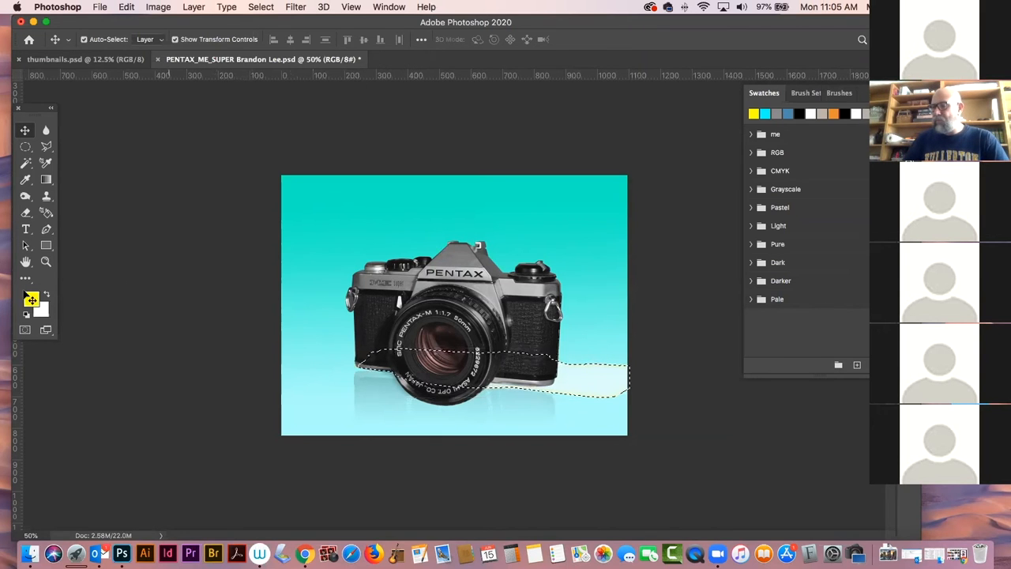
left_click(46, 262)
left_click_drag(522, 274, 578, 316)
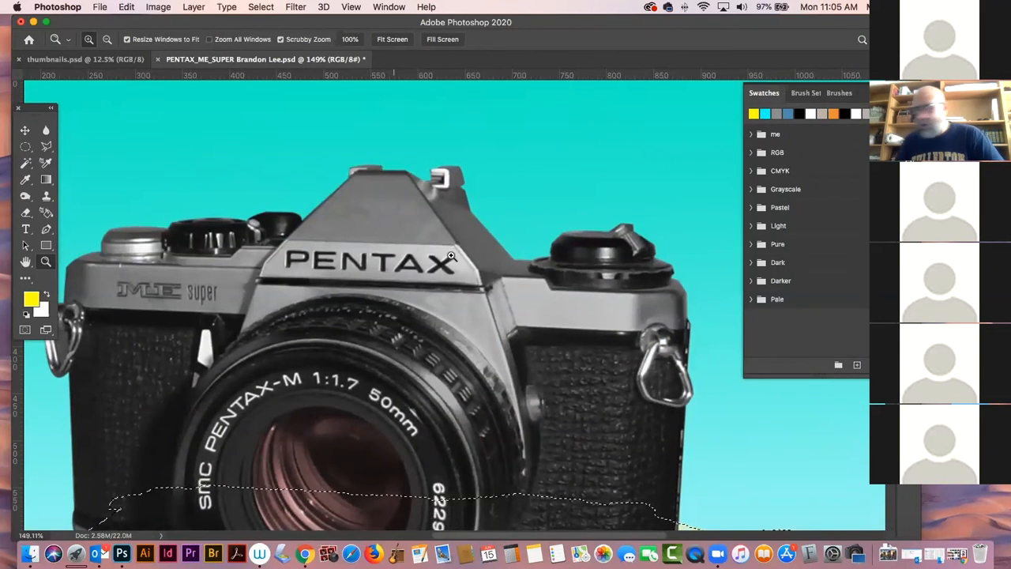
key("super+1")
key("super+minus")
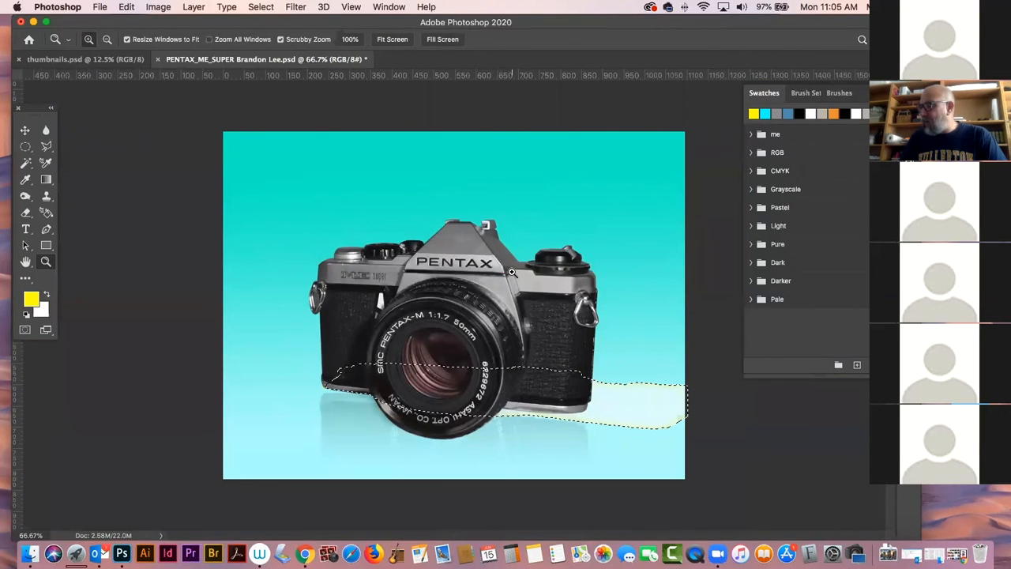
key("super+plus")
key("super+plus")
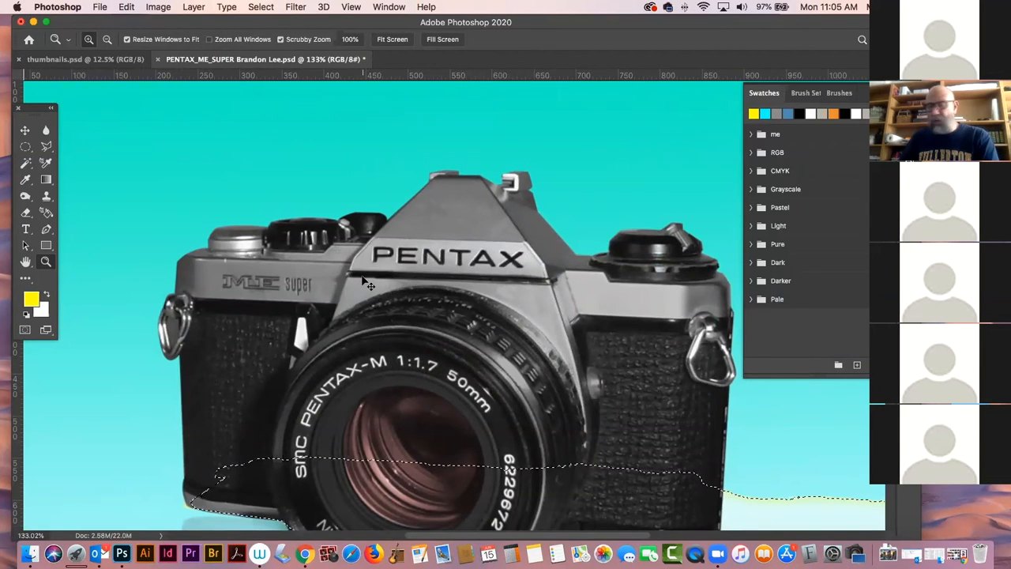
key("super+d")
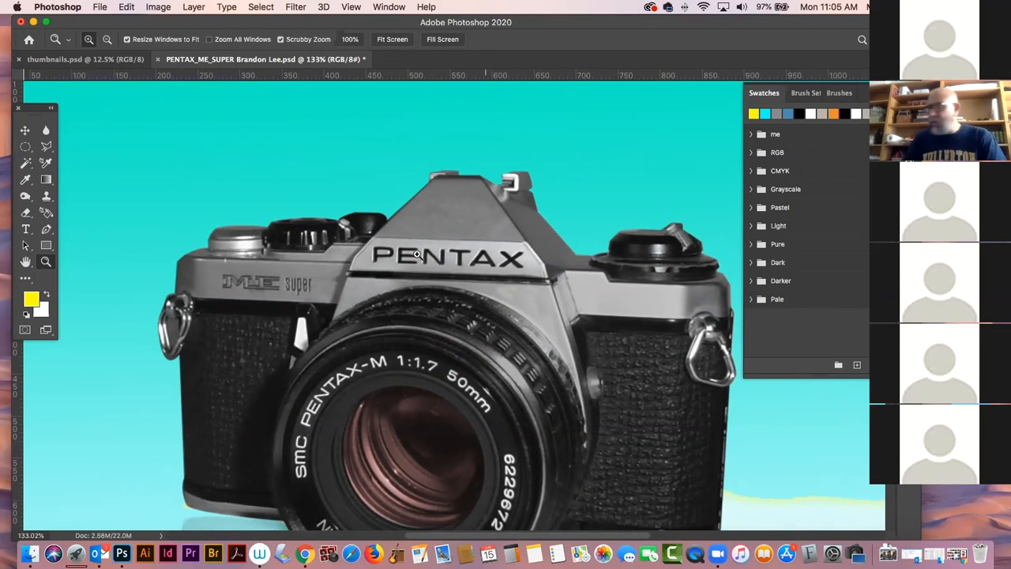
- Select the lens glass layer, Layer 4, directly on the canvas
left_click(24, 131)
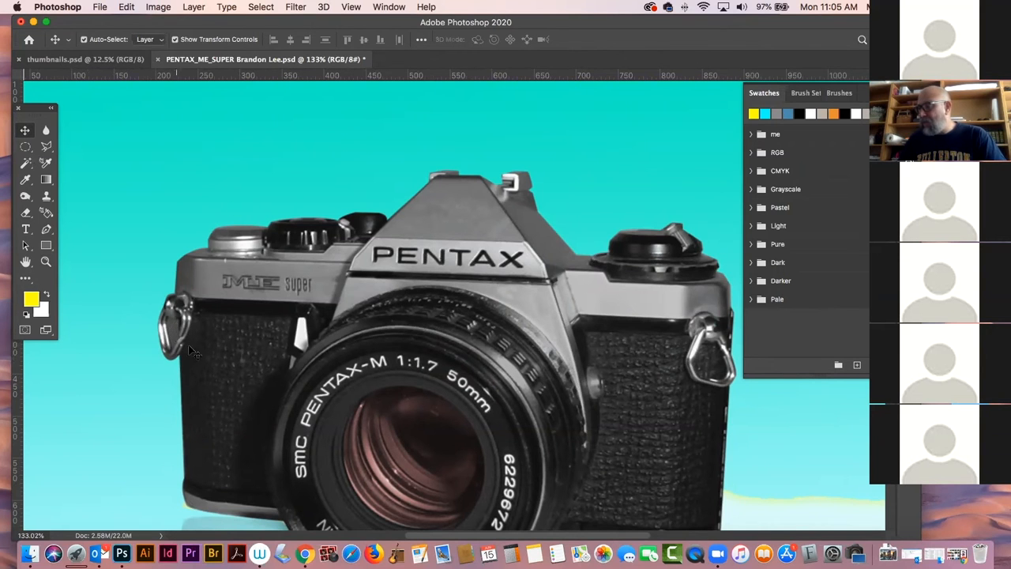
left_click_drag(626, 374, 580, 217)
key("super+r")
left_click(390, 306)
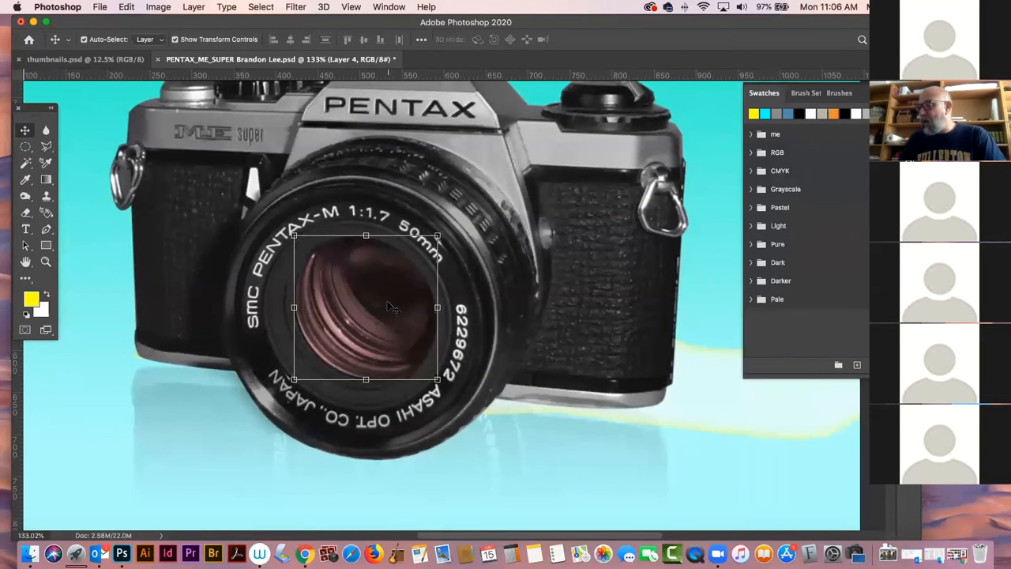
left_click_drag(544, 231, 550, 349)
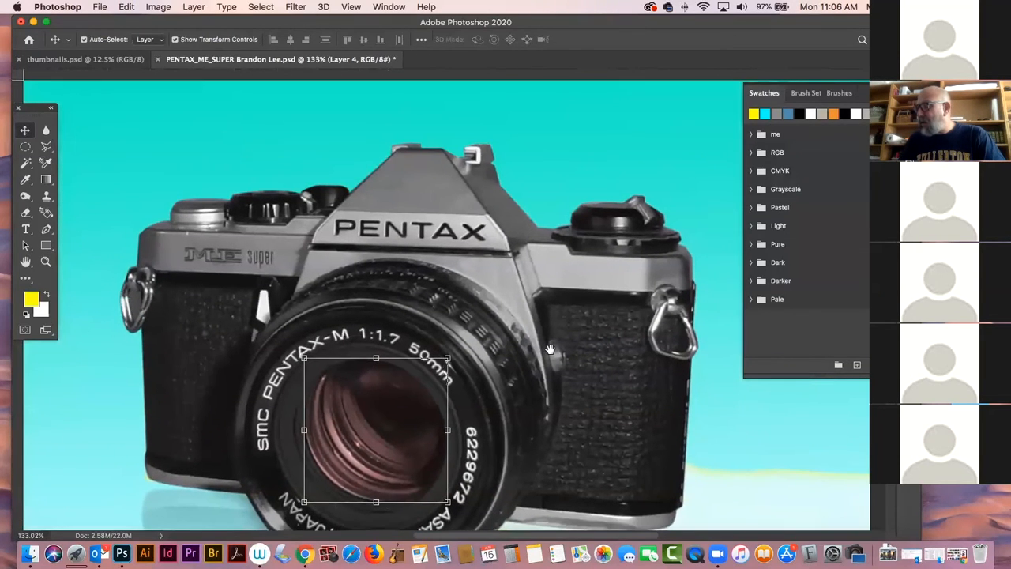
- Activate the Dodge tool and reduce its brush size to 8
left_click(26, 198)
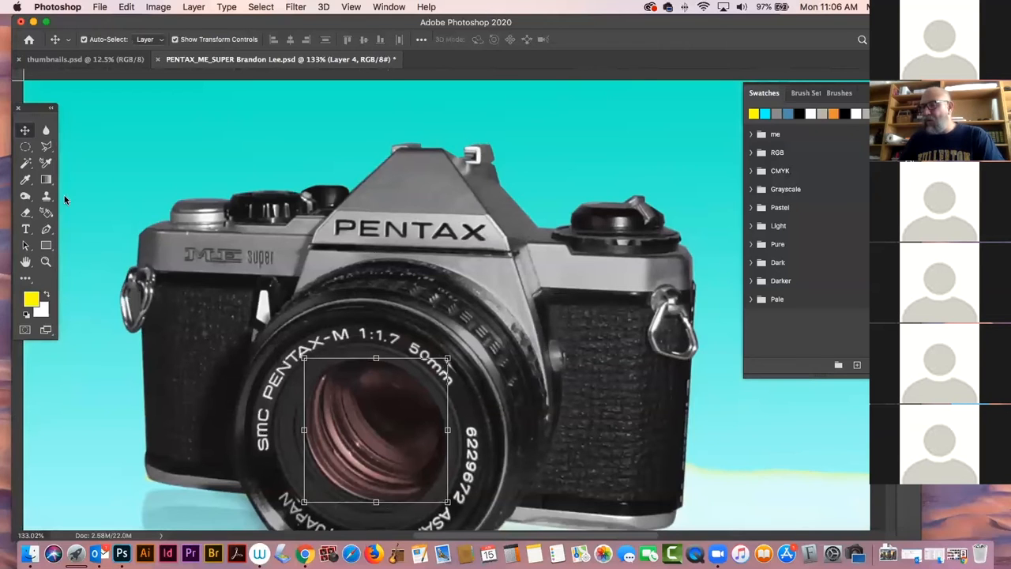
key("super+r")
left_click(26, 197)
left_click(68, 208)
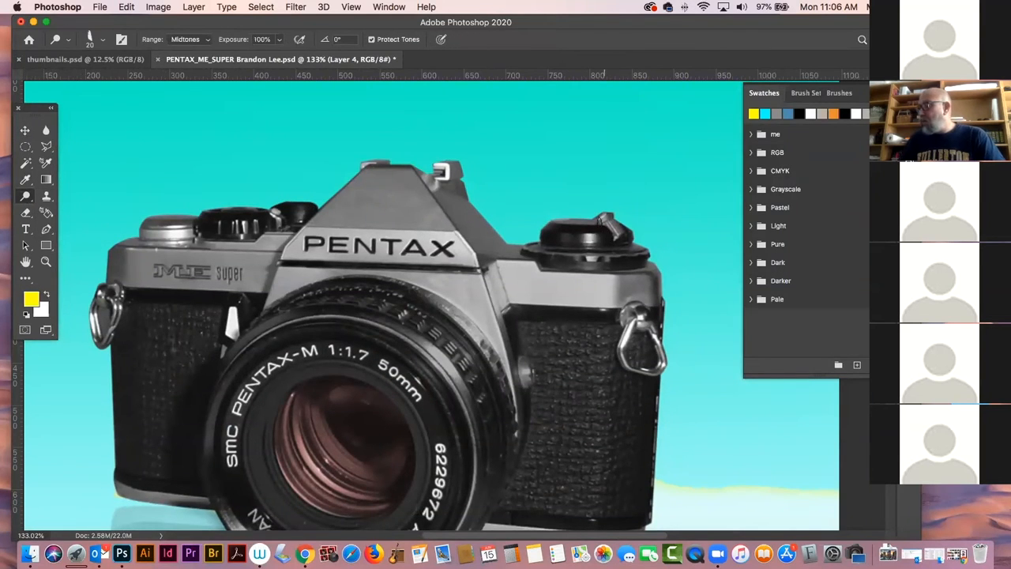
key("bracketleft")
key("bracketleft")
key("bracketleft")
key("bracketleft")
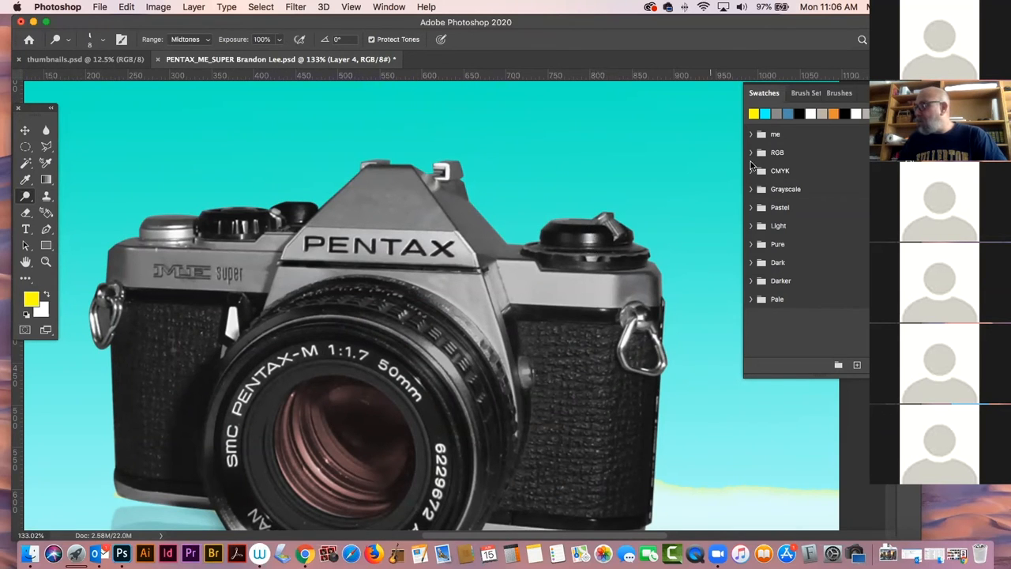
- Merge all the layers above the Layer 2 gradient background, from Layer 4 down to Layer 1 copy, into one
key("F7")
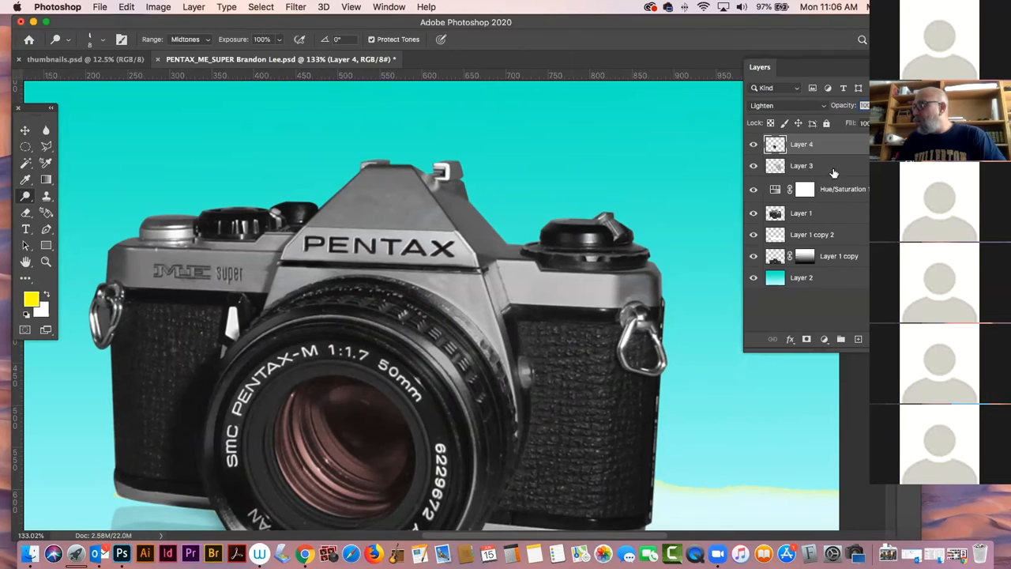
left_click(858, 260, "shift")
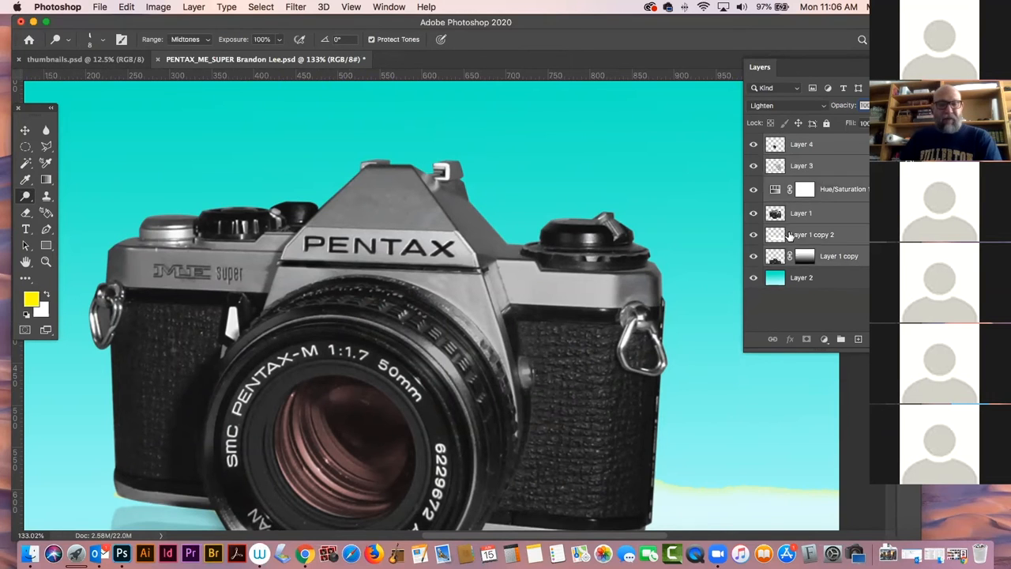
key("super+e")
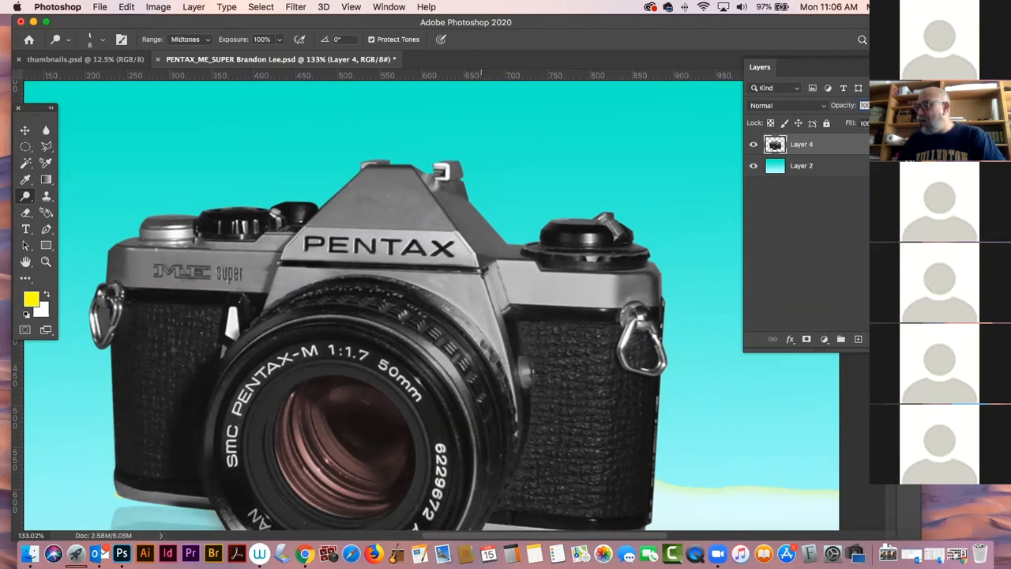
- Dodge thin highlights along the metal housing's edge beside the lens and beneath the PENTAX nameplate
left_click_drag(488, 302, 510, 369)
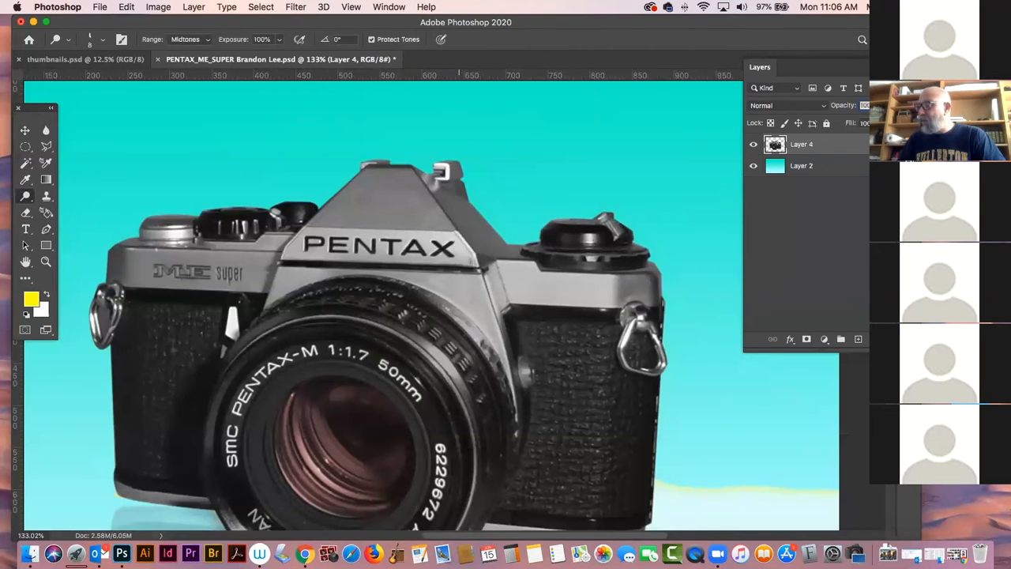
left_click_drag(480, 274, 483, 276)
left_click_drag(343, 268, 482, 274)
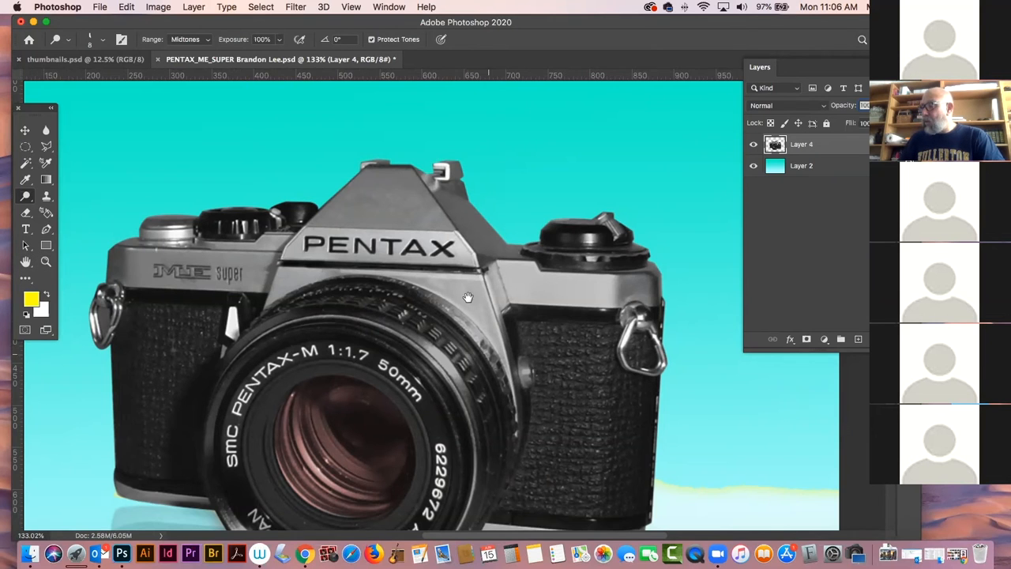
left_click_drag(457, 314, 424, 202)
key("super+r")
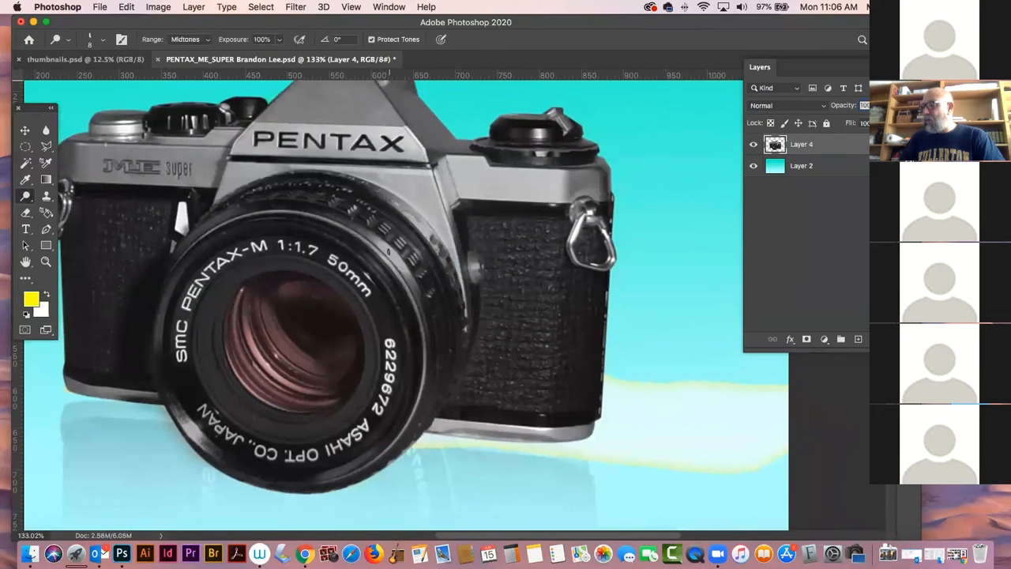
key("super+minus")
key("super+minus")
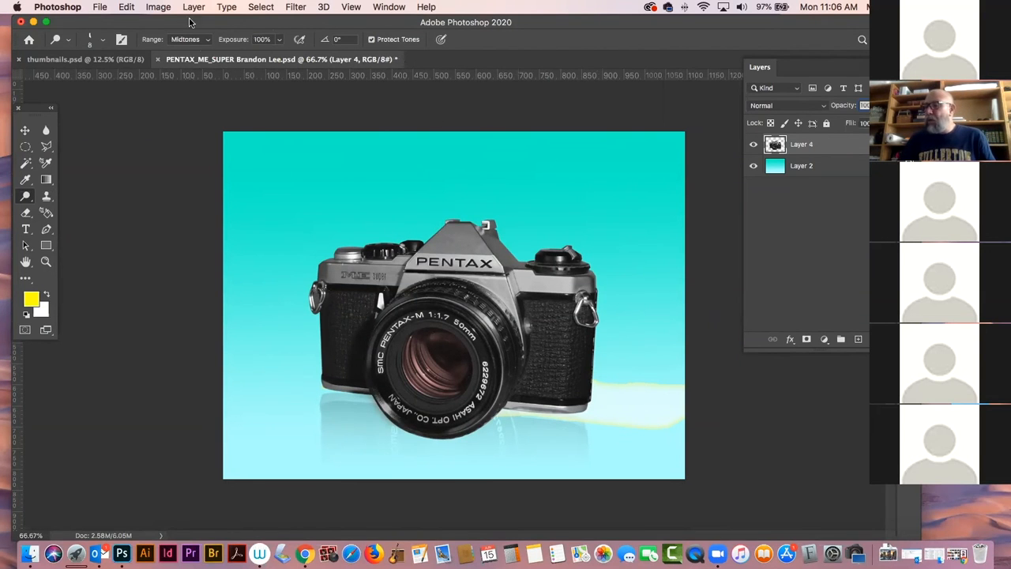
- Close the PENTAX_ME_SUPER document without saving its changes
left_click(159, 59)
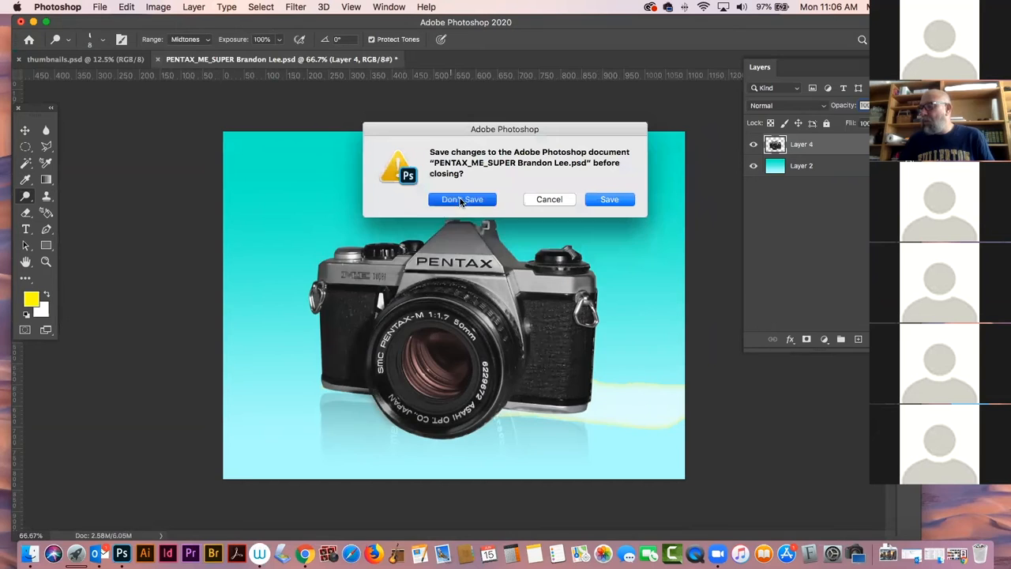
left_click(463, 199)
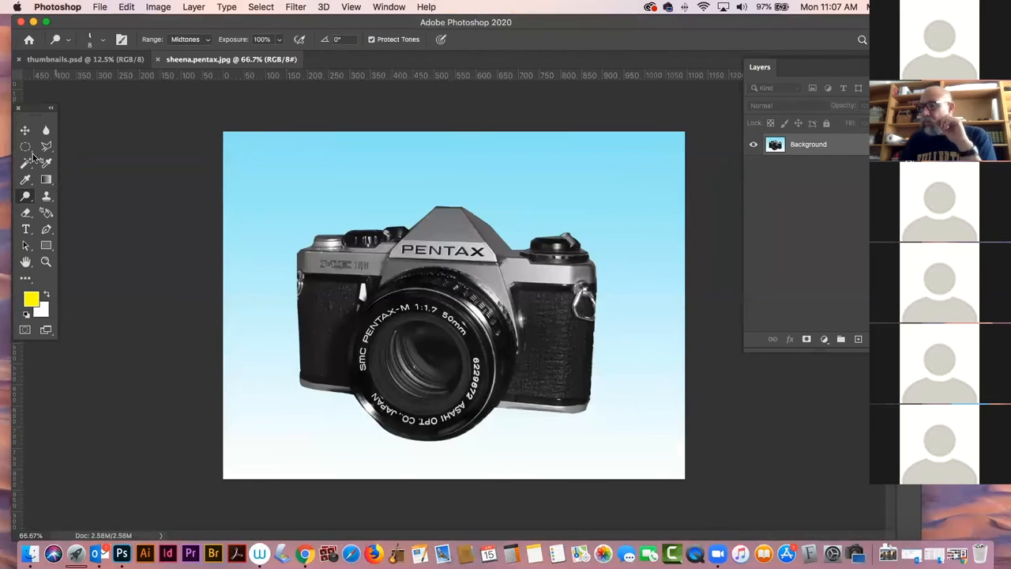
- Try to move the camera on the Background layer of the JPEG submission
left_click(25, 131)
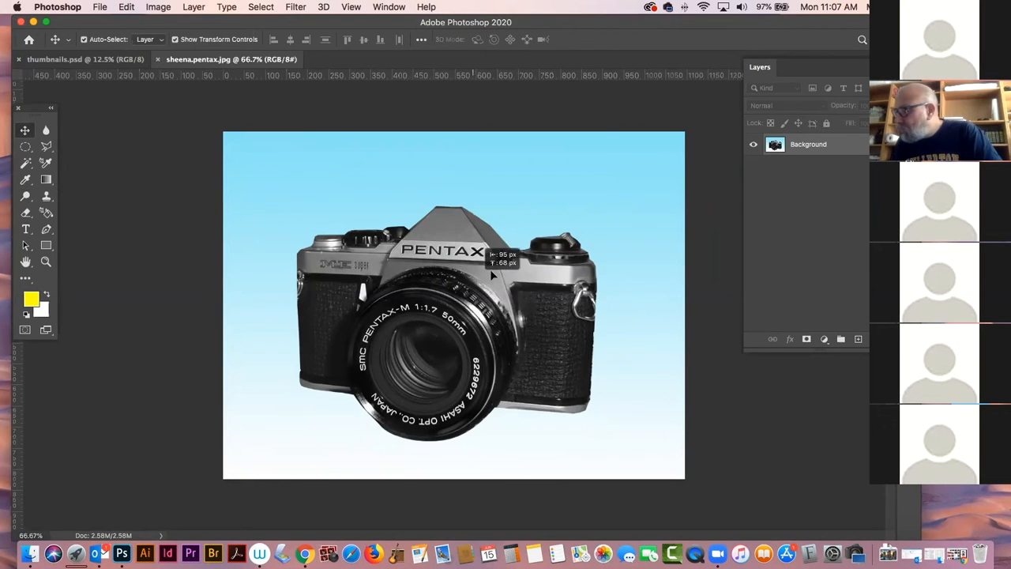
left_click_drag(489, 261, 520, 301)
left_click(483, 234)
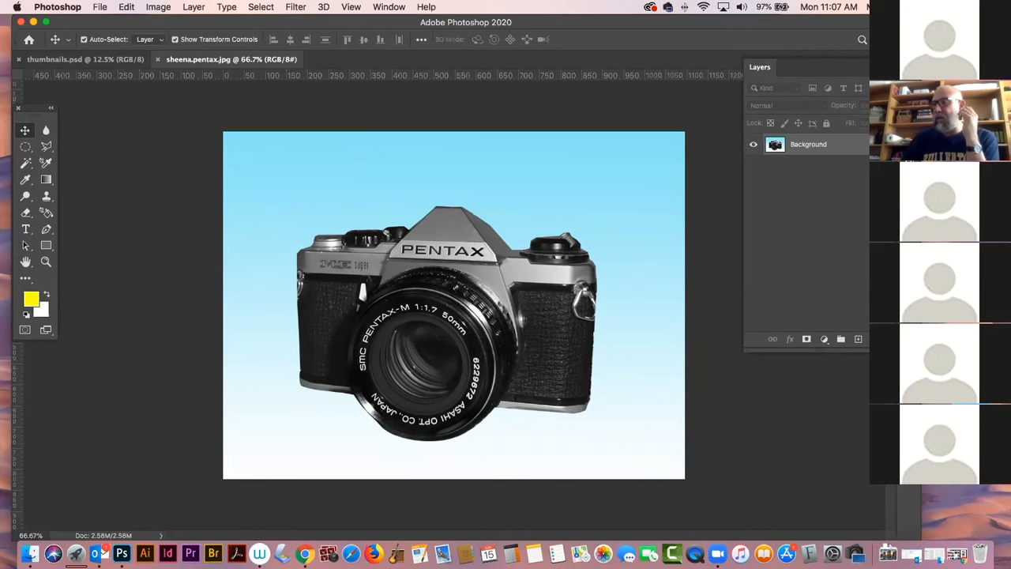
- Start saving the Pentax JPEG on the computer under a new format, choose PNG, and cancel the save
left_click(100, 8)
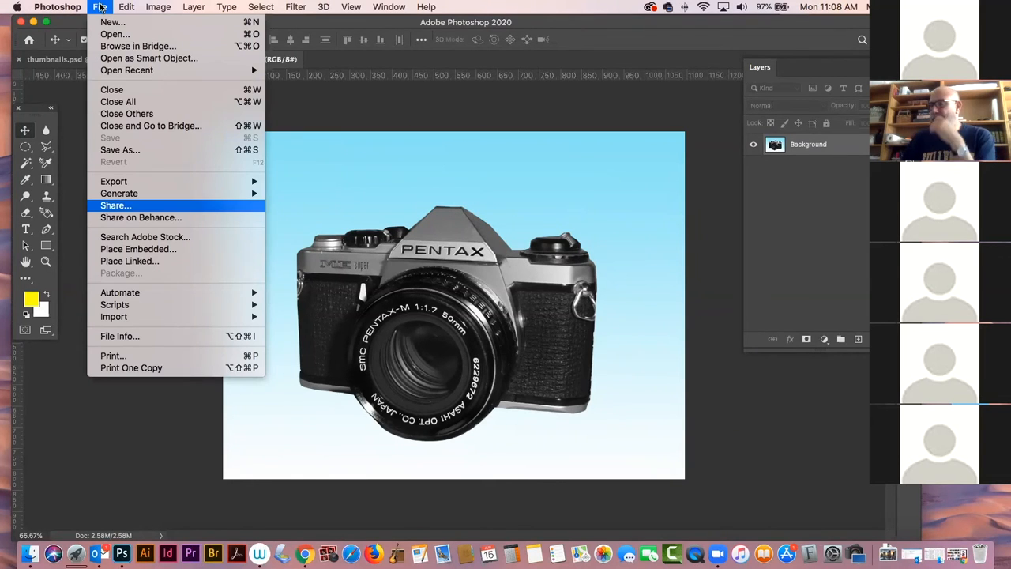
left_click(95, 6)
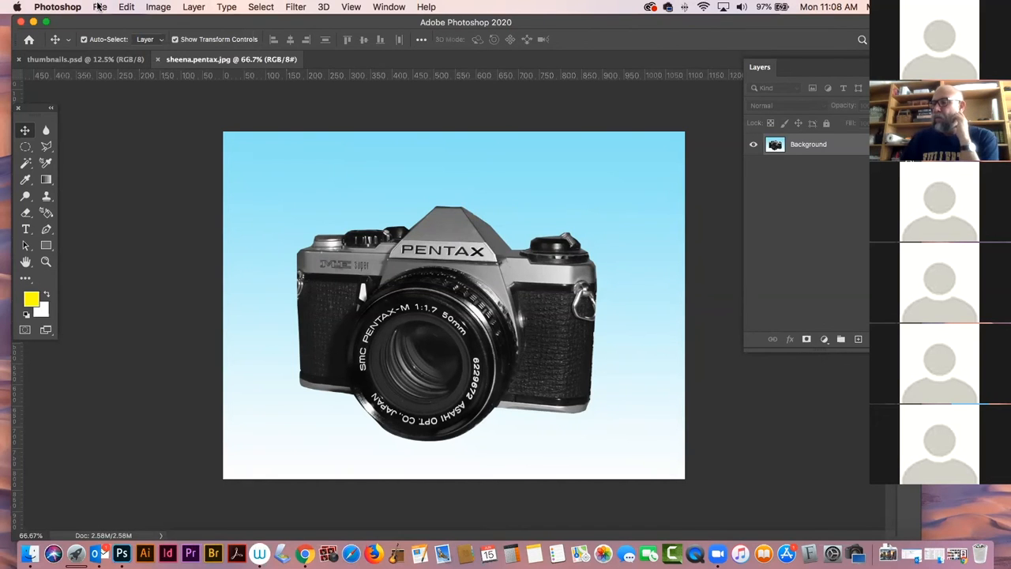
left_click(99, 6)
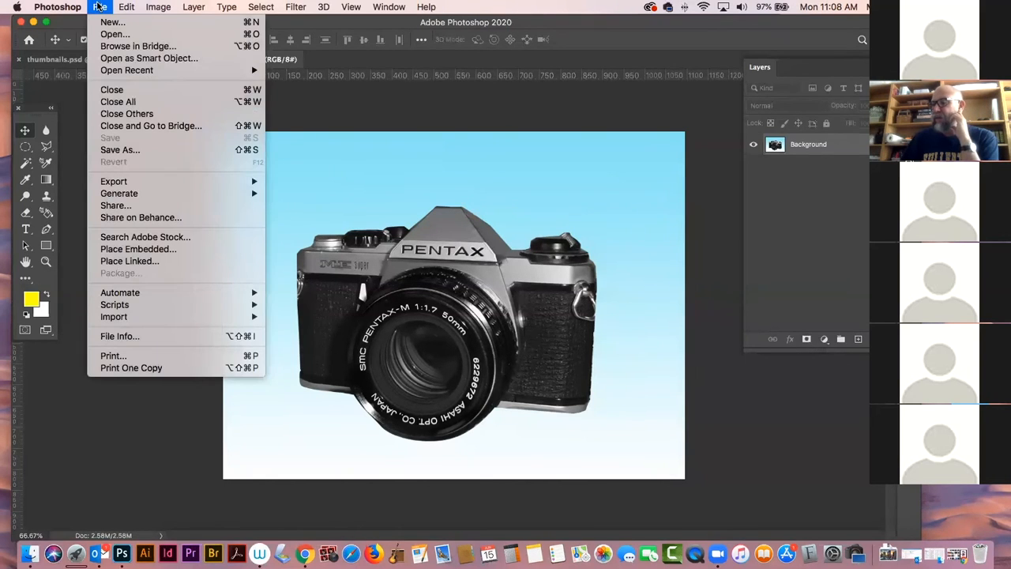
left_click(140, 149)
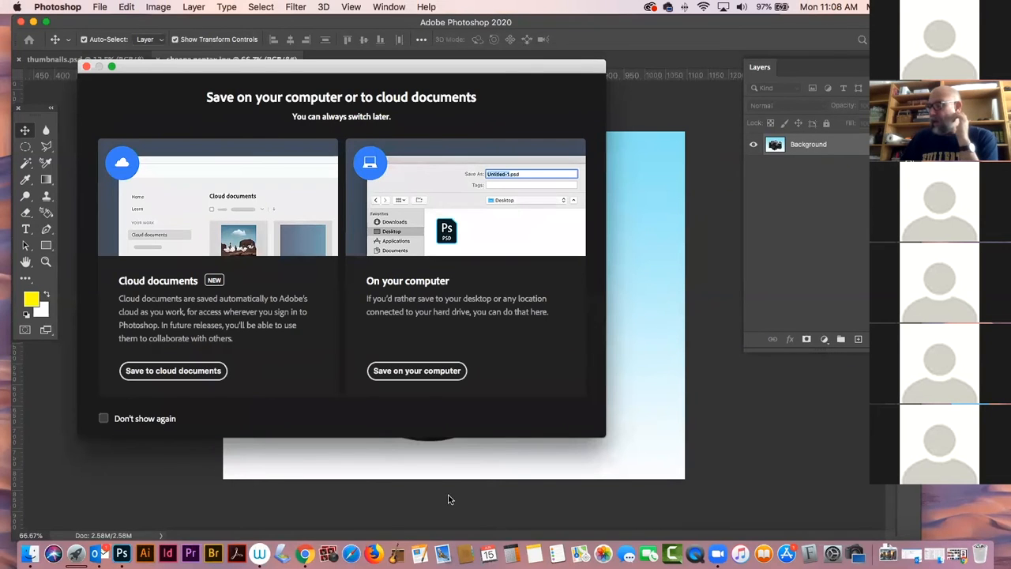
left_click(409, 372)
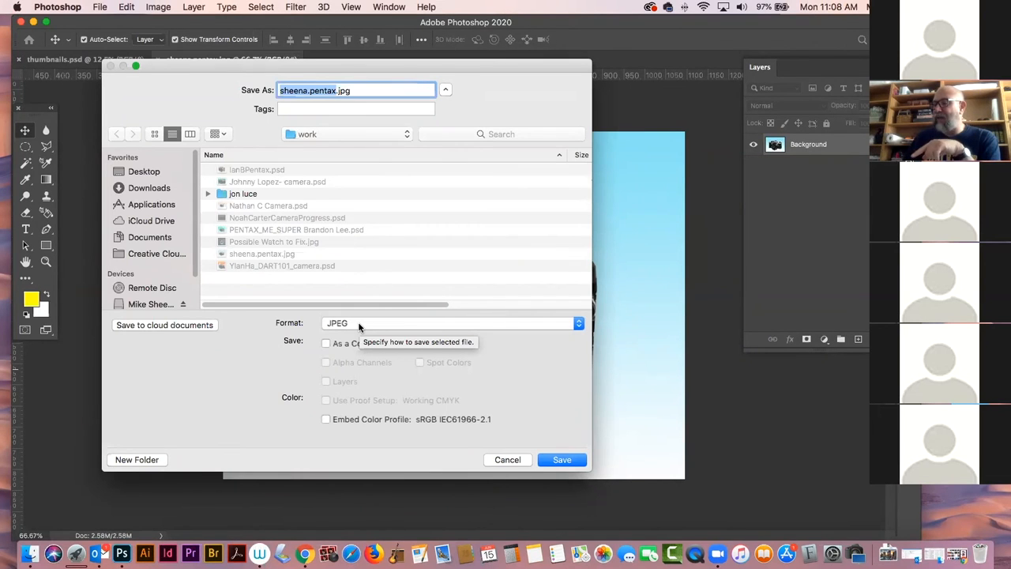
left_click(409, 324)
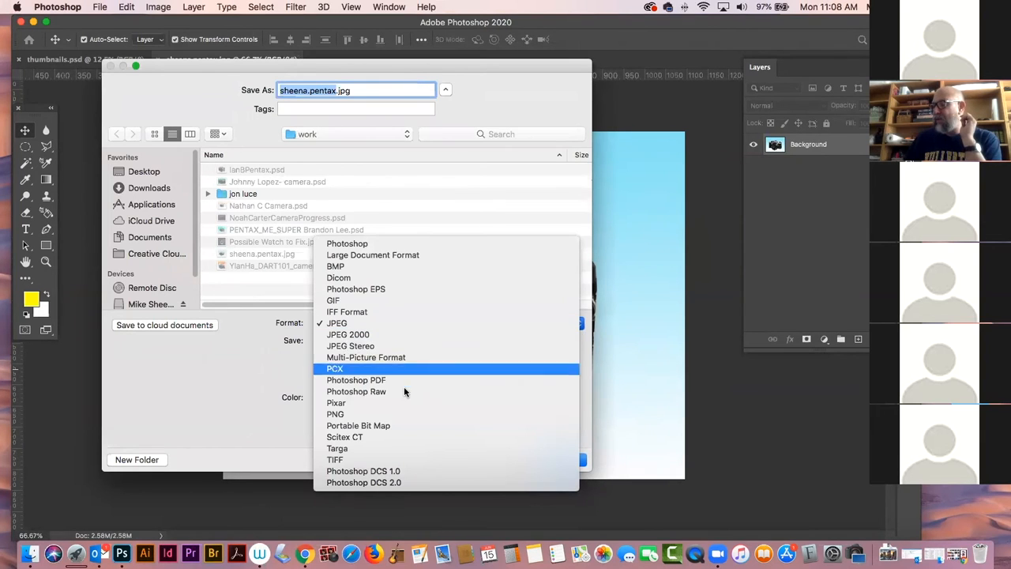
left_click(394, 415)
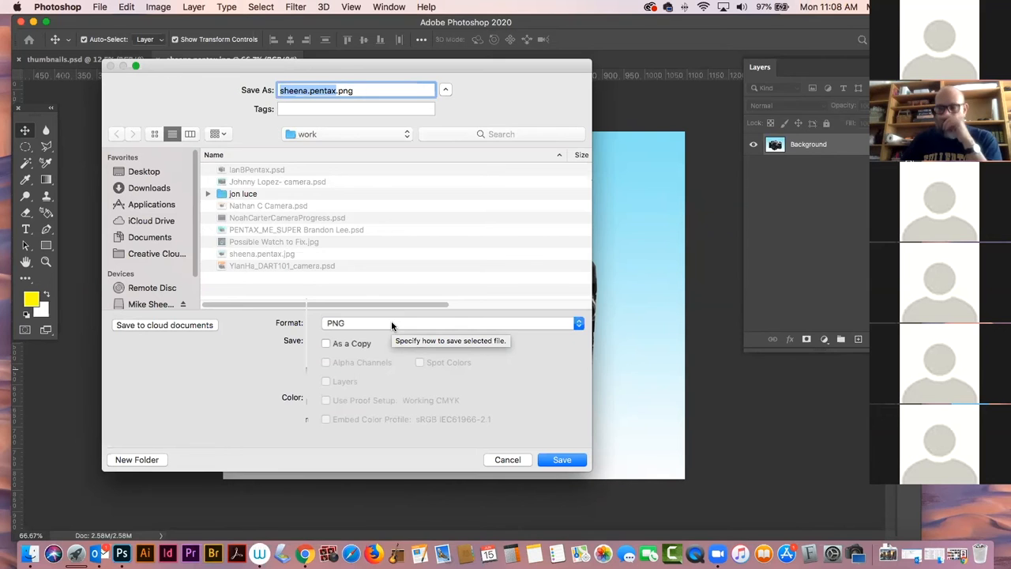
left_click(509, 460)
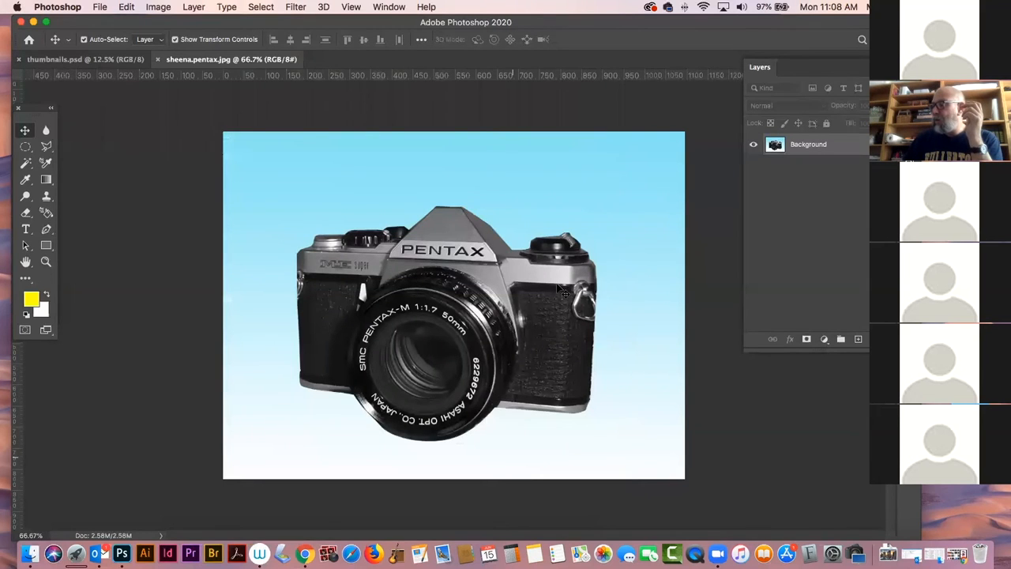
- Convert the Background into a regular layer with the default name, start saving the document on the computer, and cancel the save
double_click(777, 144)
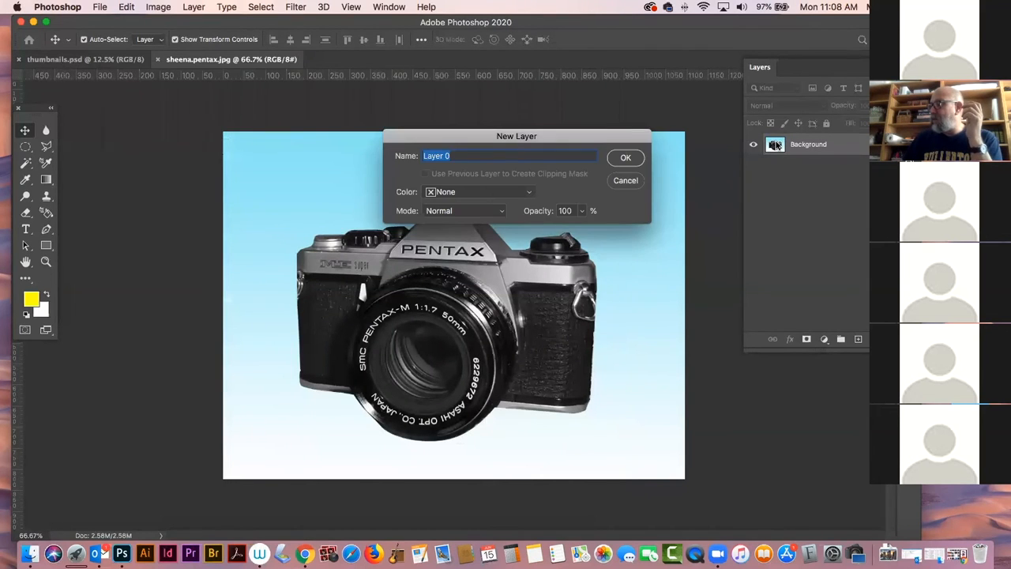
left_click(625, 159)
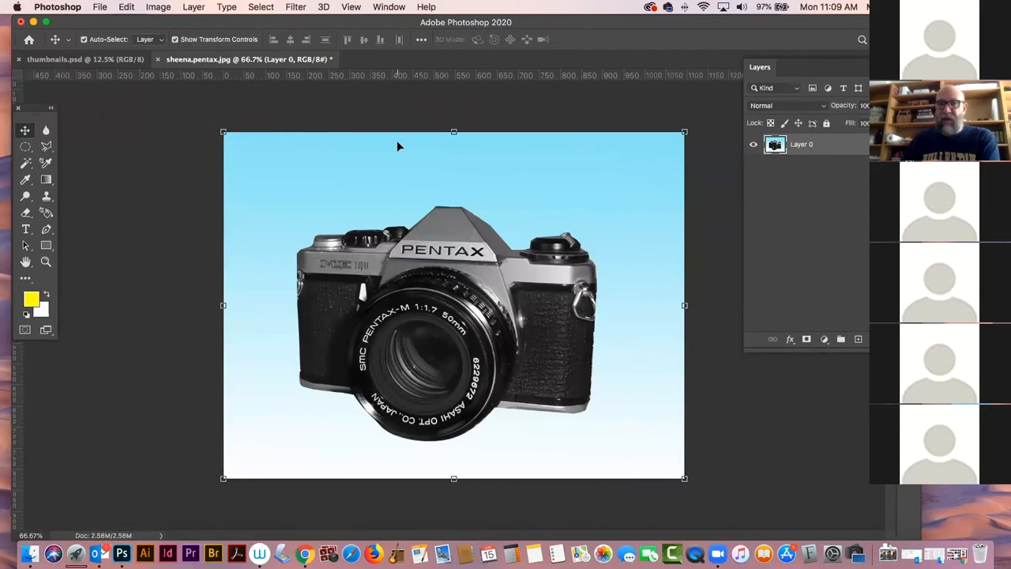
key("super")
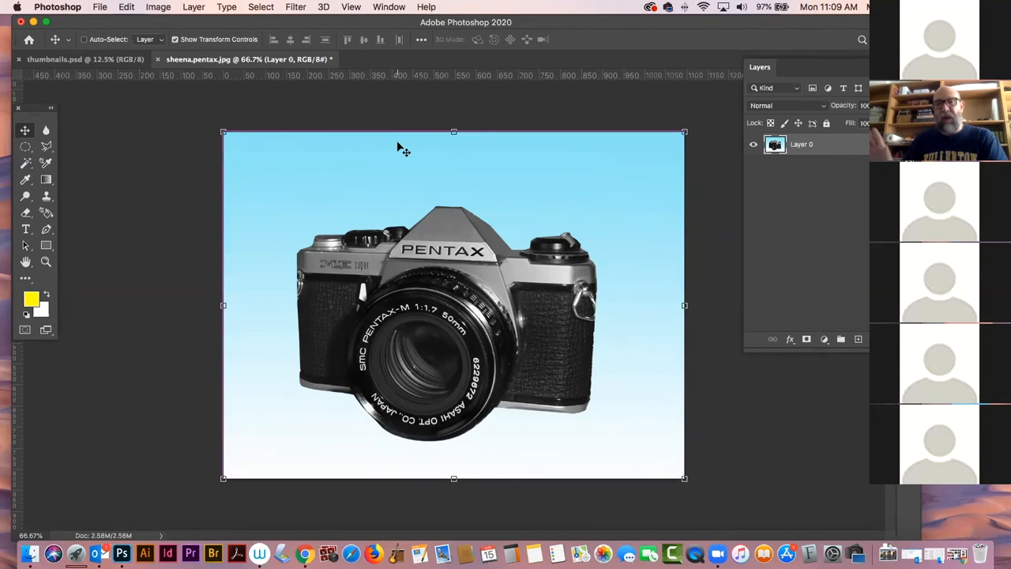
key("super+s")
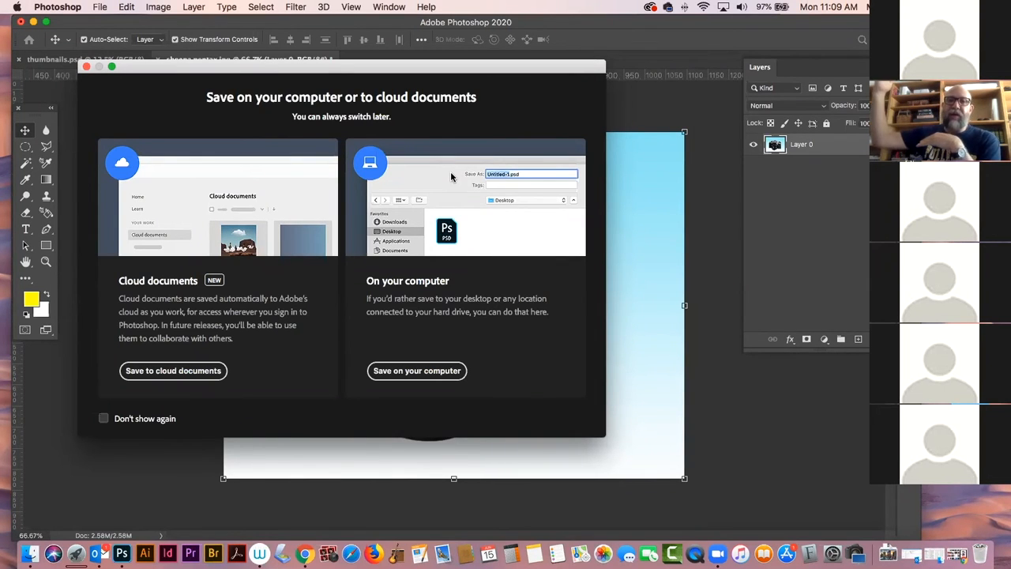
left_click(437, 376)
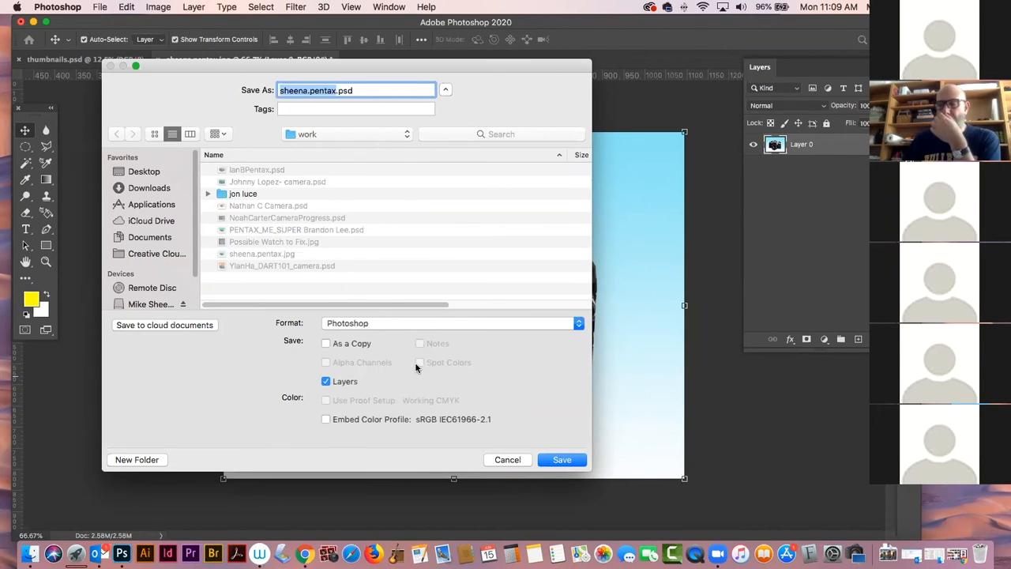
left_click(512, 459)
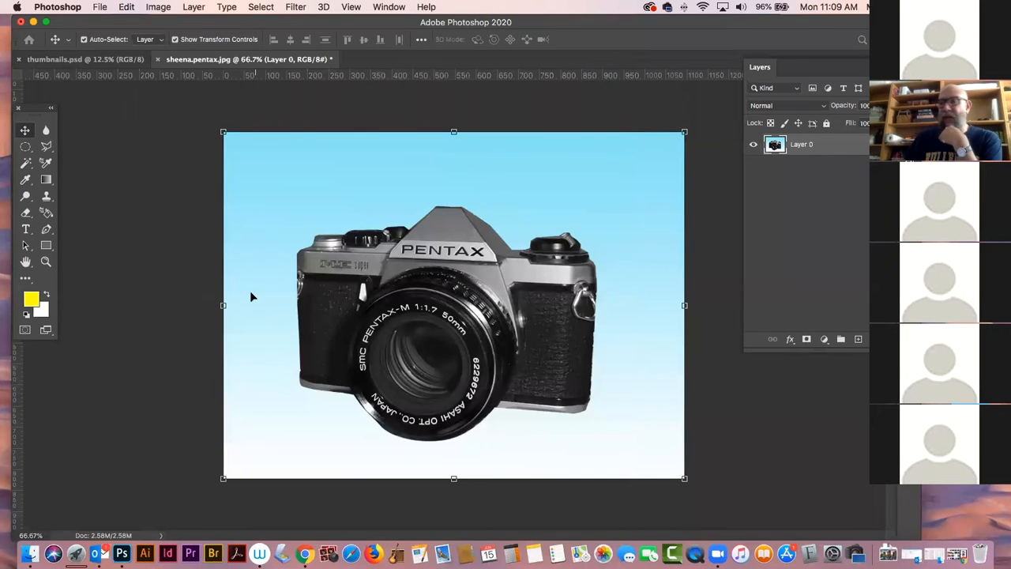
- Dismiss another Save As attempt and flatten the image back to a single Background layer
key("super+shift+s")
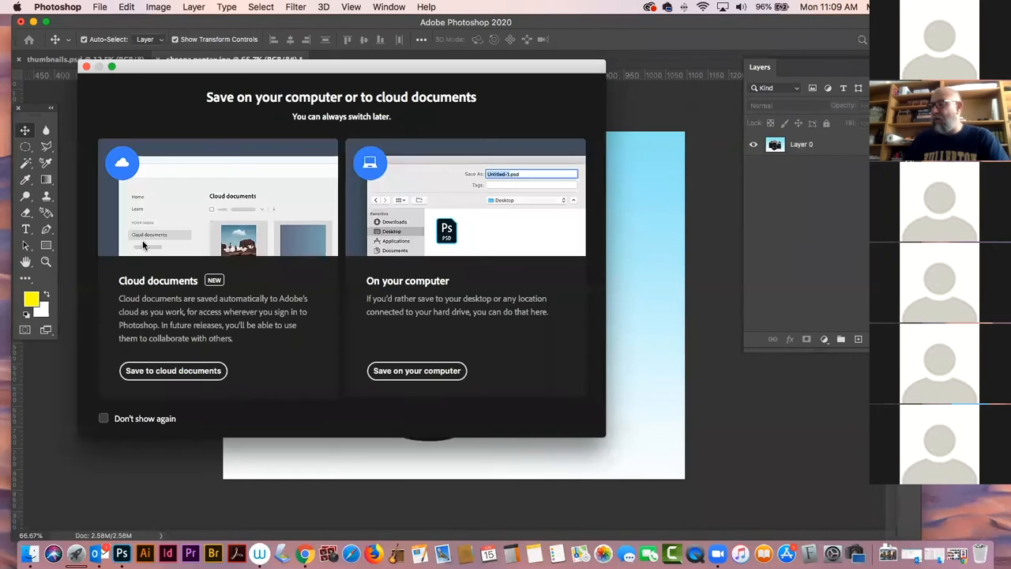
left_click(86, 67)
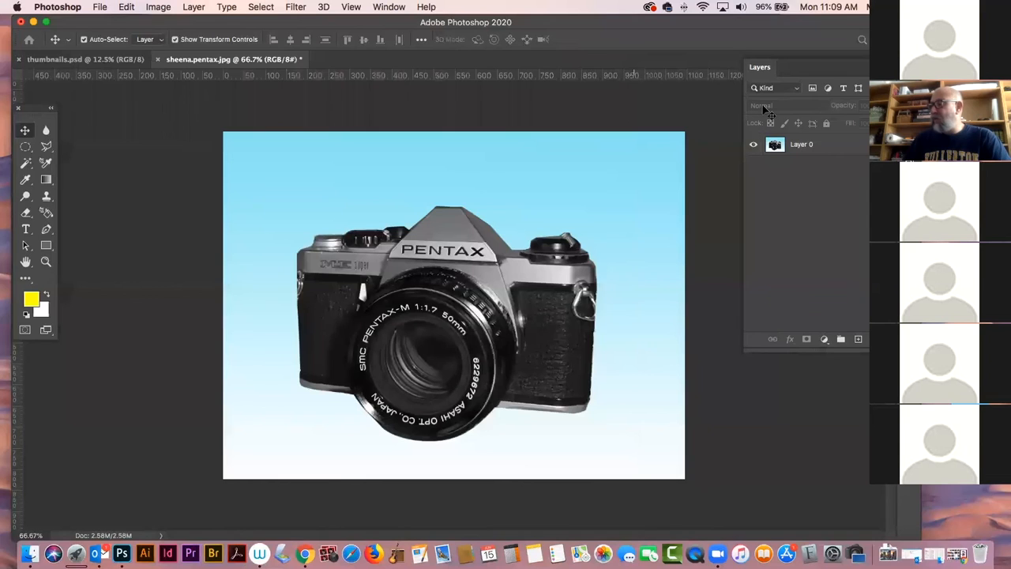
left_click(863, 67)
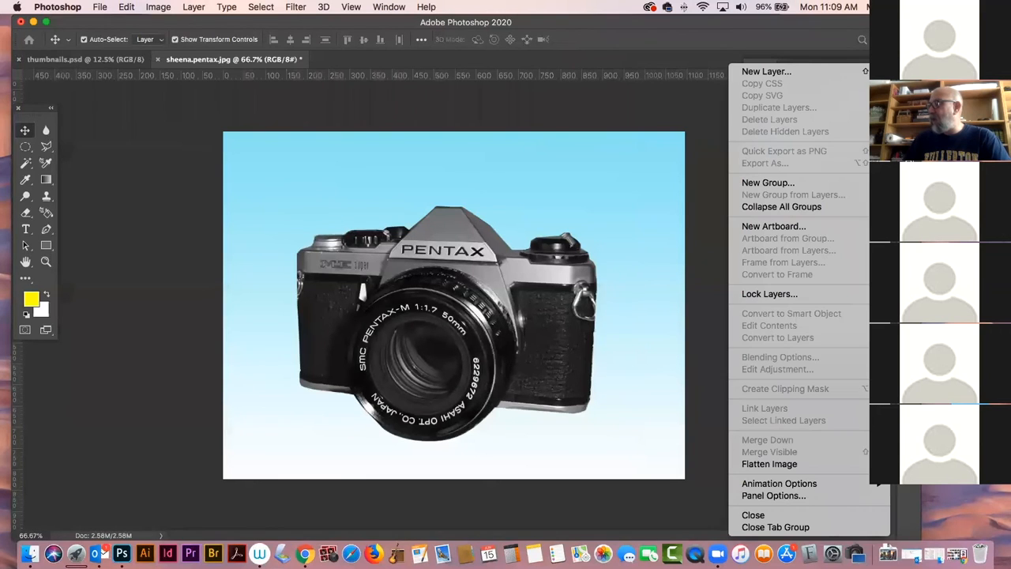
left_click(827, 466)
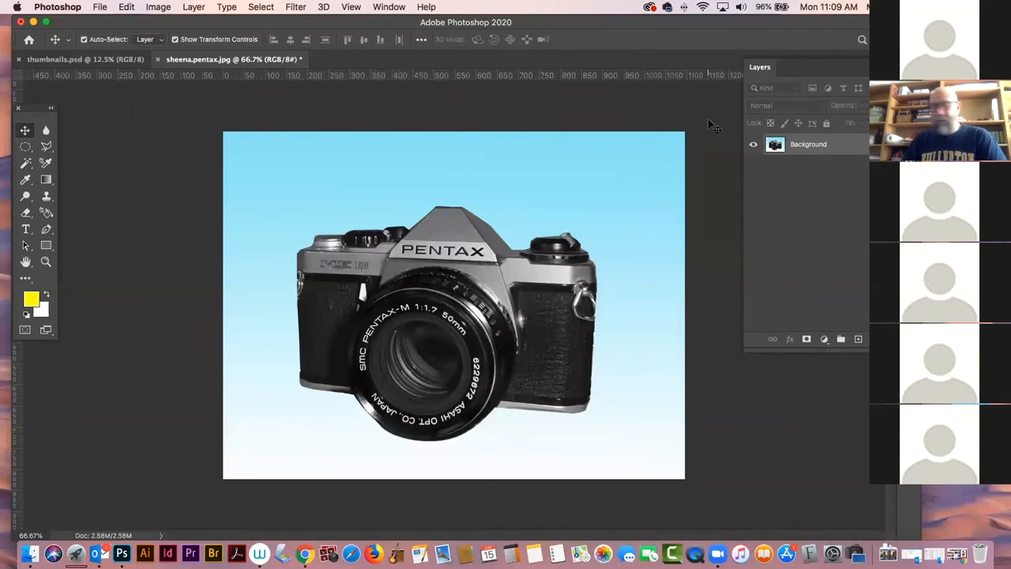
- Save the flattened Pentax JPEG, and open Save As and dismiss it without saving another file
key("h")
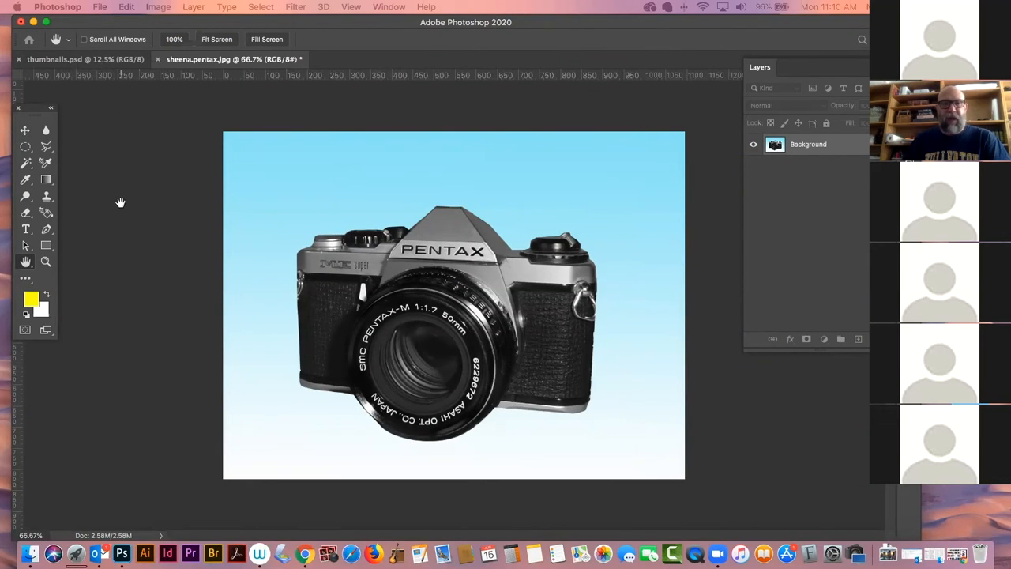
double_click(231, 26)
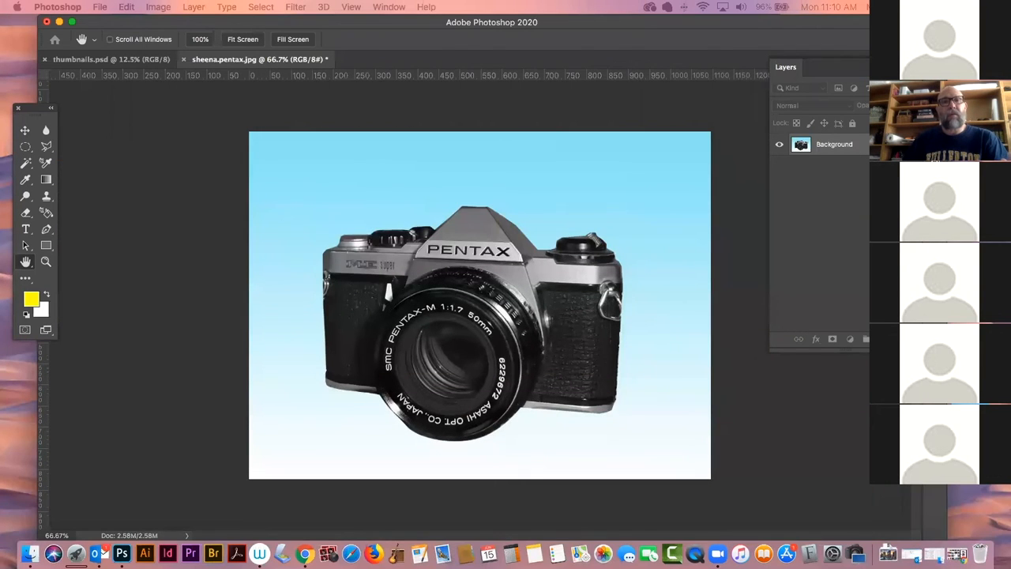
key("v")
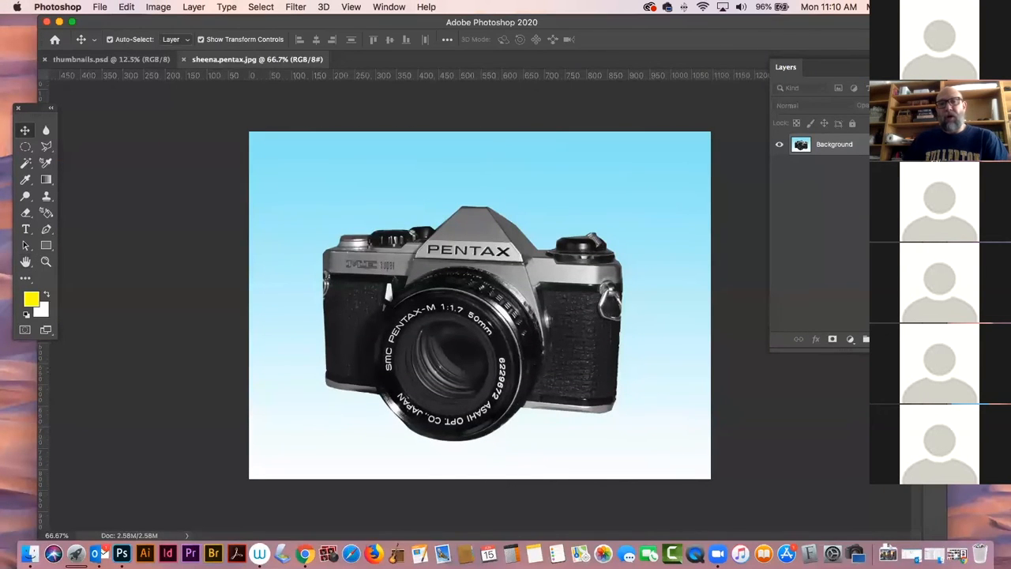
left_click(103, 7)
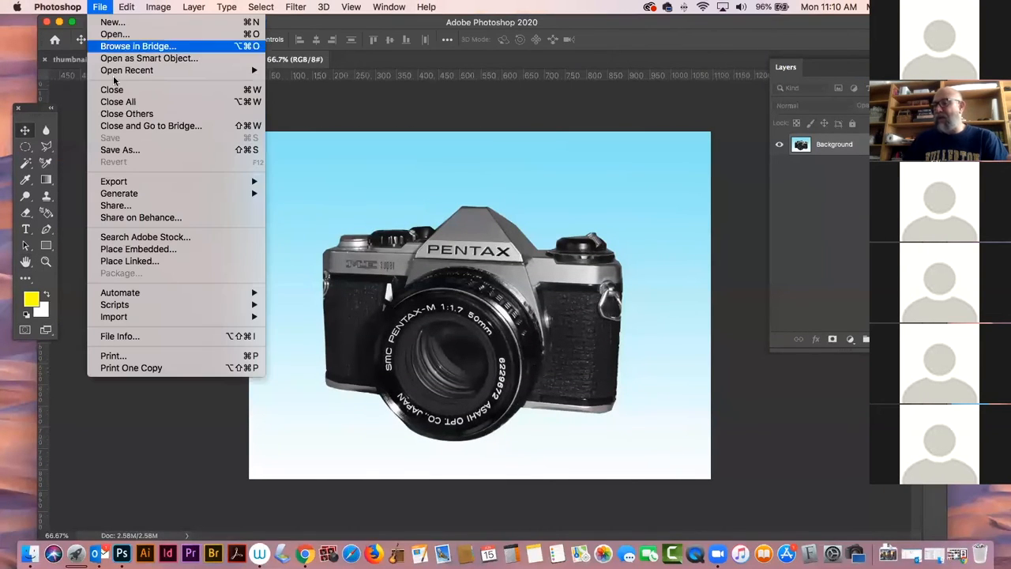
left_click(121, 149)
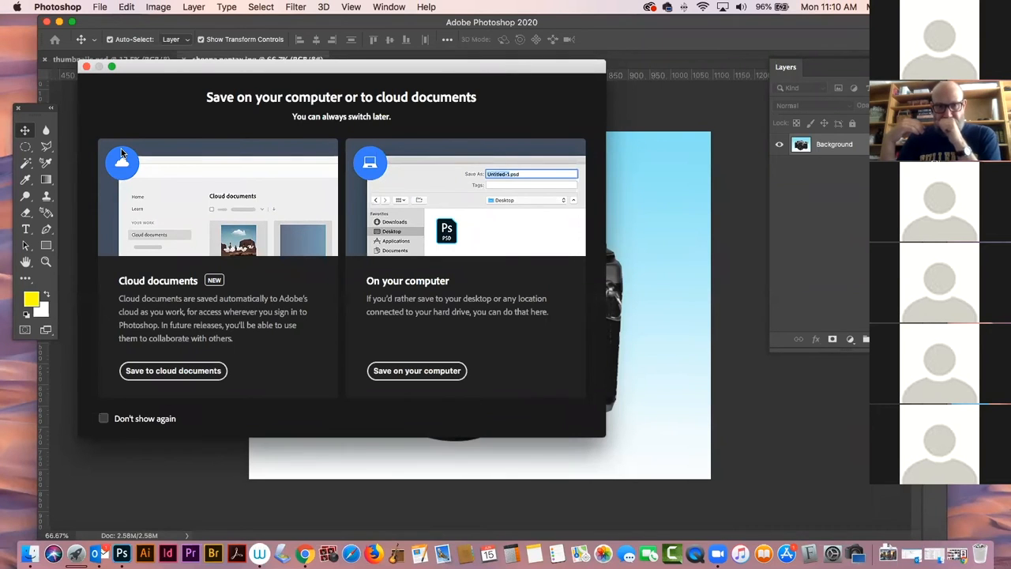
left_click(85, 68)
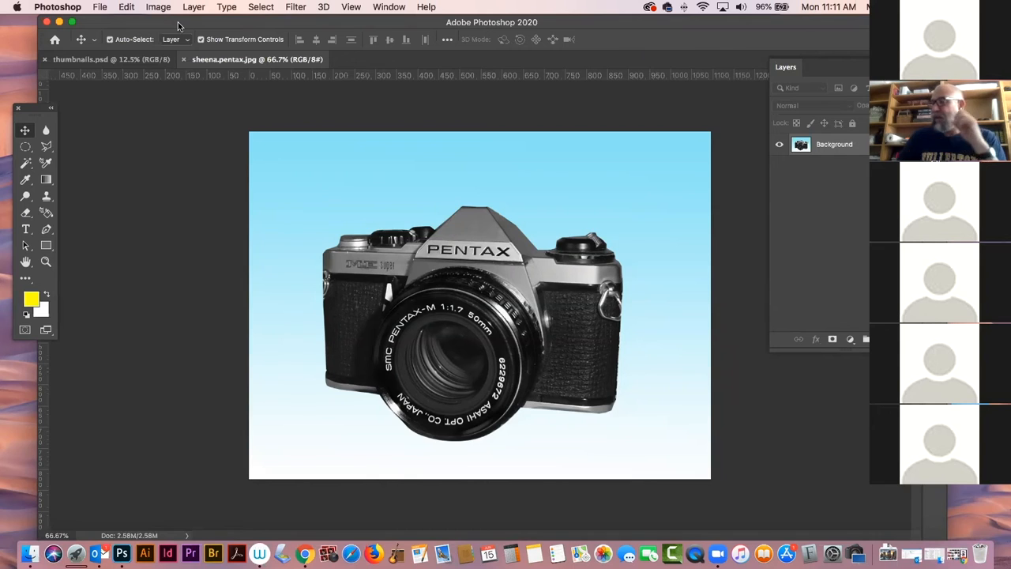
- Paint broad yellow brush strokes across the camera on the Background layer and save the JPEG
left_click(25, 165)
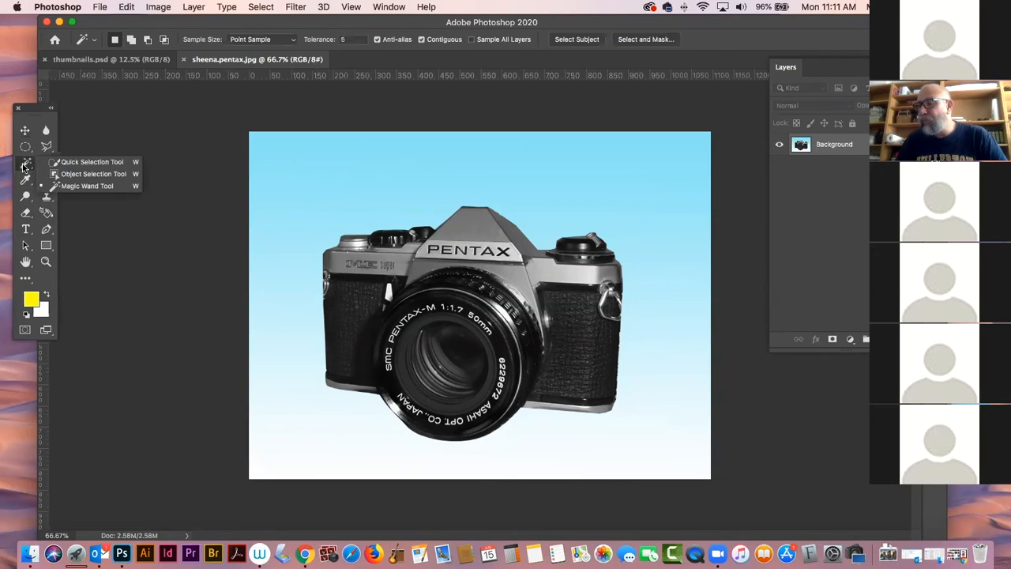
left_click(26, 163)
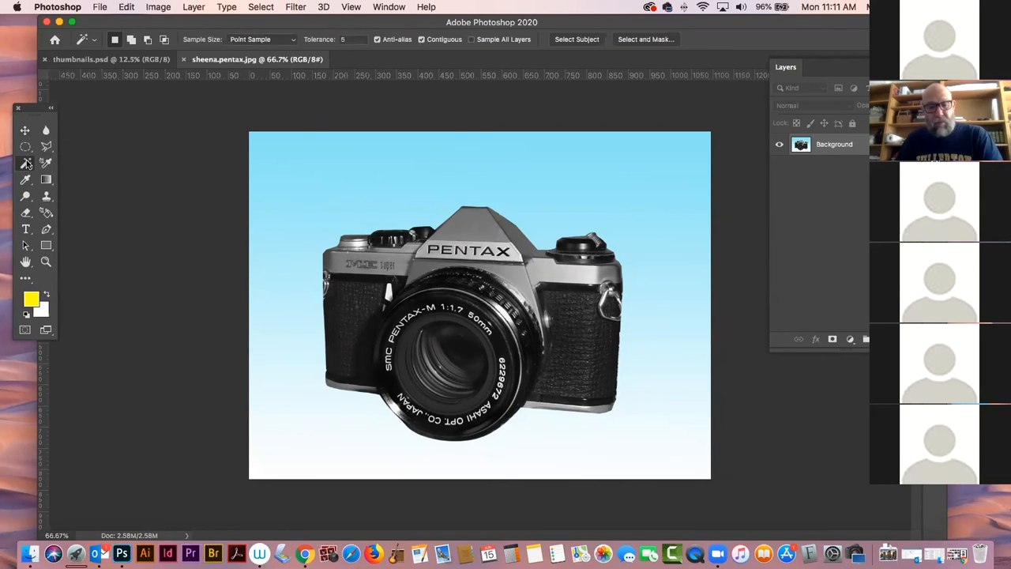
left_click(26, 180)
mouse_move(477, 186)
left_mouse_down()
mouse_move(365, 286)
mouse_move(621, 399)
left_mouse_up()
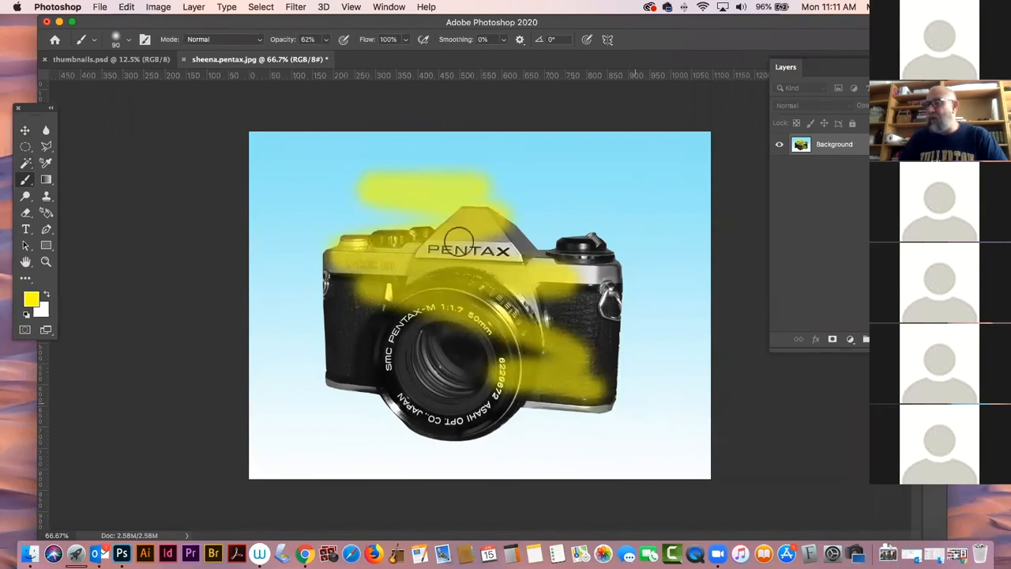
key("super+s")
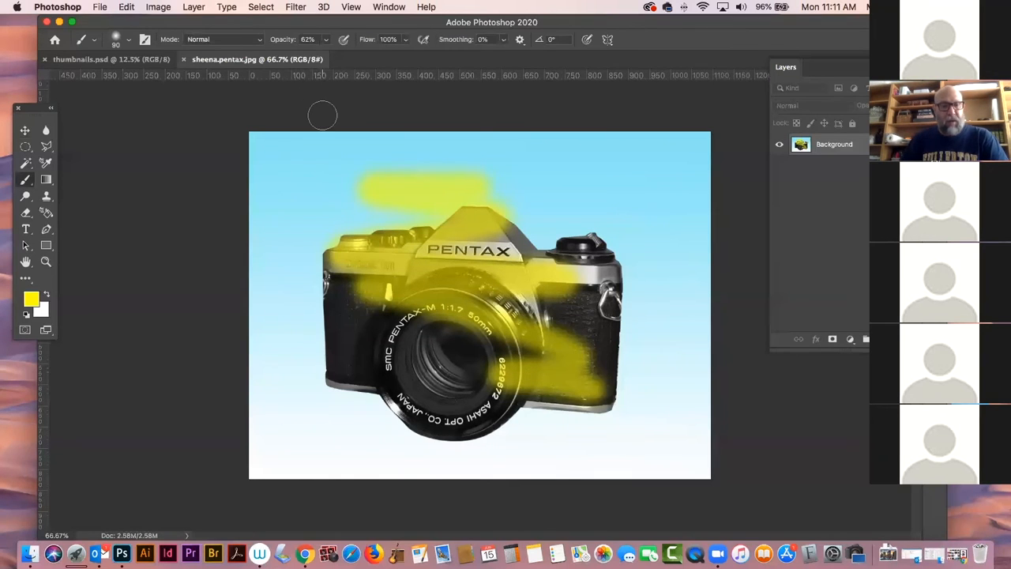
- Start a Save As on the computer, review the available formats while keeping JPEG, and cancel the save
left_click(100, 7)
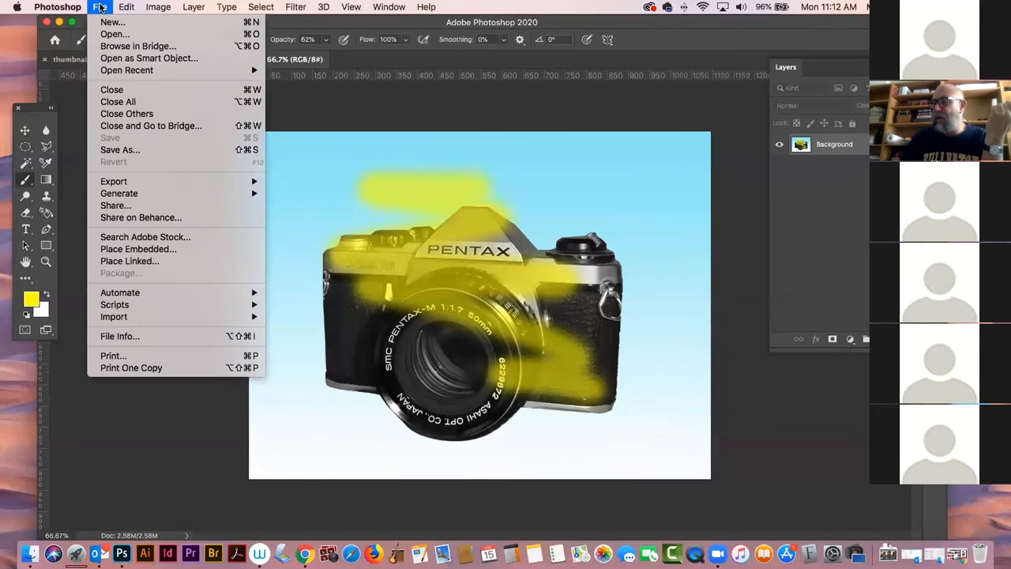
left_click(111, 147)
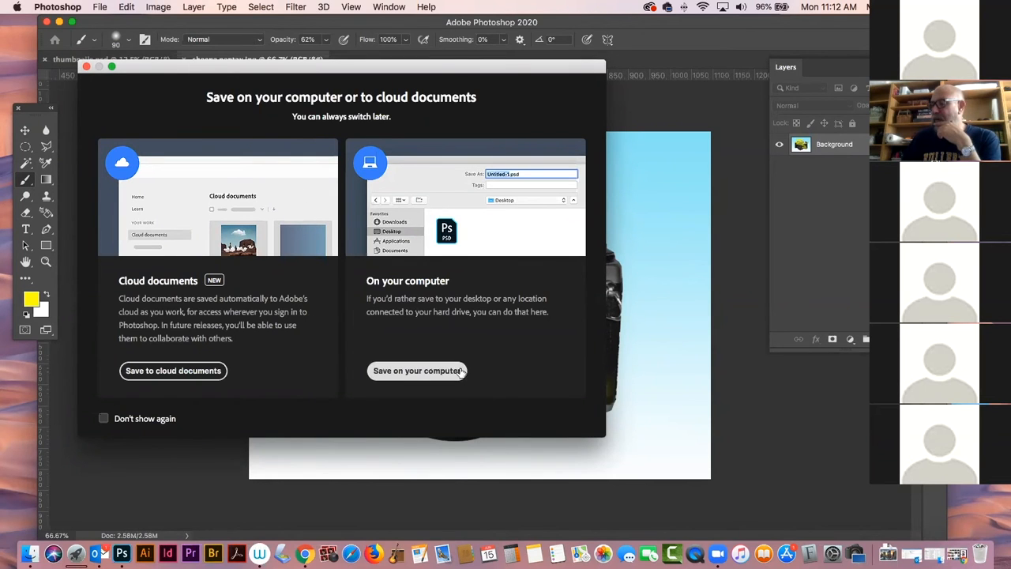
left_click(421, 371)
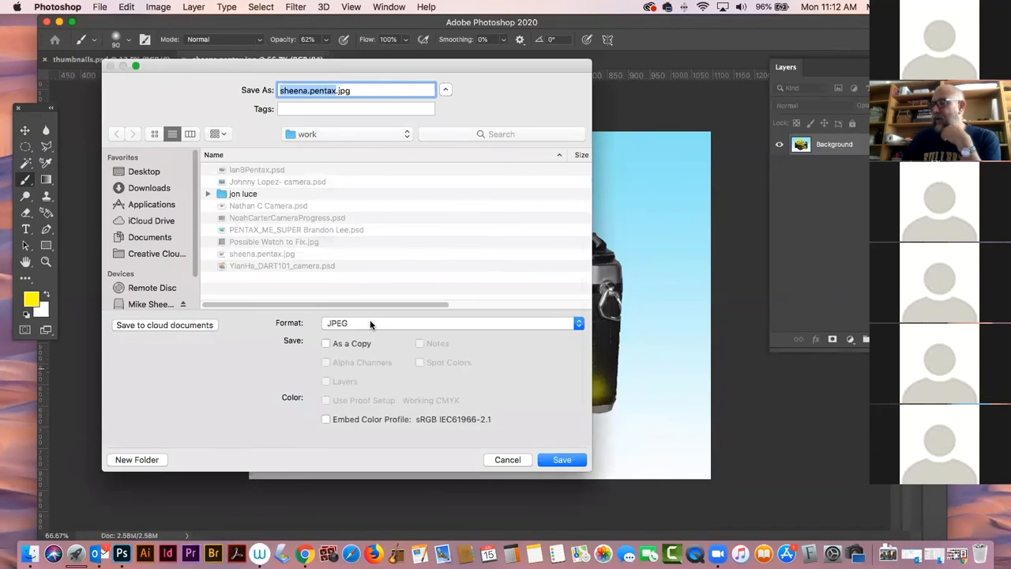
left_click(373, 323)
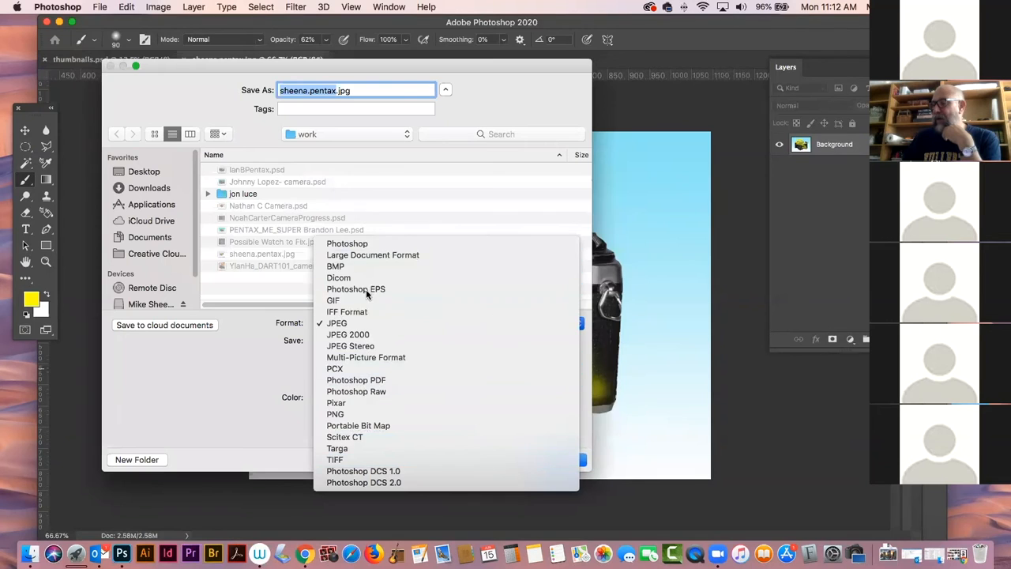
left_click(367, 323)
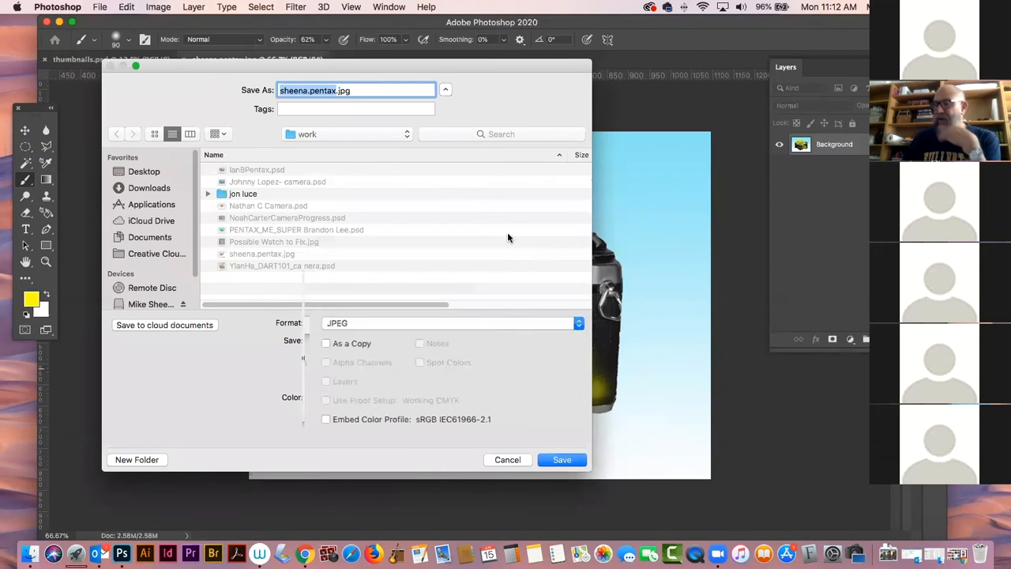
left_click(508, 460)
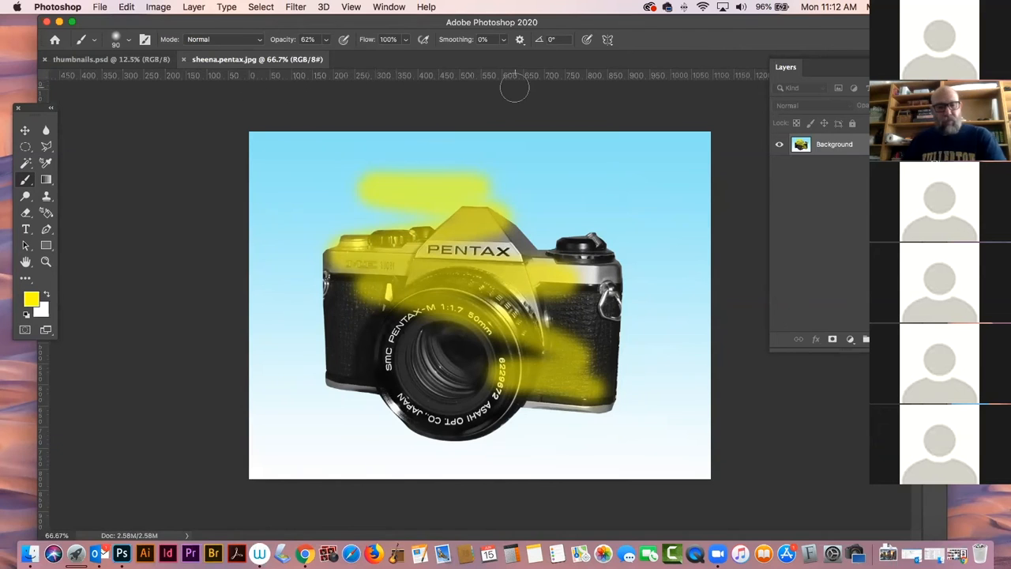
- Undo the yellow brush strokes and try selecting the blue backdrop beside the camera with the Magic Wand
key("super+z")
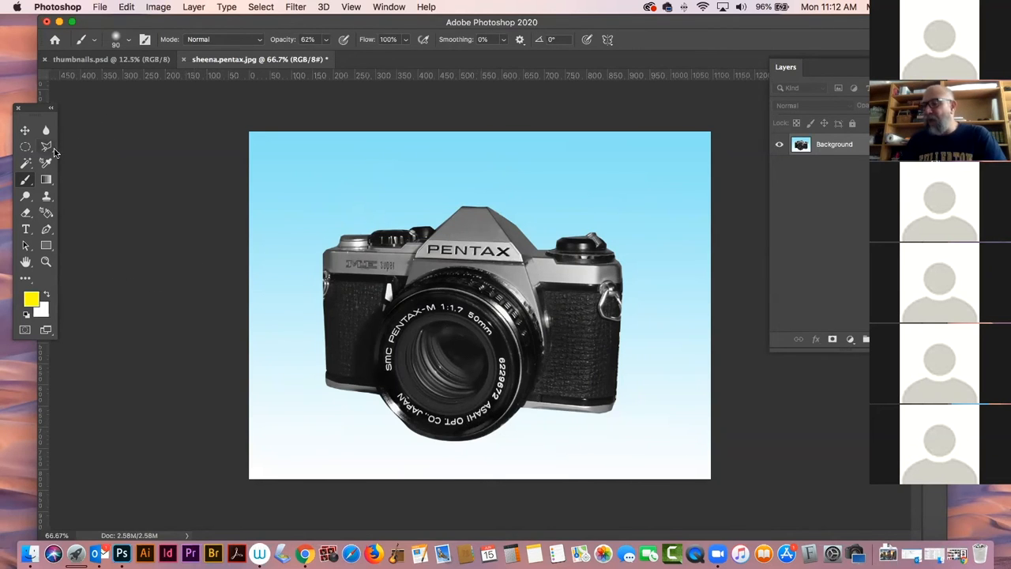
left_click(25, 163)
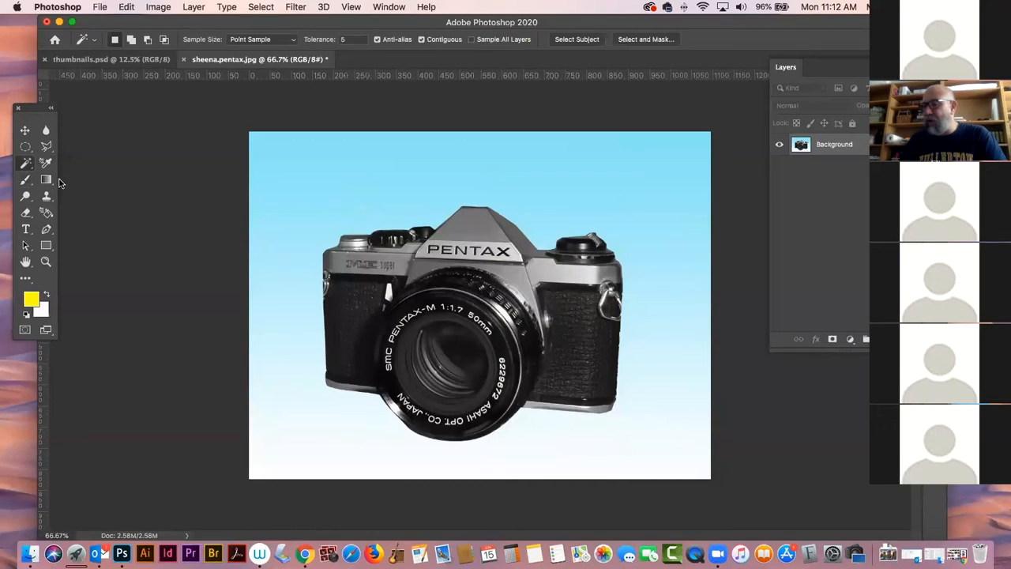
left_click(349, 223)
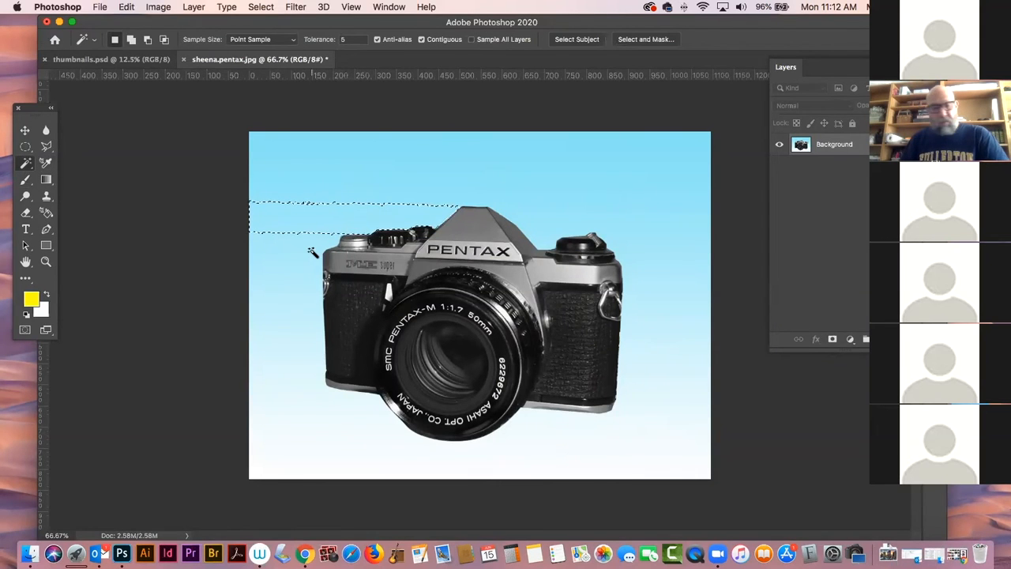
left_click(314, 313, "shift")
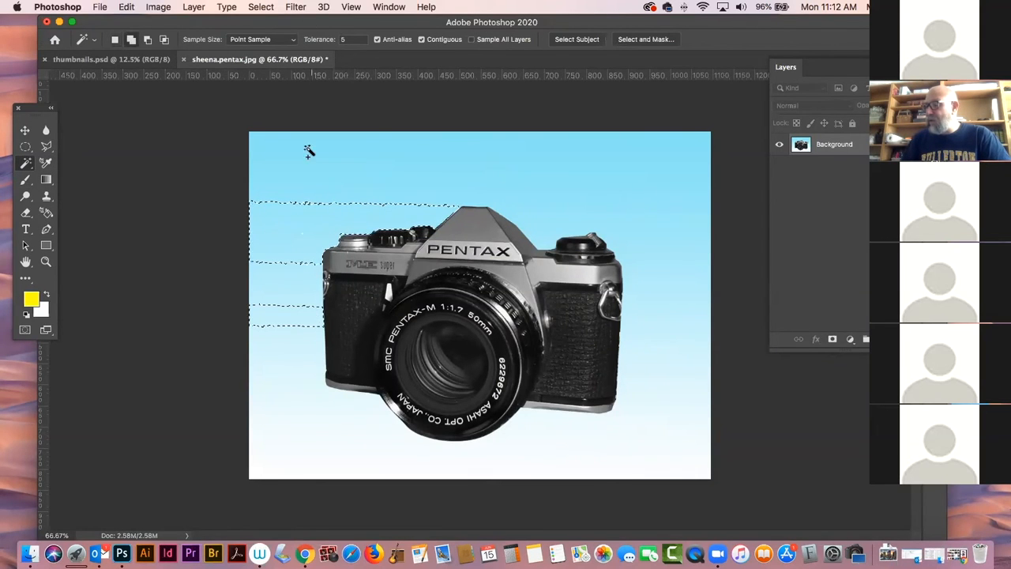
- Set the Magic Wand tolerance to 20 and select the entire gradient backdrop around the camera
left_click(353, 38)
type("20")
left_click(416, 169)
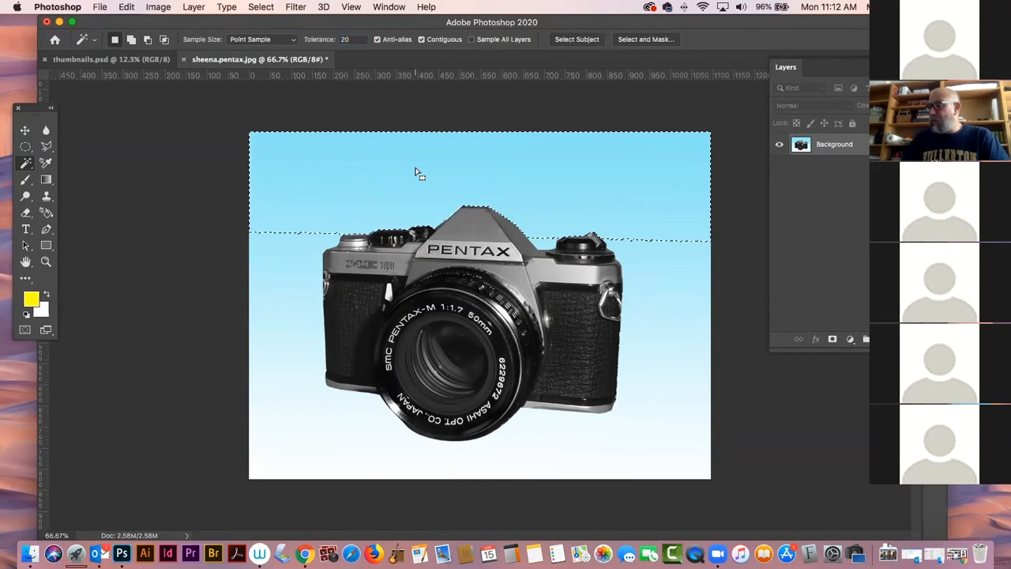
left_click(276, 308, "shift")
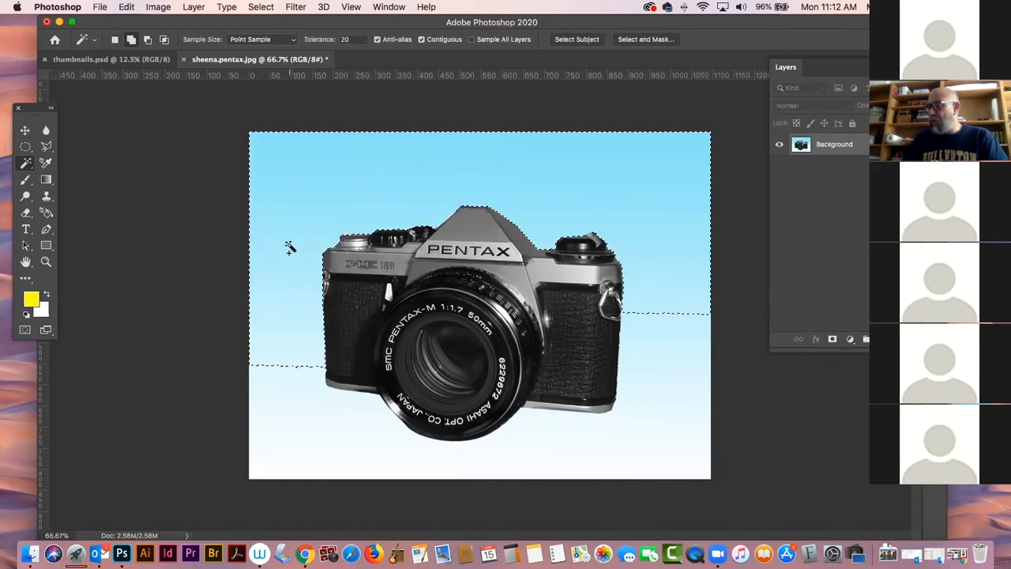
left_click(623, 455)
left_click(291, 371, "shift")
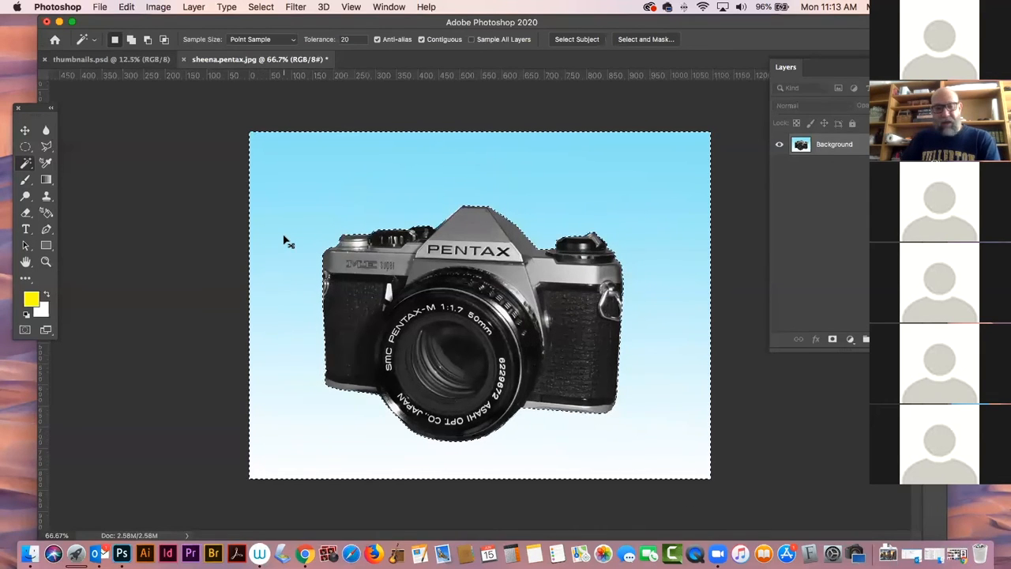
- Copy the selected backdrop to a new layer, check its cutout by toggling the Background layer's visibility, and undo
key("super+j")
left_click(779, 166)
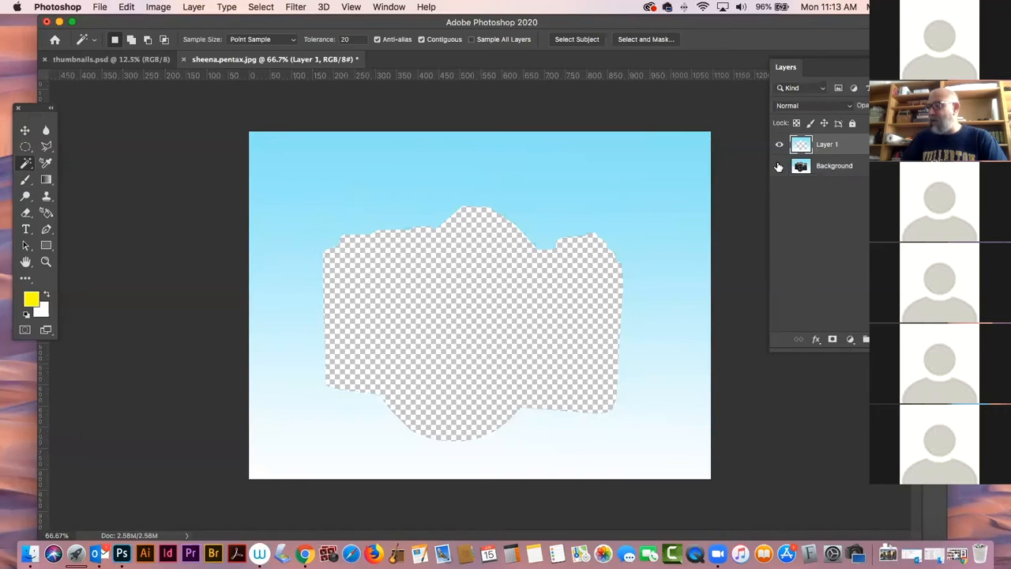
left_click(779, 166)
key("super+z")
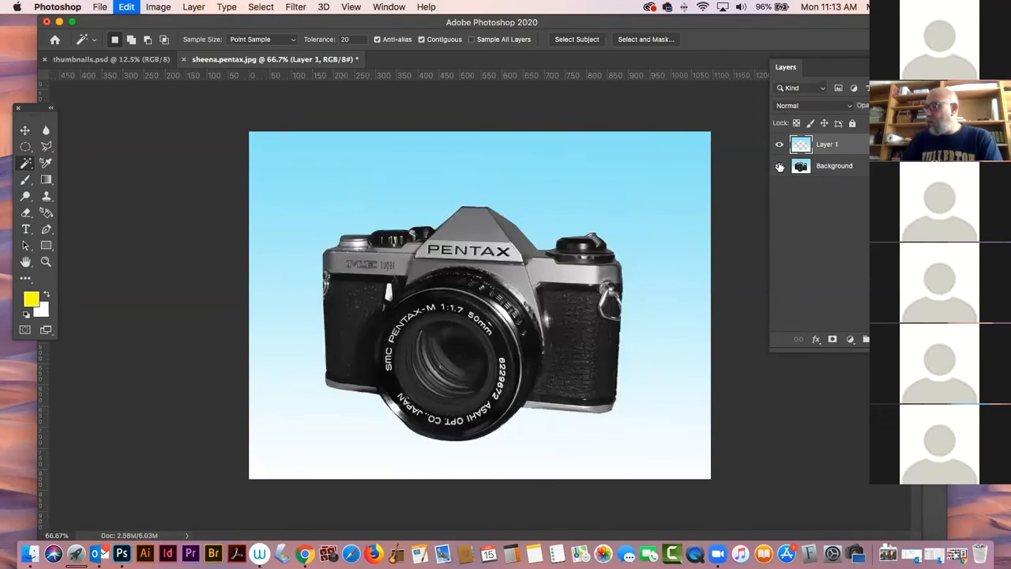
- Invert the backdrop selection to select the camera, and copy and paste the camera onto a new layer
left_click(265, 8)
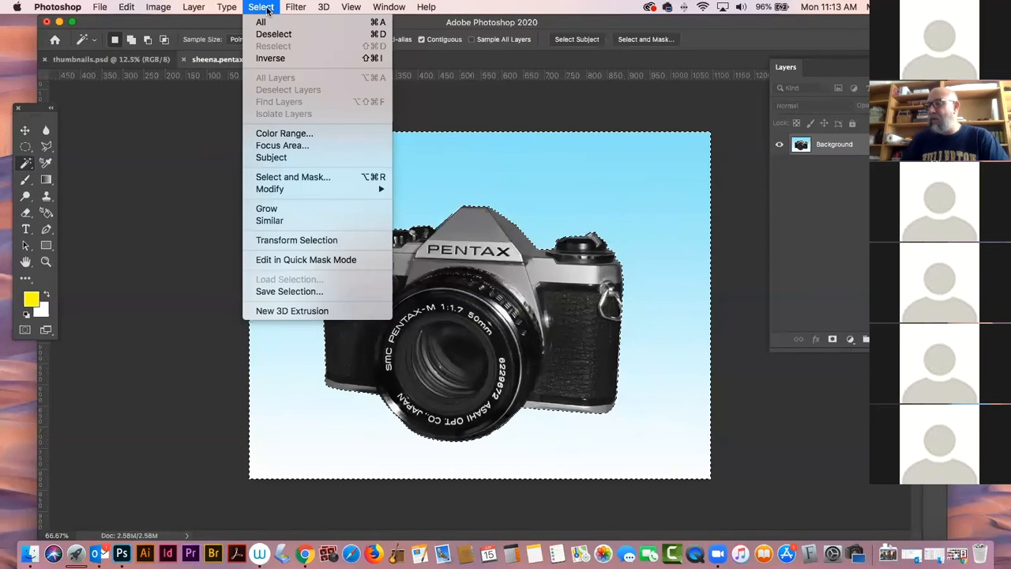
left_click(277, 57)
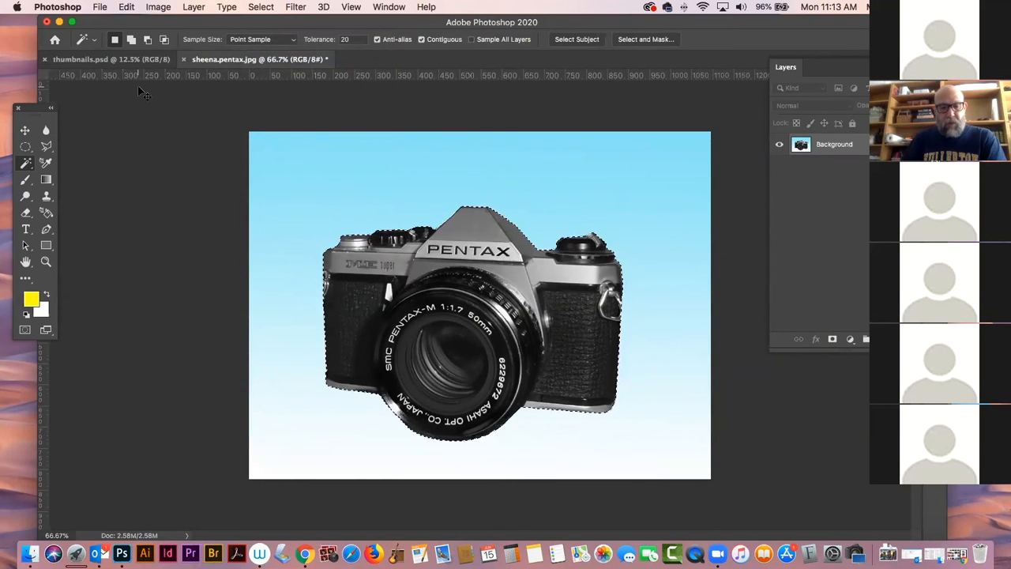
key("super+c")
key("super+v")
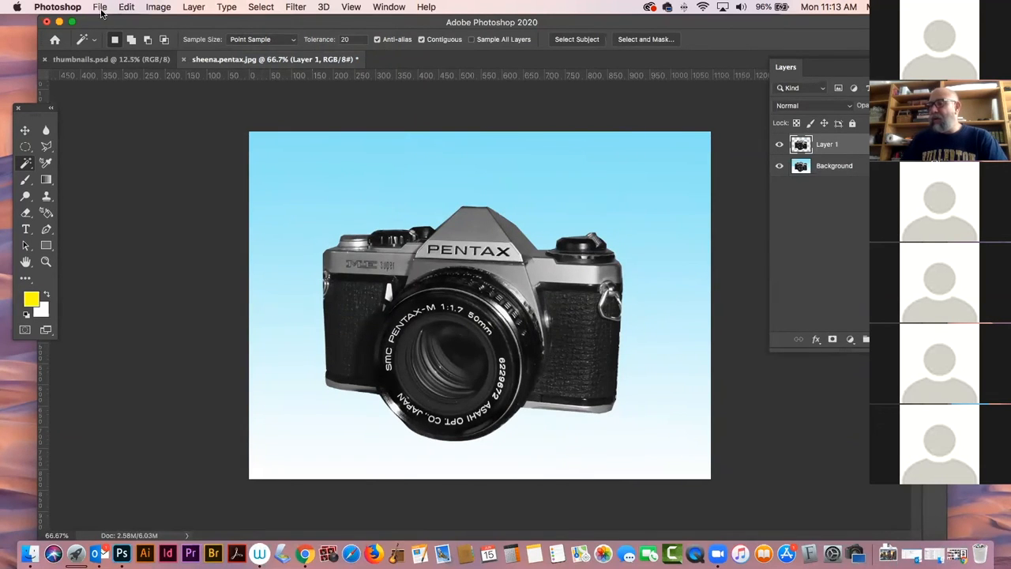
- Flip the pasted camera copy vertically and move it down beneath the original camera as a reflection
left_click(125, 7)
mouse_move(226, 303)
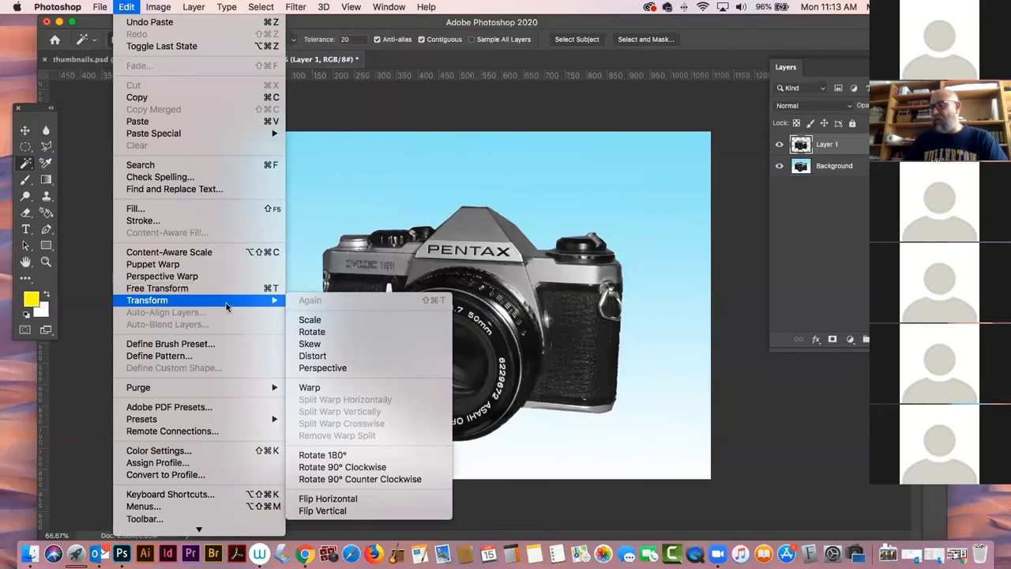
left_click(323, 510)
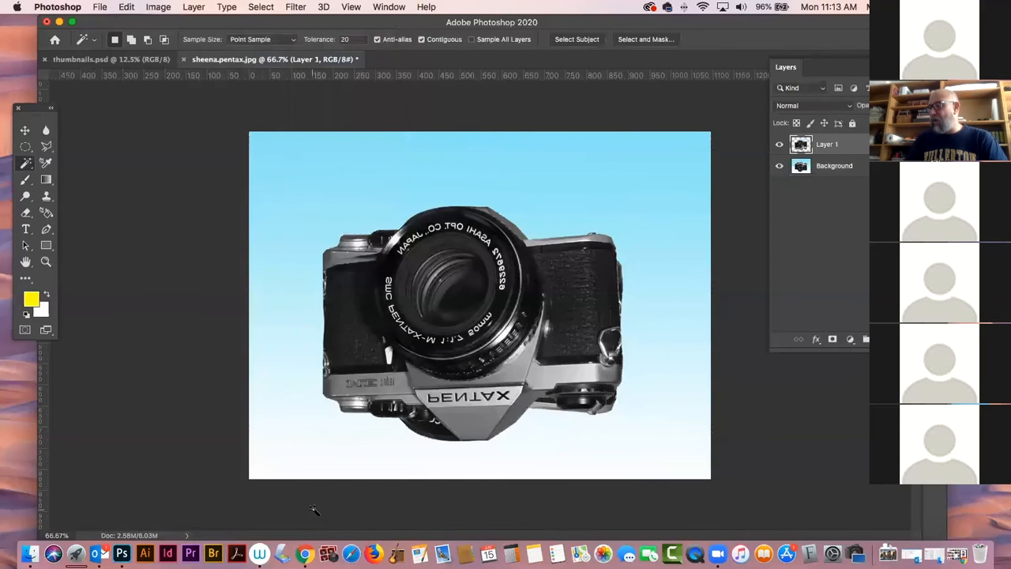
left_click(25, 130)
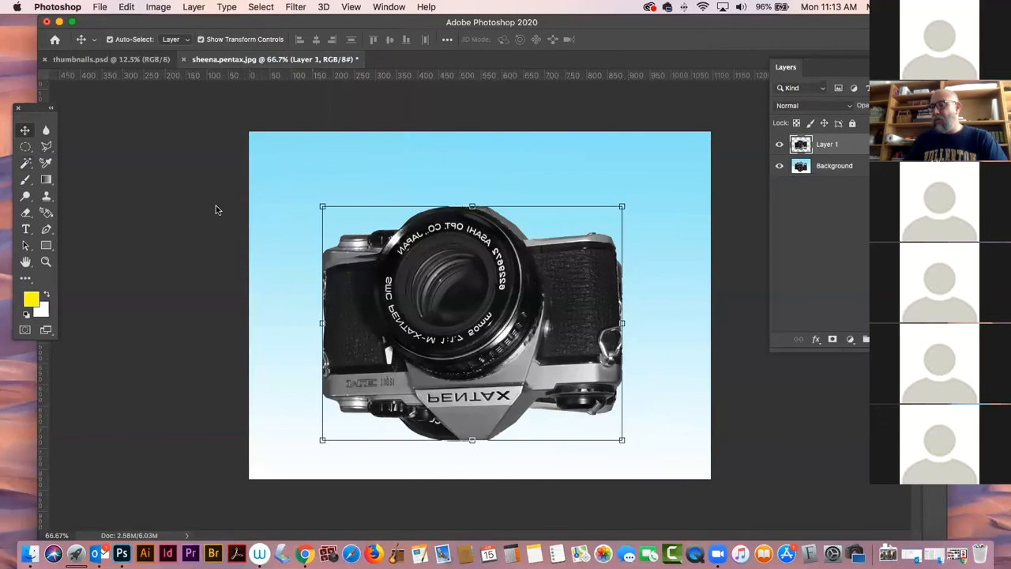
left_click_drag(508, 214, 510, 412)
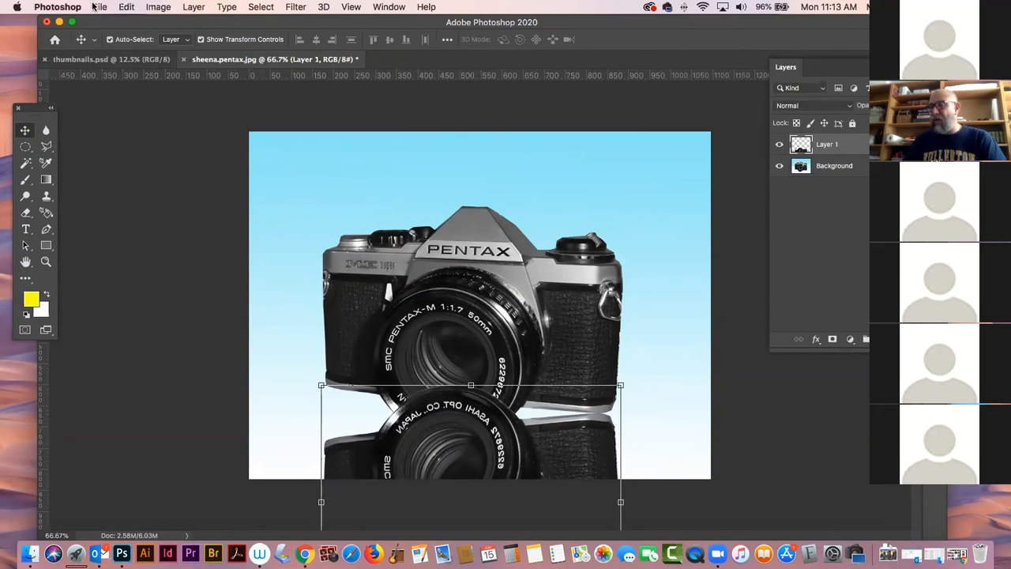
- Skew the flipped camera upward along its left side to match the angle of the original camera's base, and deselect the layer
left_click(126, 6)
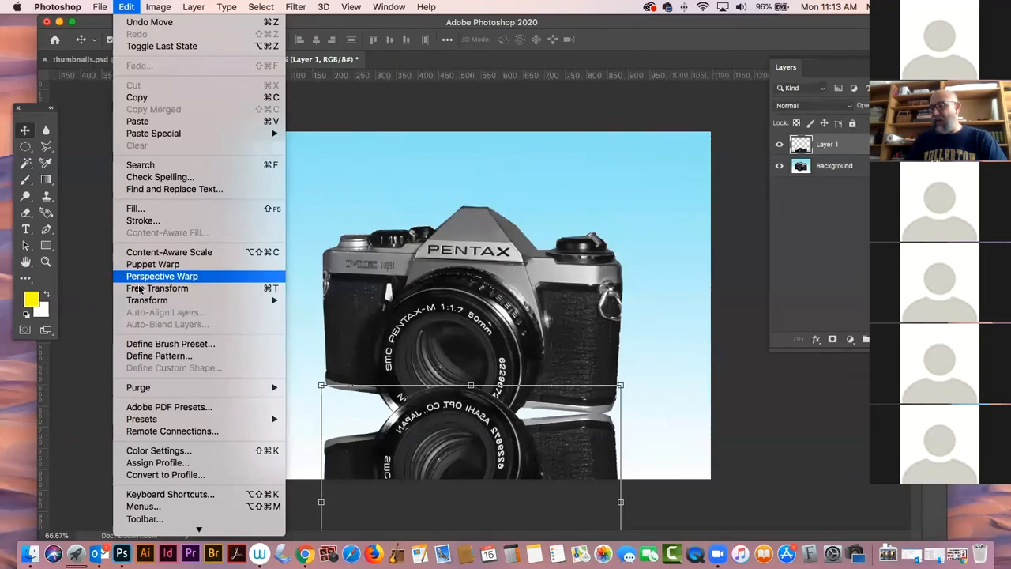
mouse_move(150, 301)
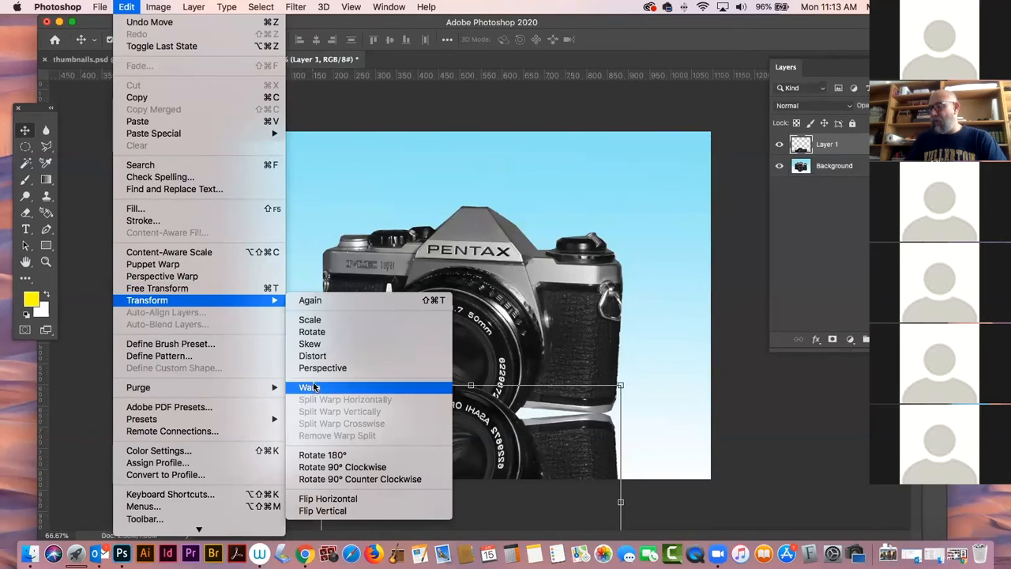
left_click(308, 346)
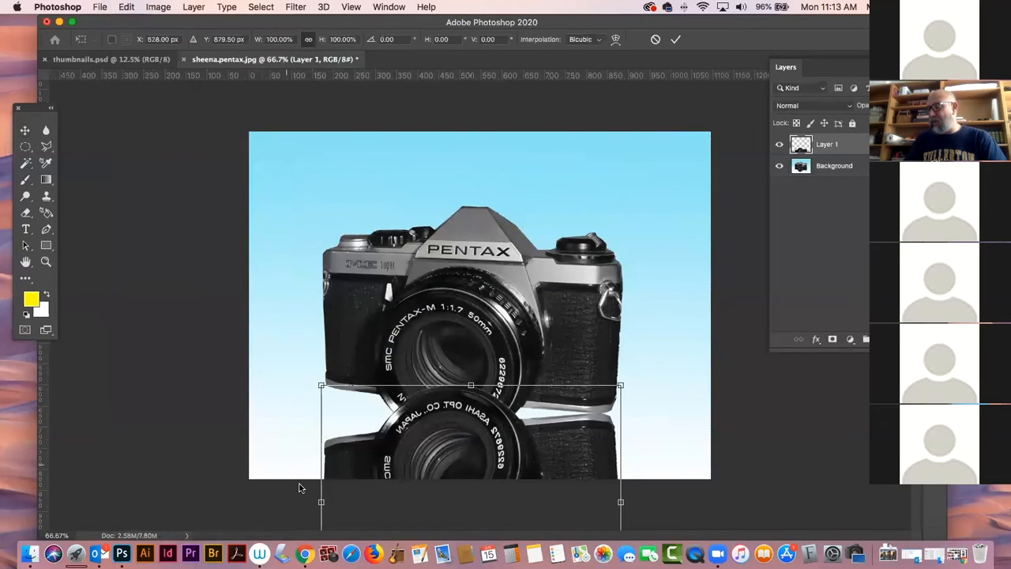
left_click_drag(320, 502, 318, 448)
key("Escape")
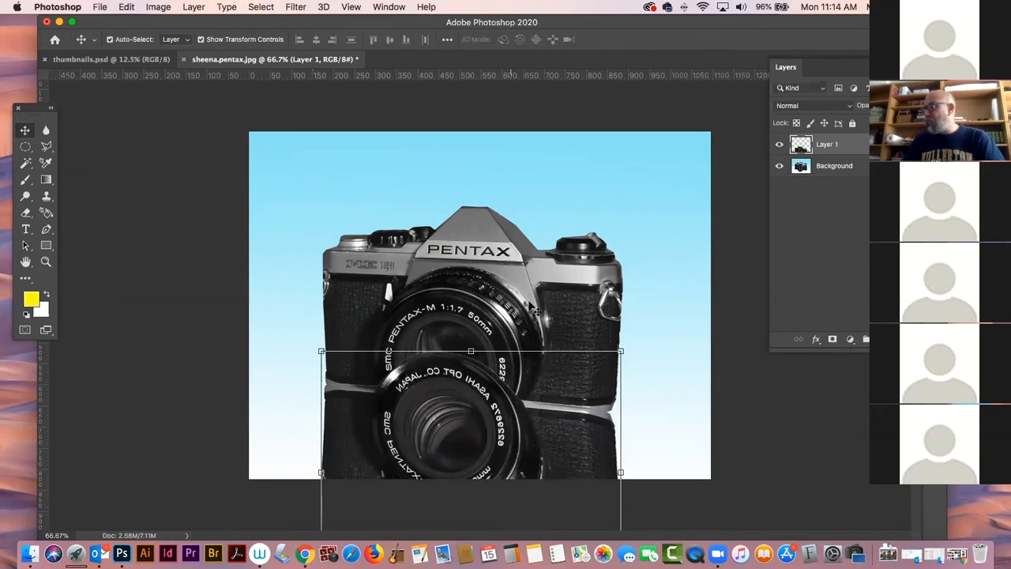
left_click(752, 178)
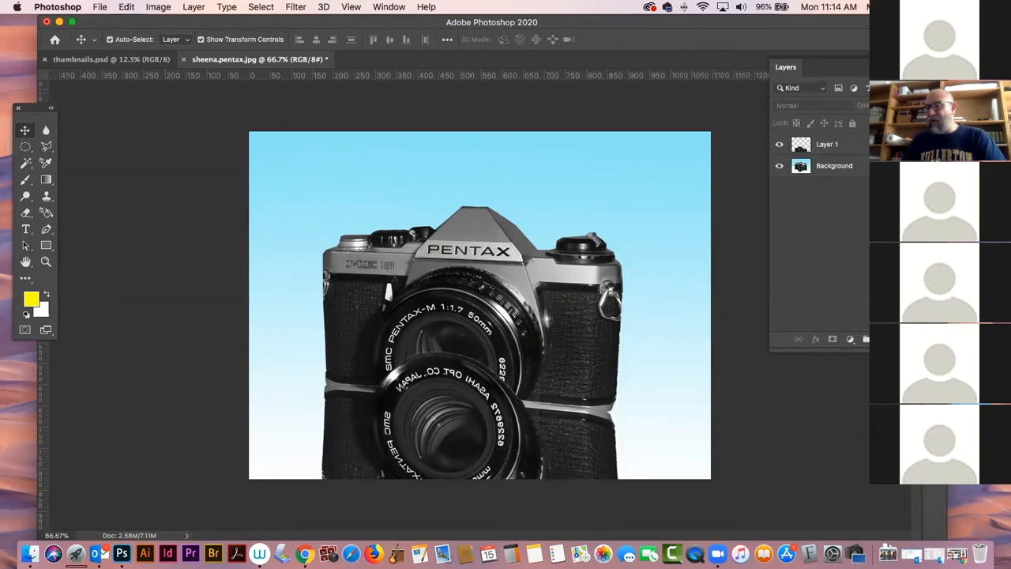
- Erase the part of the reflection layer that overlaps the original lens, using the Eraser at 41% opacity
left_click(26, 212)
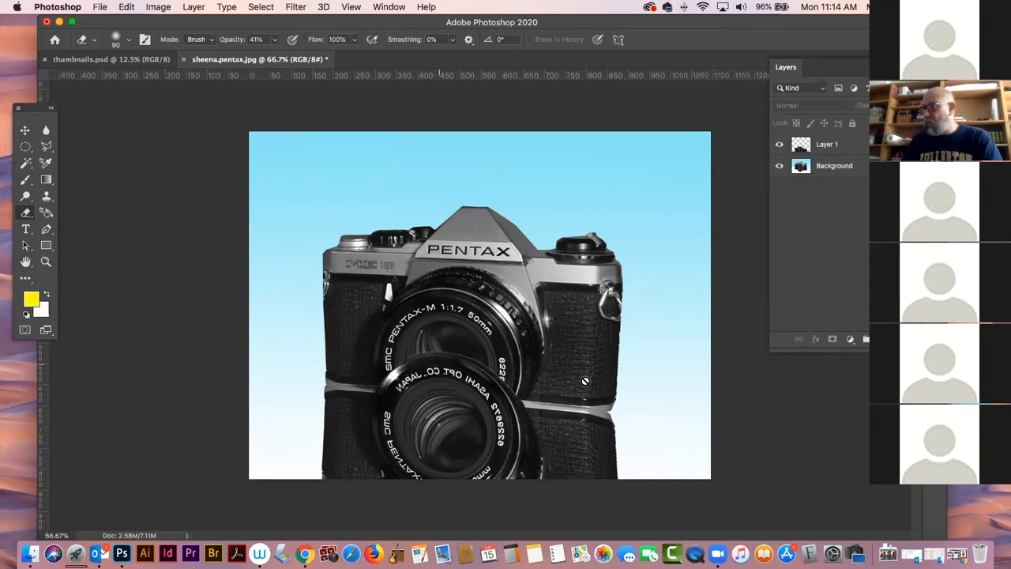
left_click(836, 150)
mouse_move(421, 374)
left_mouse_down()
mouse_move(520, 375)
mouse_move(501, 367)
mouse_move(425, 378)
mouse_move(434, 364)
mouse_move(475, 362)
mouse_move(375, 359)
mouse_move(514, 386)
mouse_move(458, 368)
mouse_move(501, 372)
mouse_move(468, 358)
mouse_move(411, 375)
mouse_move(347, 361)
mouse_move(415, 381)
mouse_move(377, 375)
mouse_move(533, 376)
mouse_move(433, 370)
mouse_move(552, 386)
mouse_move(349, 372)
mouse_move(376, 355)
mouse_move(536, 386)
mouse_move(396, 362)
left_mouse_up()
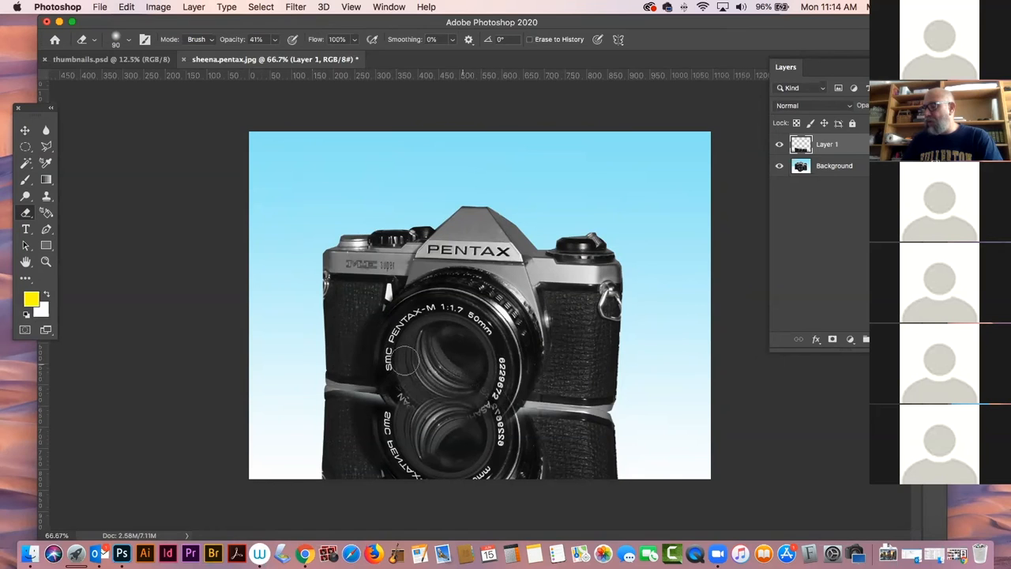
- Add a layer mask to the reflection and fade it with a black-to-white gradient drawn from the image's bottom edge up to the lens
left_click(26, 131)
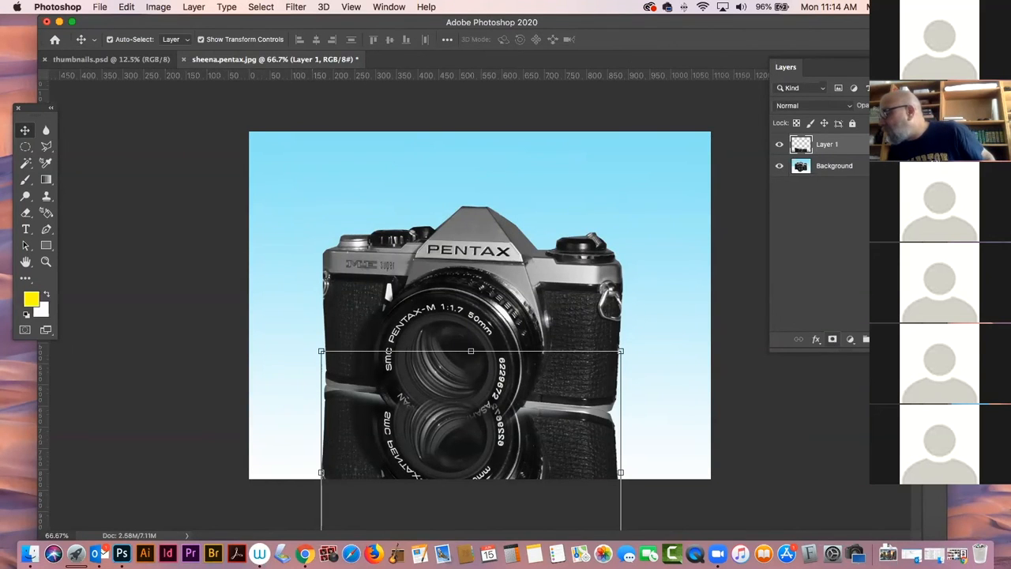
left_click(833, 340)
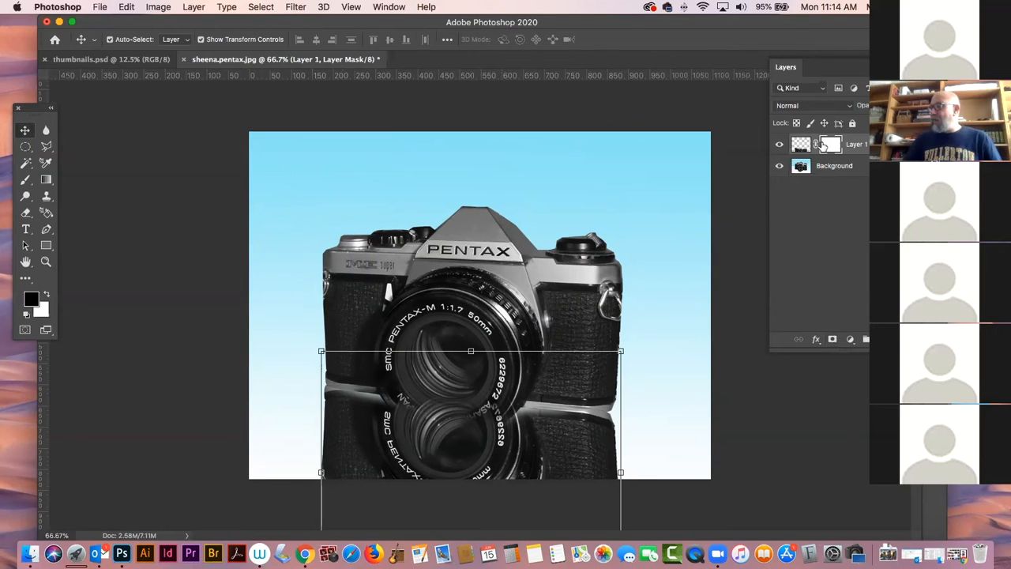
left_click(46, 181)
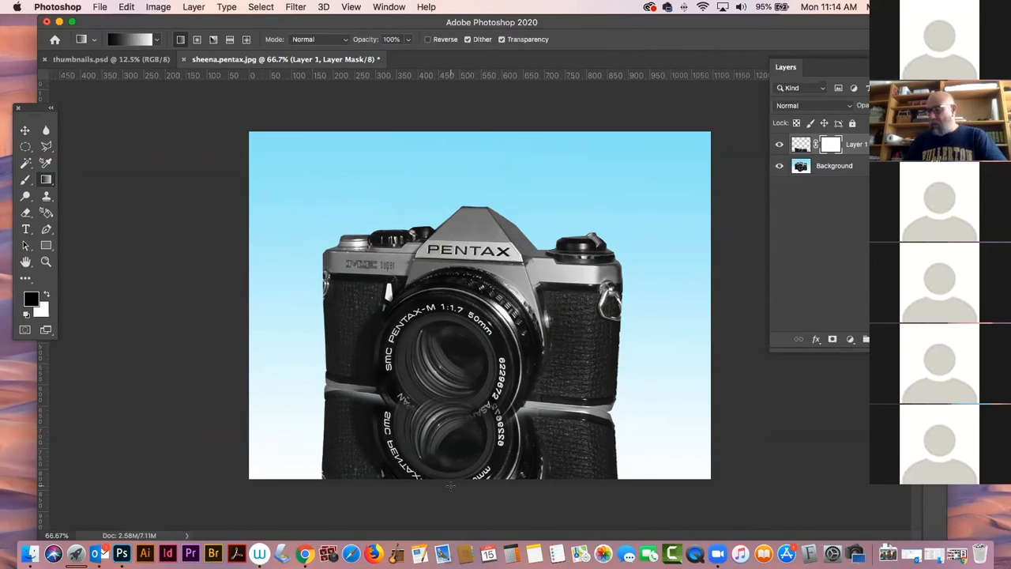
left_click_drag(452, 484, 452, 380)
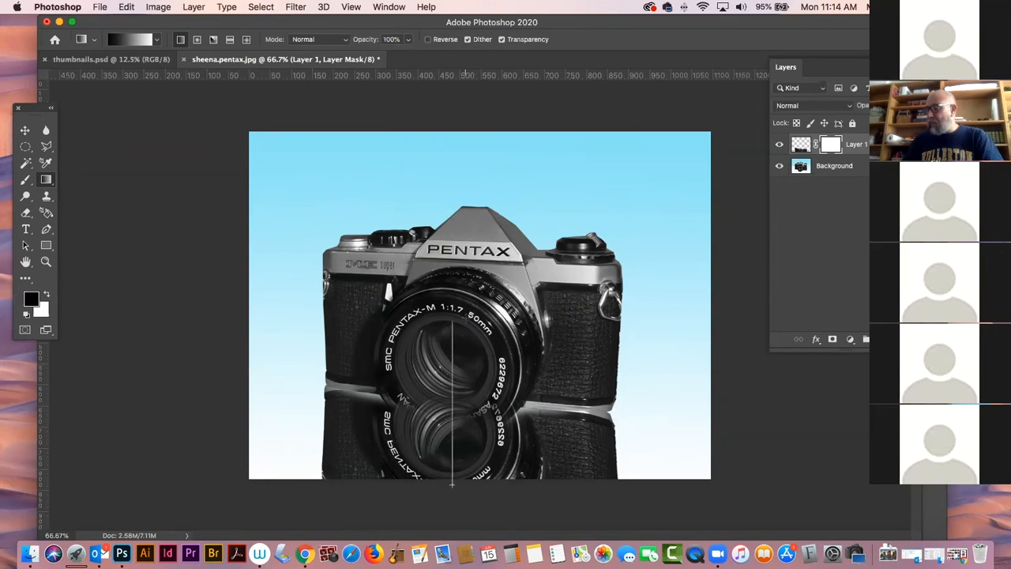
left_click_drag(452, 319, 452, 318)
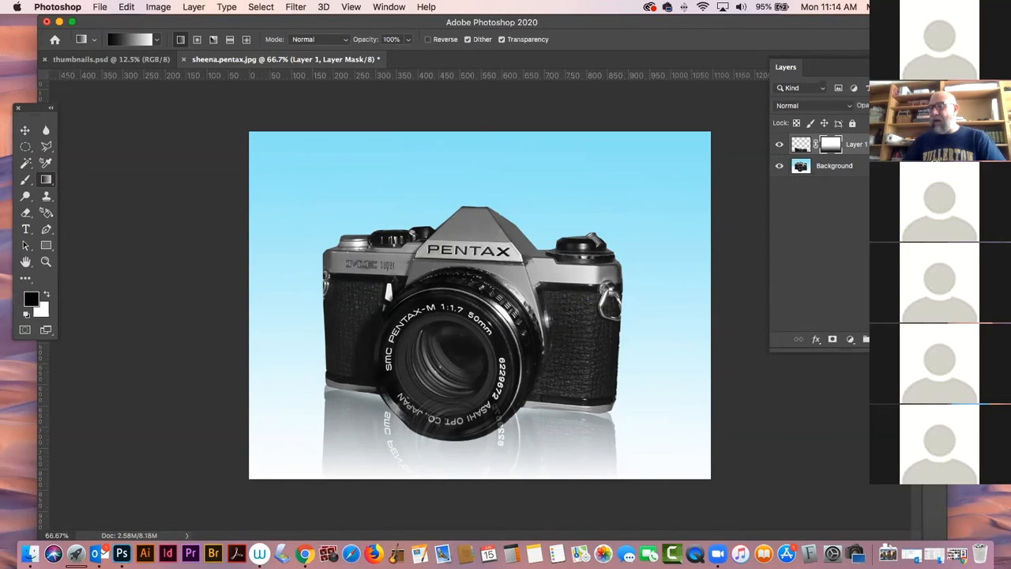
left_click(25, 129)
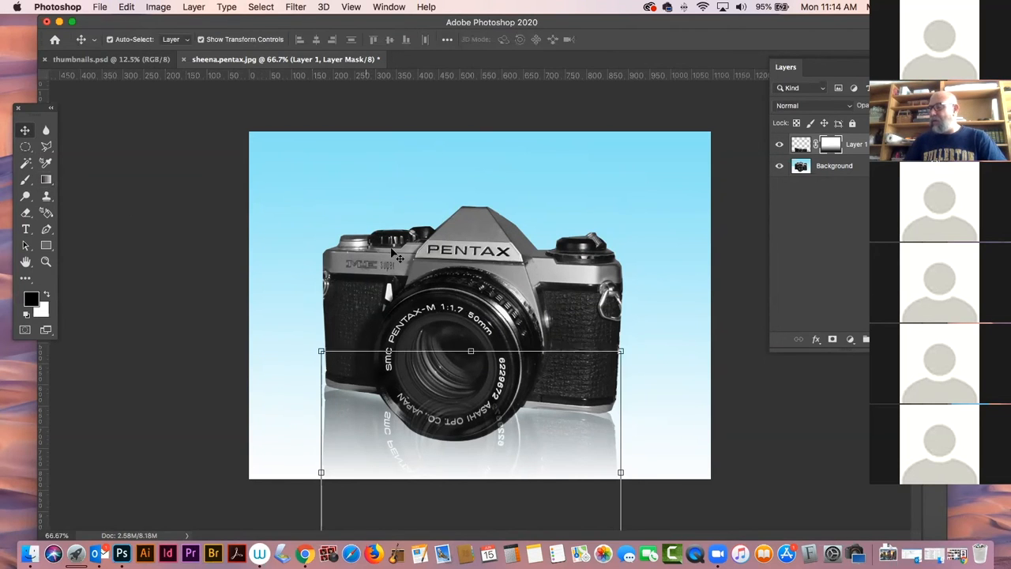
left_click(805, 167)
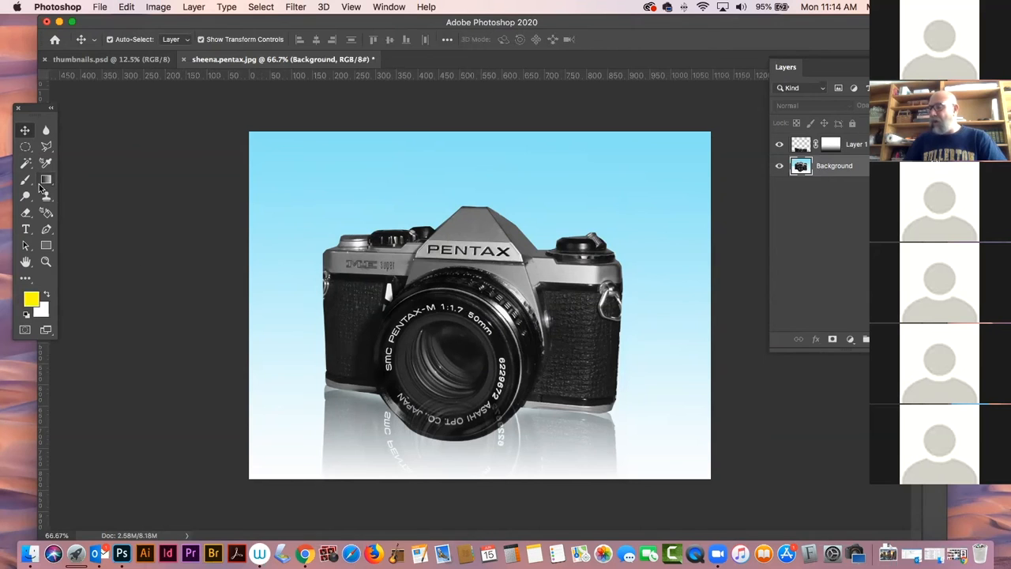
left_click(481, 274)
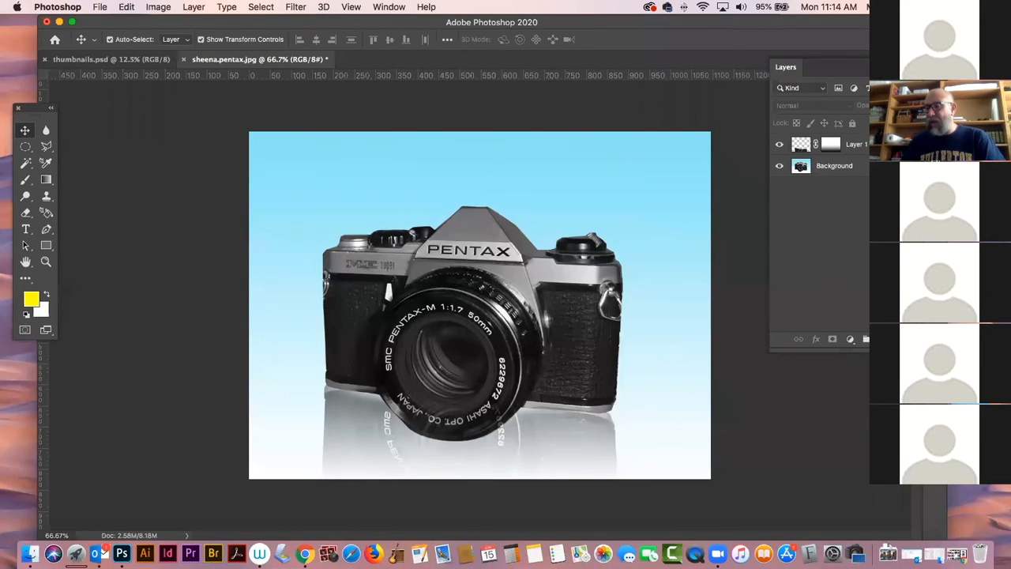
left_click(26, 163)
left_click(336, 190)
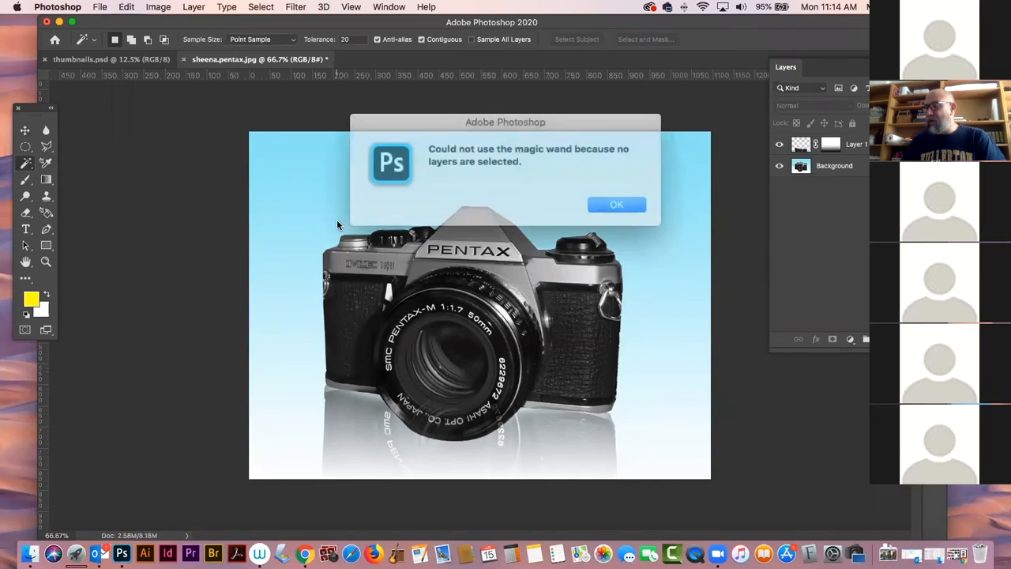
left_click(598, 200)
- Select the entire gradient backdrop around the camera on the Background layer with the Magic Wand, adding each missing band
left_click(835, 166)
left_click(429, 176)
left_click(294, 264)
left_click(677, 293)
left_click(605, 197)
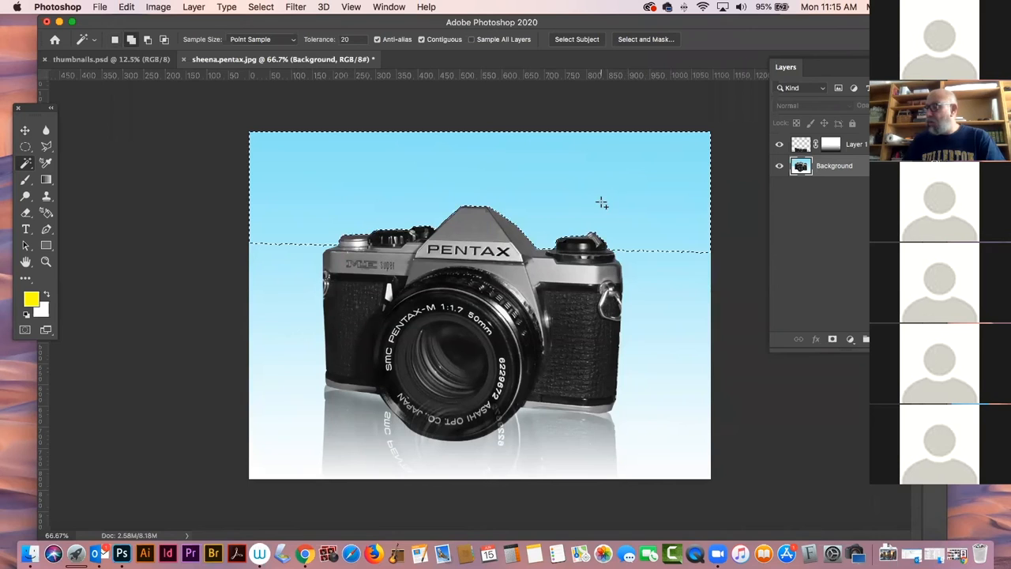
left_click(666, 292, "shift")
left_click(303, 320, "shift")
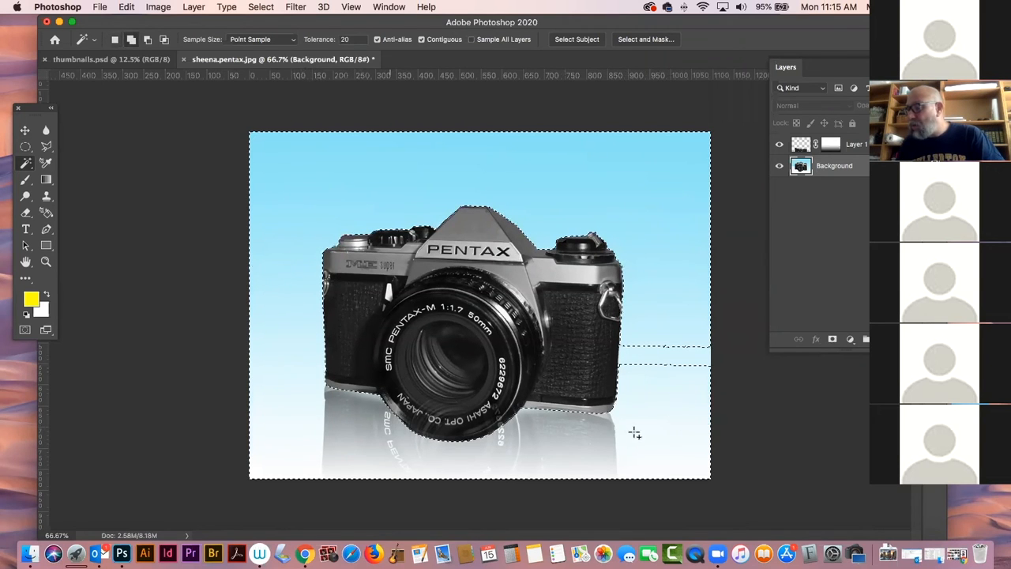
left_click(662, 348, "shift")
left_click(682, 397, "shift")
- Invert the selection and duplicate the camera from the Background onto its own layer below the reflection
left_click(284, 6)
mouse_move(261, 6)
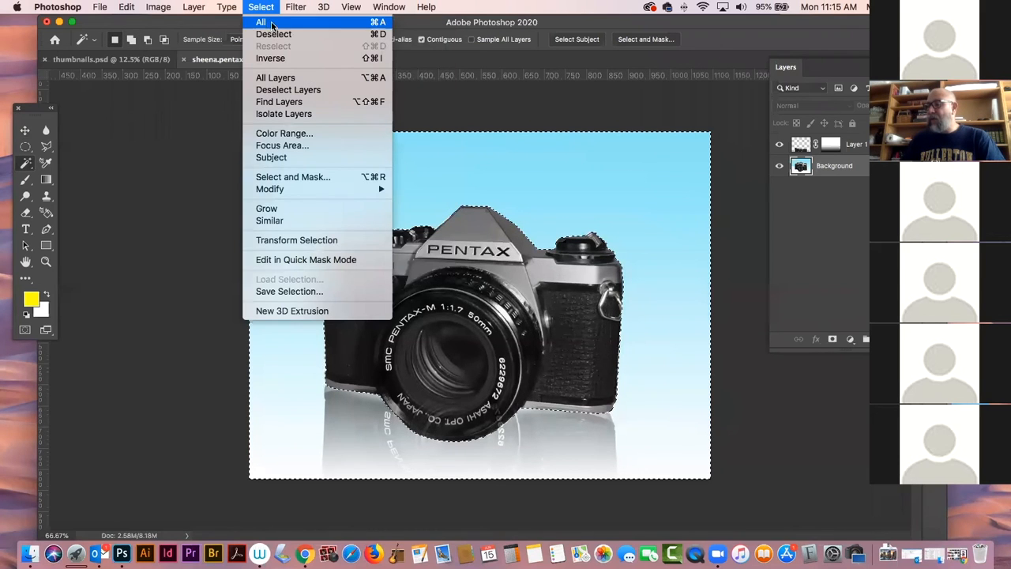
left_click(274, 60)
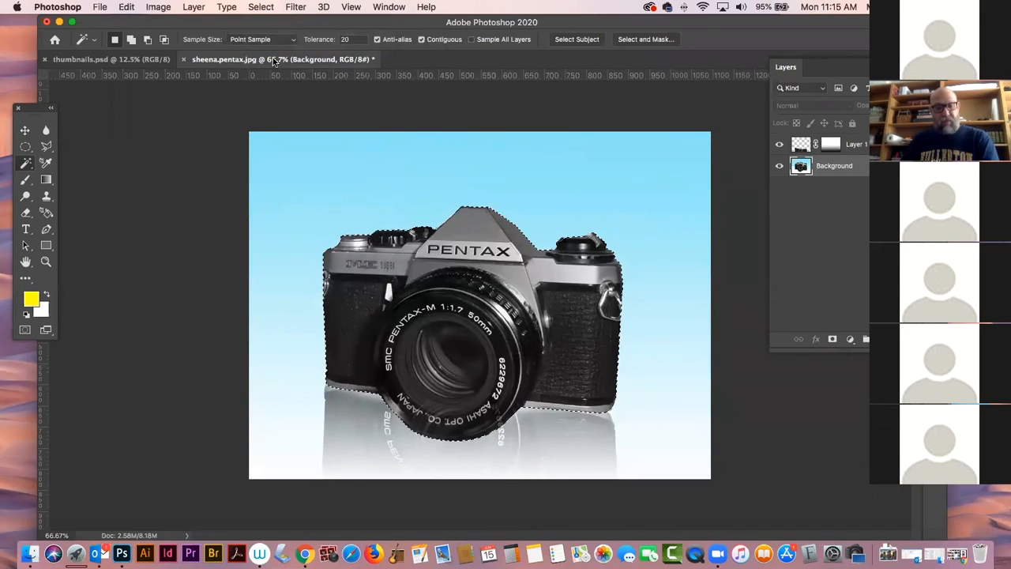
key("super+j")
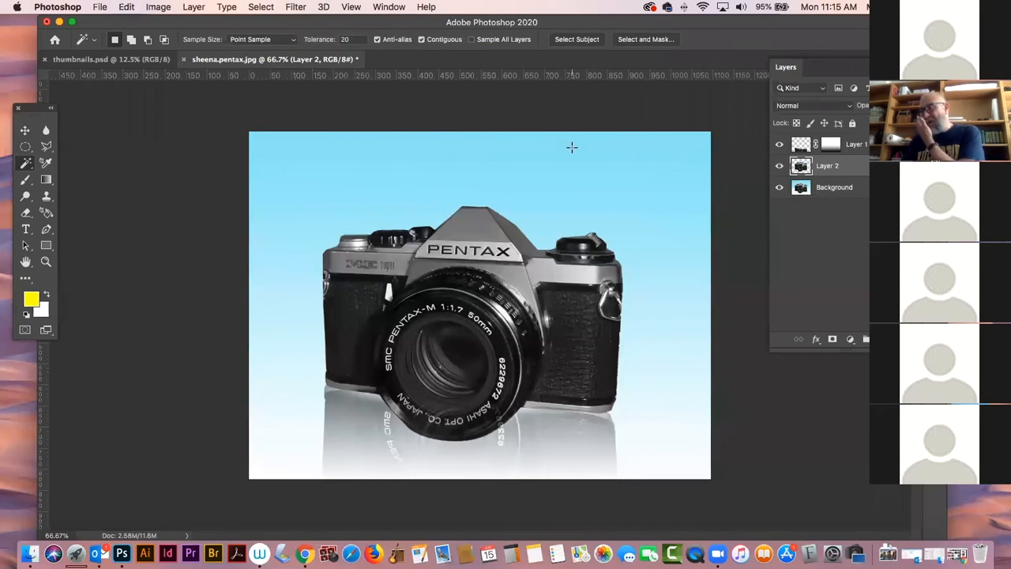
- Hide and show the new camera cutout layer, and load its outline as a selection
left_click(780, 167)
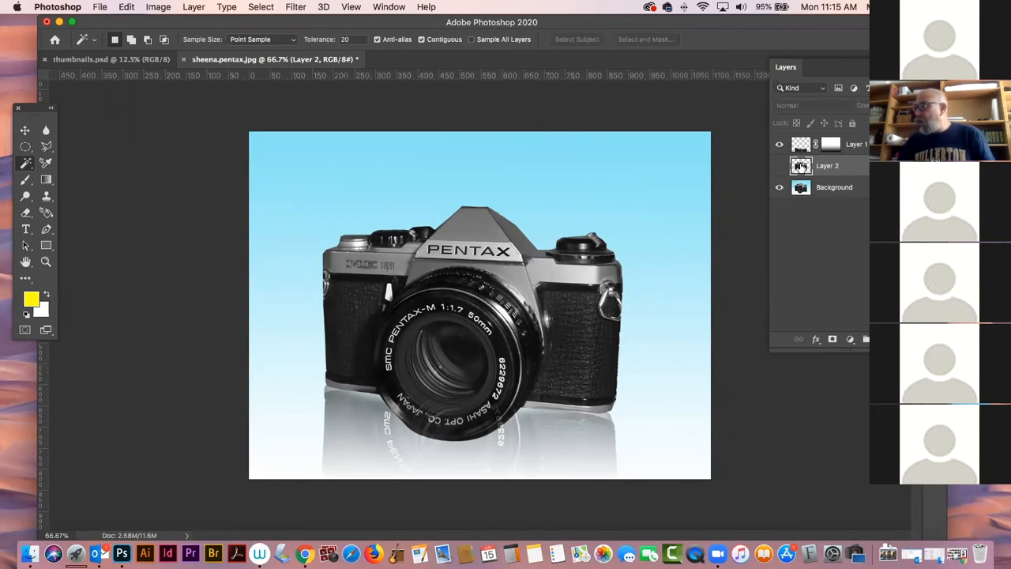
key("super+comma")
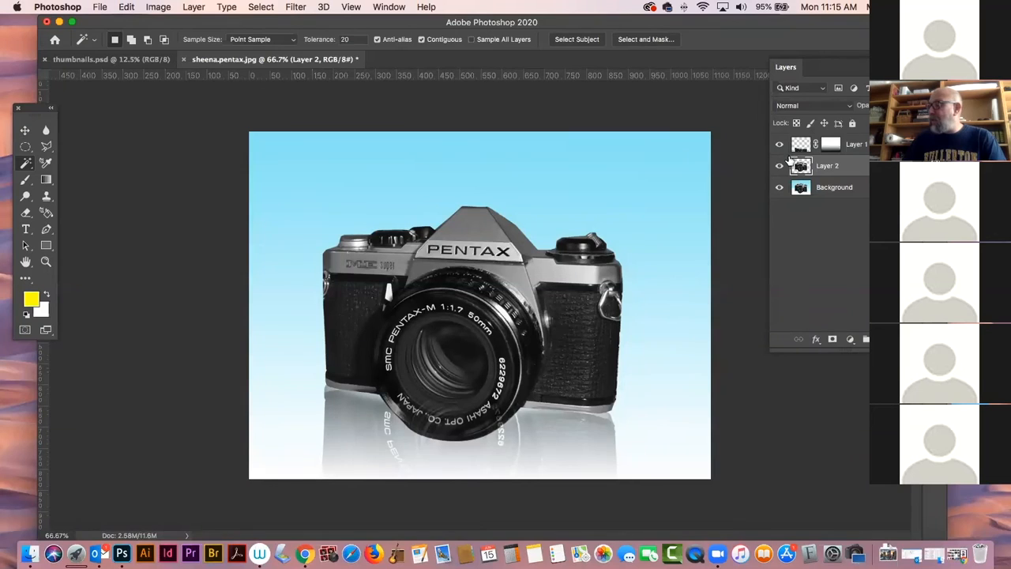
left_click(801, 166, "super")
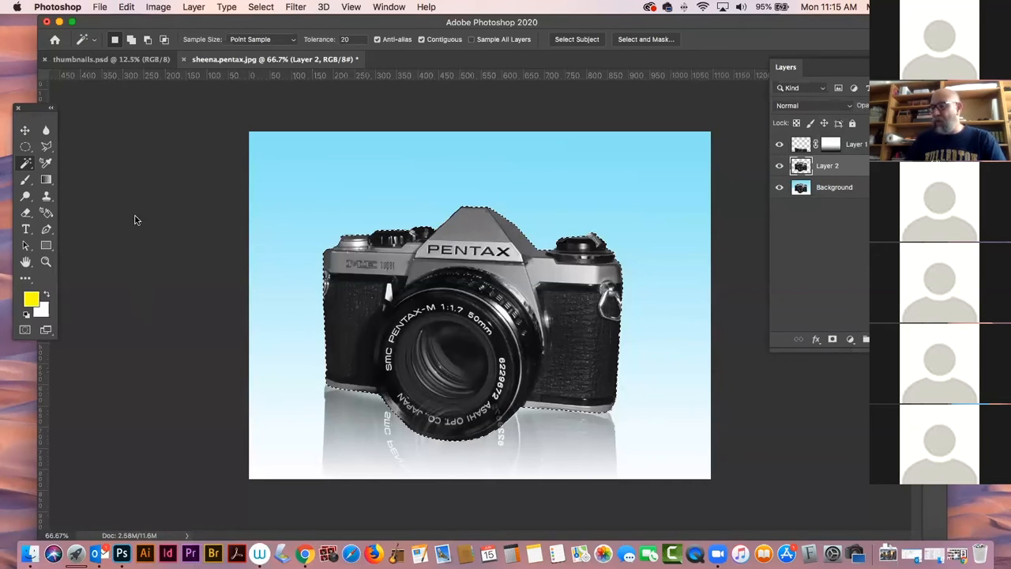
- Fill the camera-shaped selection with the light beige foreground color from the swatches
left_click(125, 7)
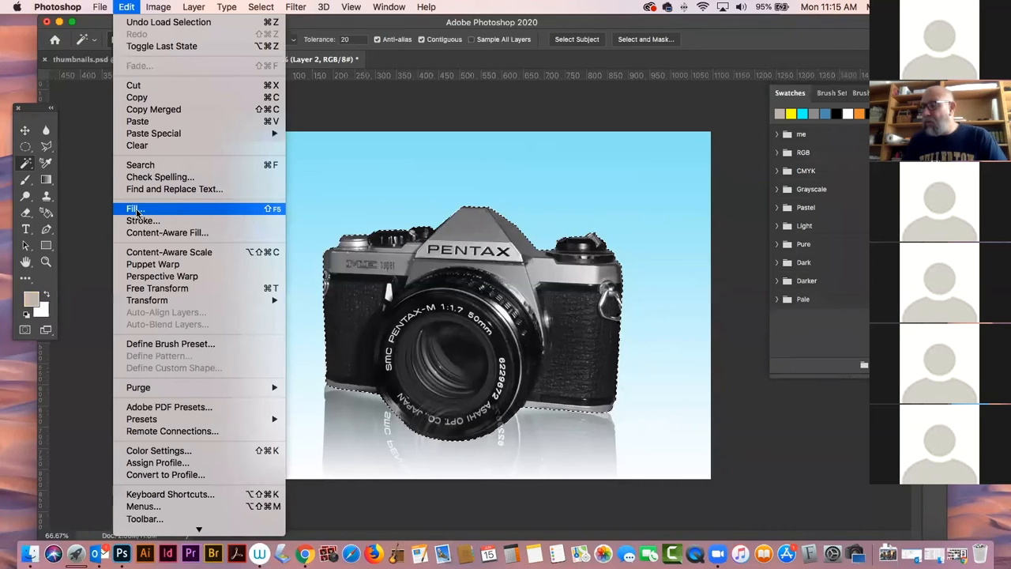
left_click(127, 6)
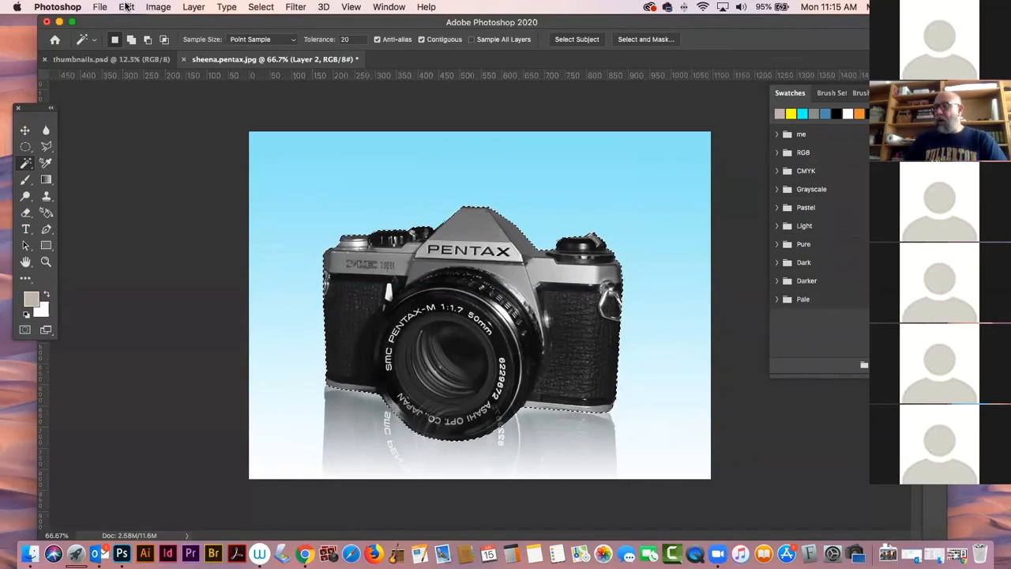
left_click(126, 6)
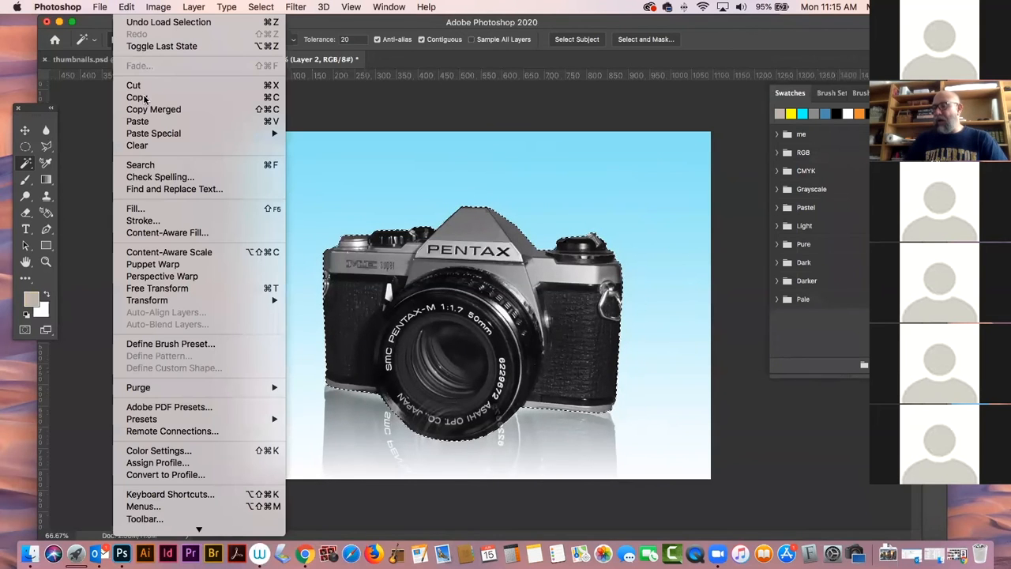
left_click(147, 209)
key("Return")
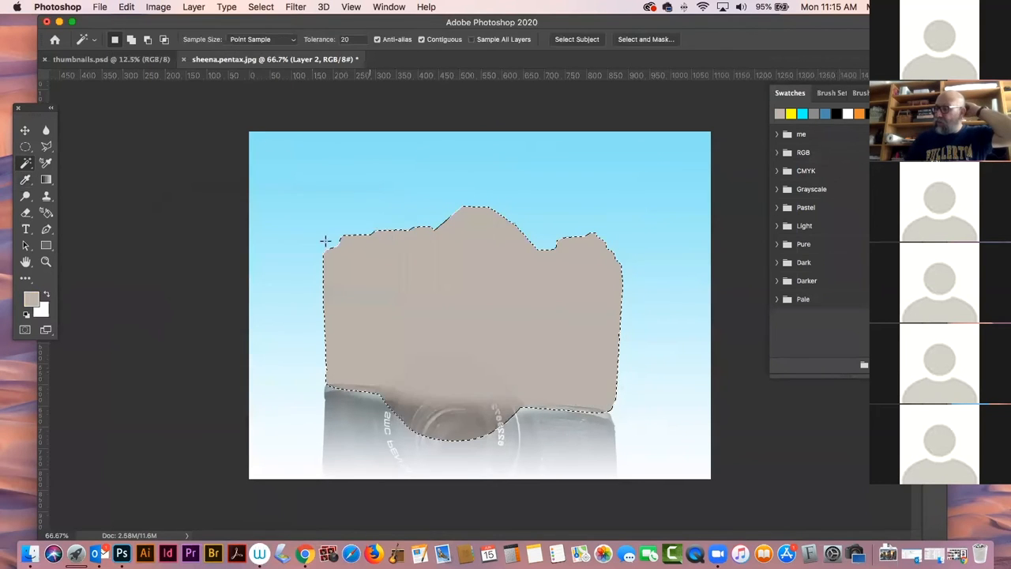
- Deselect and distort the beige camera silhouette layer into a low cast shadow slanting to the left of the camera's base
left_click(35, 129)
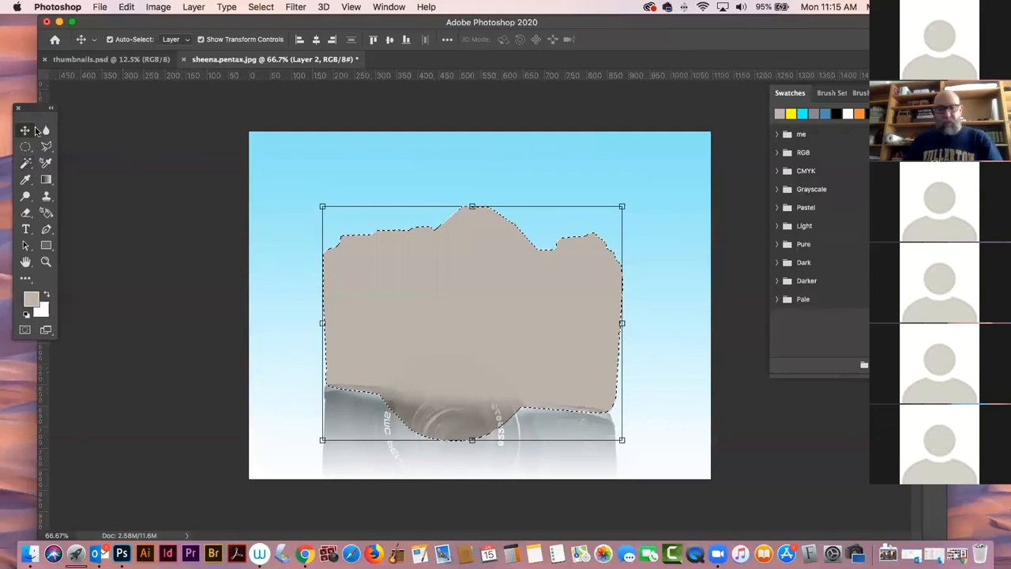
key("ctrl+d")
key("ctrl+e")
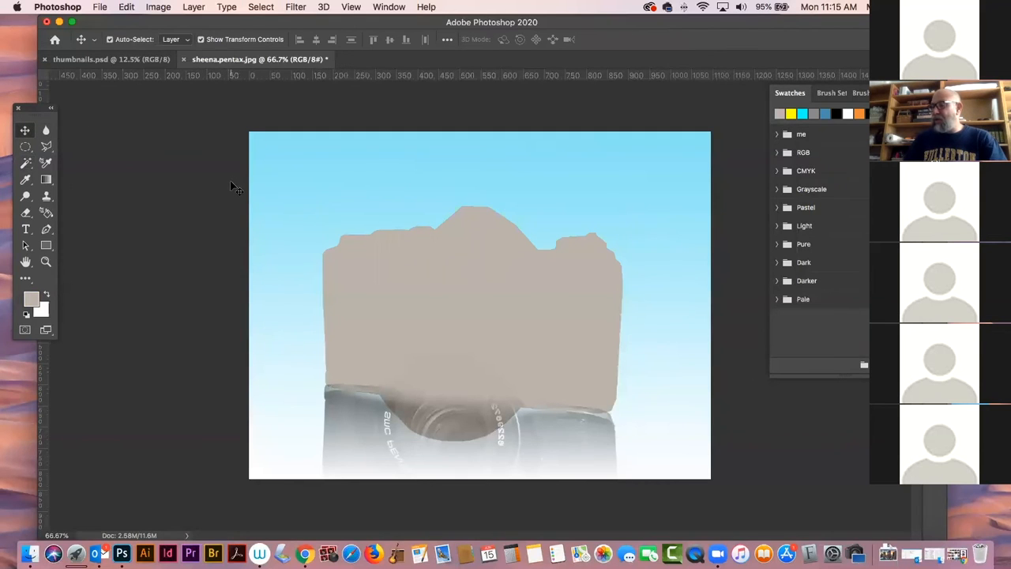
left_click(508, 291)
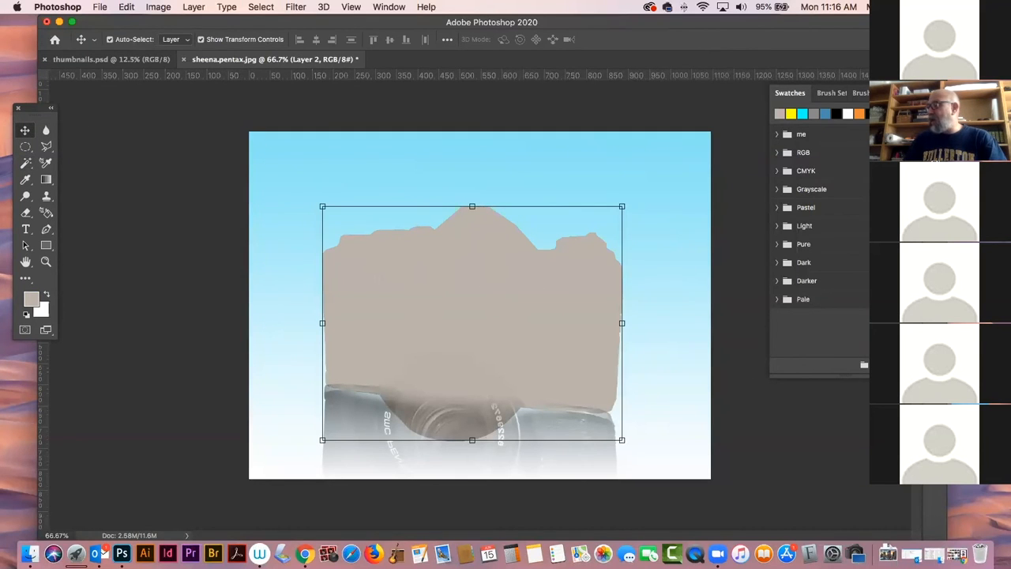
key("F7")
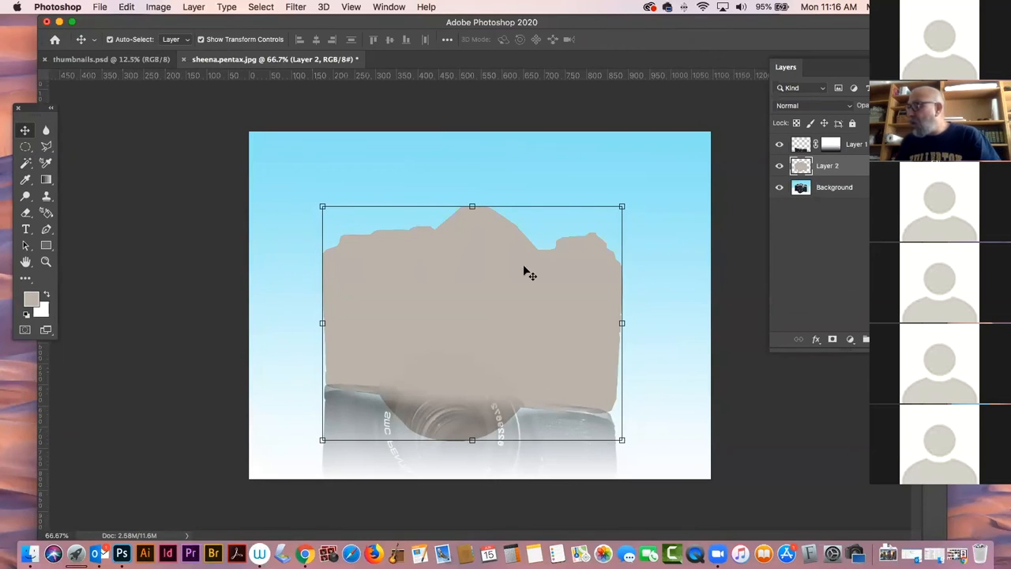
left_click(127, 7)
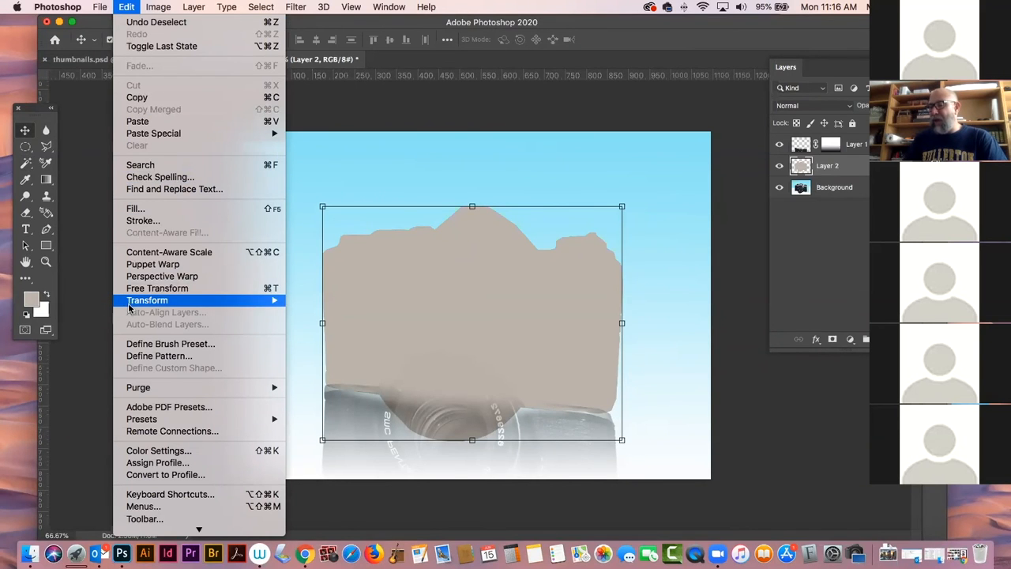
mouse_move(132, 301)
left_click(347, 357)
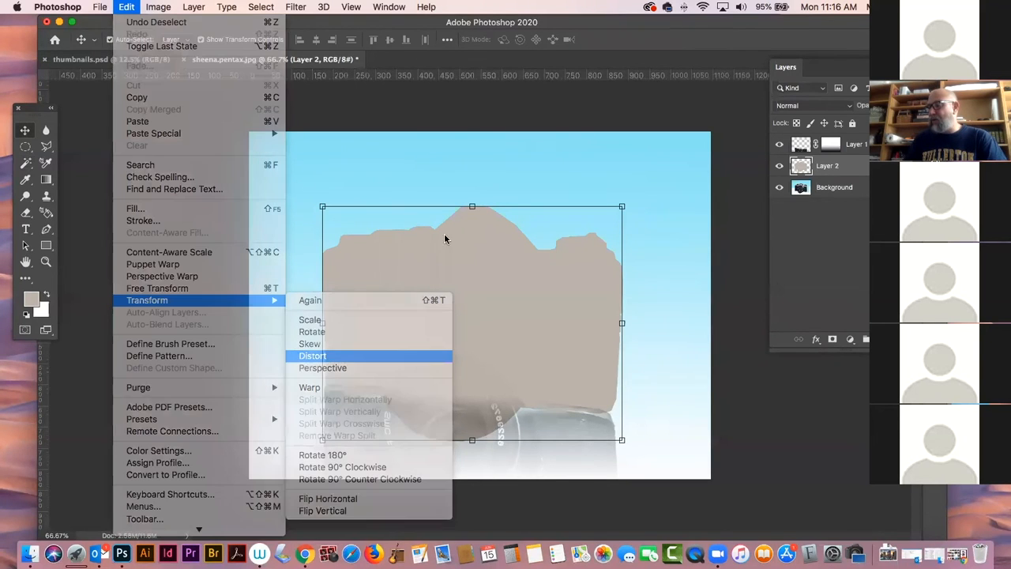
left_click_drag(472, 208, 334, 370)
key("Return")
left_click(155, 203)
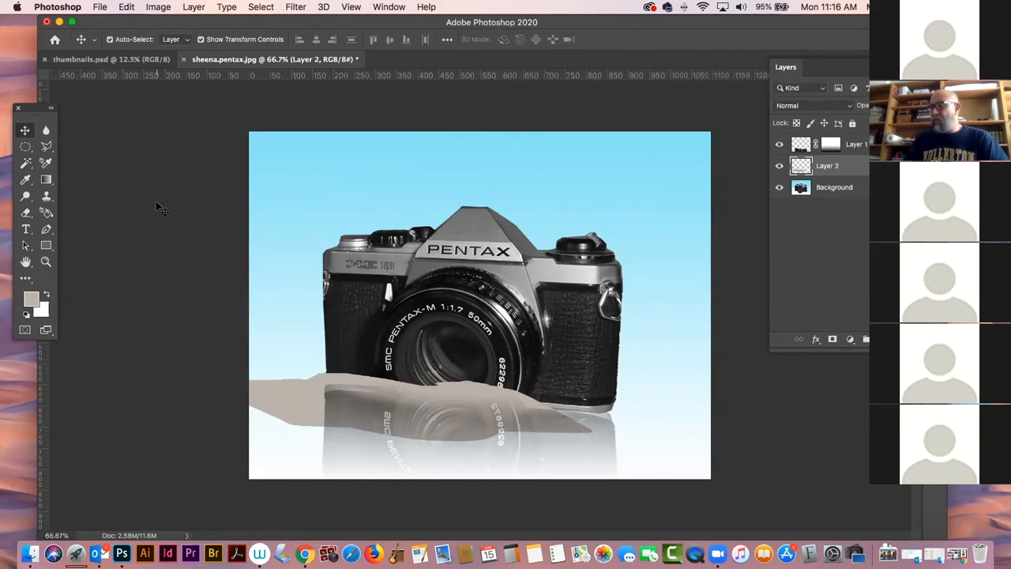
- Set the shadow layer's blend mode to Multiply and stretch the shadow rightward to meet the camera's right edge
left_click(295, 398)
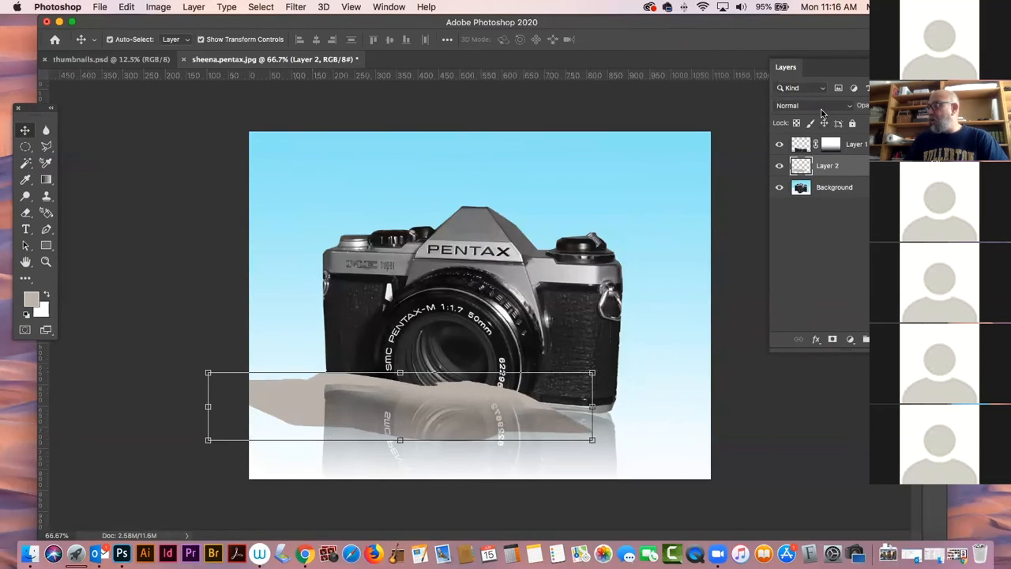
left_click(823, 109)
left_click(808, 142)
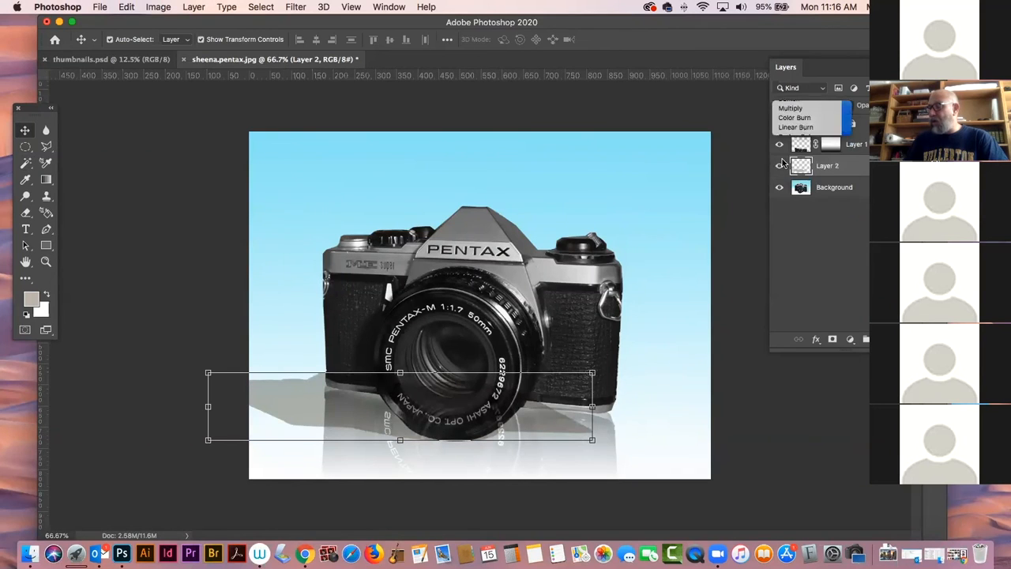
left_click_drag(591, 406, 615, 407)
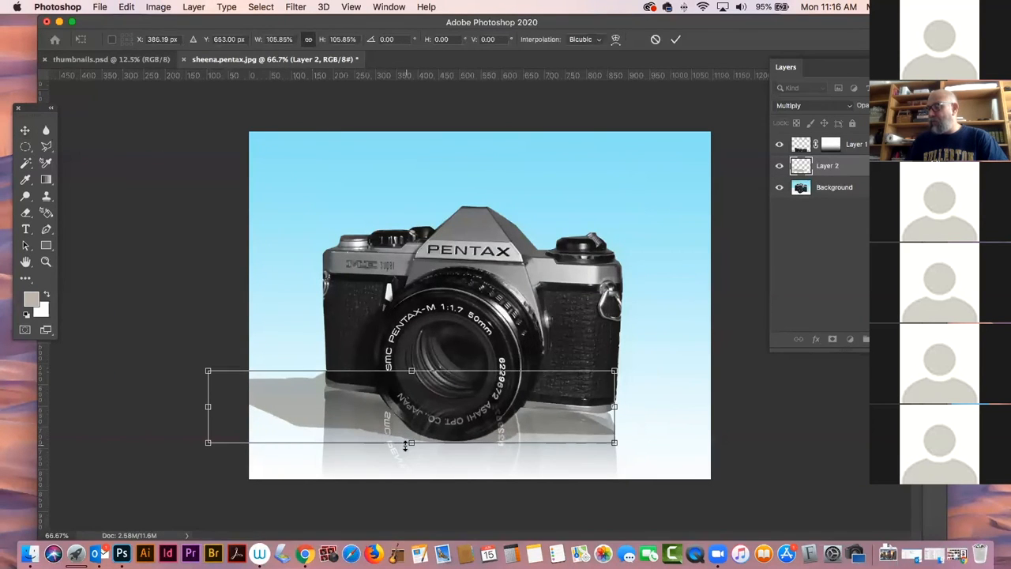
left_click_drag(412, 443, 411, 441)
left_click_drag(615, 441, 611, 430)
key("Return")
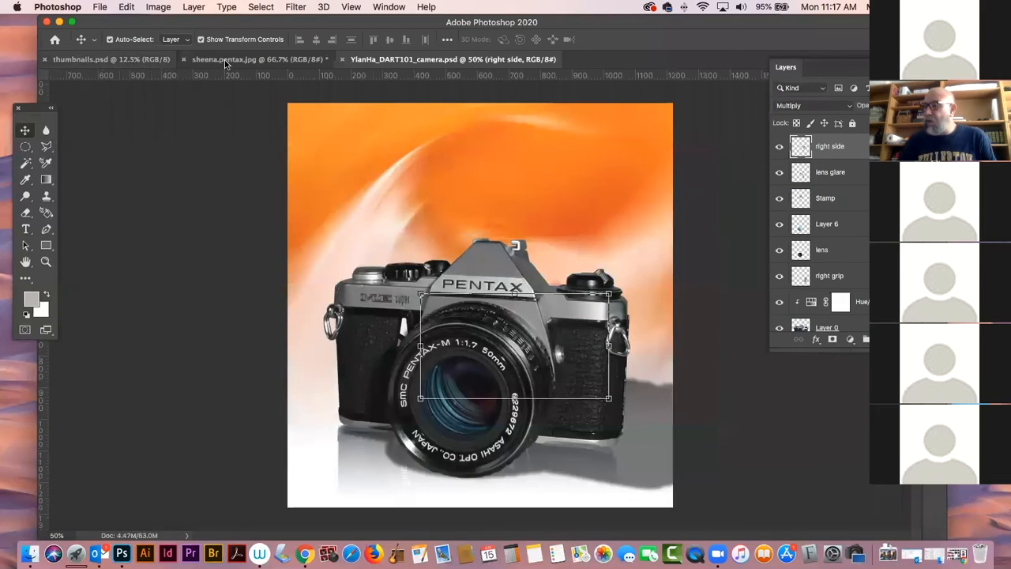
- Return to the blue-background Pentax camera JPG and close it without saving the changes
left_click(225, 61)
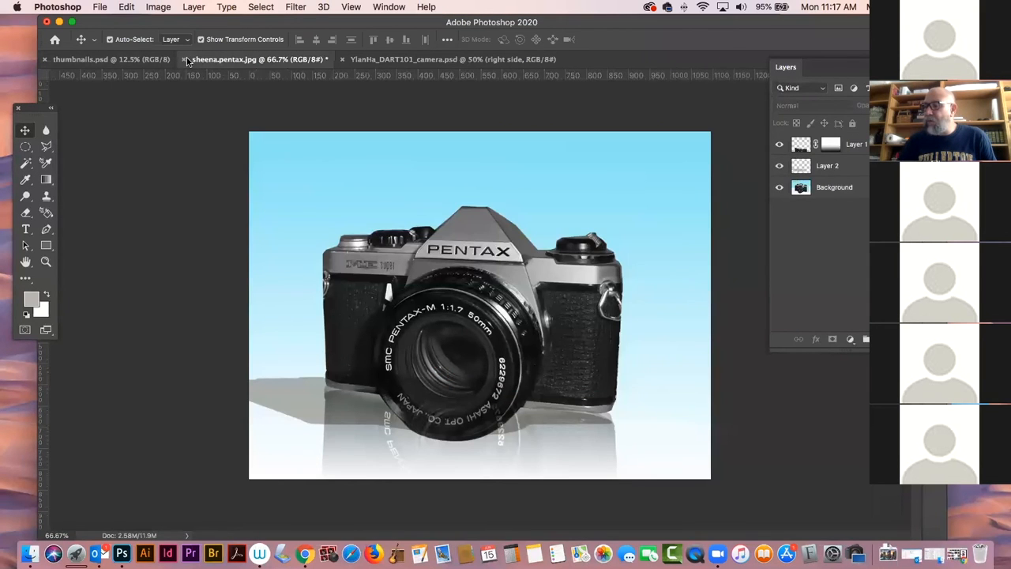
left_click(186, 60)
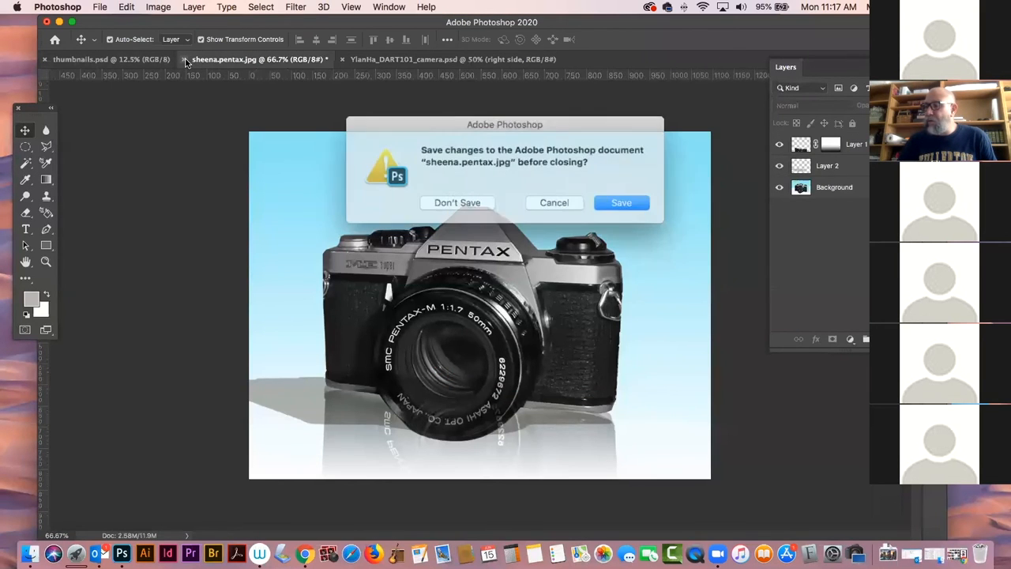
left_click(462, 202)
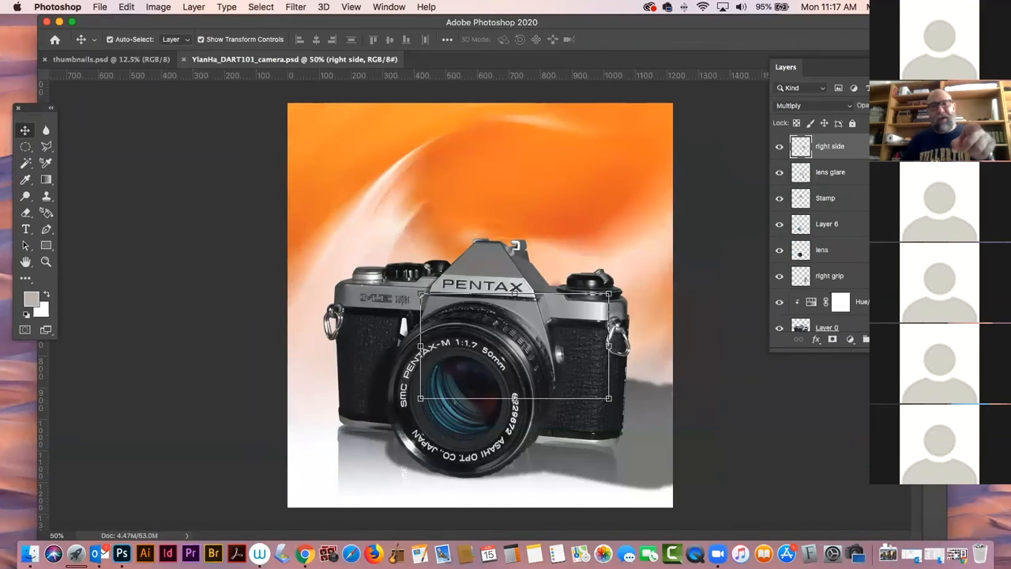
- Check which layer covers the metal housing above the PENTAX lettering, and clear the layer selection
left_click(205, 245)
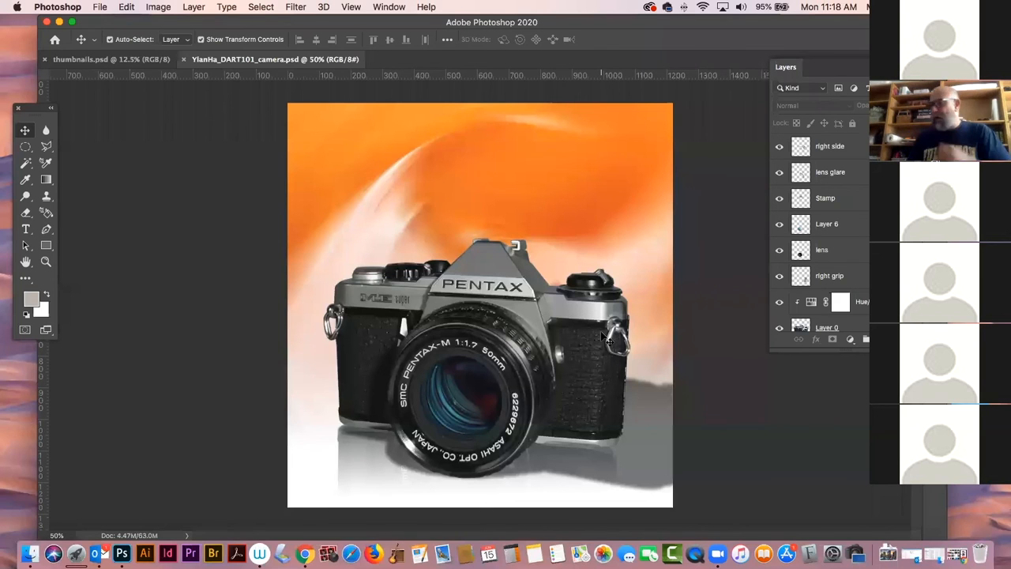
left_click(488, 258)
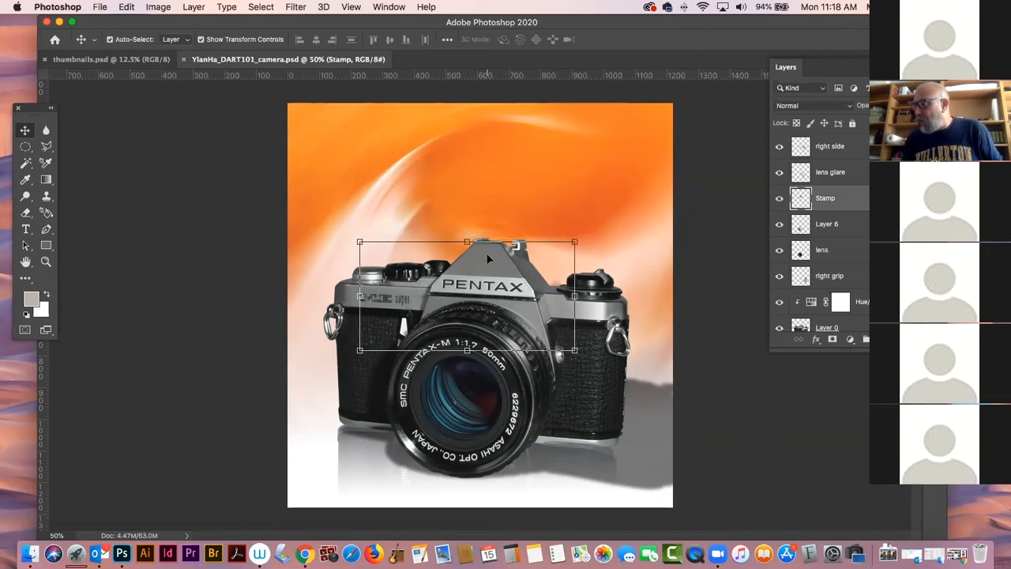
left_click(203, 252)
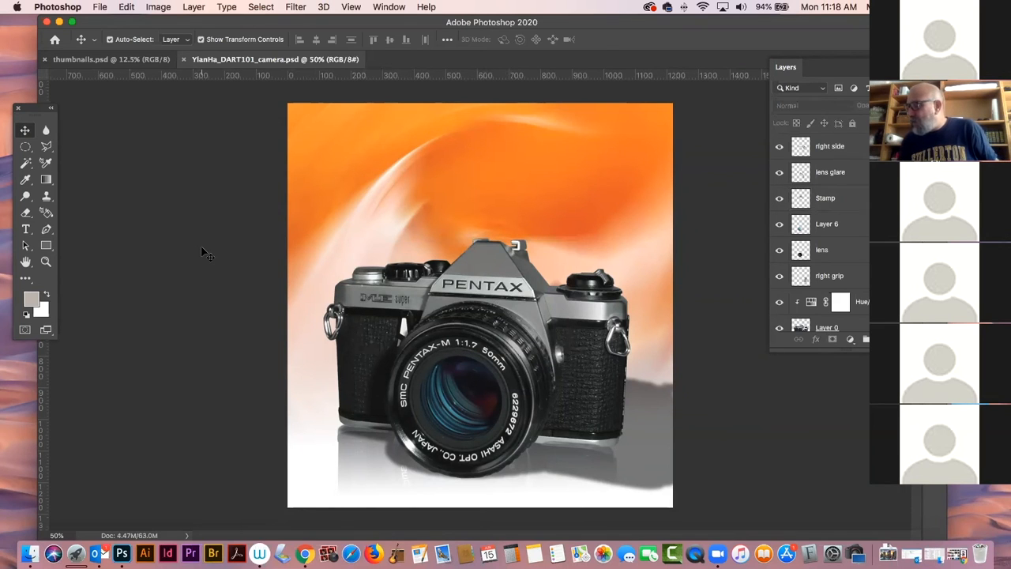
- Merge all camera, shadow and reflection layers from "right side" down to "Layer 0 copy" into one layer
left_click(46, 261)
mouse_move(613, 348)
left_mouse_down()
mouse_move(582, 350)
mouse_move(618, 350)
left_mouse_up()
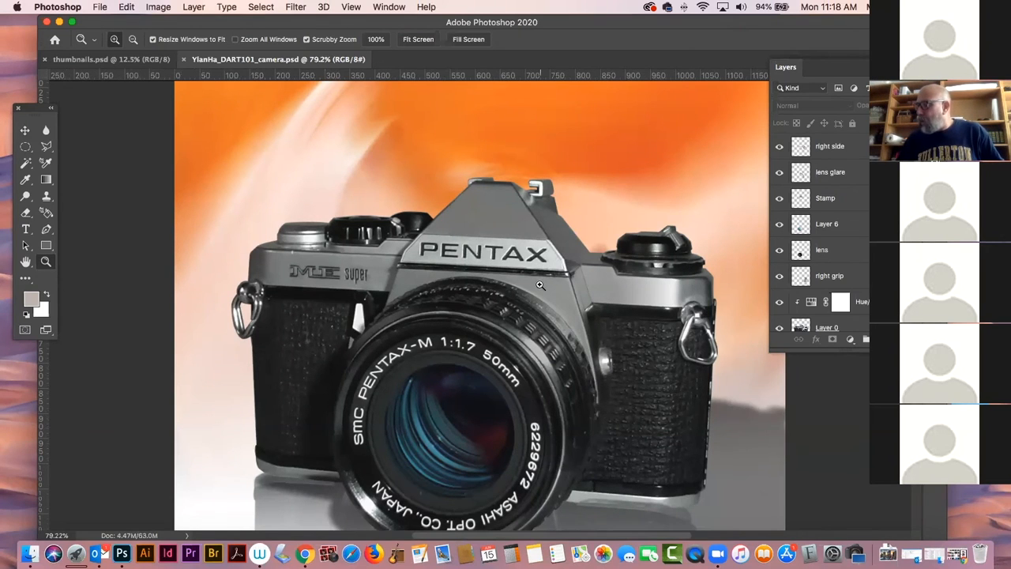
left_click(26, 197)
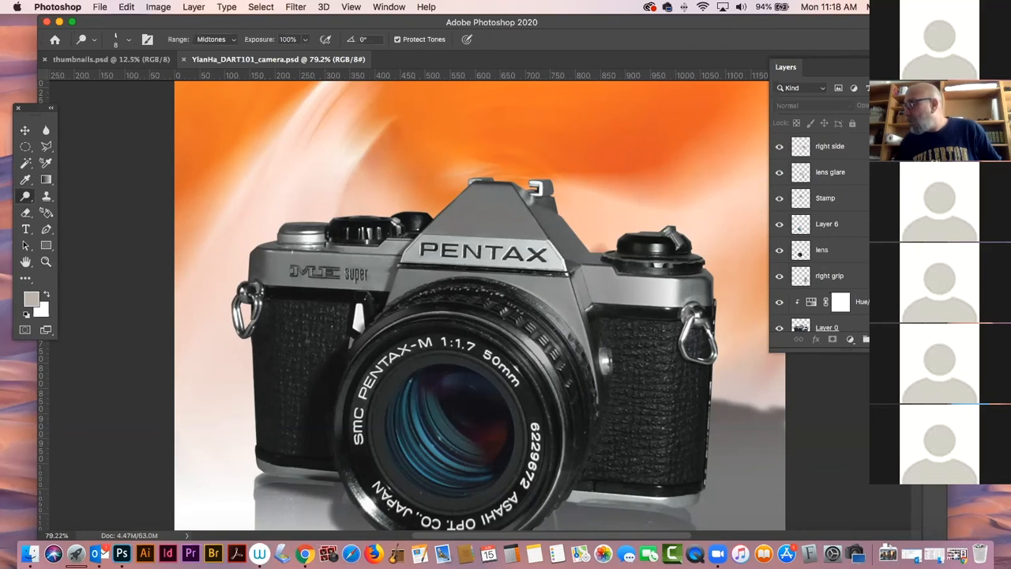
left_click(830, 146)
scroll(822, 237, "down", 5)
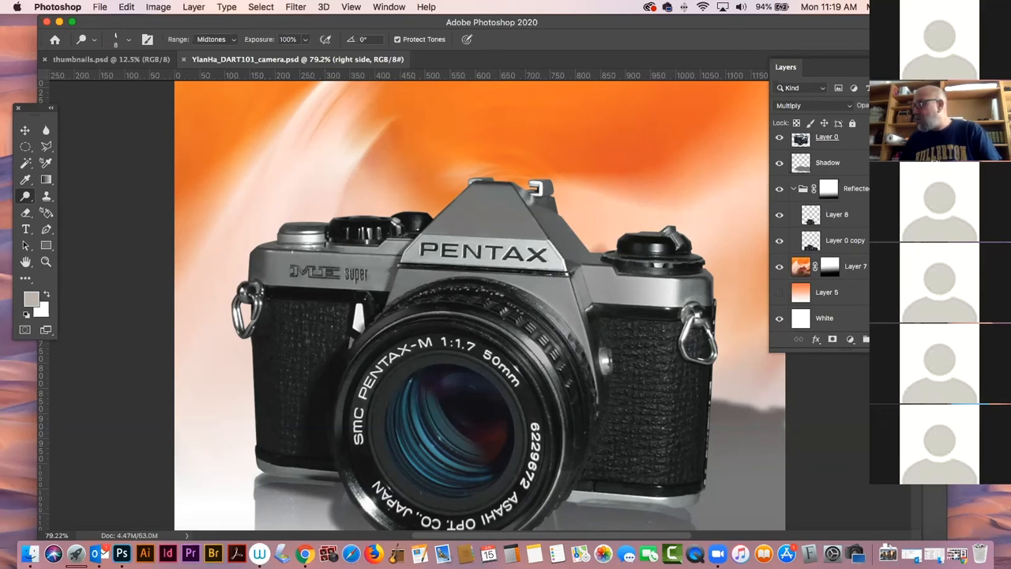
left_click(844, 241, "shift")
key("super+e")
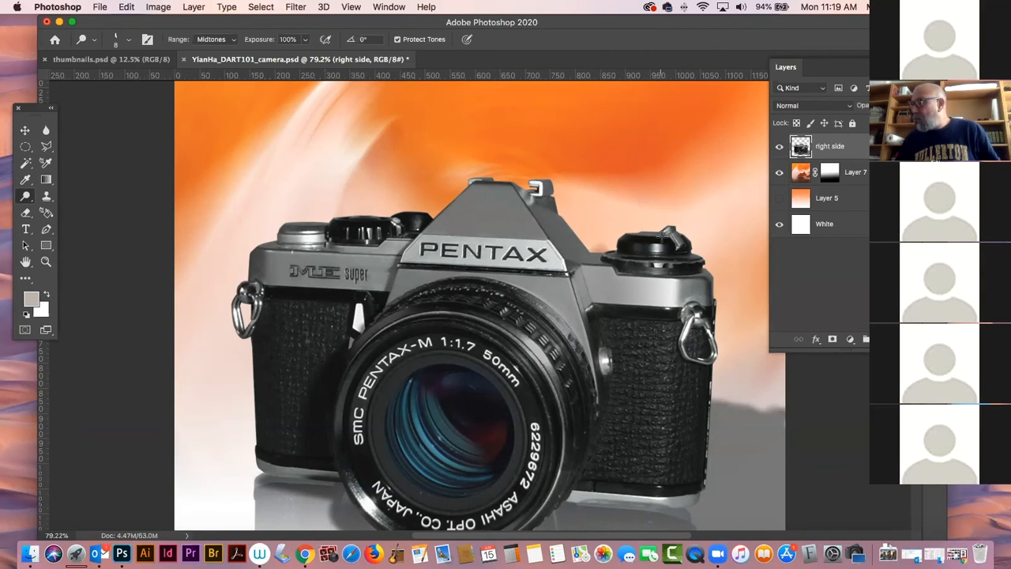
- Brighten highlights on the lens ring and leather grips with the Dodge tool, using Midtones, 100% exposure and brush sizes 45 and 15
key("bracketright")
key("bracketright")
key("bracketright")
key("bracketright")
key("bracketright")
key("bracketright")
key("bracketright")
key("bracketright")
key("bracketright")
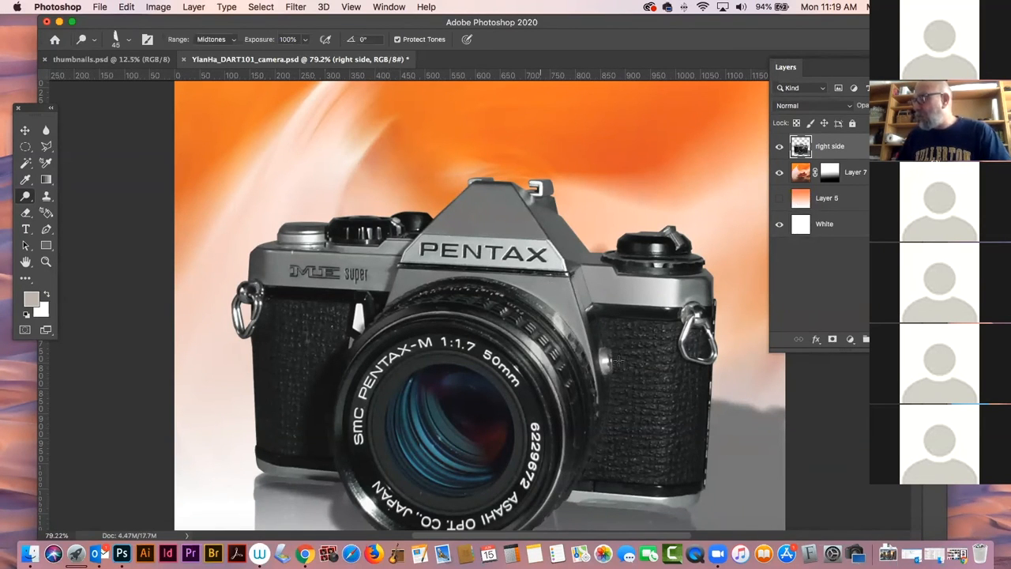
key("bracketleft")
key("bracketleft")
key("bracketleft")
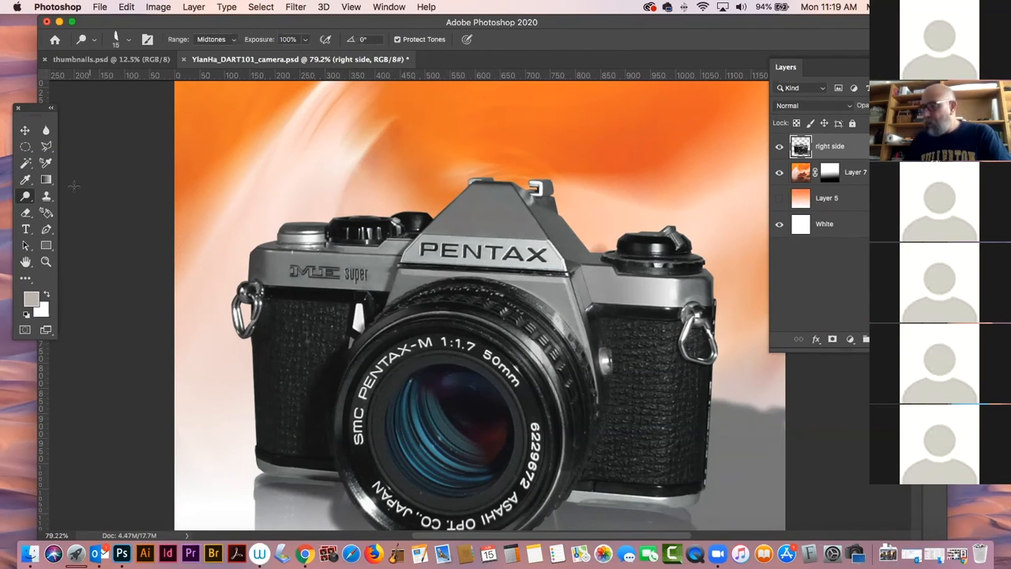
- Deselect the merged camera layer and close the orange-background camera PSD without saving the changes
left_click(26, 132)
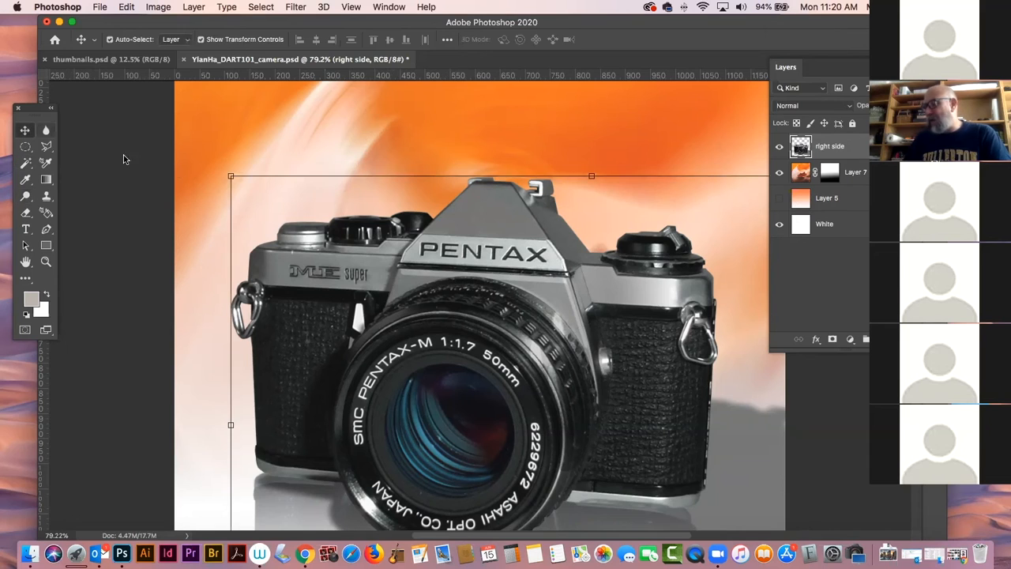
left_click(125, 114)
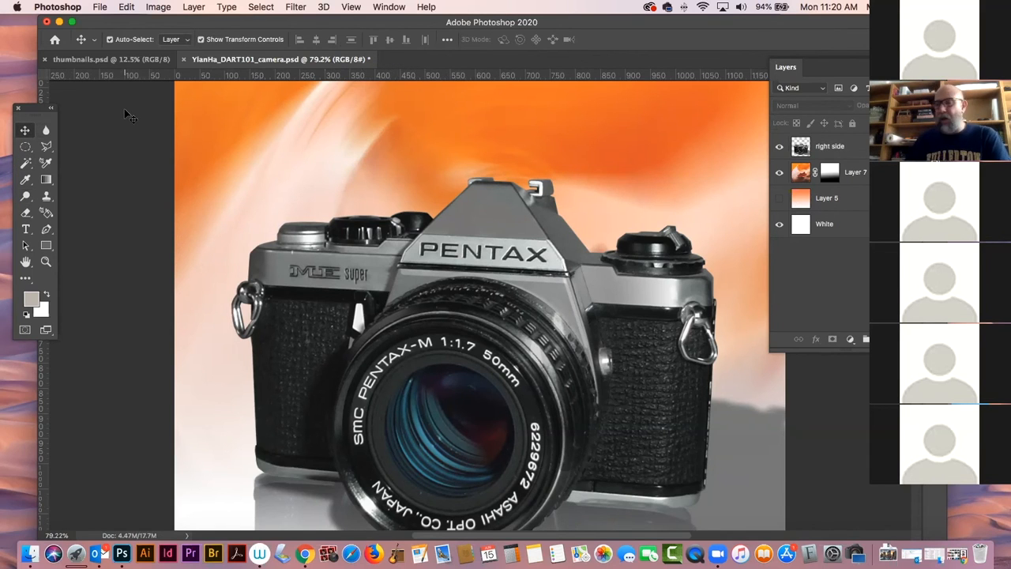
left_click(185, 62)
left_click(448, 201)
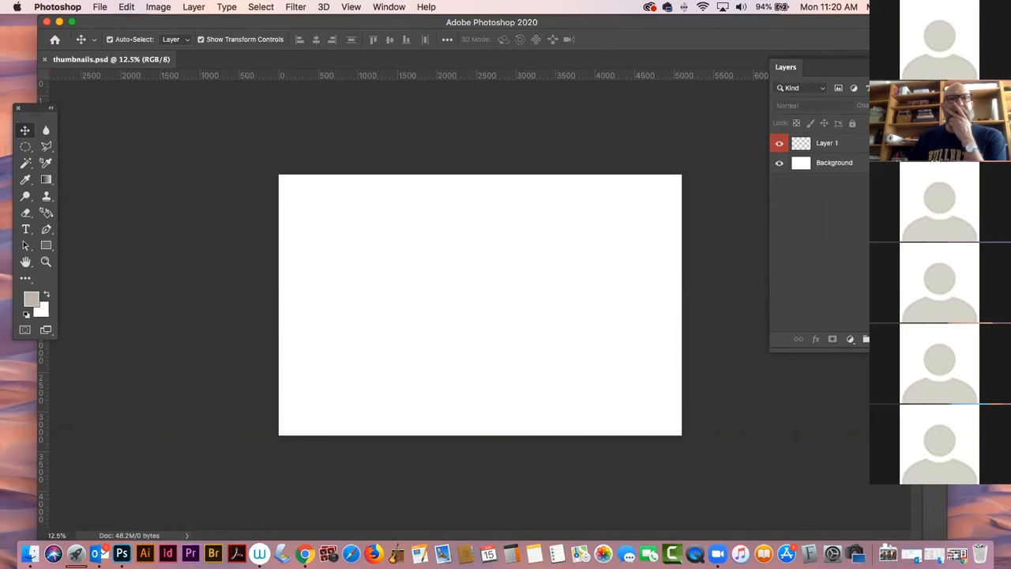
key("Tab")
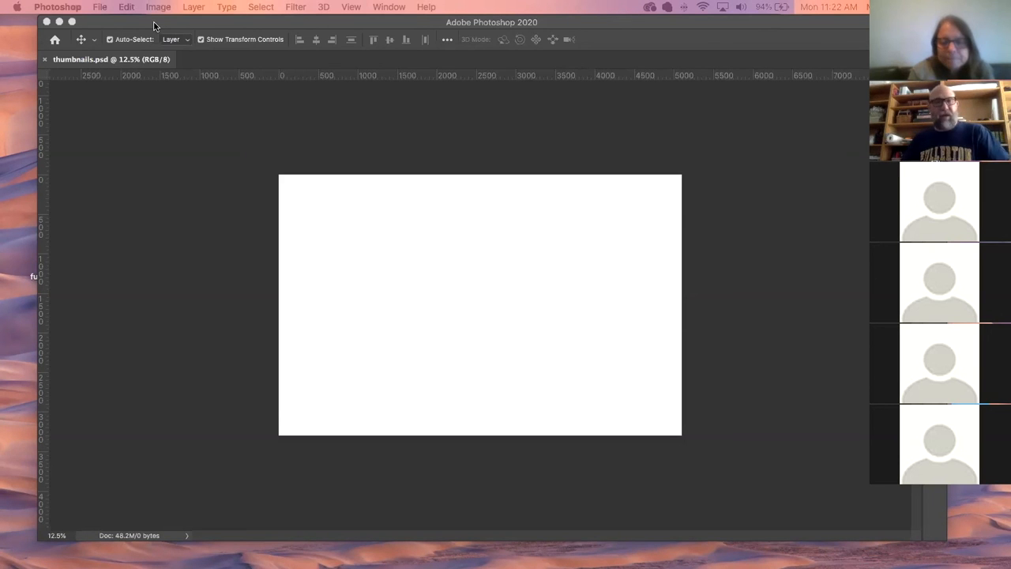
key("Tab")
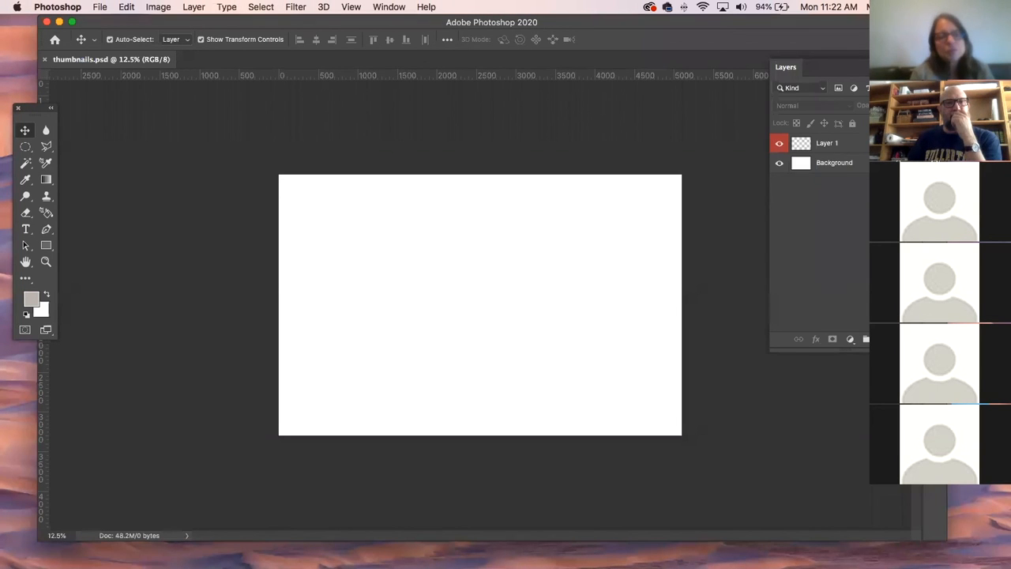
key("Tab")
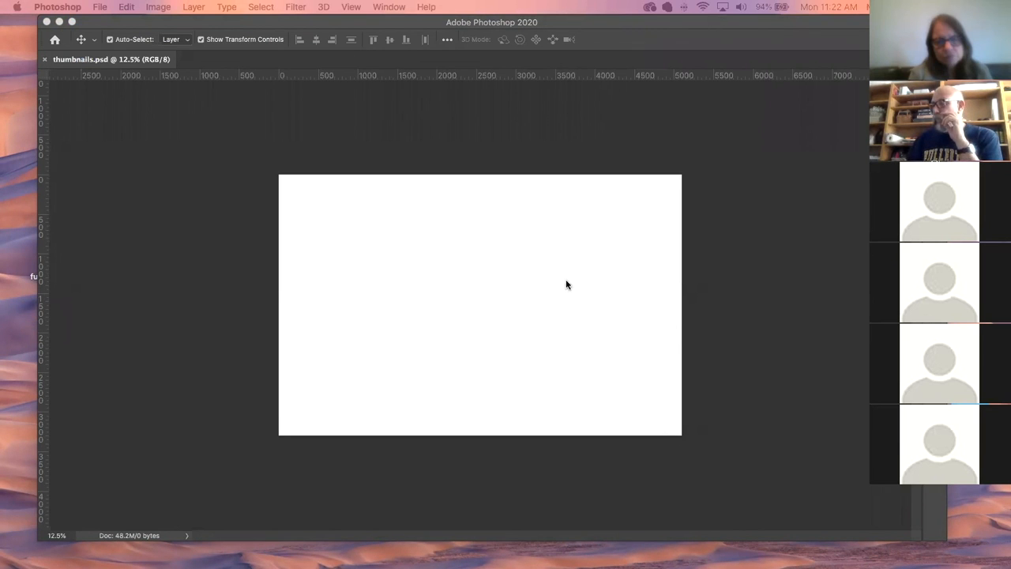
- Switch to Chrome and search Google for "PORTRAIT" in a new tab
key("super+Tab")
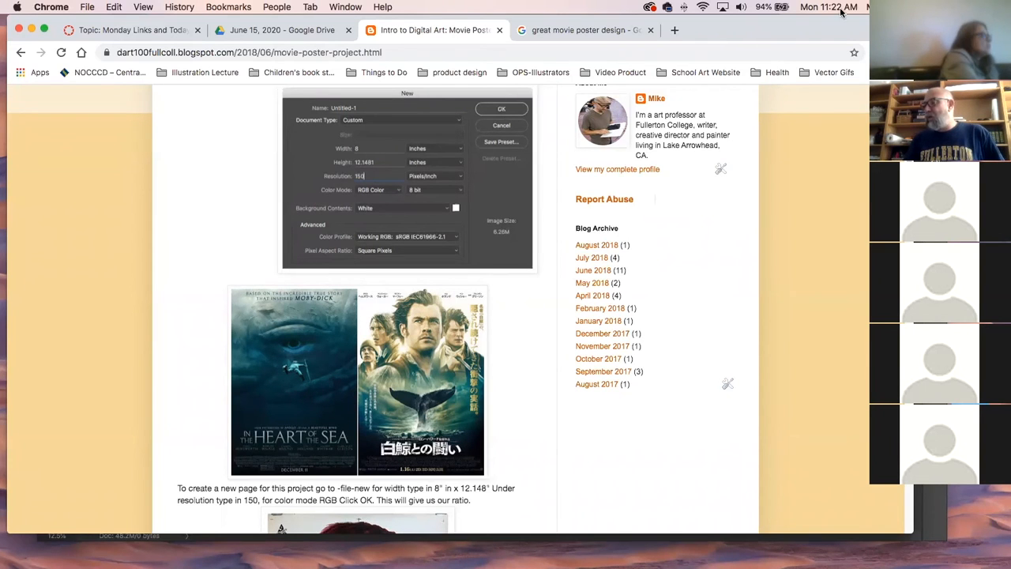
left_click_drag(866, 30, 874, 50)
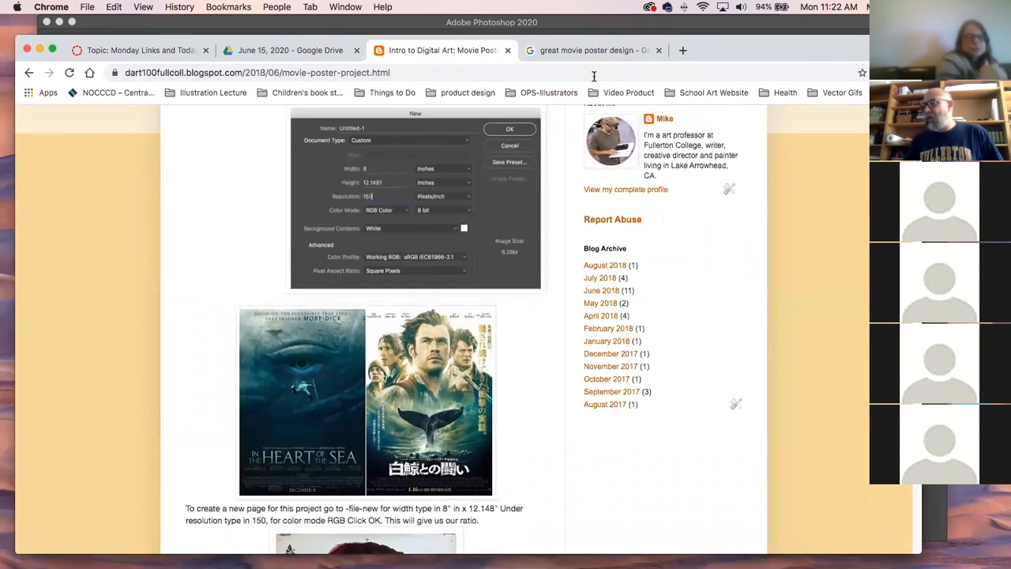
left_click(682, 50)
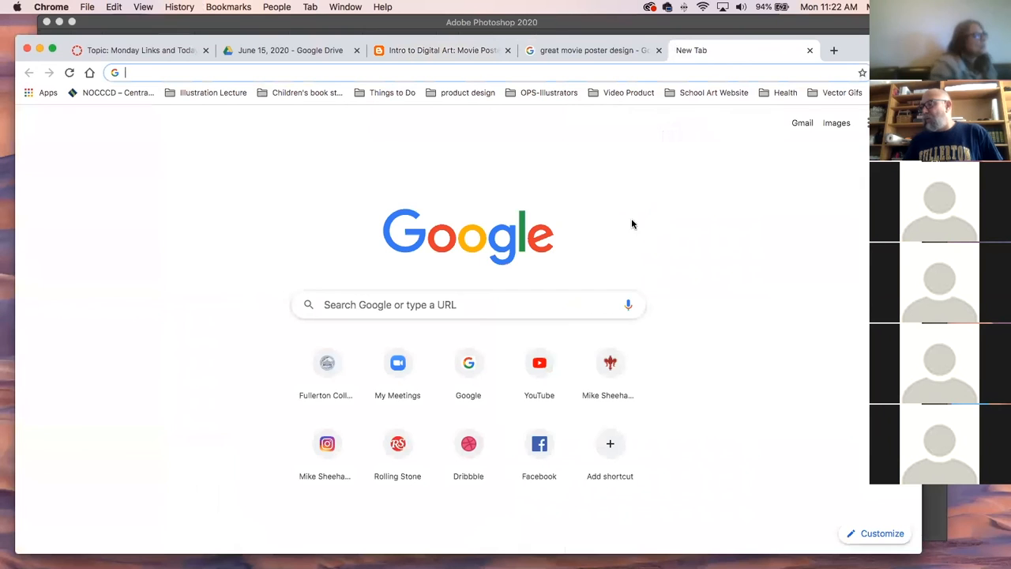
left_click(386, 307)
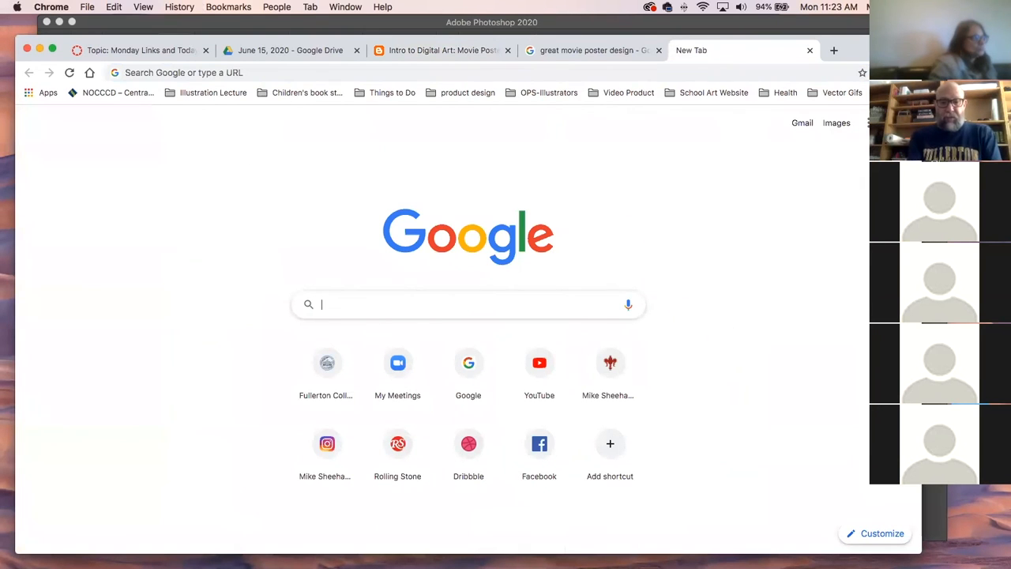
type("PORTRAIT")
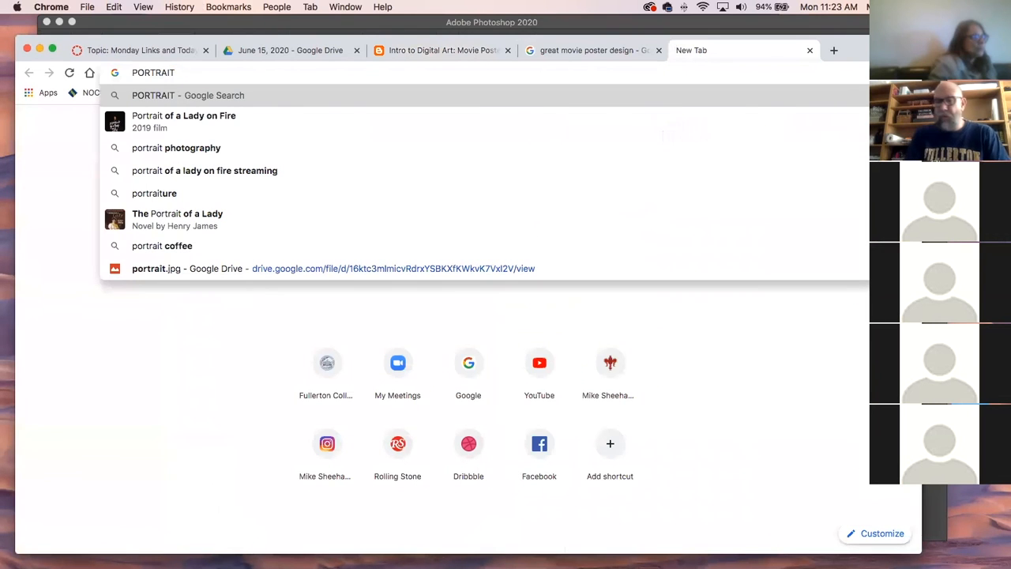
key("Return")
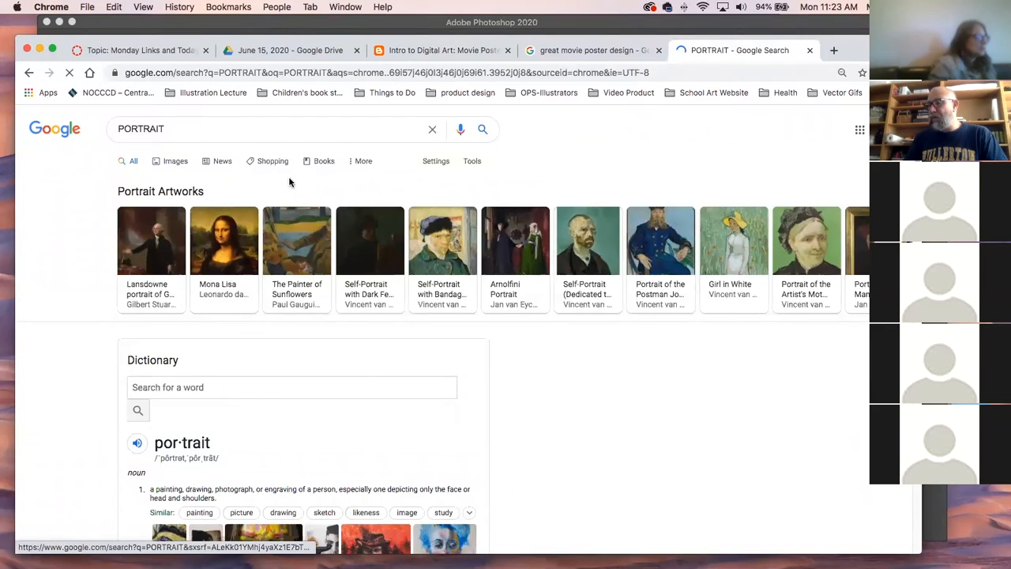
- Show the image results for "PORTRAIT" and filter them to Large size
left_click(177, 163)
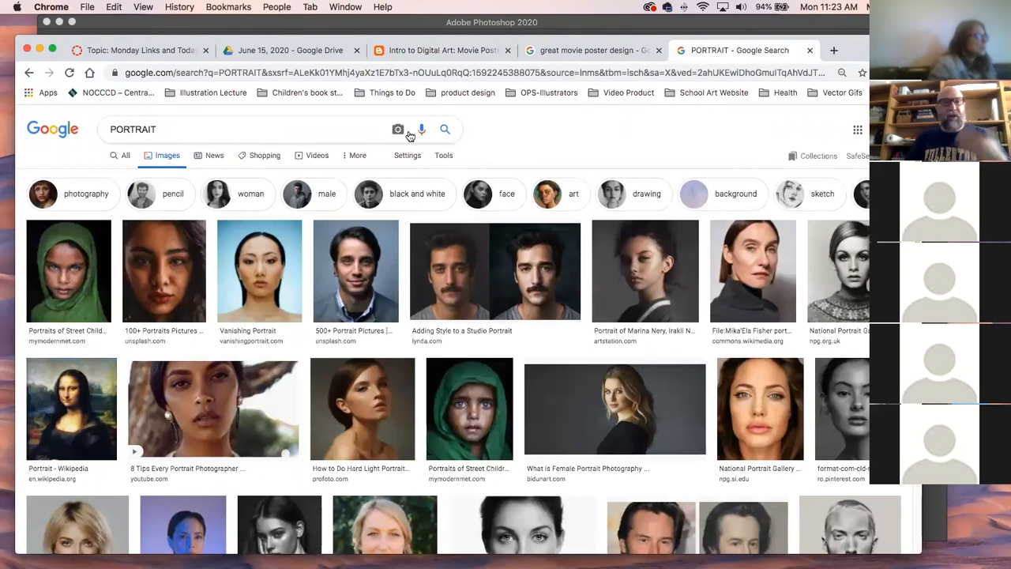
left_click(444, 157)
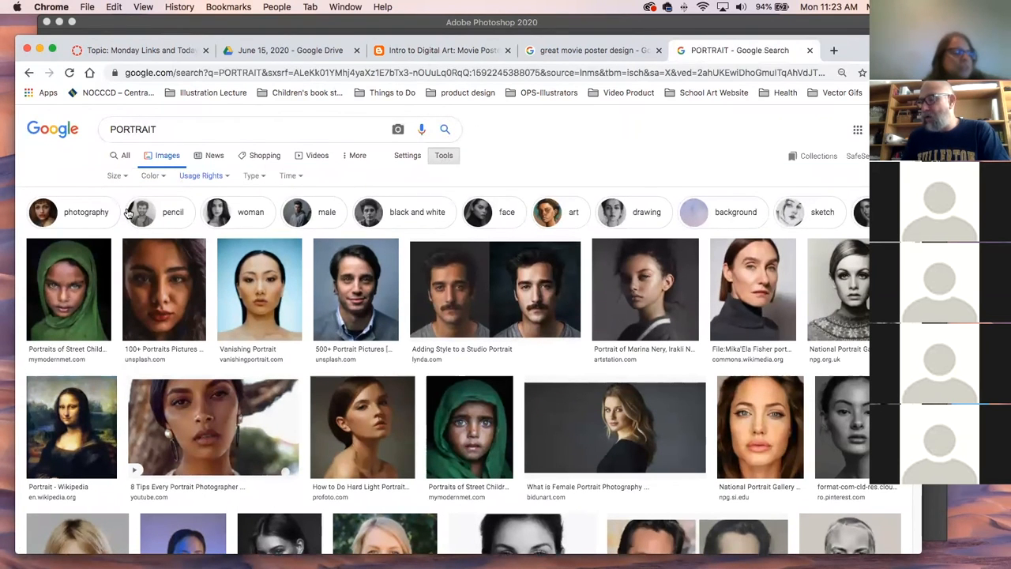
left_click(115, 175)
left_click(119, 210)
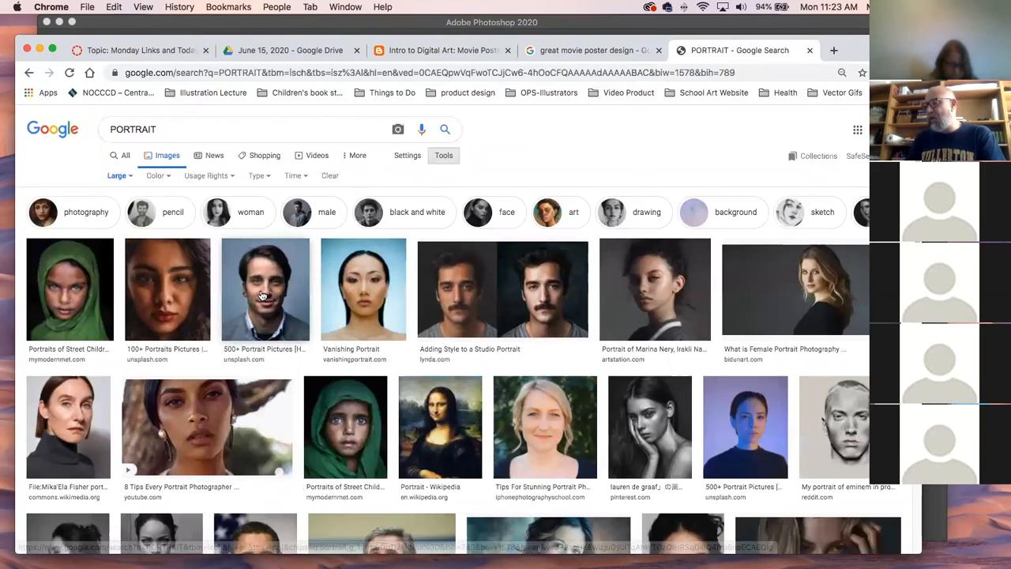
- Open the Unsplash portrait of the man in a grey sweater in its own tab and enlarge it to full size
left_click(264, 296)
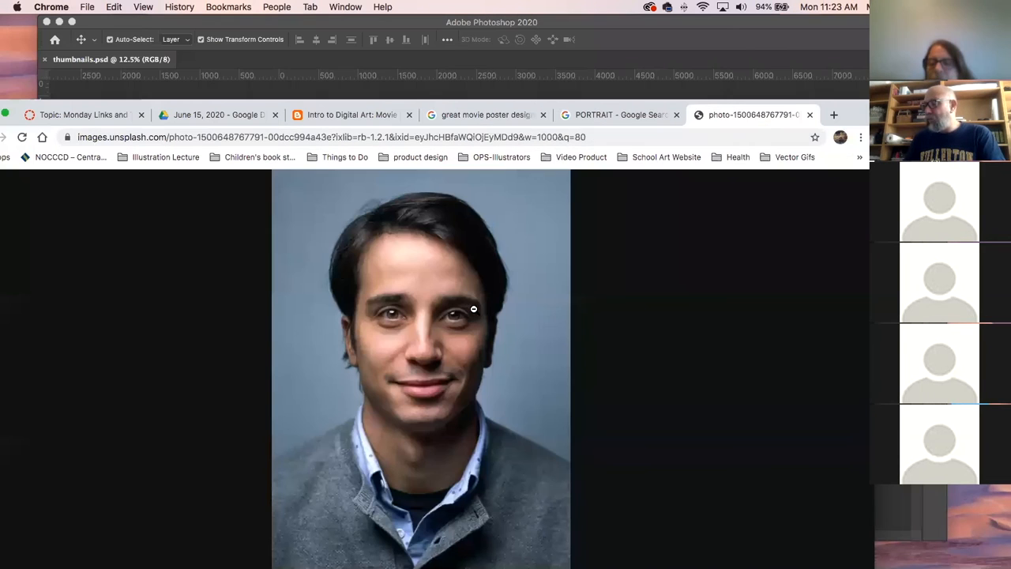
left_click(738, 120)
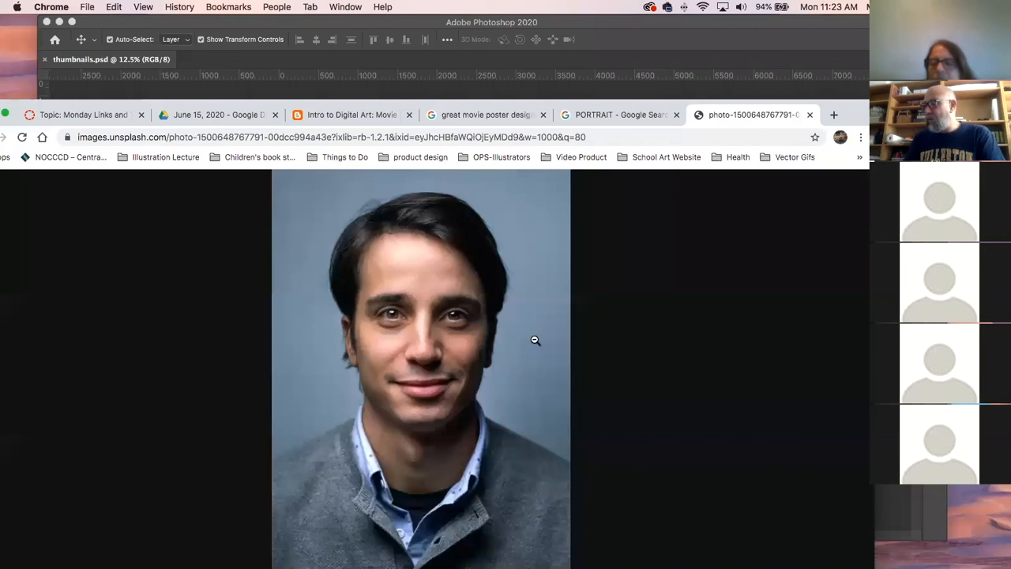
left_click(602, 386)
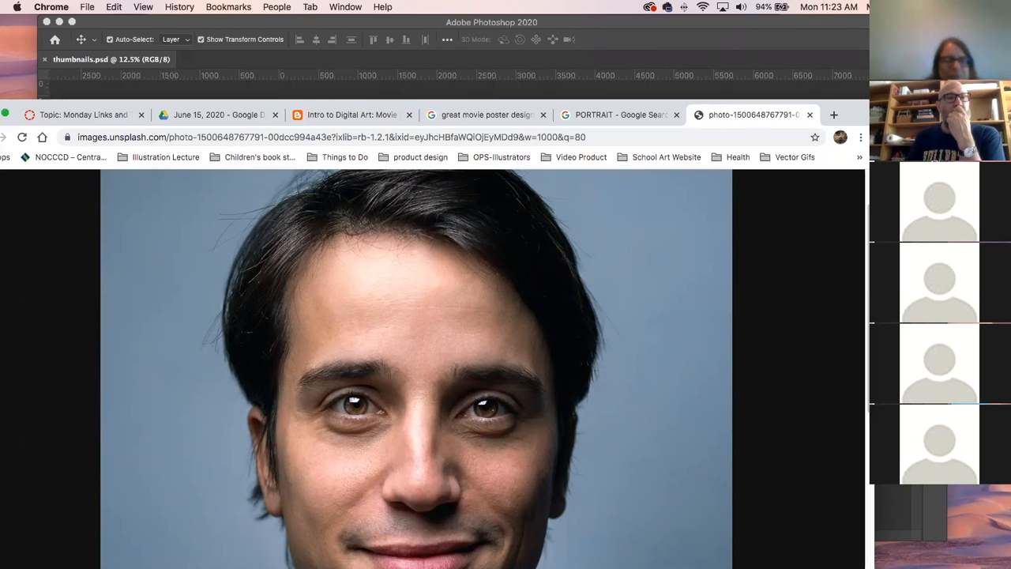
key("super+Tab")
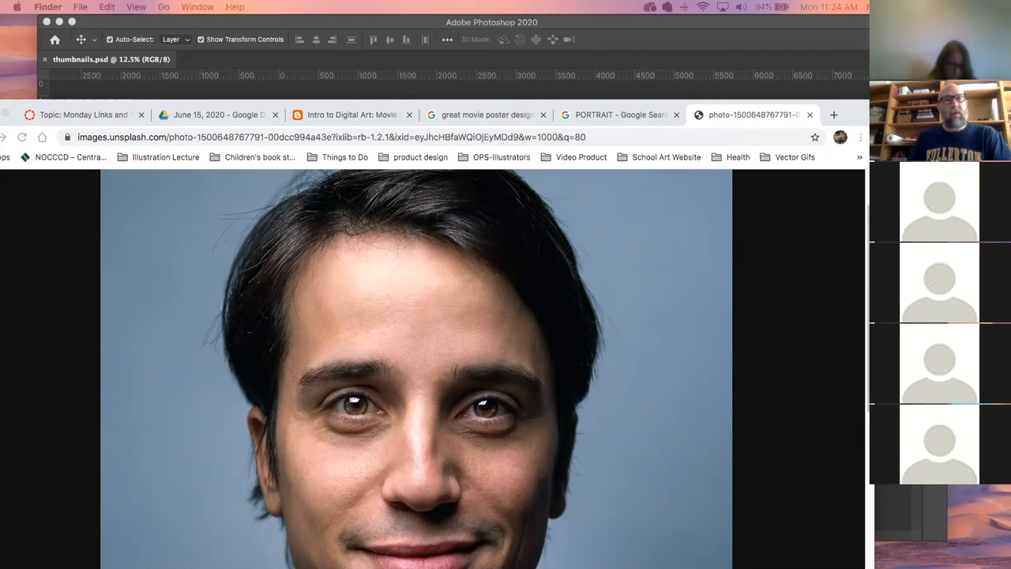
left_click(397, 317)
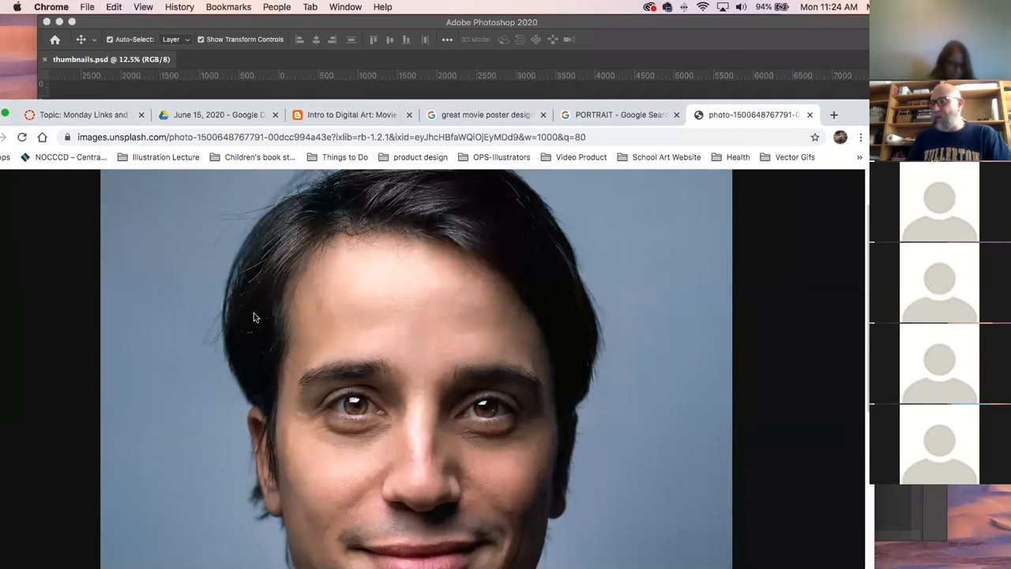
left_click_drag(404, 341, 403, 347)
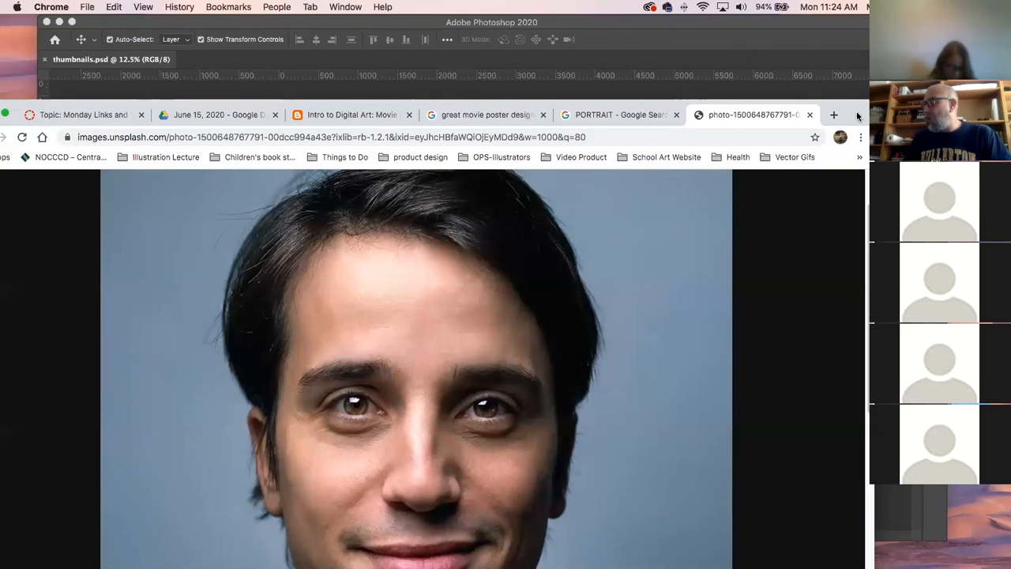
- Reposition the browser window near the top of the screen and close the full-size portrait tab
left_click_drag(858, 116, 907, 73)
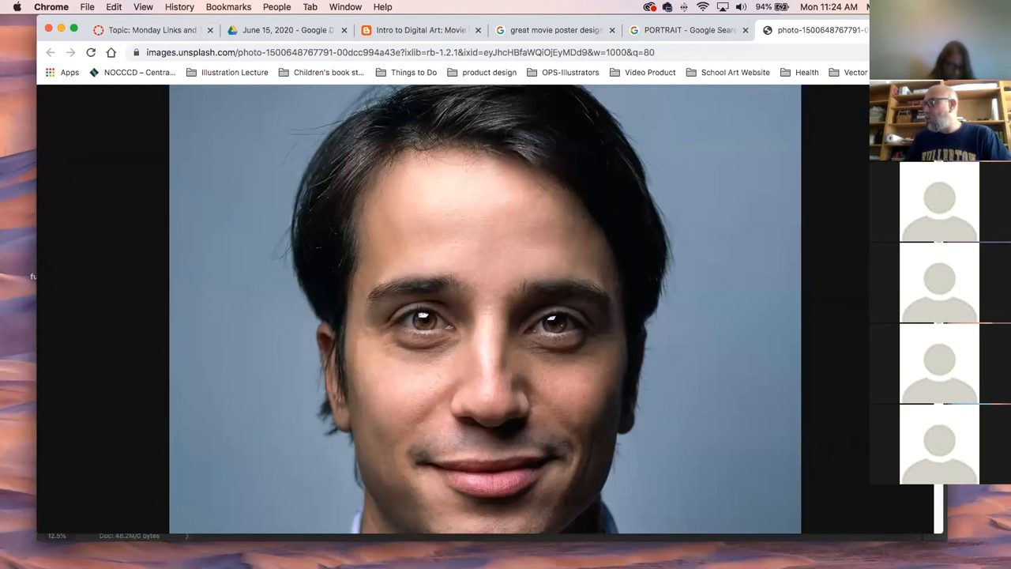
left_click_drag(859, 36, 850, 56)
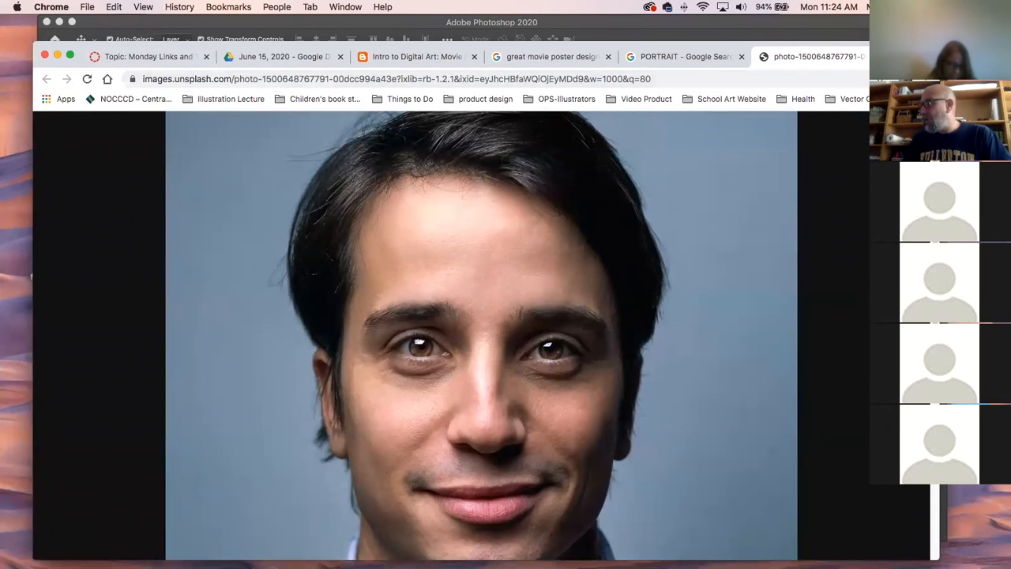
left_click_drag(818, 58, 798, 32)
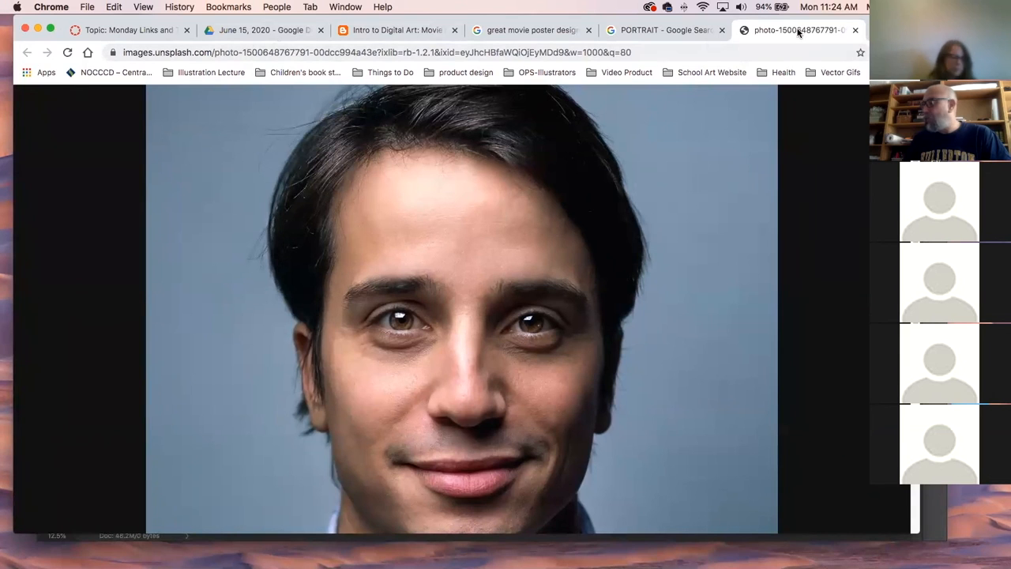
left_click(855, 30)
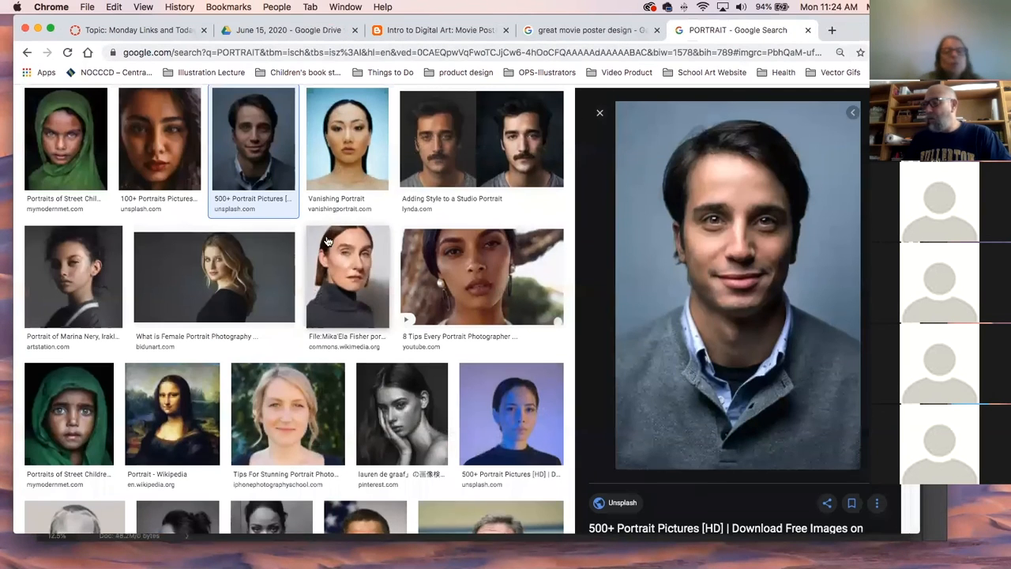
- Search Google Images for "SPACESHIP" and show the search filter options with Large size applied
type("/")
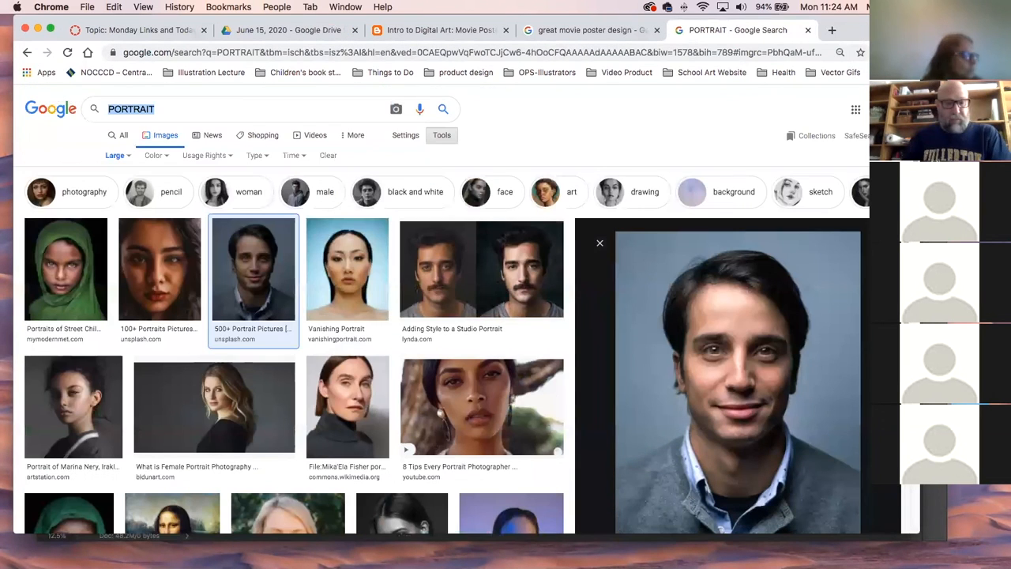
type("SPACESHIP")
key("Return")
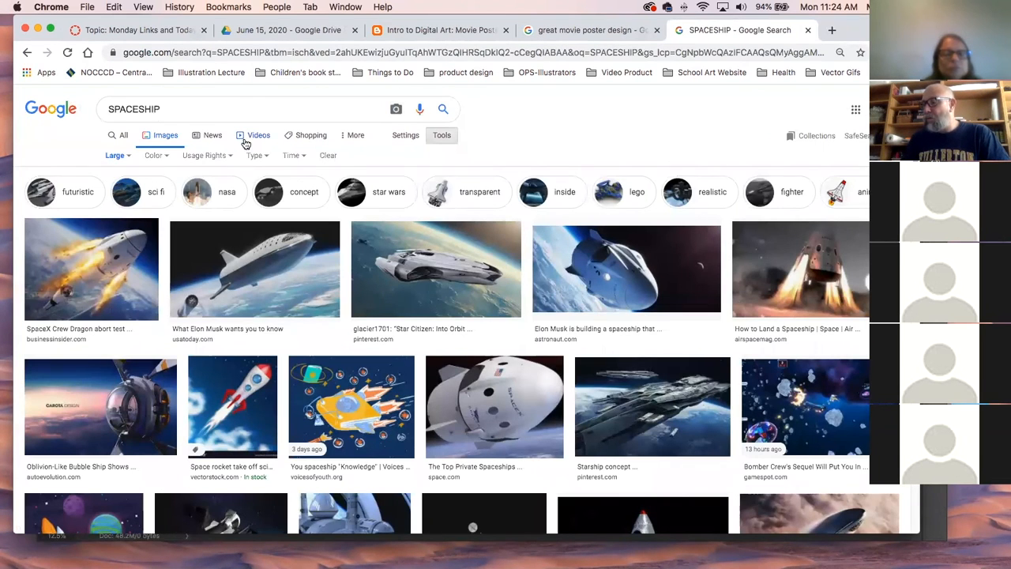
left_click(167, 138)
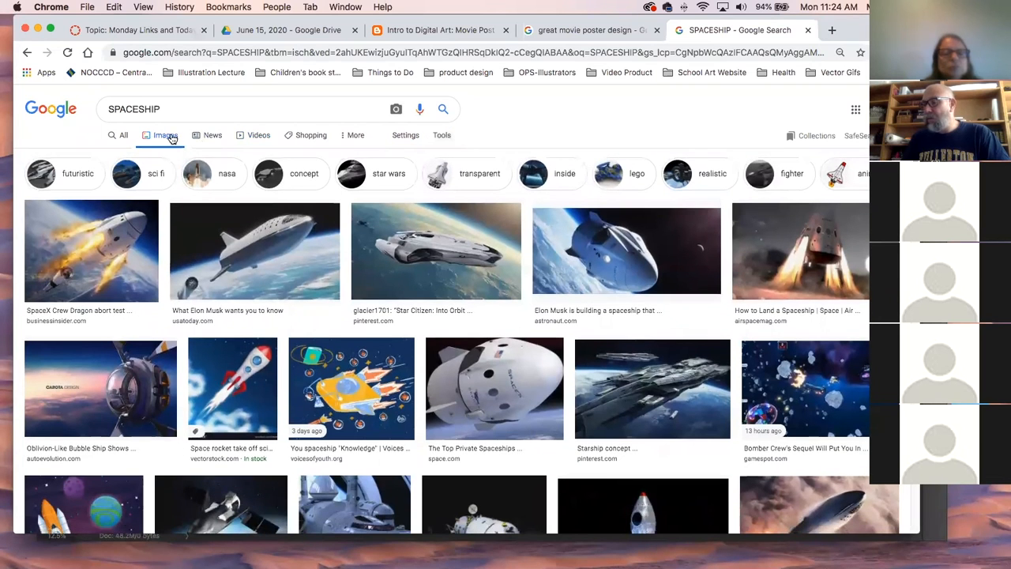
left_click(443, 134)
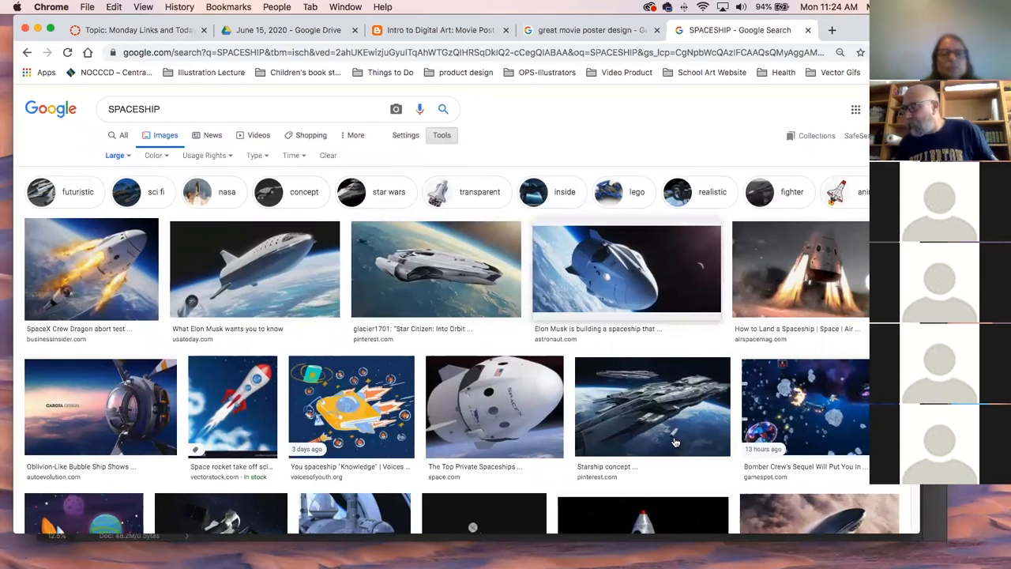
- Browse the spaceship results, view the white SpaceX capsule picture in its own tab, and reposition the browser window
scroll(676, 443, "down", 5)
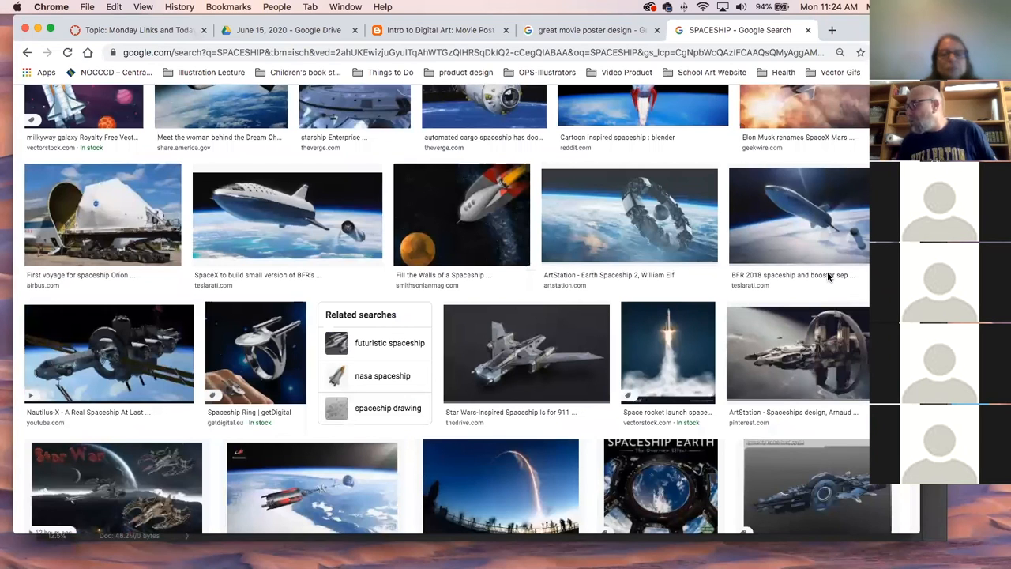
left_click_drag(845, 39, 793, 28)
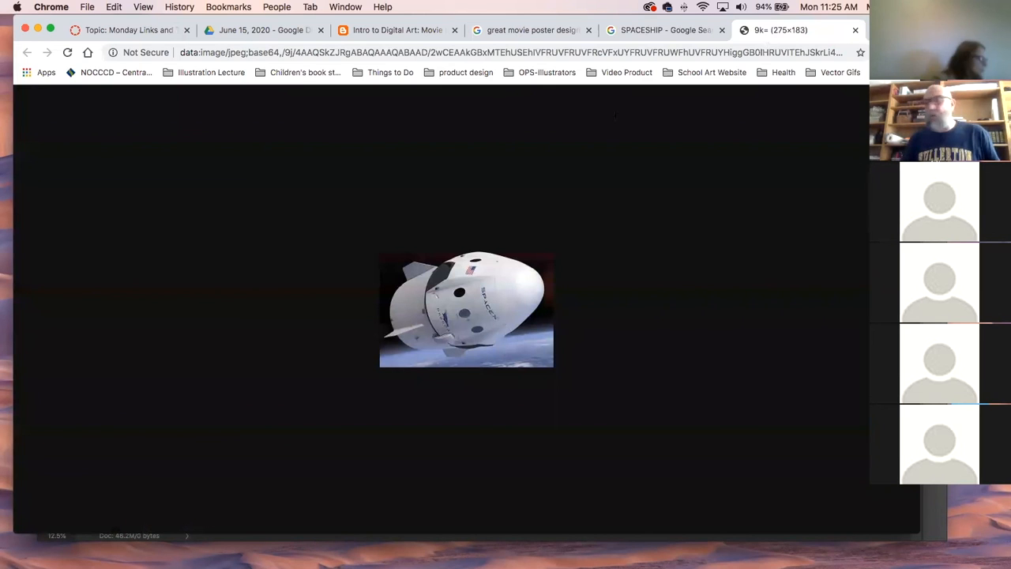
left_click_drag(351, 22, 348, 92)
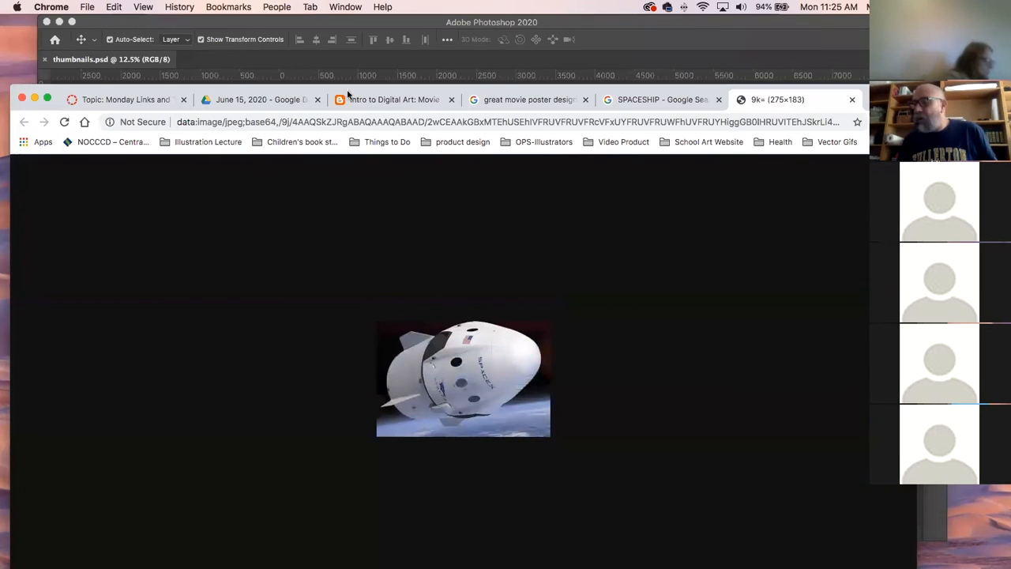
left_click_drag(575, 92, 591, 22)
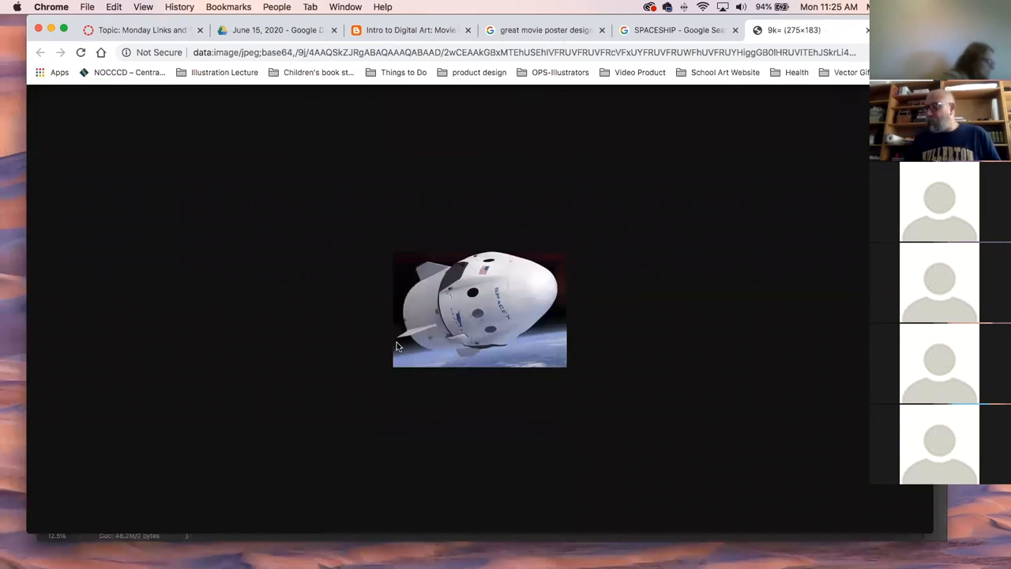
- On the Movie Poster Project blog page, view the enlarged In the Heart of the Sea, Deewaar and The Giver posters
key("super+3")
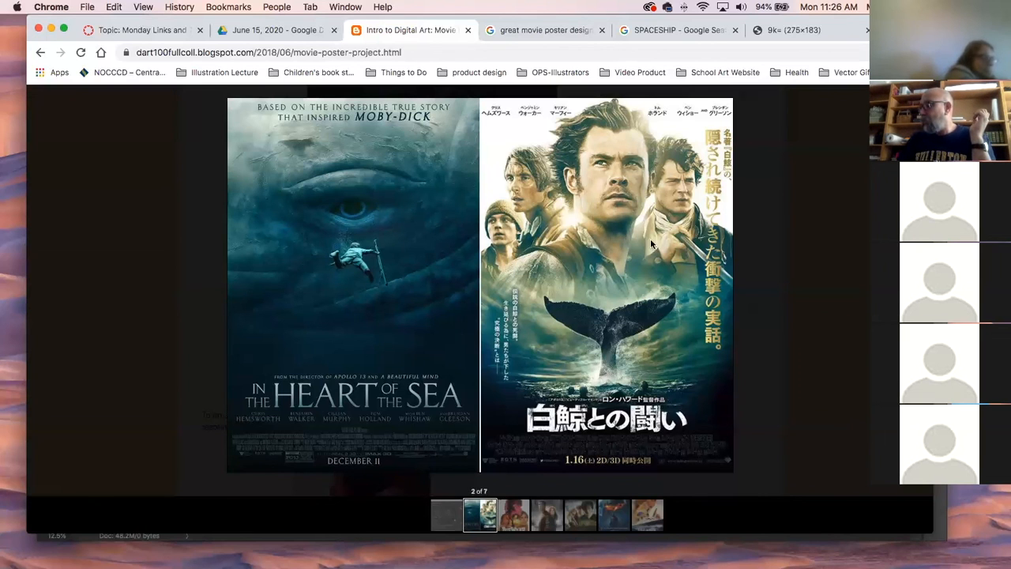
left_click(749, 286)
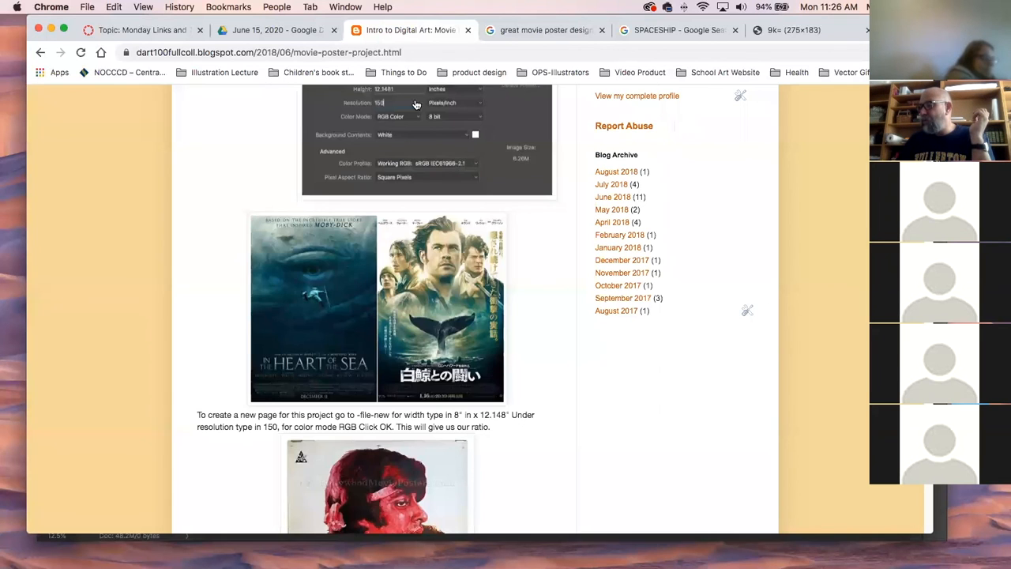
left_click(376, 336)
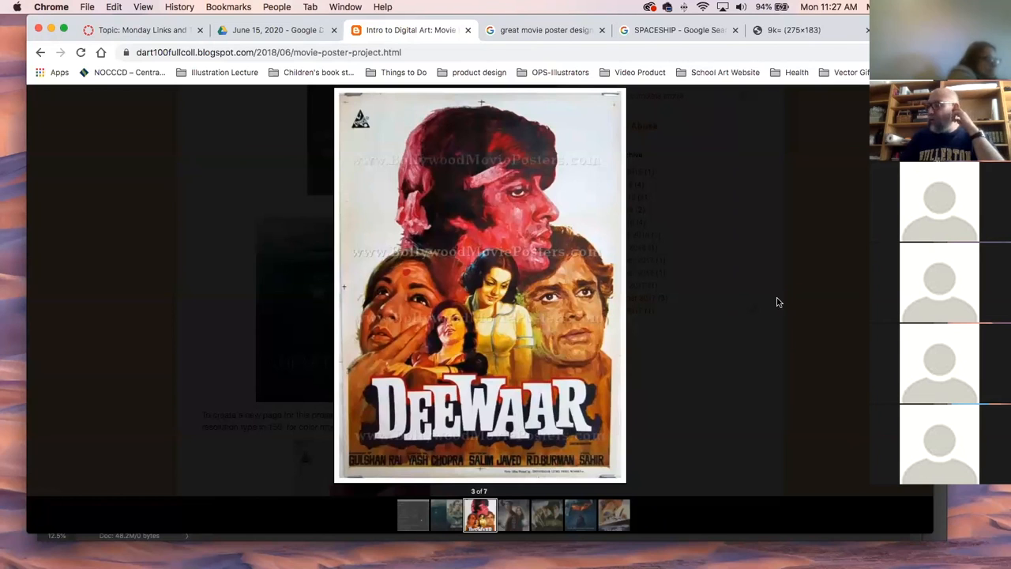
left_click(513, 519)
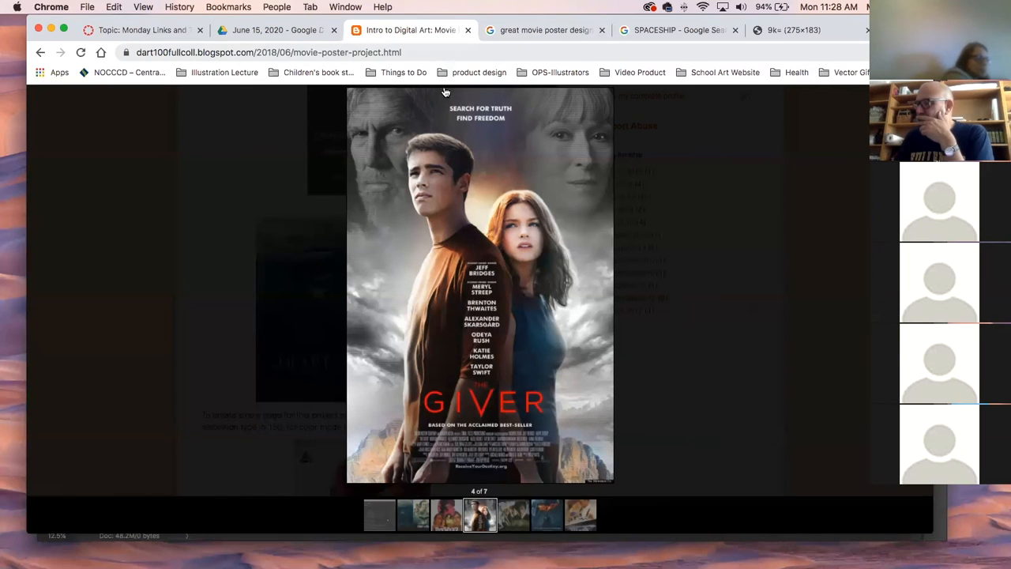
- View the enlarged Harry Potter, The Dark Knight and Titanic posters, and close the viewer to return to the blog post's start
left_click(520, 523)
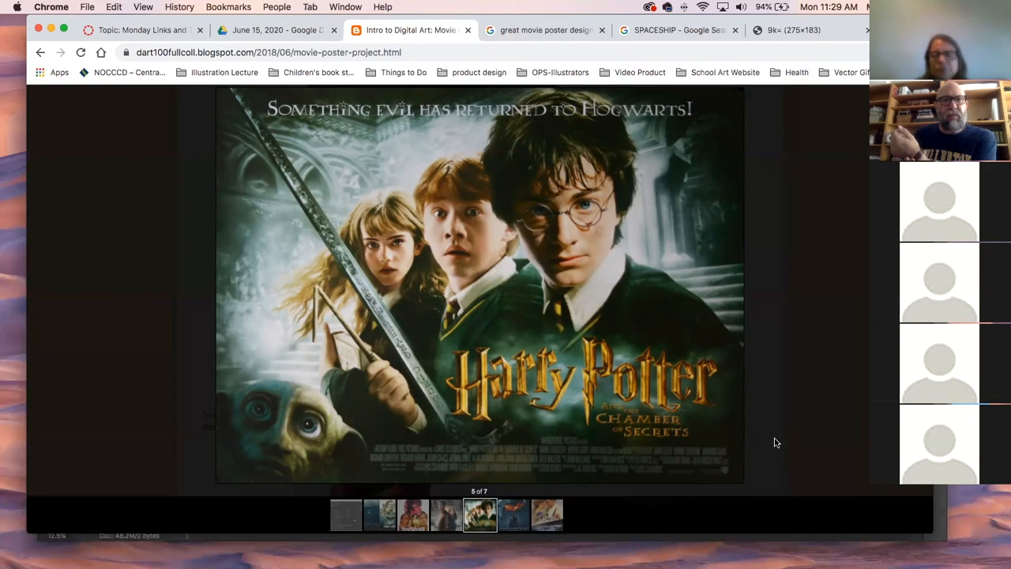
left_click(521, 525)
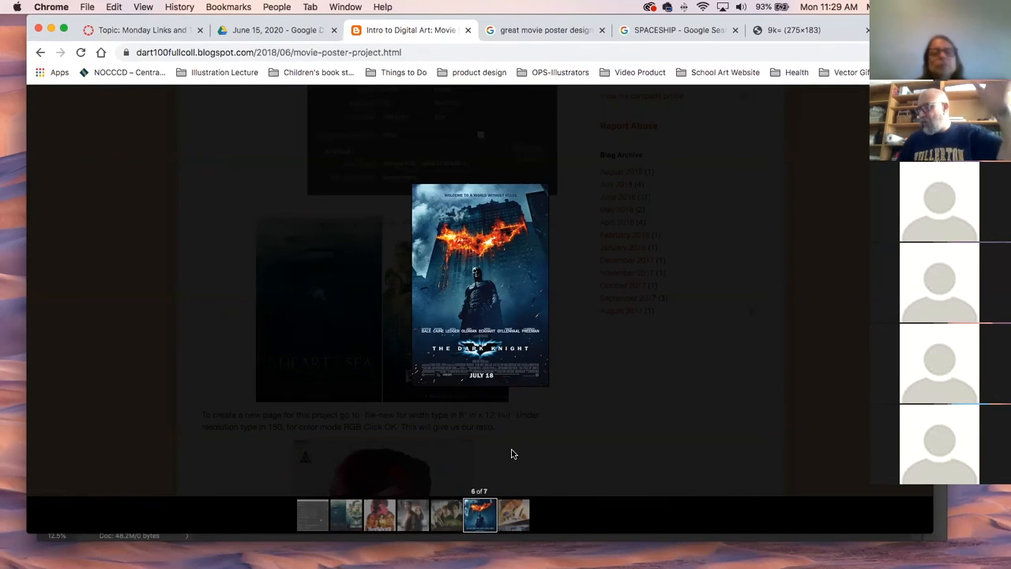
left_click(515, 518)
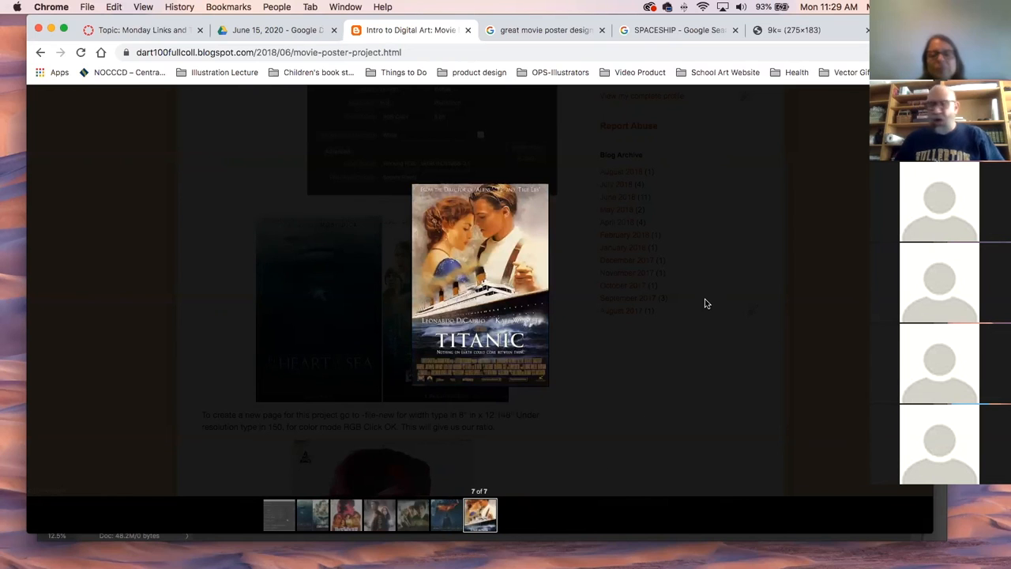
left_click(545, 259)
left_click(545, 259)
left_click(545, 259)
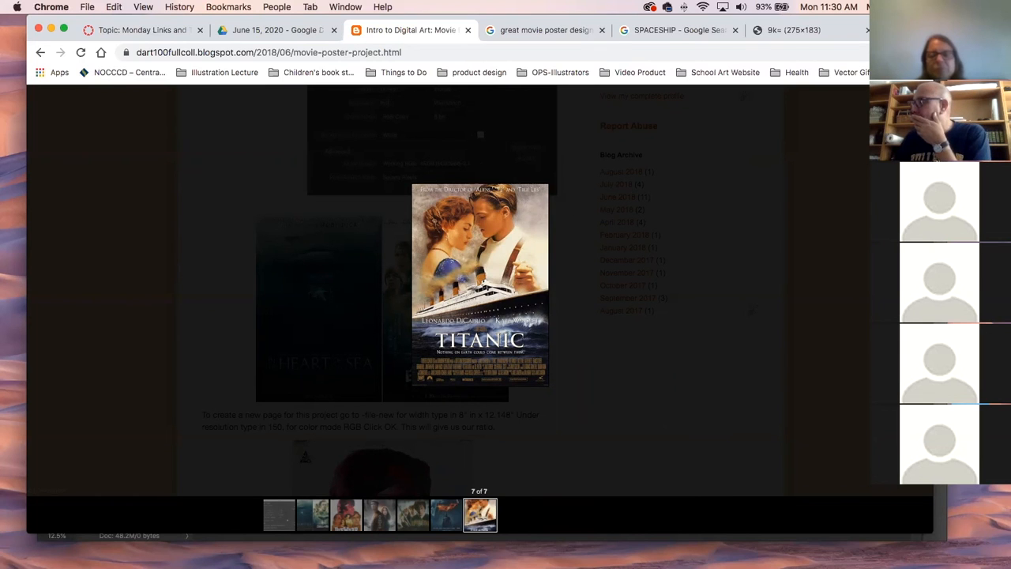
key("Escape")
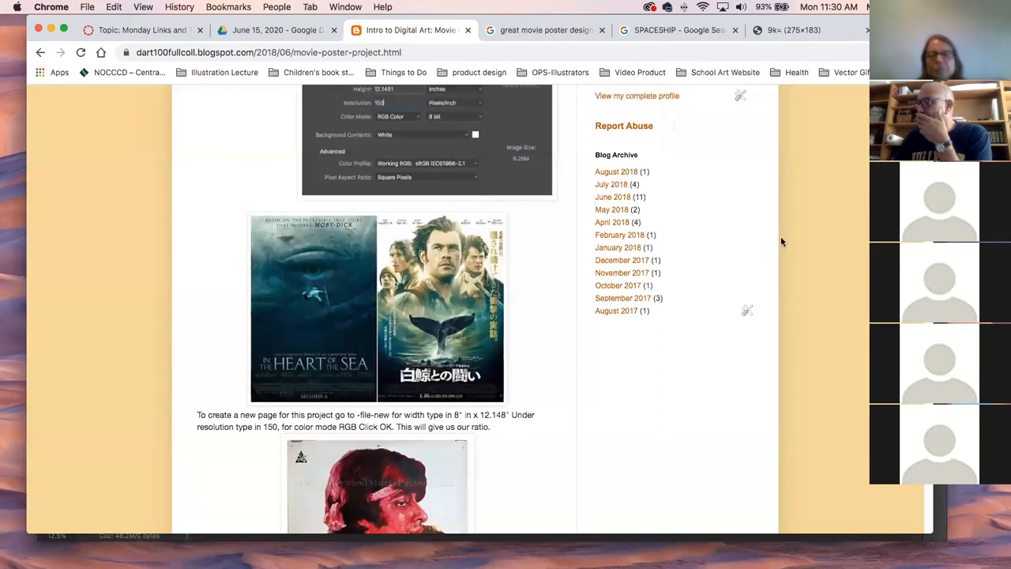
scroll(780, 242, "up", 5)
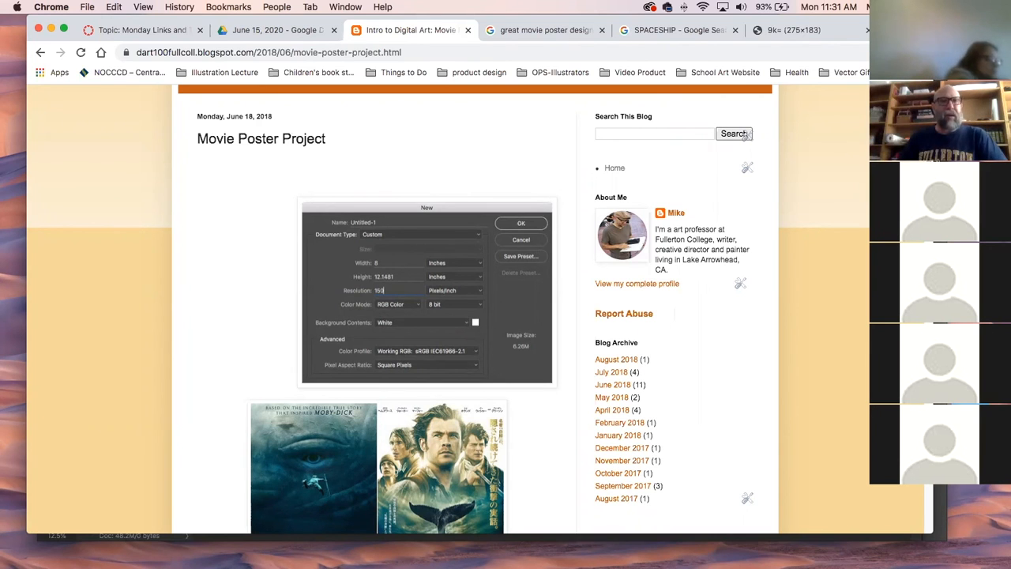
- Close the spaceship picture and SPACESHIP search tabs, and look through the posters on the Movie Poster Project blog page
left_click(864, 30)
left_click(764, 30)
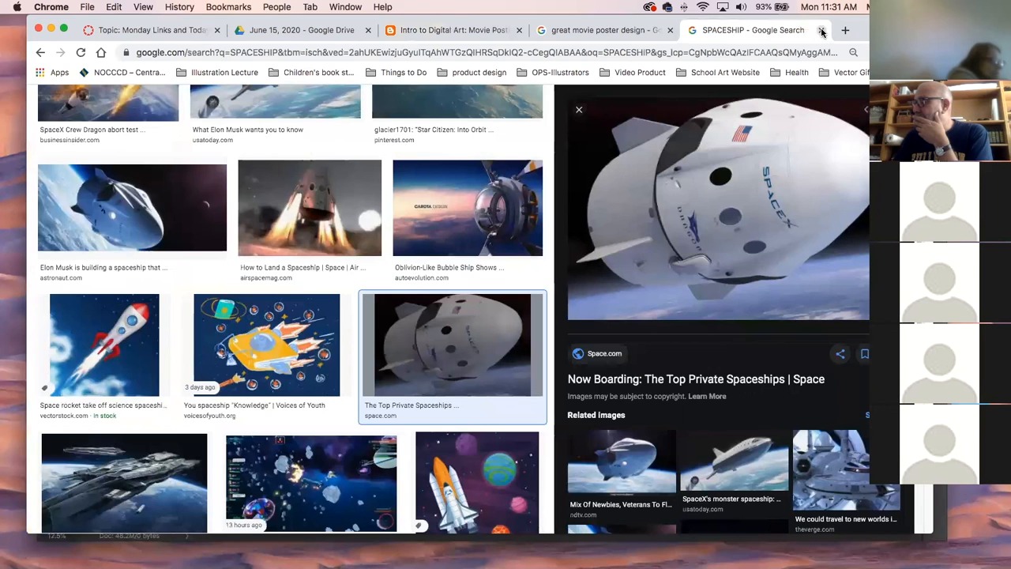
left_click(822, 30)
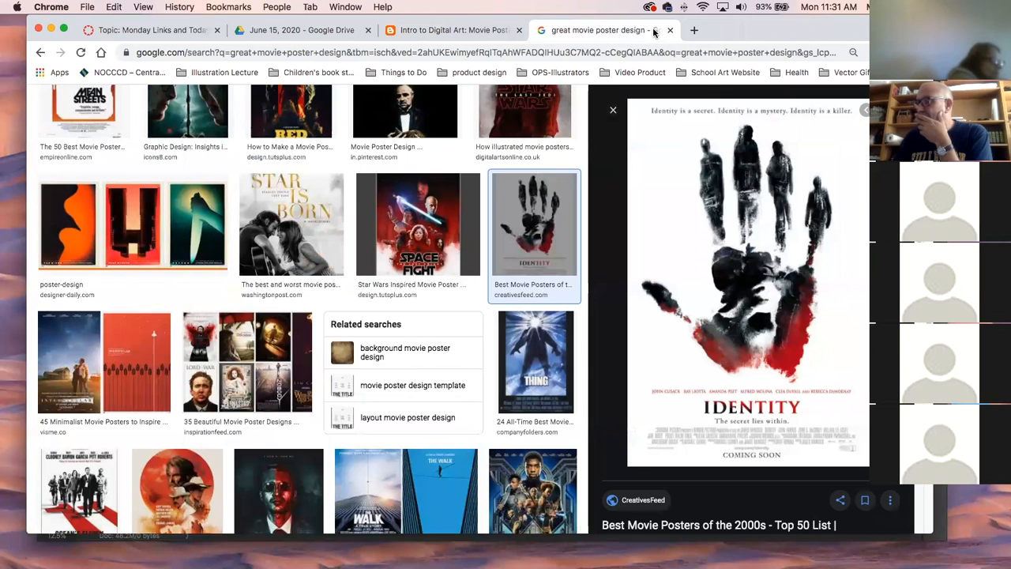
left_click(434, 32)
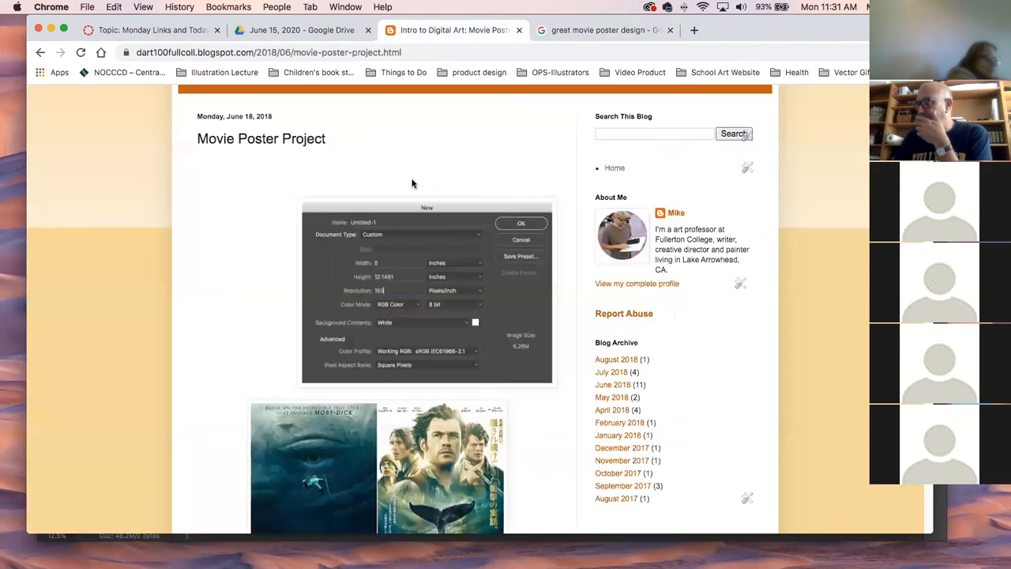
scroll(430, 257, "down", 20)
scroll(430, 257, "down", 6)
scroll(429, 251, "up", 5)
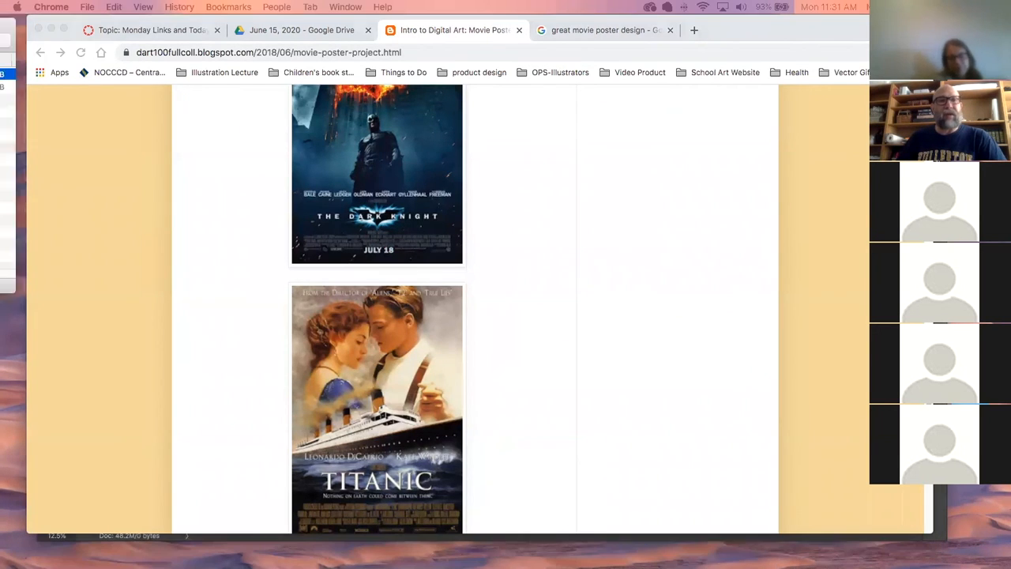
- In Finder, open the "posters" folder inside "June 15, 2020" and preview the Total Recall poster image
left_click(13, 31)
left_click(158, 176)
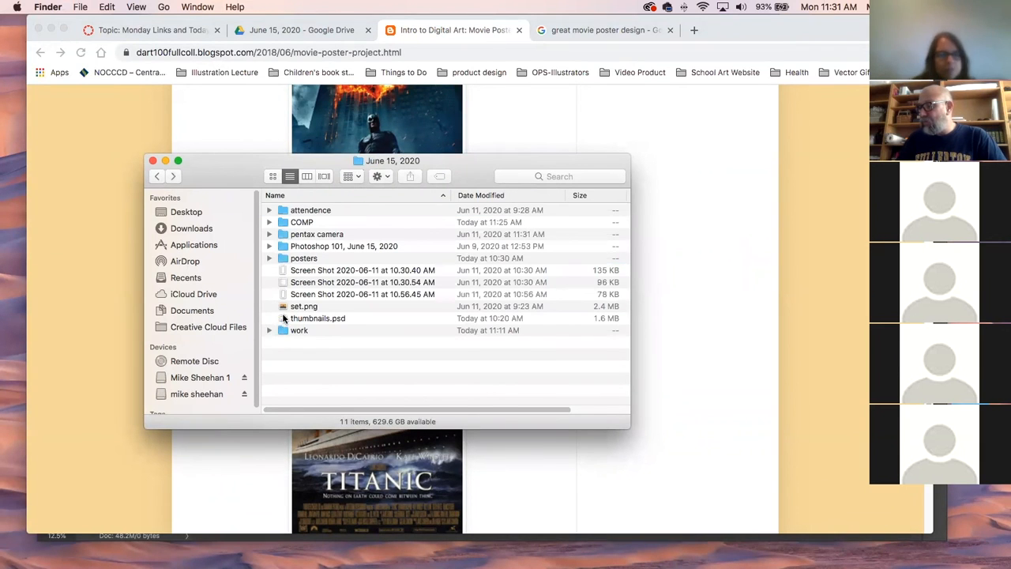
double_click(294, 258)
left_click_drag(277, 159, 263, 127)
left_click(269, 179)
key("space")
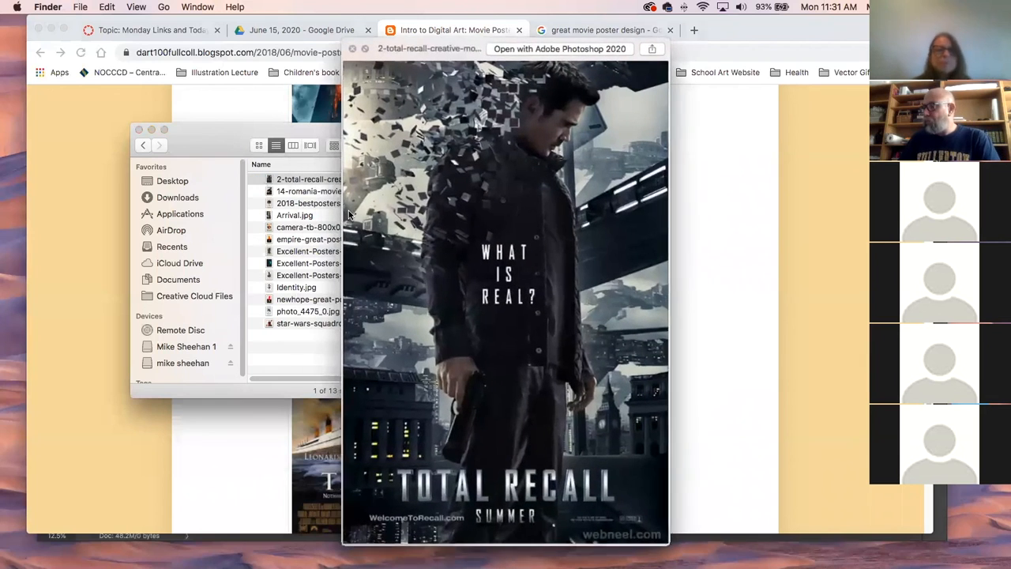